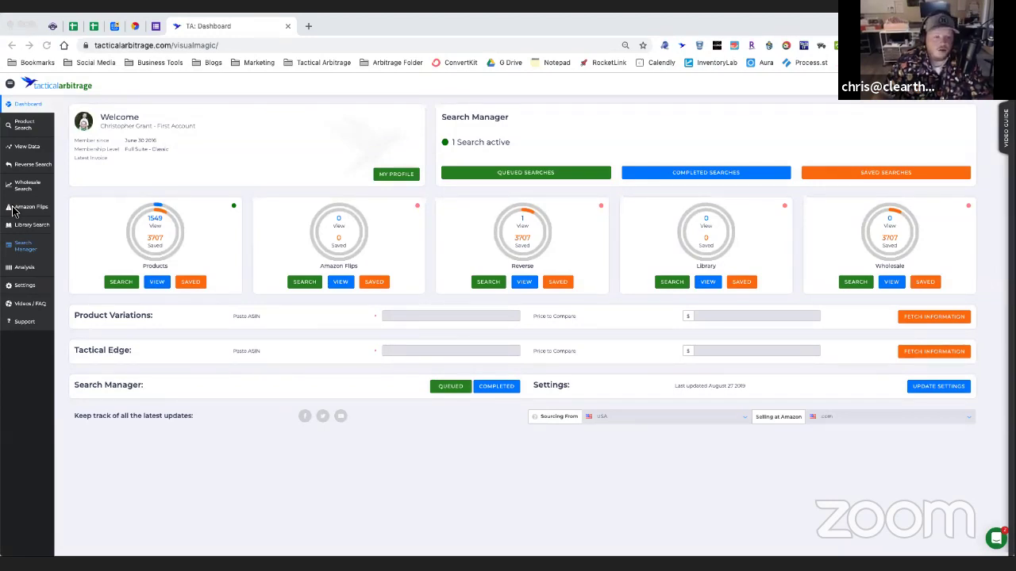
Open the SalesGazer mailbox at salesgazer.com/mailbox/ in a new browser tab
{"action": "left_click", "coordinate": [309, 26]}
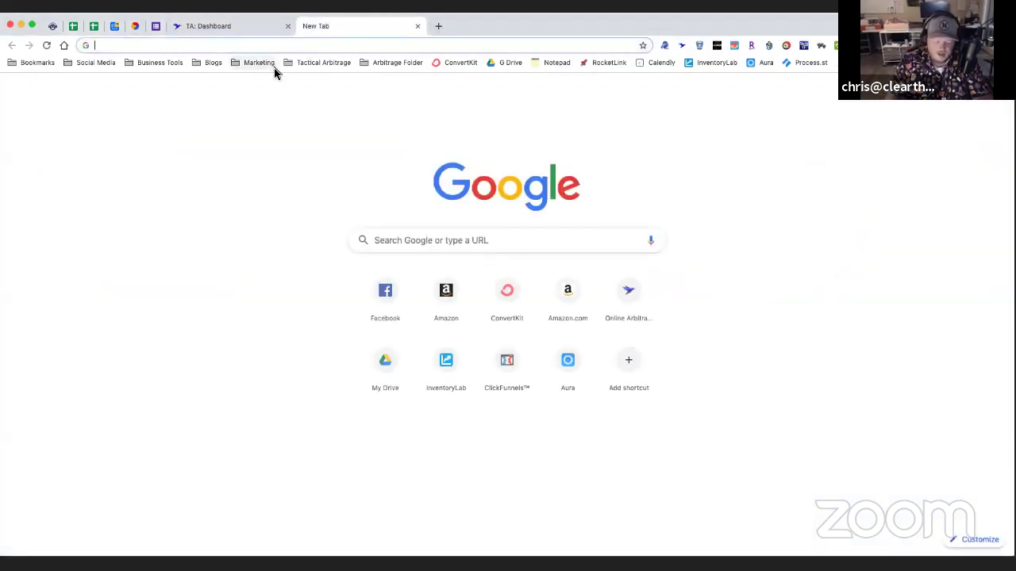
{"action": "type", "text": "salesgaz"}
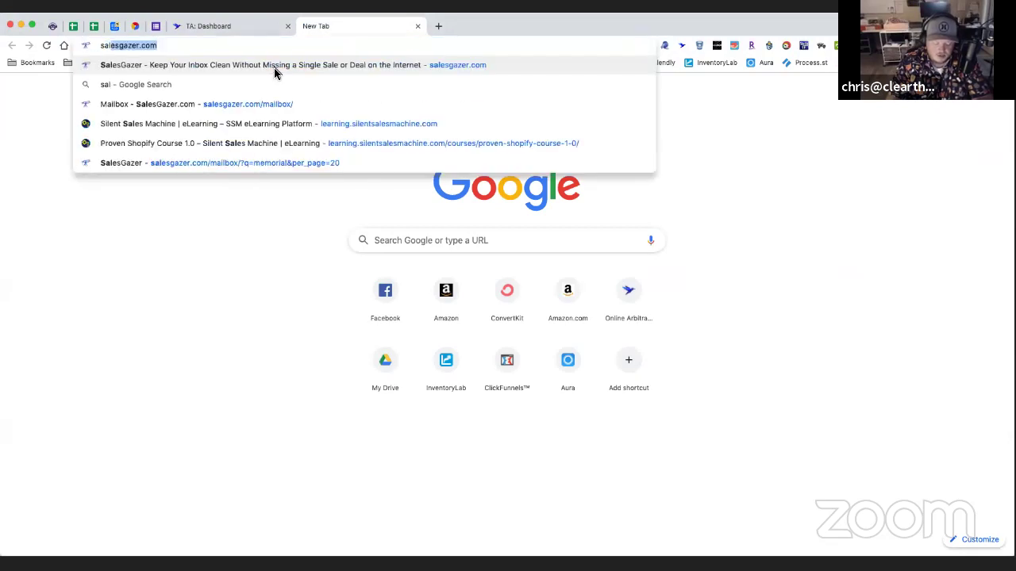
{"action": "type", "text": "er.com/mailbox/"}
{"action": "key", "text": "Return"}
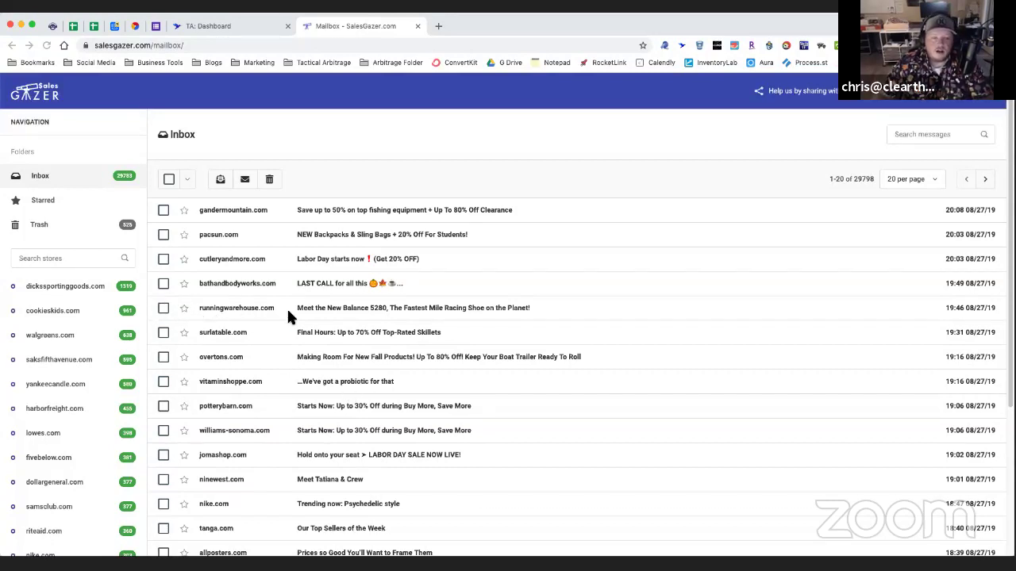
Switch to Tactical Arbitrage and review the completed product searches in the Search Manager
{"action": "left_click", "coordinate": [215, 23]}
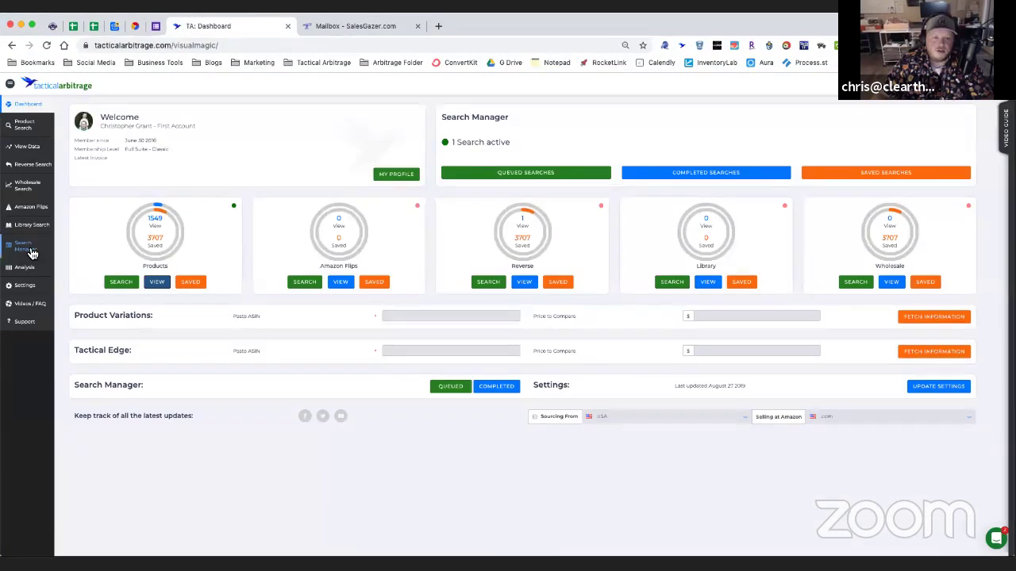
{"action": "left_click", "coordinate": [30, 249]}
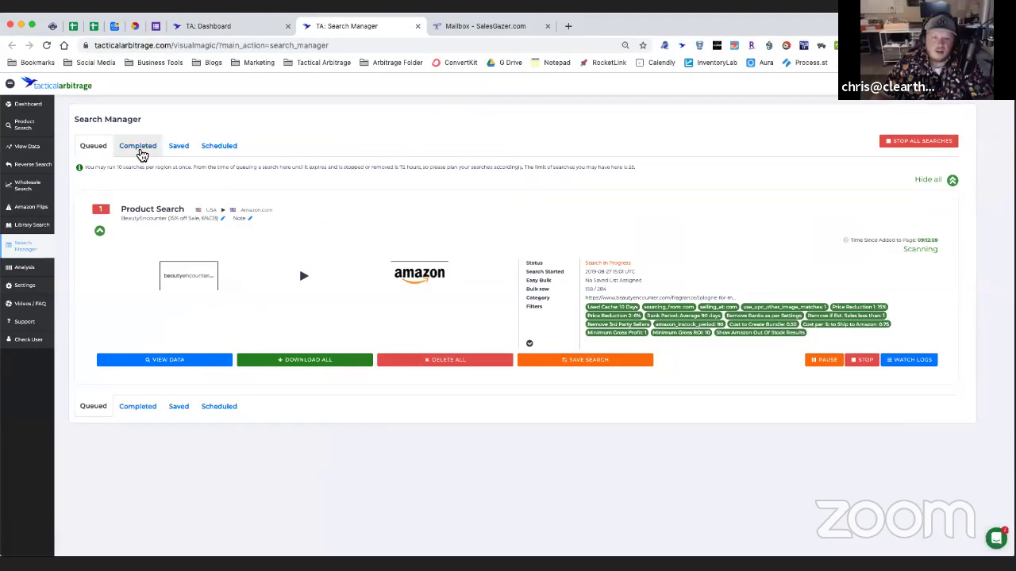
{"action": "left_click", "coordinate": [139, 152]}
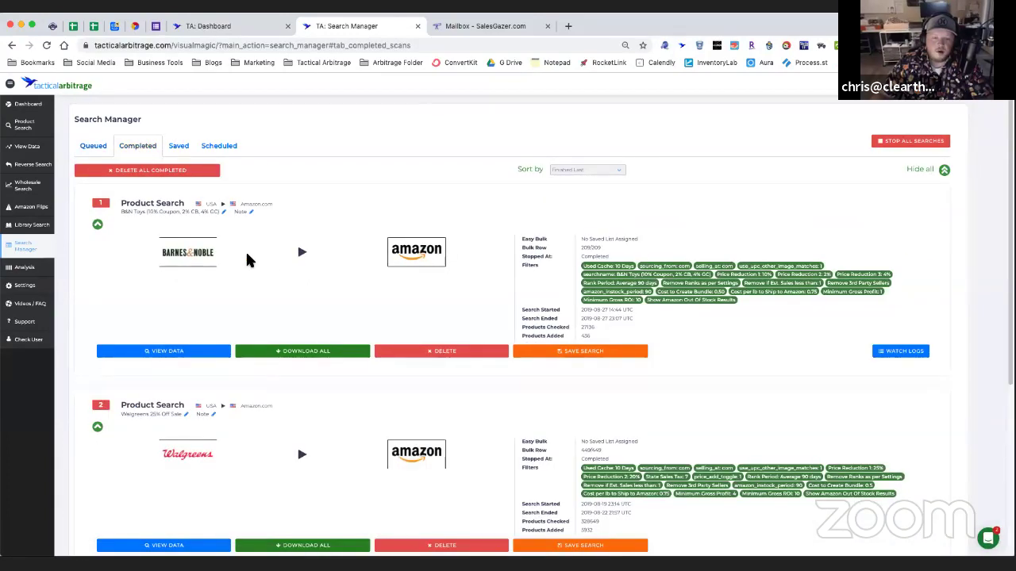
{"action": "scroll", "coordinate": [246, 260], "scroll_direction": "down", "scroll_amount": 5}
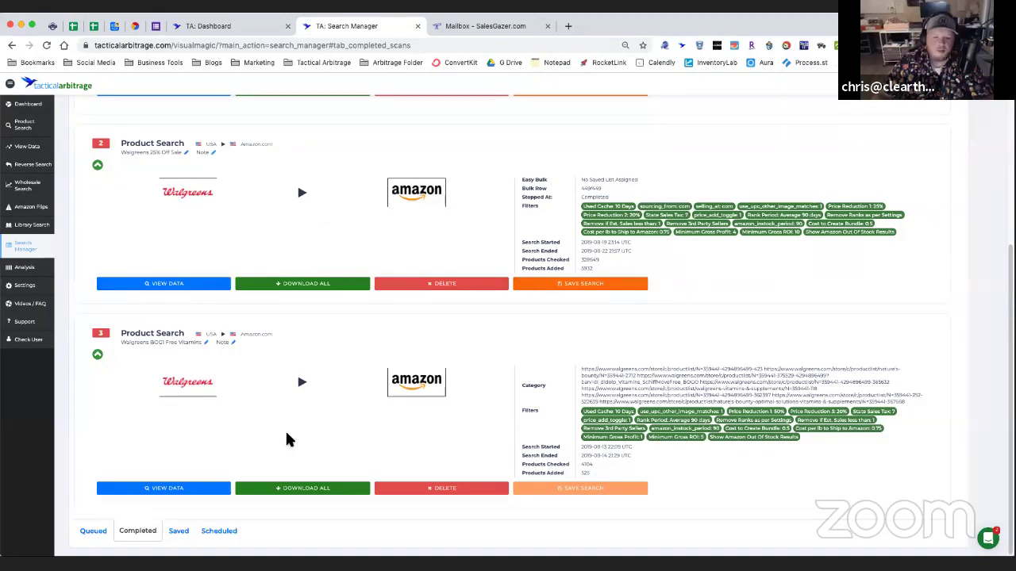
{"action": "scroll", "coordinate": [267, 351], "scroll_direction": "up", "scroll_amount": 3}
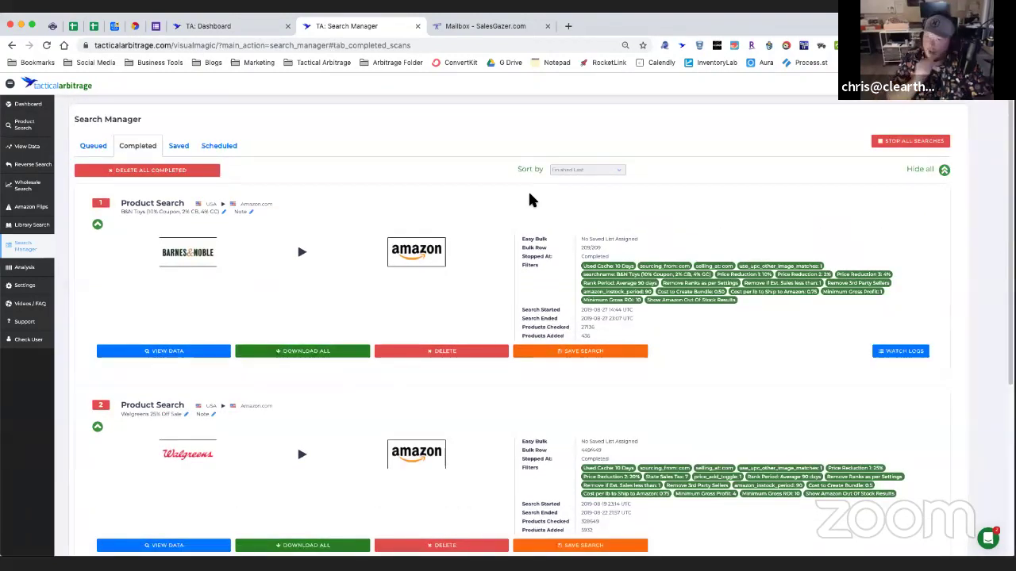
In SalesGazer, filter the stores by "ba" and look through the barnesandnoble.com newsletter emails
{"action": "left_click", "coordinate": [481, 29]}
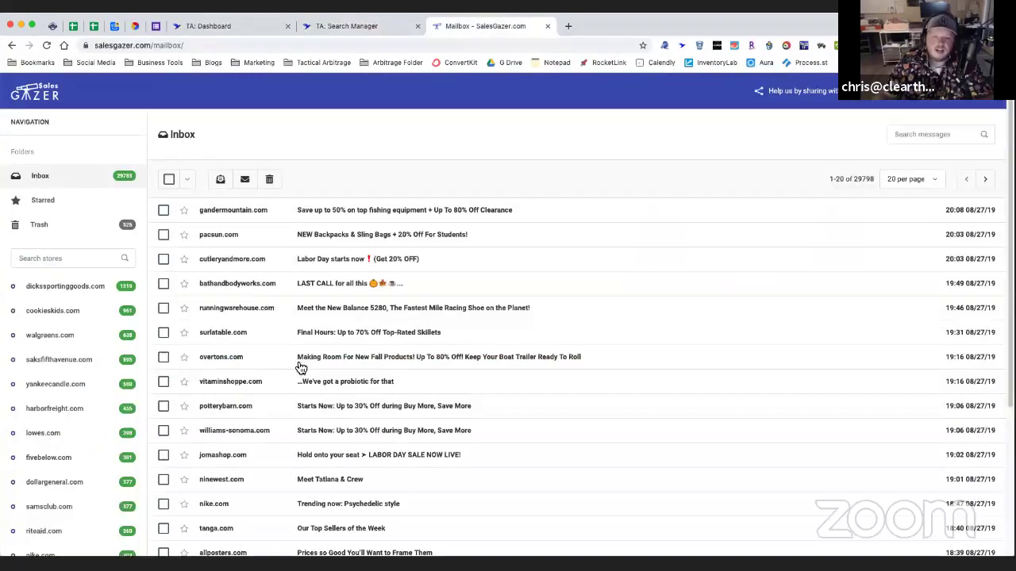
{"action": "left_click", "coordinate": [61, 262]}
{"action": "type", "text": "ba"}
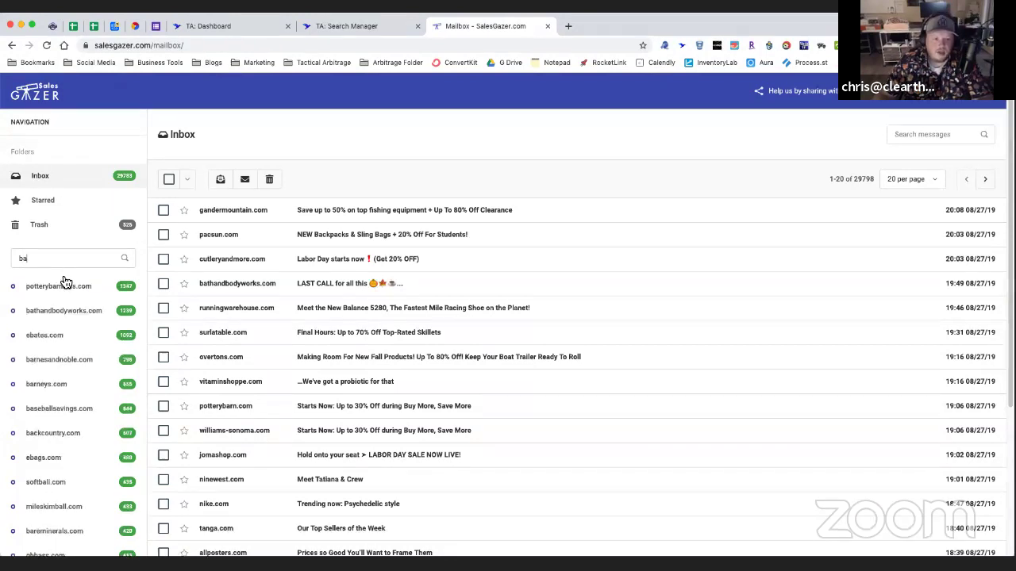
{"action": "left_click", "coordinate": [61, 361]}
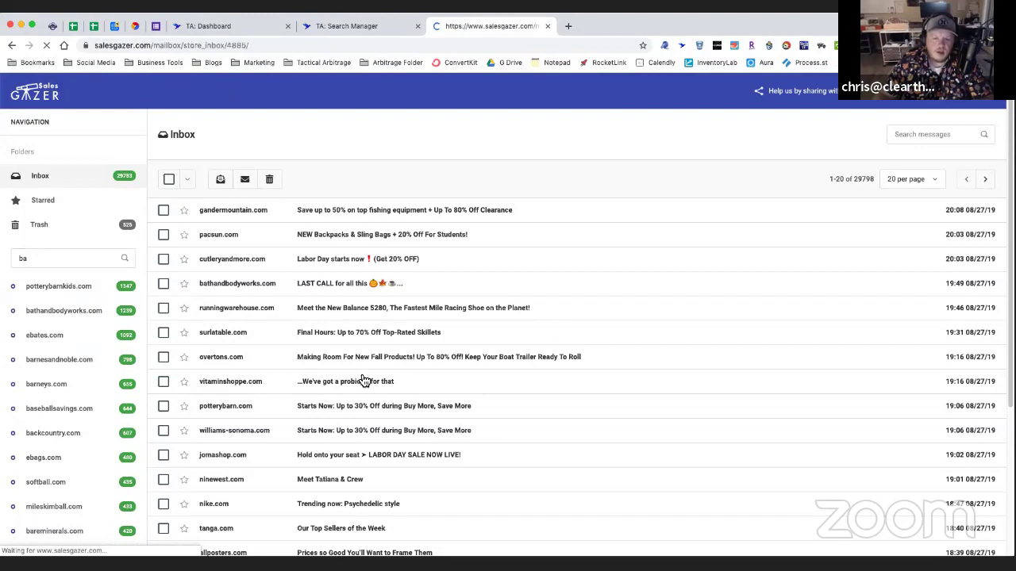
{"action": "scroll", "coordinate": [430, 378], "scroll_direction": "down", "scroll_amount": 3}
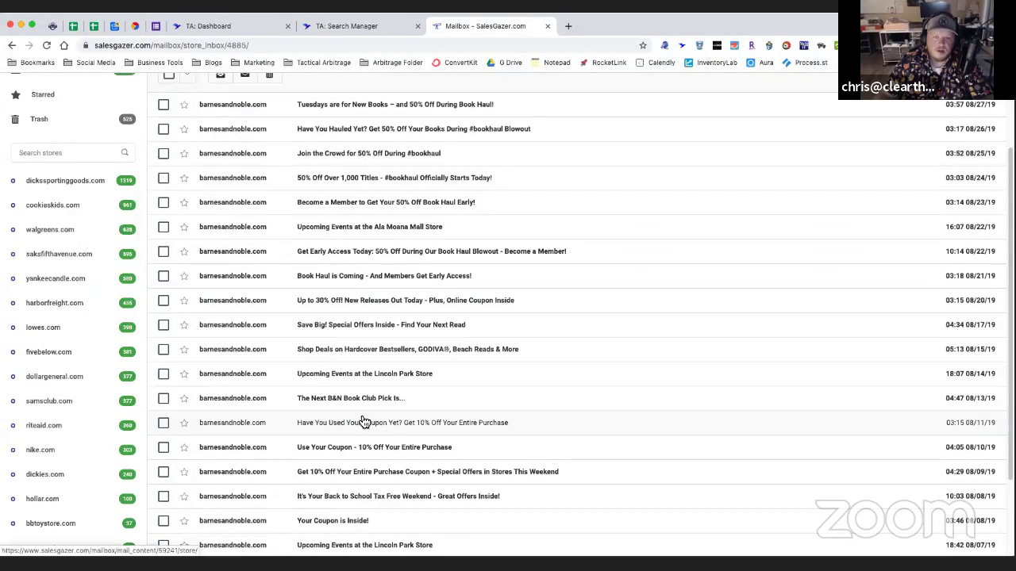
In Tactical Arbitrage, start a product search with barnesandnoble.com (UPC / EAN) as the source website
{"action": "left_click", "coordinate": [230, 24]}
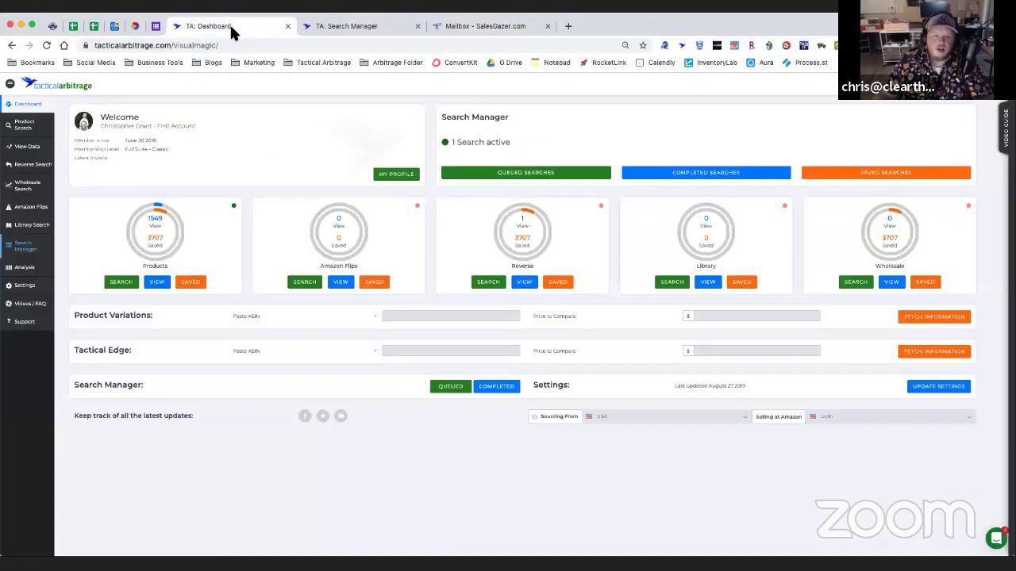
{"action": "left_click", "coordinate": [40, 131]}
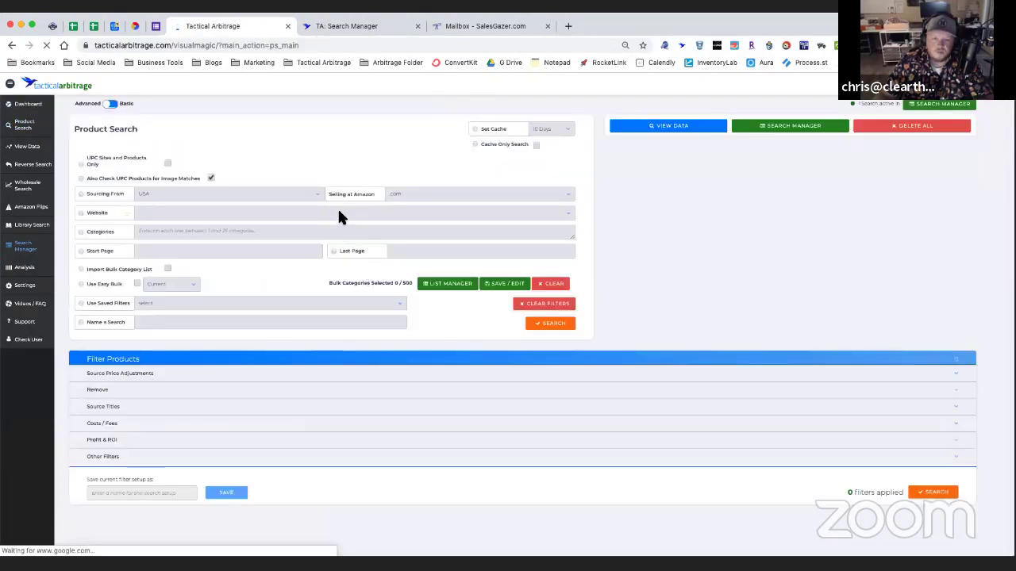
{"action": "left_click", "coordinate": [337, 208]}
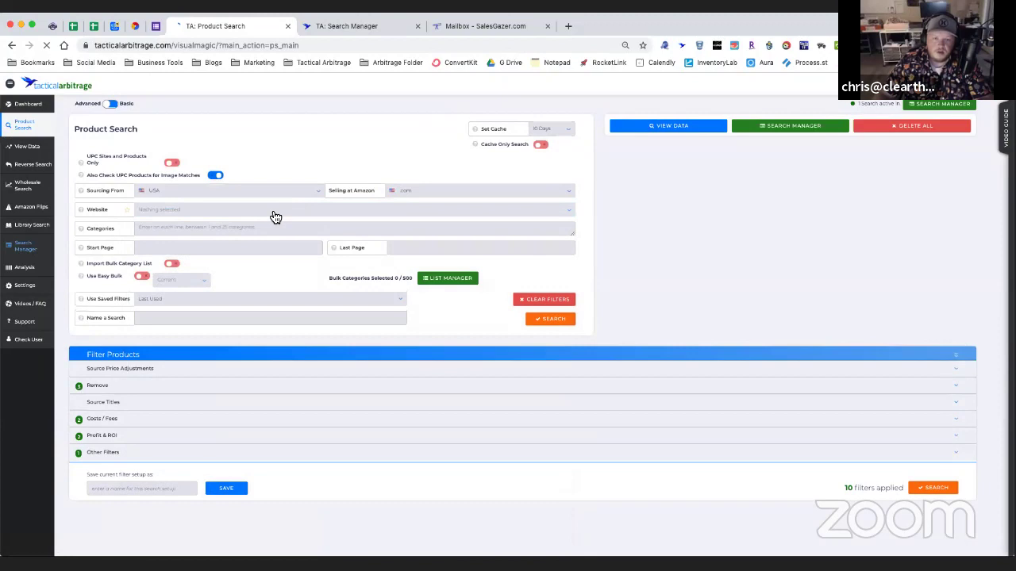
{"action": "left_click", "coordinate": [276, 213]}
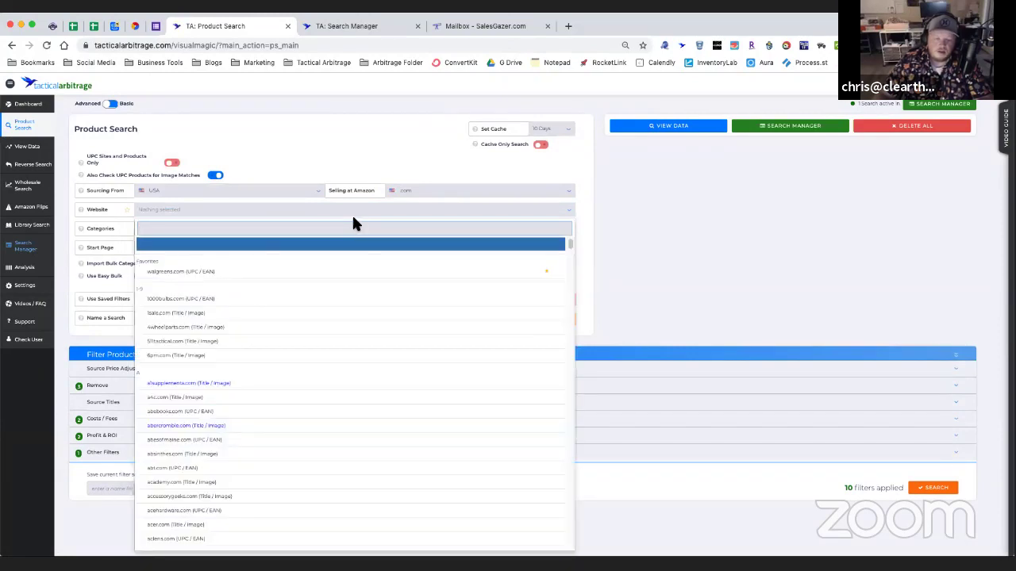
{"action": "type", "text": "barnes"}
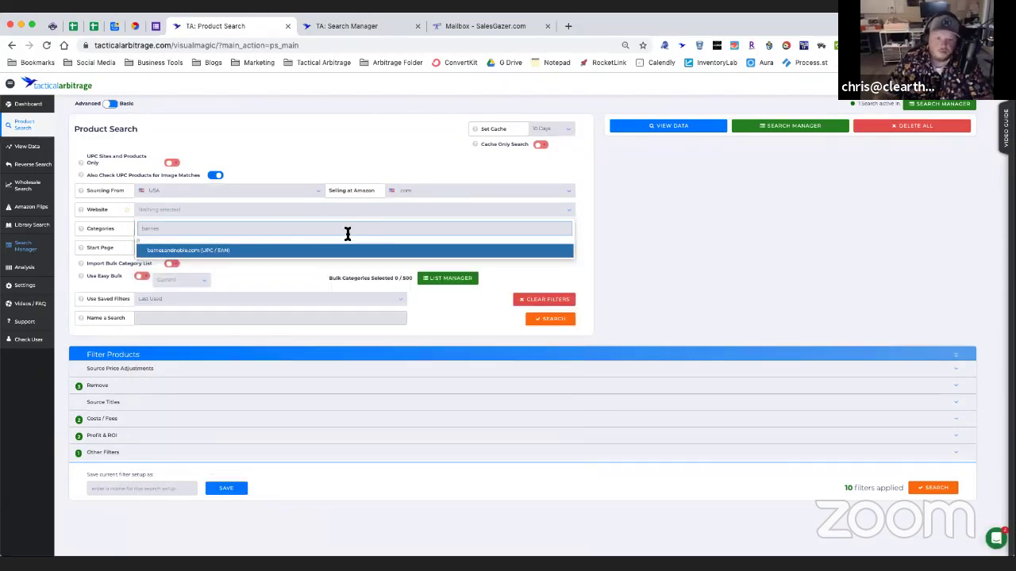
{"action": "left_click", "coordinate": [216, 251]}
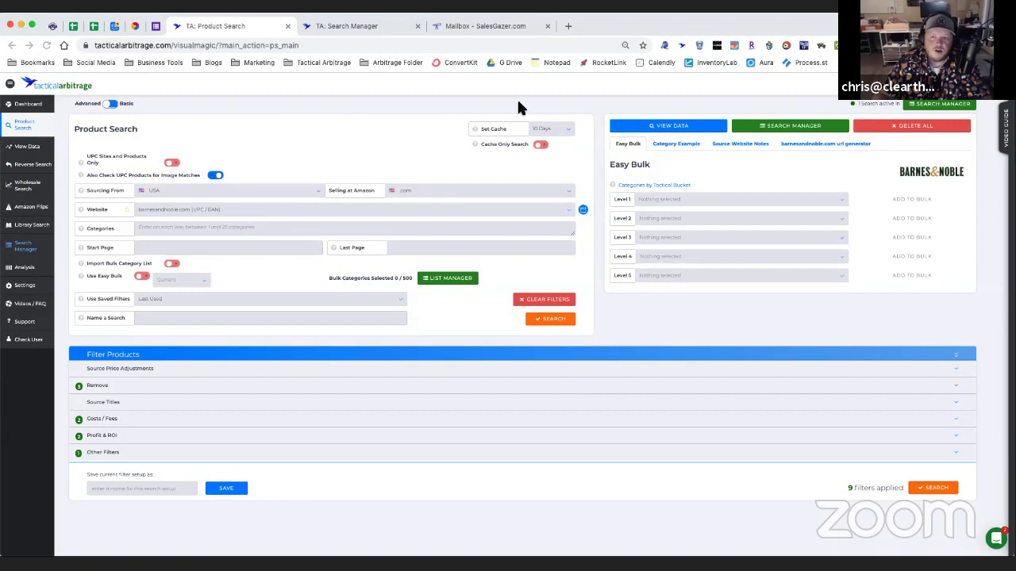
Return to SalesGazer, open the newsletter subscription management and filter the stores to the country USA
{"action": "left_click", "coordinate": [475, 24]}
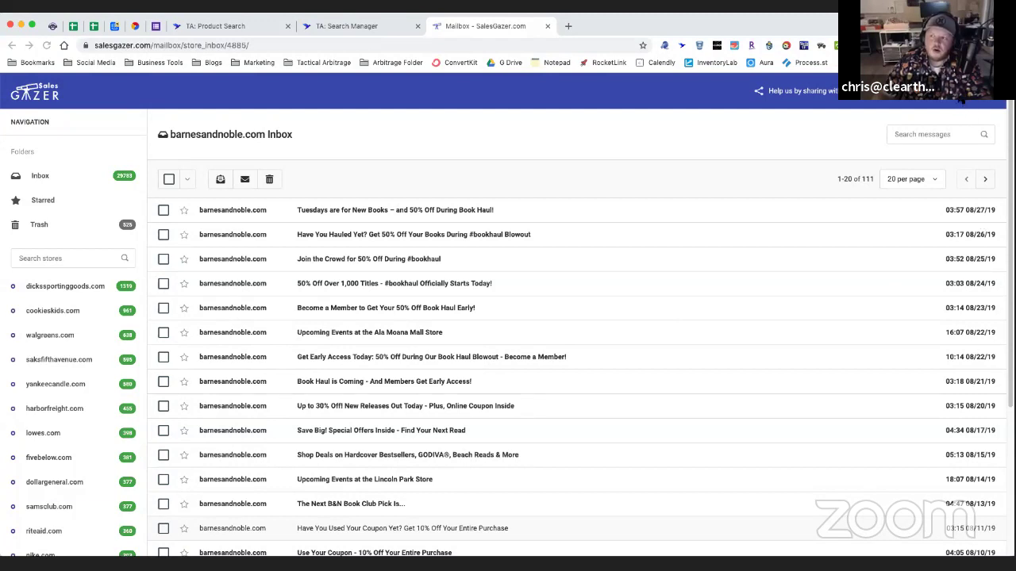
{"action": "left_click", "coordinate": [959, 102]}
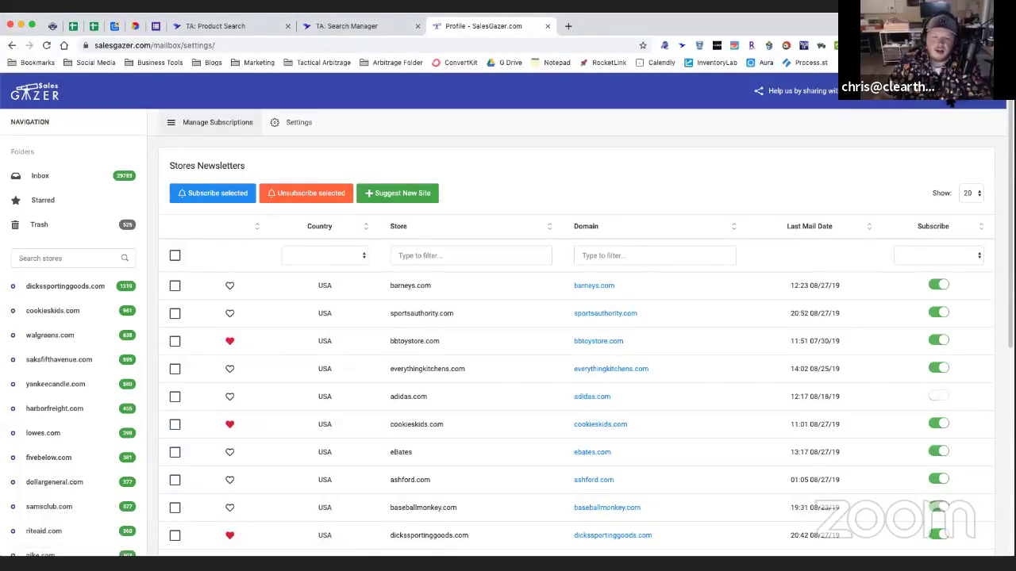
{"action": "left_click", "coordinate": [351, 254]}
{"action": "left_click", "coordinate": [311, 285]}
{"action": "scroll", "coordinate": [317, 319], "scroll_direction": "down", "scroll_amount": 10}
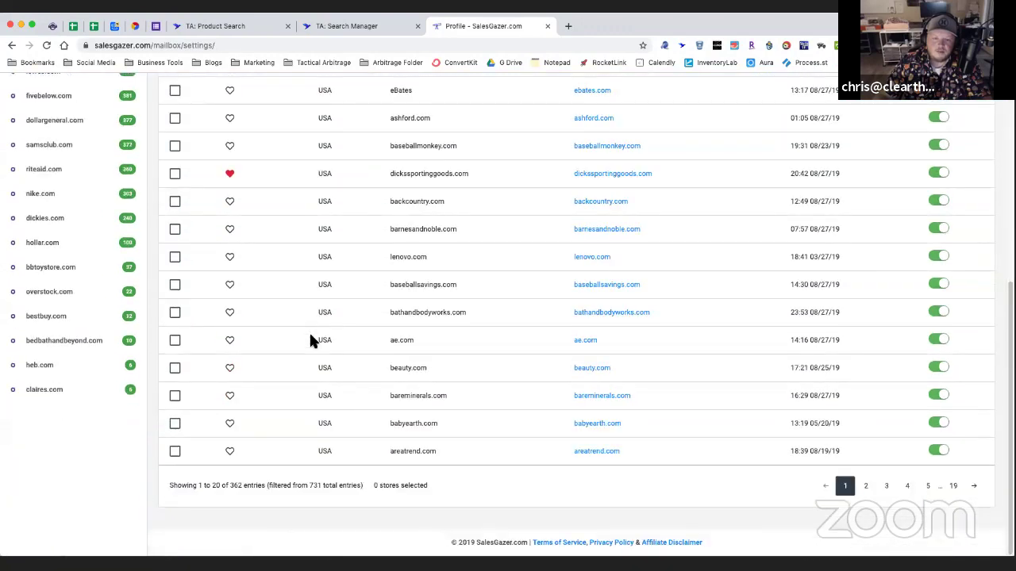
{"action": "scroll", "coordinate": [309, 330], "scroll_direction": "up", "scroll_amount": 10}
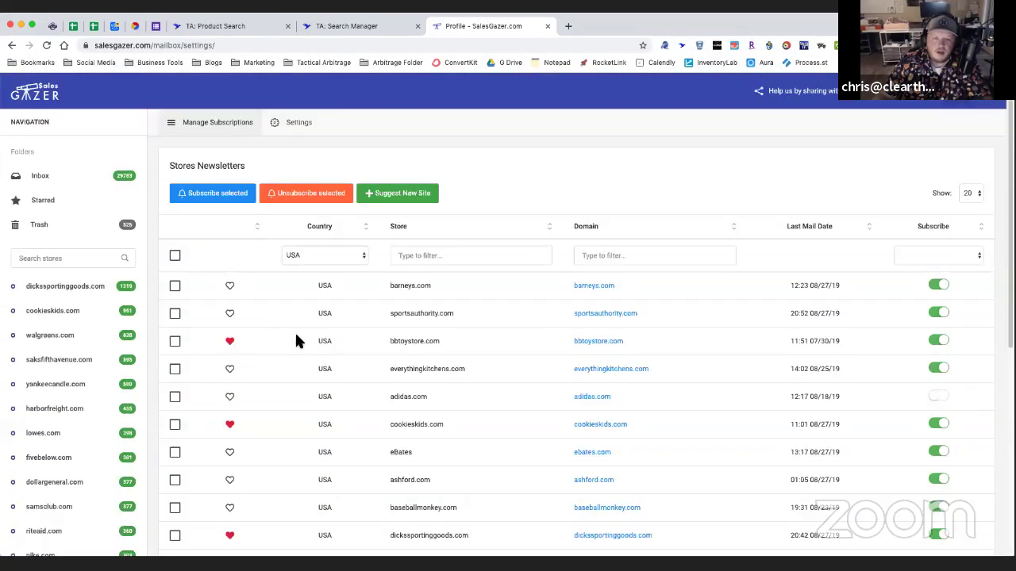
Select all the listed USA stores and set the newsletter table to show 200 entries
{"action": "left_click", "coordinate": [175, 258]}
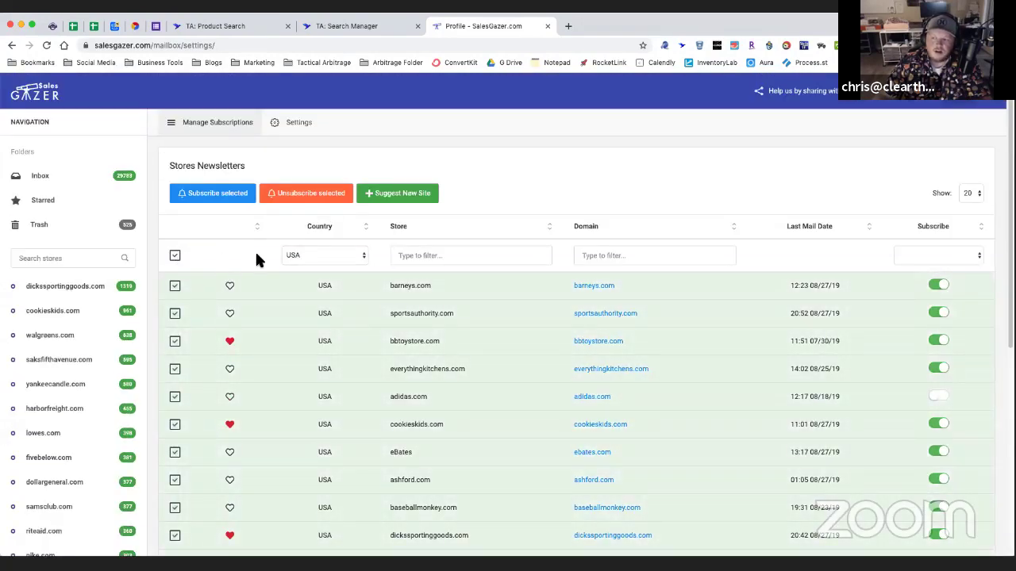
{"action": "scroll", "coordinate": [255, 259], "scroll_direction": "down", "scroll_amount": 10}
{"action": "scroll", "coordinate": [252, 274], "scroll_direction": "up", "scroll_amount": 10}
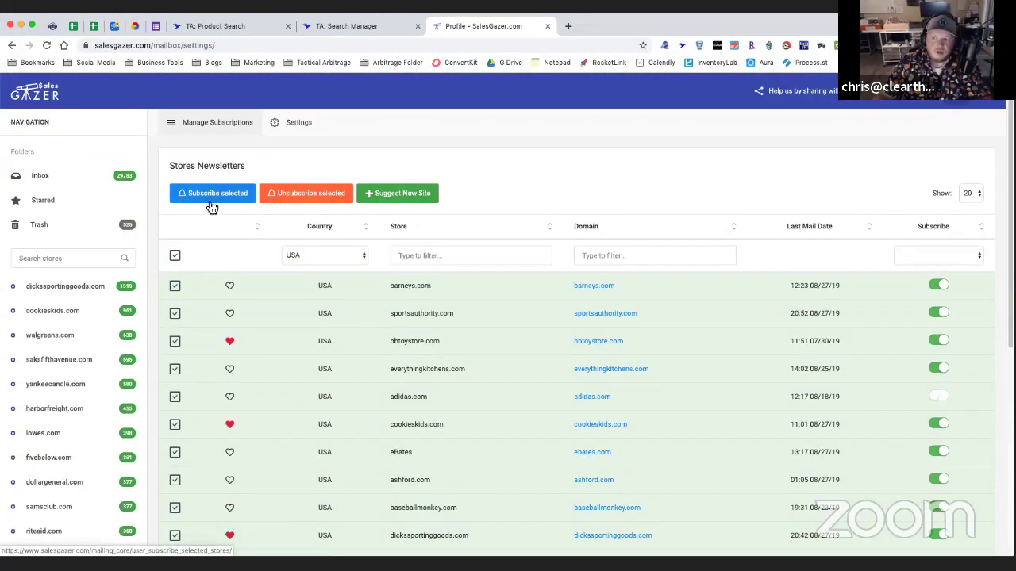
{"action": "left_click", "coordinate": [980, 195]}
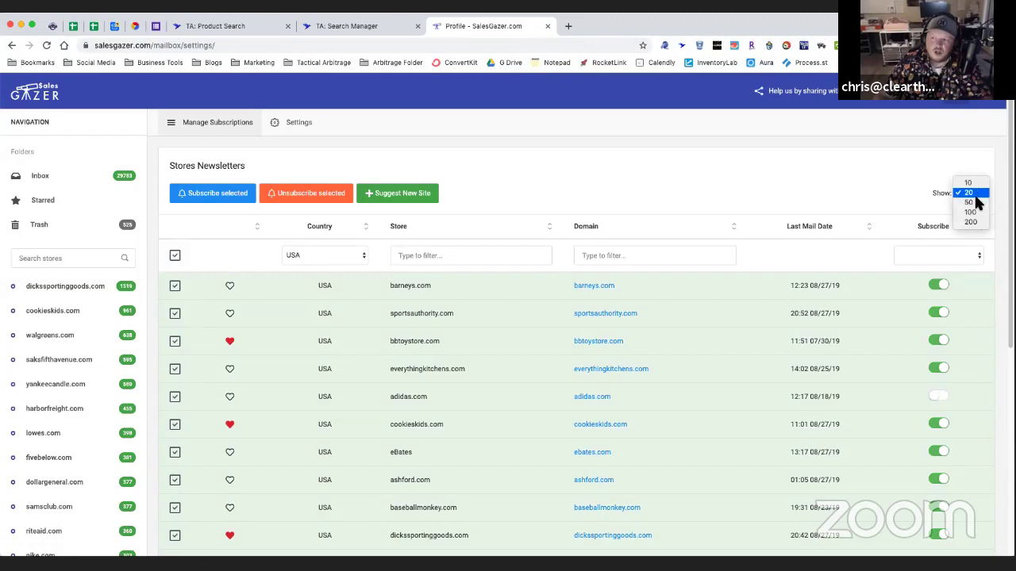
{"action": "left_click", "coordinate": [898, 252]}
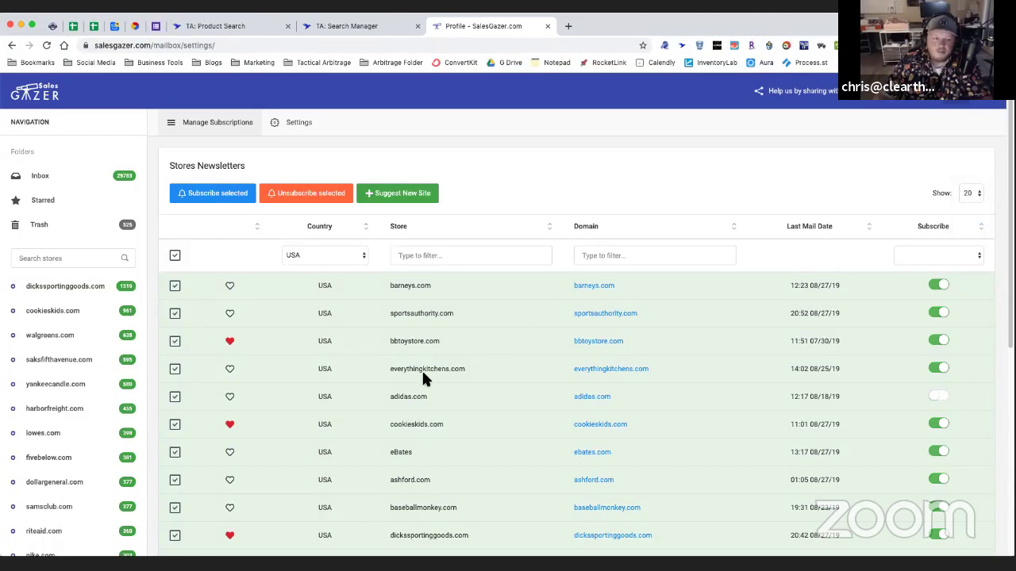
{"action": "scroll", "coordinate": [282, 361], "scroll_direction": "down", "scroll_amount": 20}
{"action": "scroll", "coordinate": [346, 373], "scroll_direction": "up", "scroll_amount": 20}
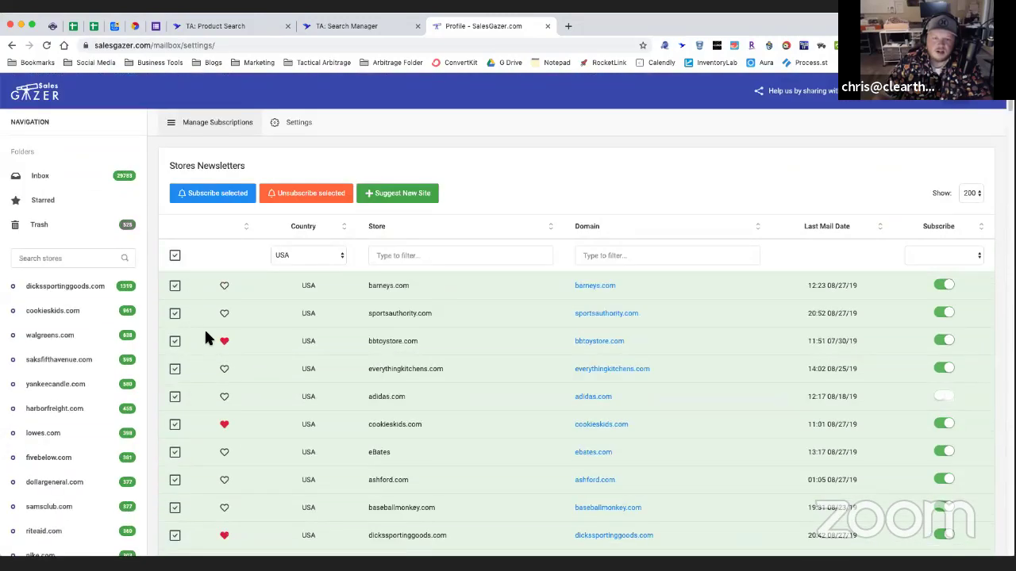
Look through the USA store newsletters and their subscription states, and return to the main inbox
{"action": "scroll", "coordinate": [237, 343], "scroll_direction": "down", "scroll_amount": 20}
{"action": "scroll", "coordinate": [237, 345], "scroll_direction": "up", "scroll_amount": 20}
{"action": "scroll", "coordinate": [238, 352], "scroll_direction": "up", "scroll_amount": 5}
{"action": "scroll", "coordinate": [294, 447], "scroll_direction": "down", "scroll_amount": 3}
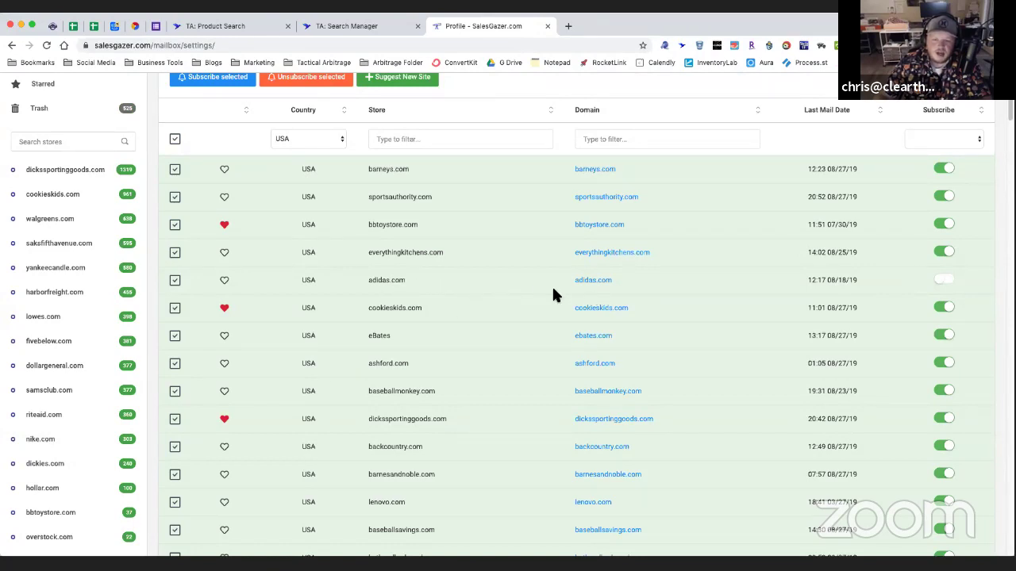
{"action": "scroll", "coordinate": [537, 360], "scroll_direction": "up", "scroll_amount": 1}
{"action": "scroll", "coordinate": [544, 370], "scroll_direction": "down", "scroll_amount": 10}
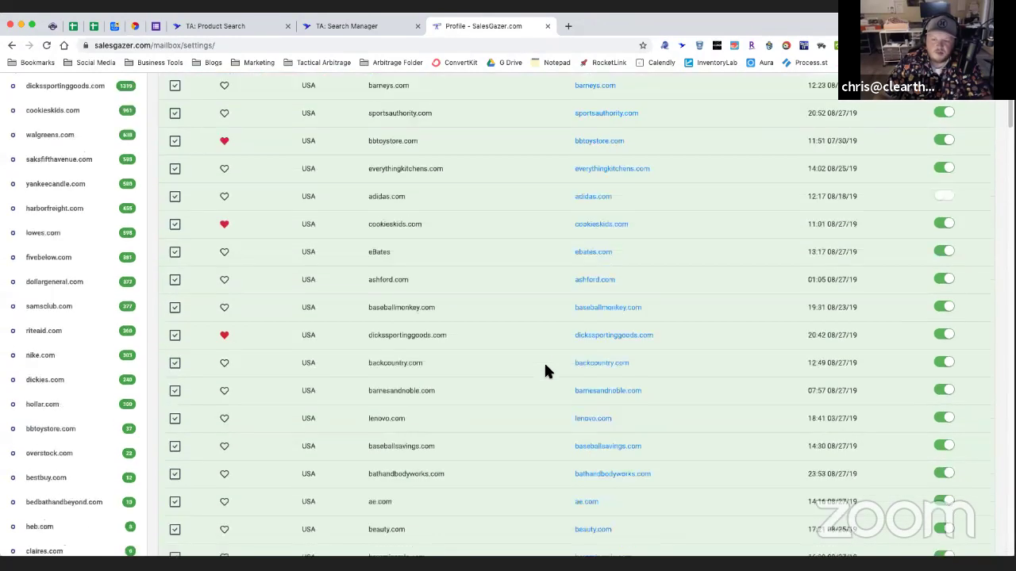
{"action": "scroll", "coordinate": [545, 373], "scroll_direction": "down", "scroll_amount": 15}
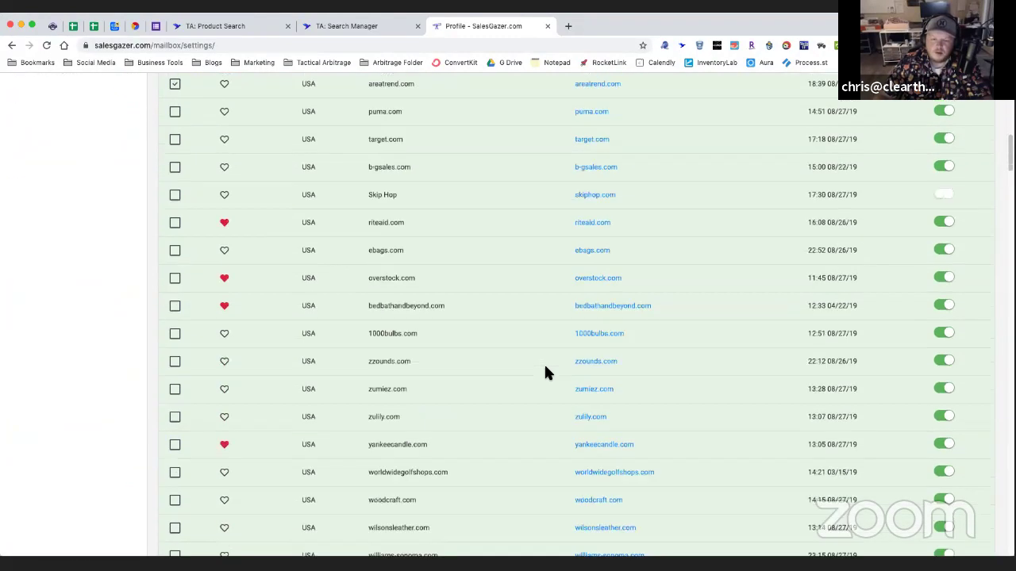
{"action": "scroll", "coordinate": [532, 387], "scroll_direction": "up", "scroll_amount": 20}
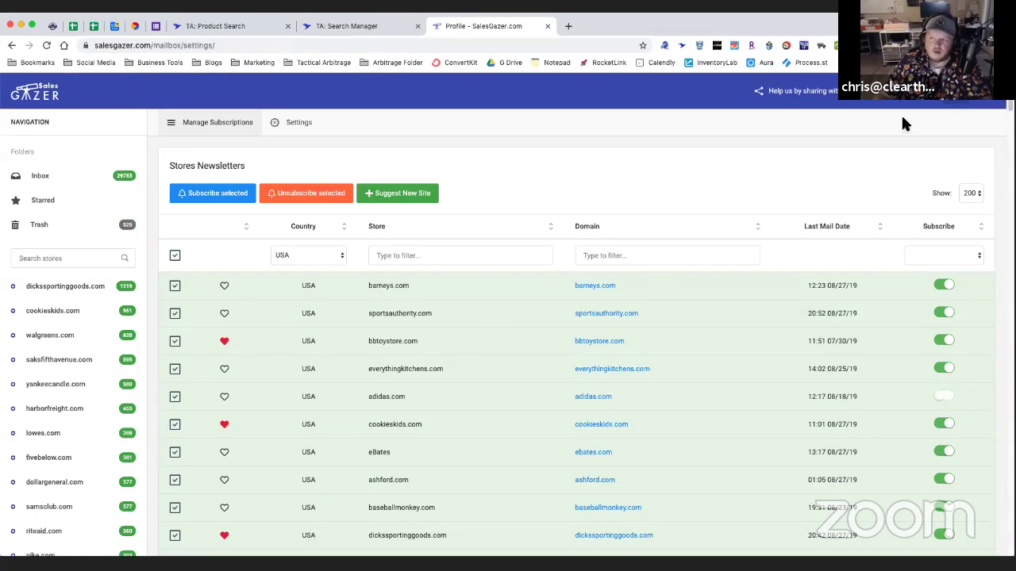
{"action": "scroll", "coordinate": [731, 317], "scroll_direction": "down", "scroll_amount": 10}
{"action": "scroll", "coordinate": [694, 324], "scroll_direction": "up", "scroll_amount": 10}
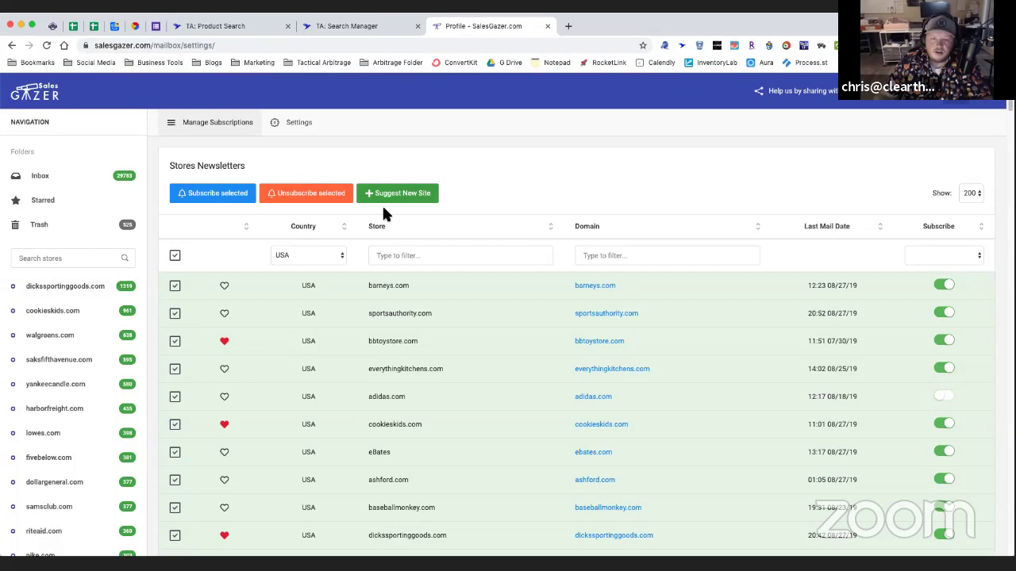
{"action": "scroll", "coordinate": [622, 314], "scroll_direction": "down", "scroll_amount": 1}
{"action": "scroll", "coordinate": [622, 317], "scroll_direction": "down", "scroll_amount": 20}
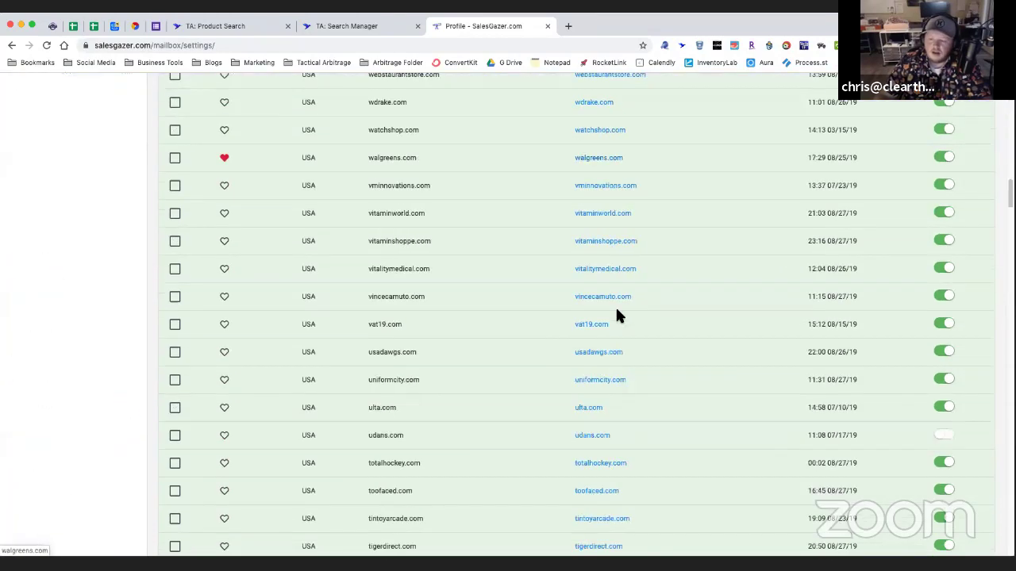
{"action": "scroll", "coordinate": [616, 315], "scroll_direction": "up", "scroll_amount": 20}
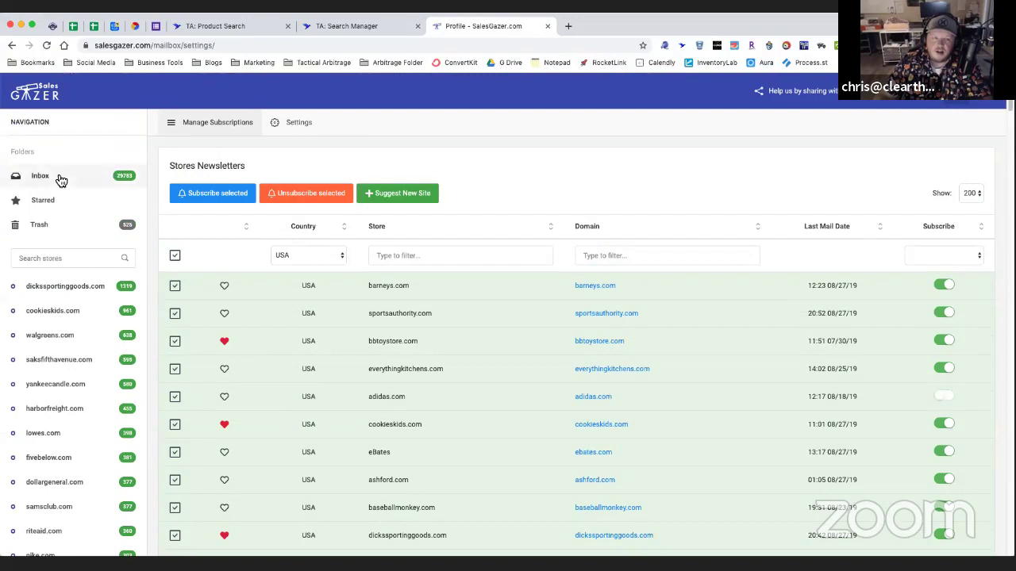
{"action": "left_click", "coordinate": [61, 179]}
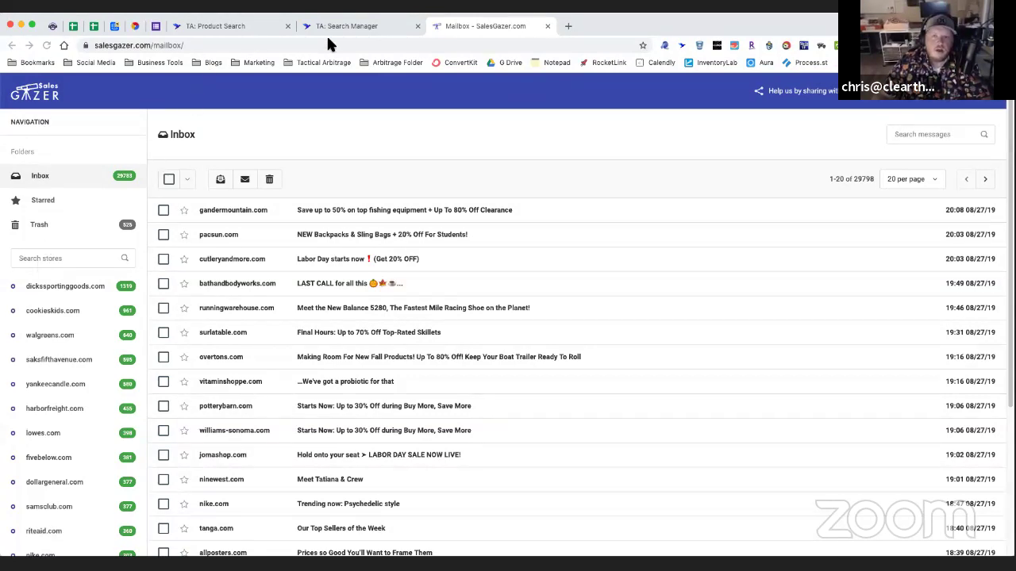
Switch to the Tactical Arbitrage product search, turn on Use Easy Bulk and choose Books as the level 1 category
{"action": "left_click", "coordinate": [202, 27]}
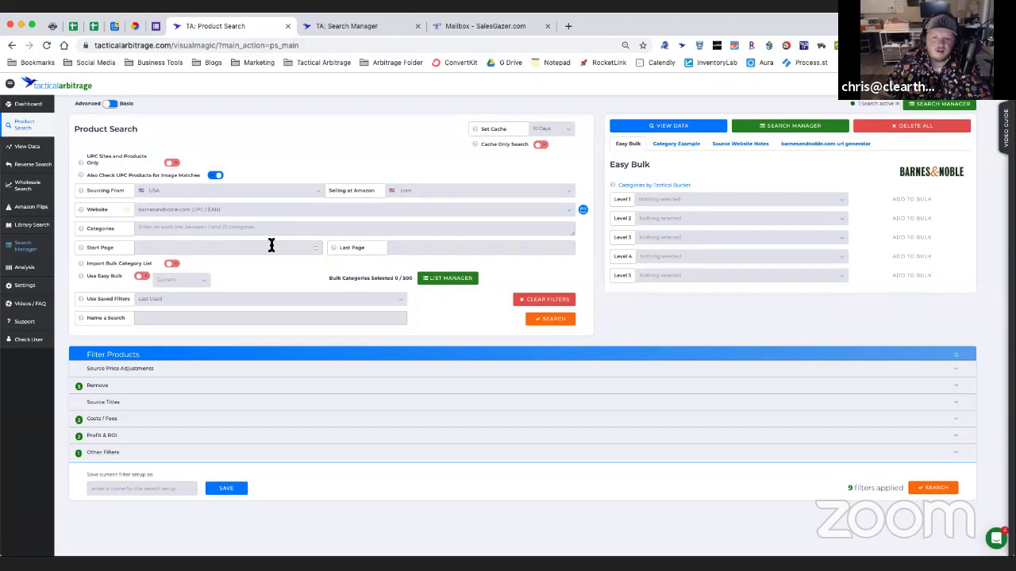
{"action": "left_click", "coordinate": [142, 278]}
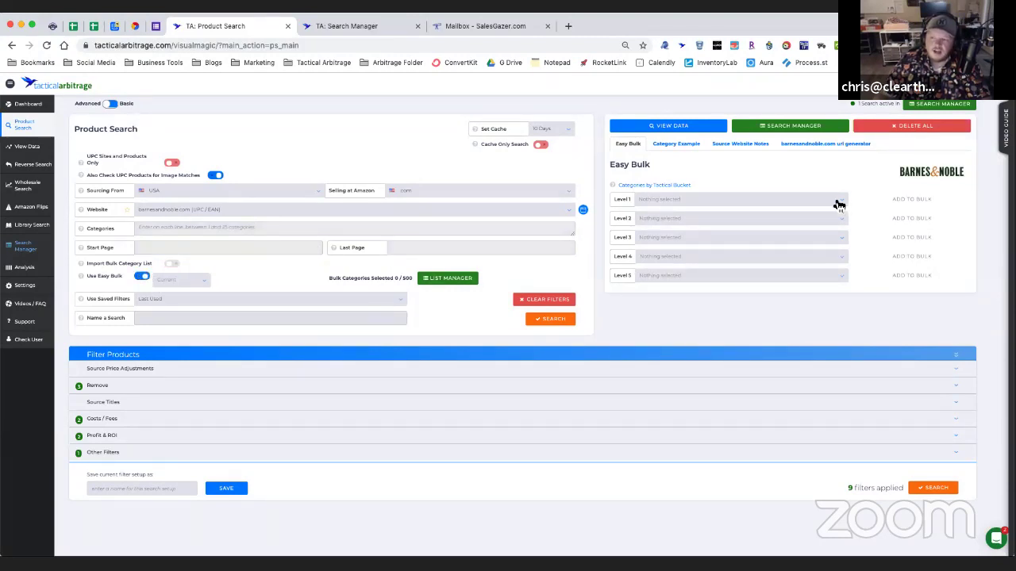
{"action": "left_click", "coordinate": [838, 200]}
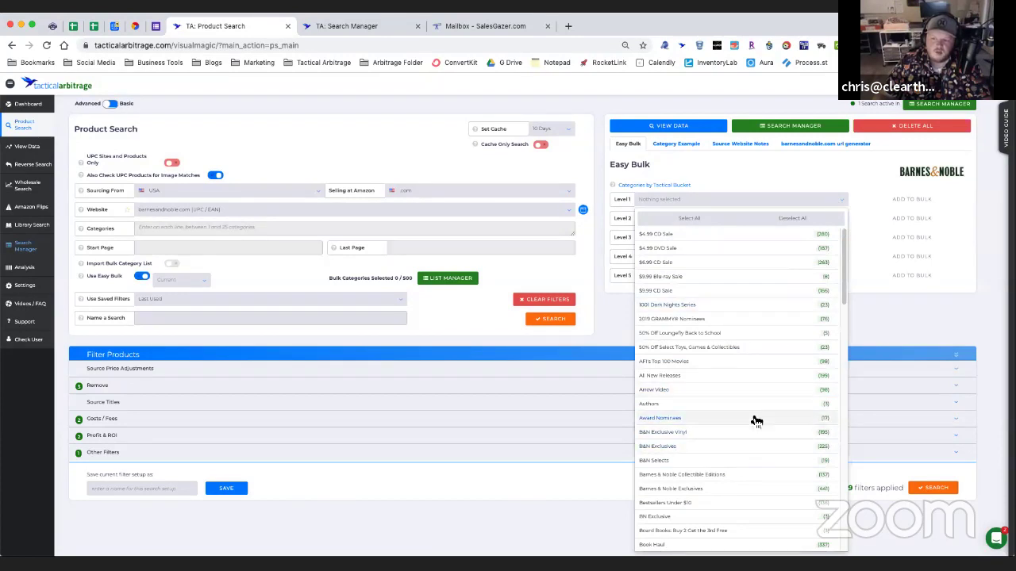
{"action": "scroll", "coordinate": [755, 422], "scroll_direction": "down", "scroll_amount": 2}
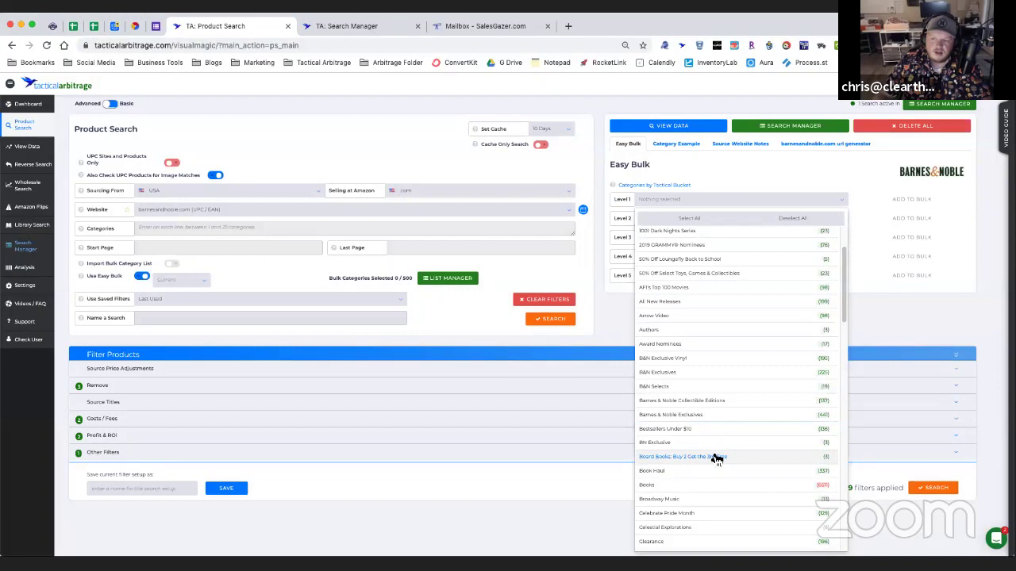
{"action": "scroll", "coordinate": [726, 453], "scroll_direction": "down", "scroll_amount": 3}
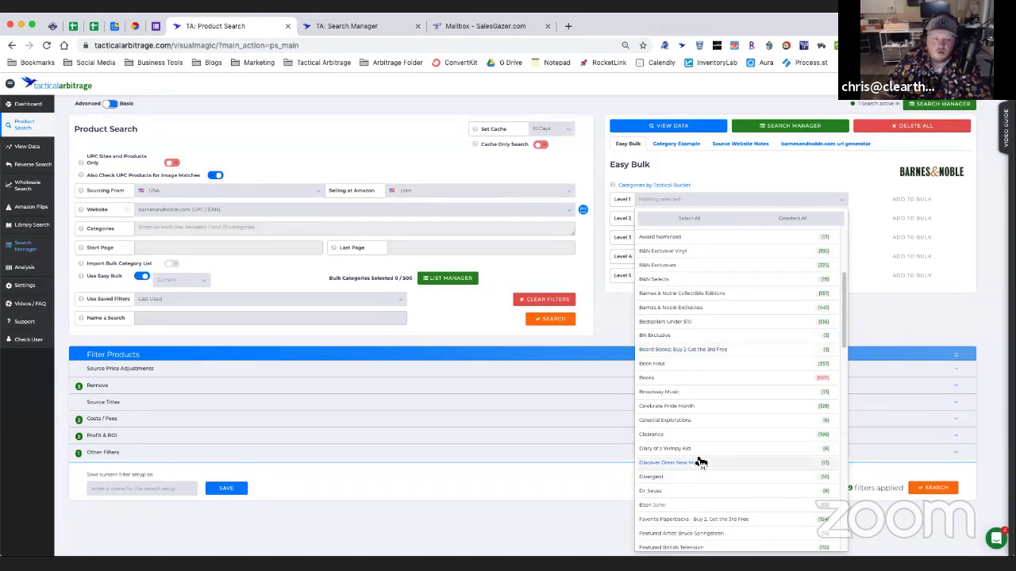
{"action": "left_click", "coordinate": [672, 381]}
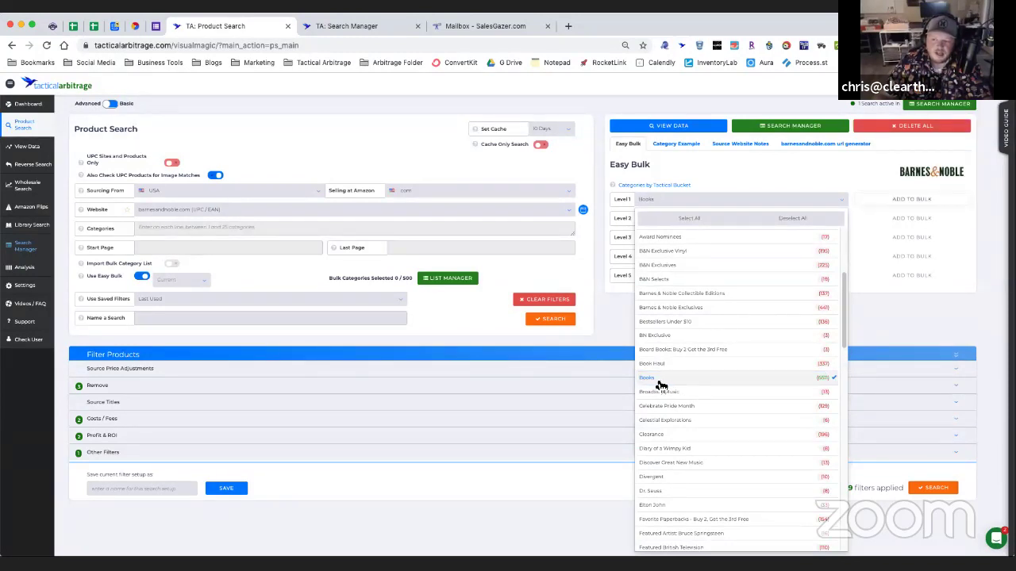
{"action": "left_click", "coordinate": [897, 310]}
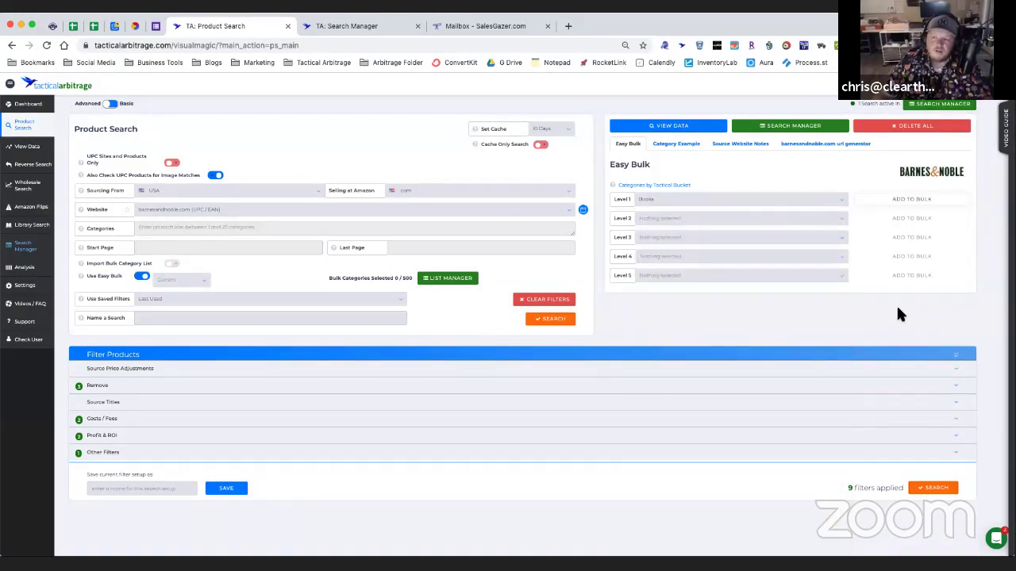
Try level 2 subcategories Art, Architecture & Photography, Bibles & Christianity, Diet, Health & Fitness, Graphic Novels & Comics and Mystery & Crime, and deselect them all
{"action": "left_click", "coordinate": [842, 226]}
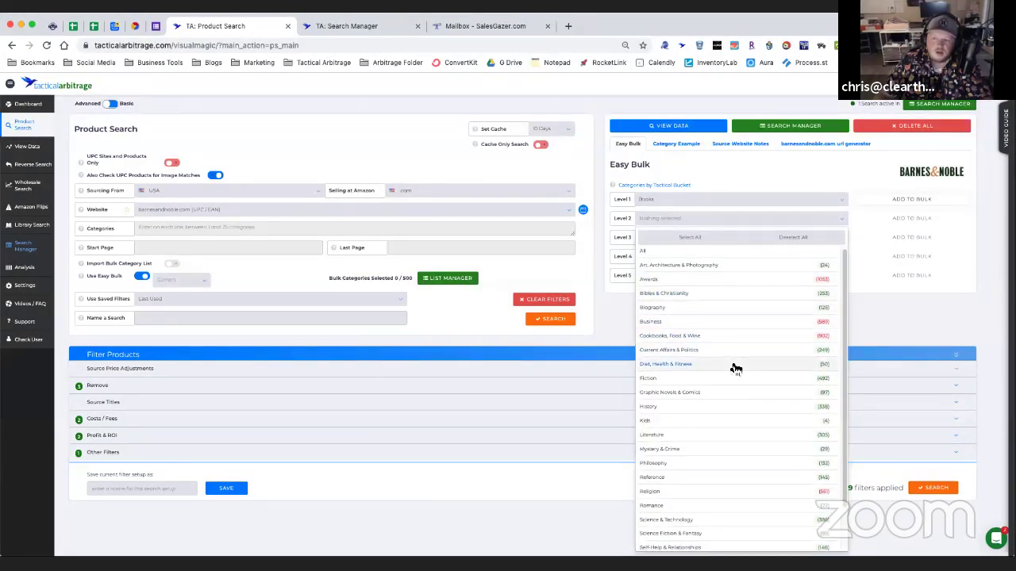
{"action": "left_click", "coordinate": [734, 268]}
{"action": "left_click", "coordinate": [737, 295]}
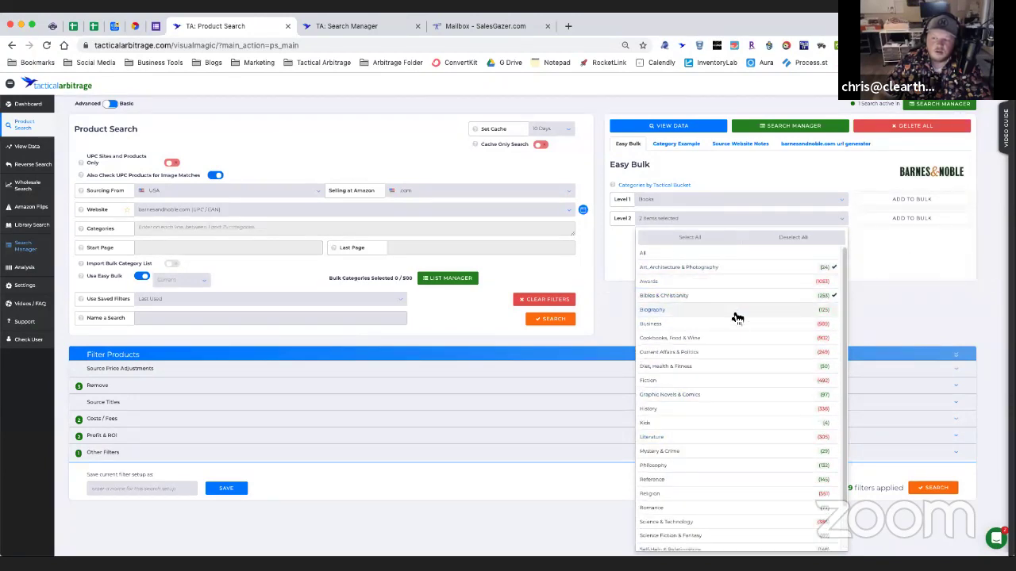
{"action": "left_click", "coordinate": [731, 366]}
{"action": "left_click", "coordinate": [724, 395]}
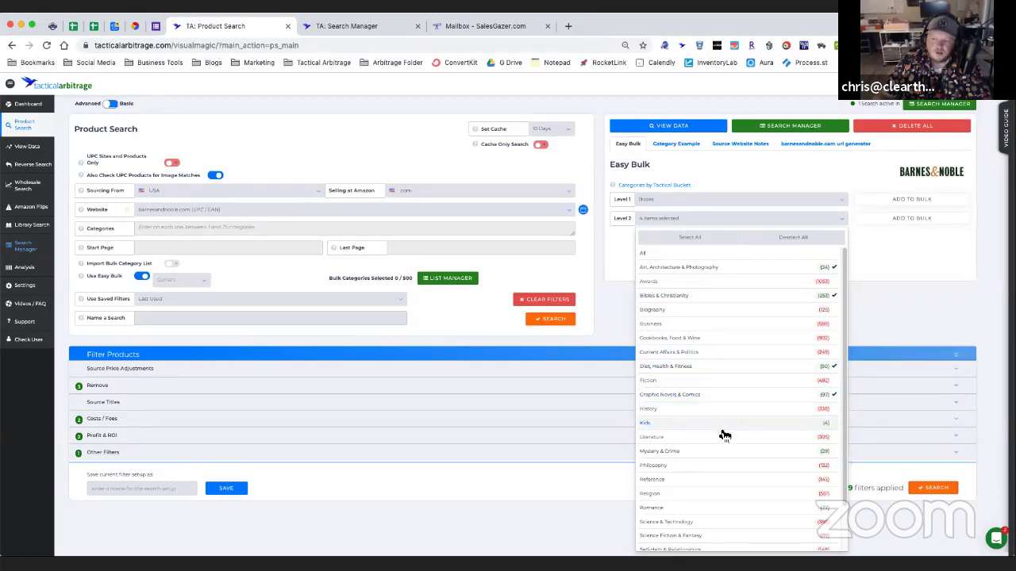
{"action": "scroll", "coordinate": [734, 435], "scroll_direction": "down", "scroll_amount": 2}
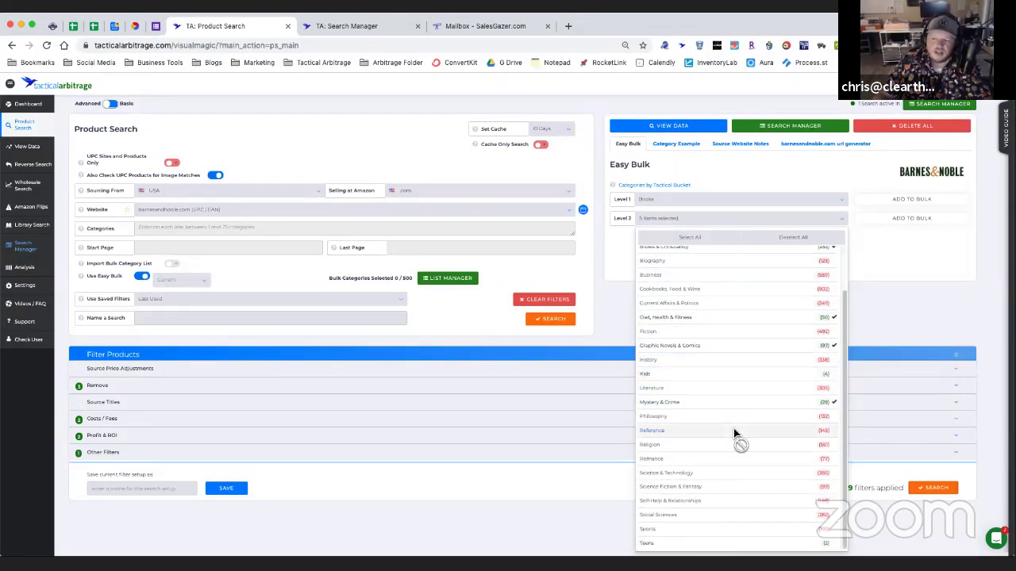
{"action": "scroll", "coordinate": [735, 439], "scroll_direction": "up", "scroll_amount": 2}
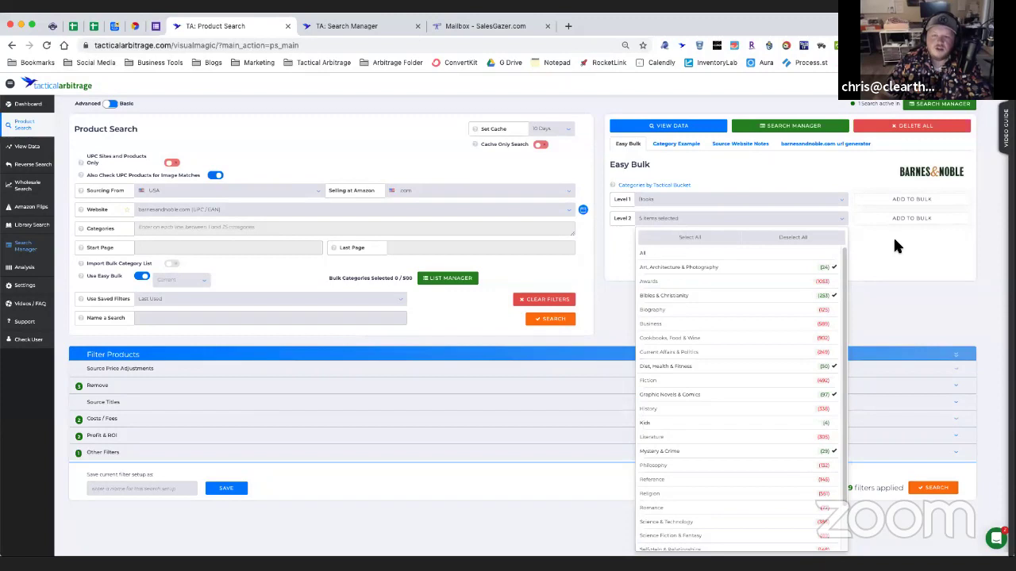
{"action": "left_click", "coordinate": [786, 240]}
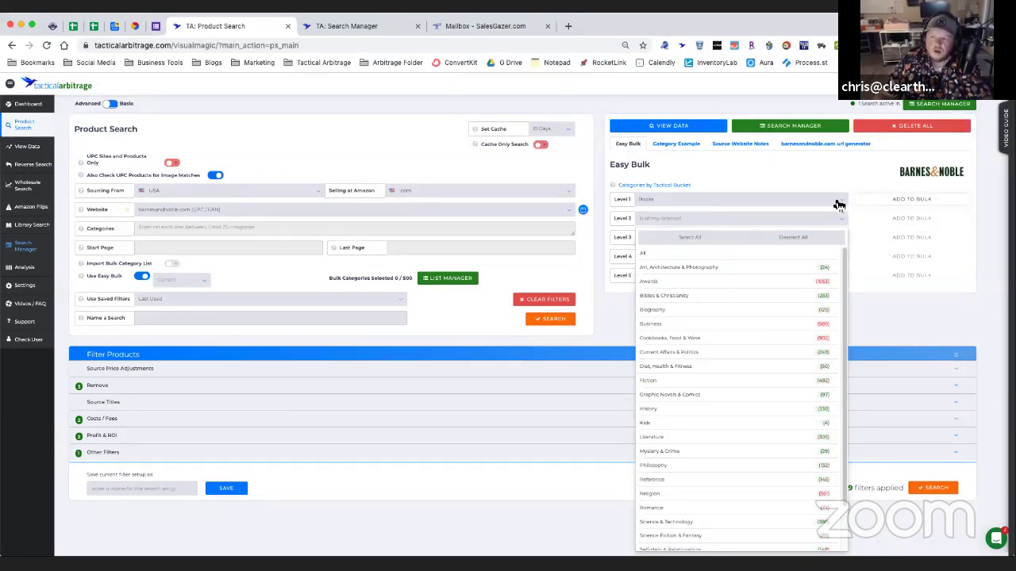
Clear the level 1 category selection, choose only Toys and add it to the bulk list
{"action": "left_click", "coordinate": [839, 201]}
{"action": "scroll", "coordinate": [765, 403], "scroll_direction": "down", "scroll_amount": 15}
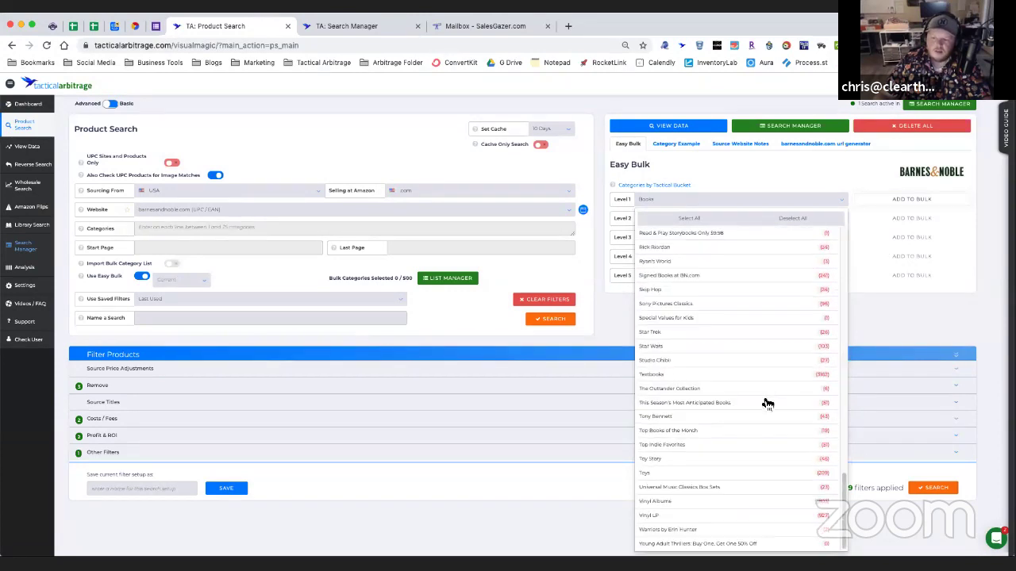
{"action": "left_click", "coordinate": [671, 476]}
{"action": "scroll", "coordinate": [766, 365], "scroll_direction": "up", "scroll_amount": 15}
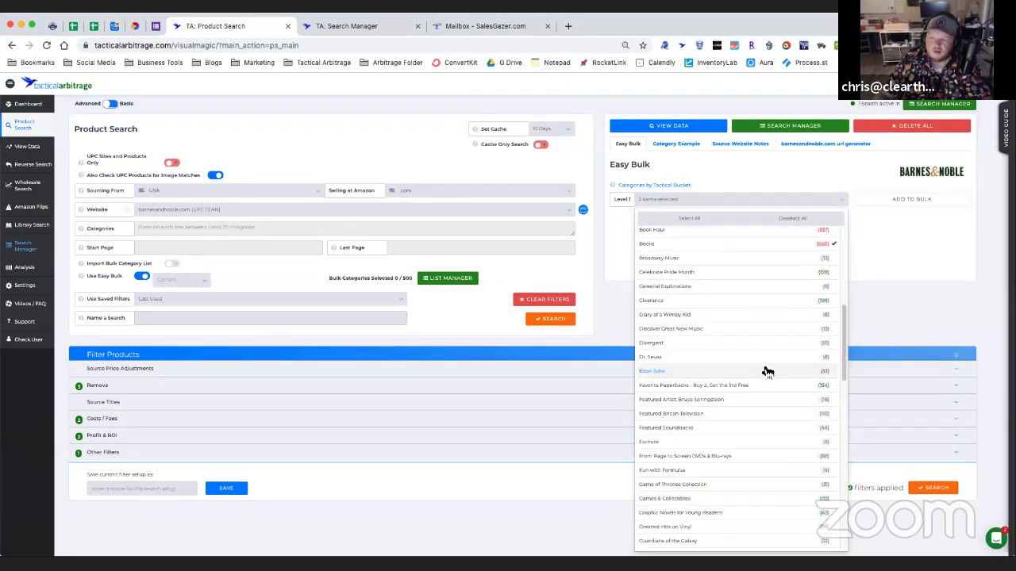
{"action": "left_click", "coordinate": [803, 220]}
{"action": "scroll", "coordinate": [754, 341], "scroll_direction": "down", "scroll_amount": 5}
{"action": "scroll", "coordinate": [752, 343], "scroll_direction": "down", "scroll_amount": 5}
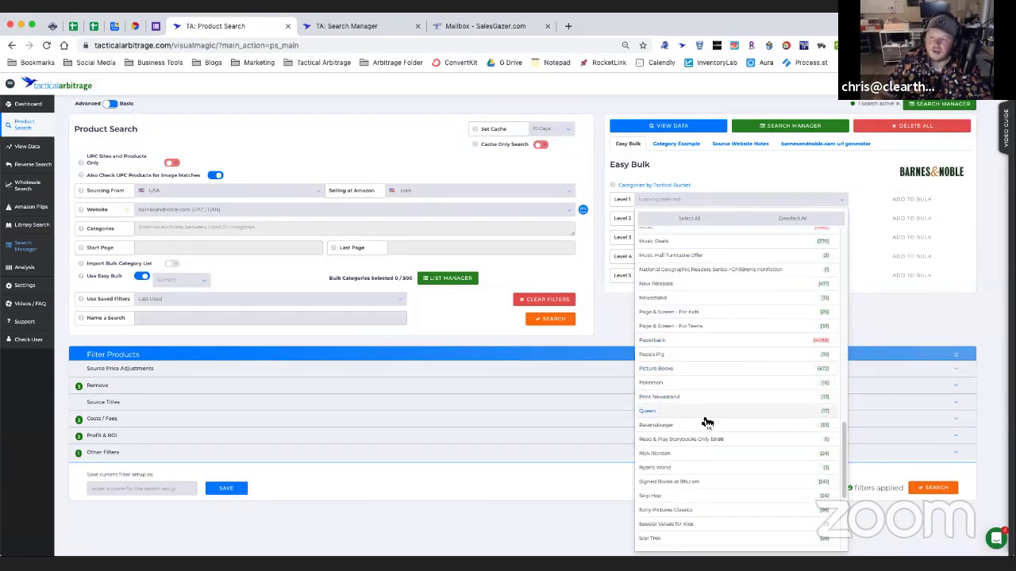
{"action": "left_click", "coordinate": [658, 473]}
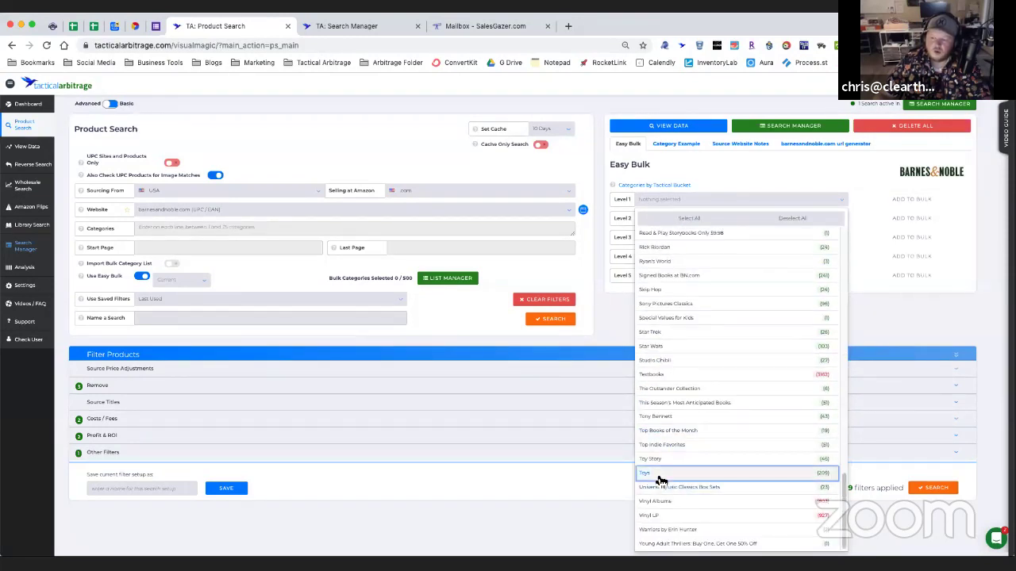
{"action": "left_click", "coordinate": [880, 199]}
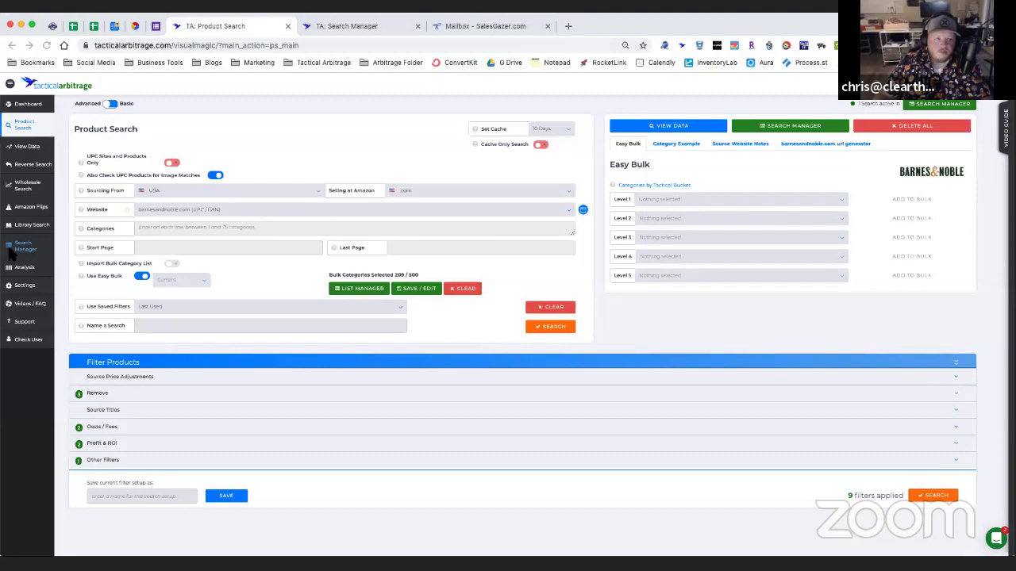
In the source price adjustments, set the store discount to 10% and the cashback to 2%
{"action": "left_click", "coordinate": [328, 379]}
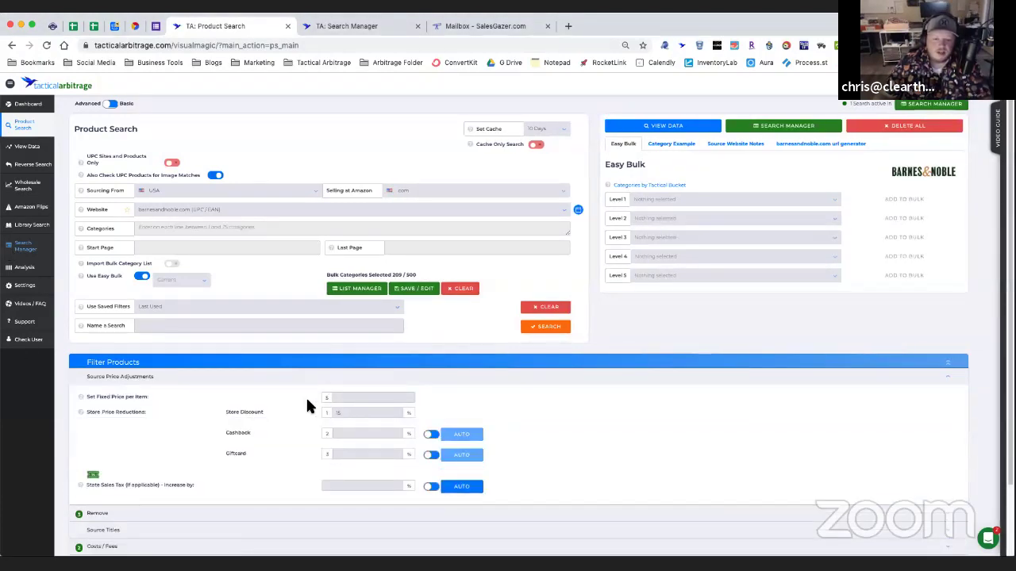
{"action": "double_click", "coordinate": [350, 413]}
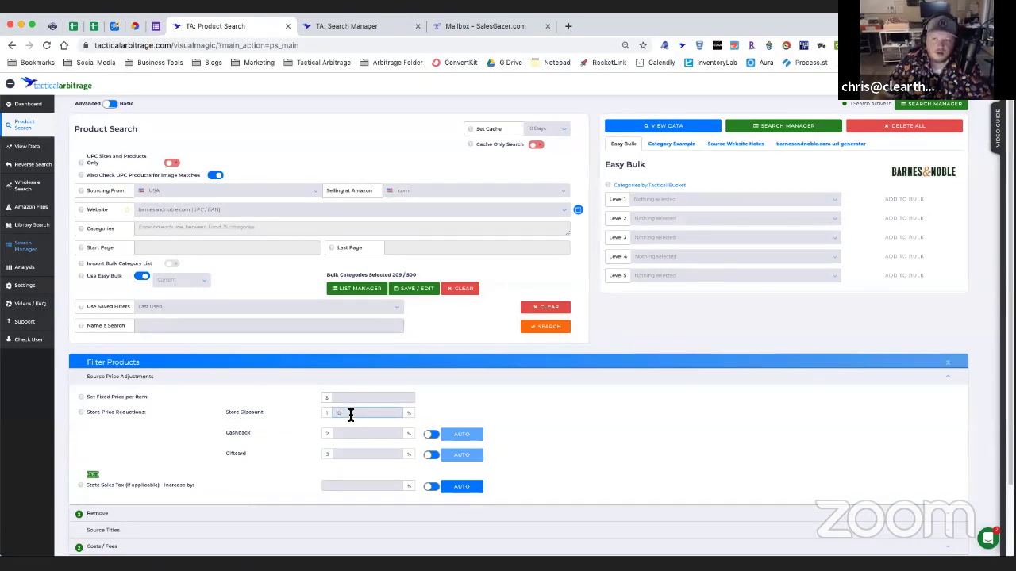
{"action": "left_click", "coordinate": [429, 437]}
{"action": "left_click", "coordinate": [430, 437]}
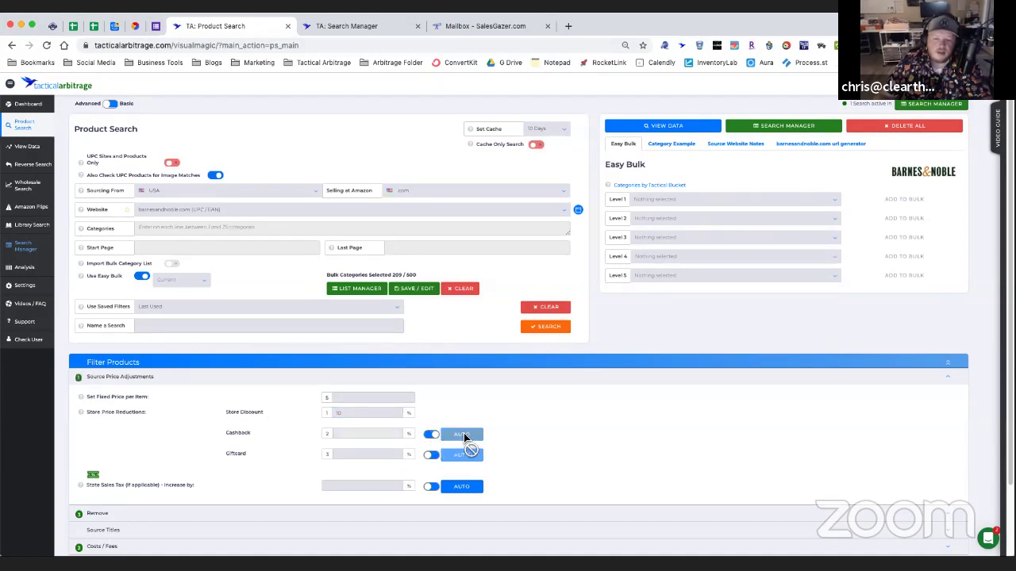
{"action": "left_click", "coordinate": [433, 441]}
{"action": "left_click", "coordinate": [343, 434]}
{"action": "type", "text": "2"}
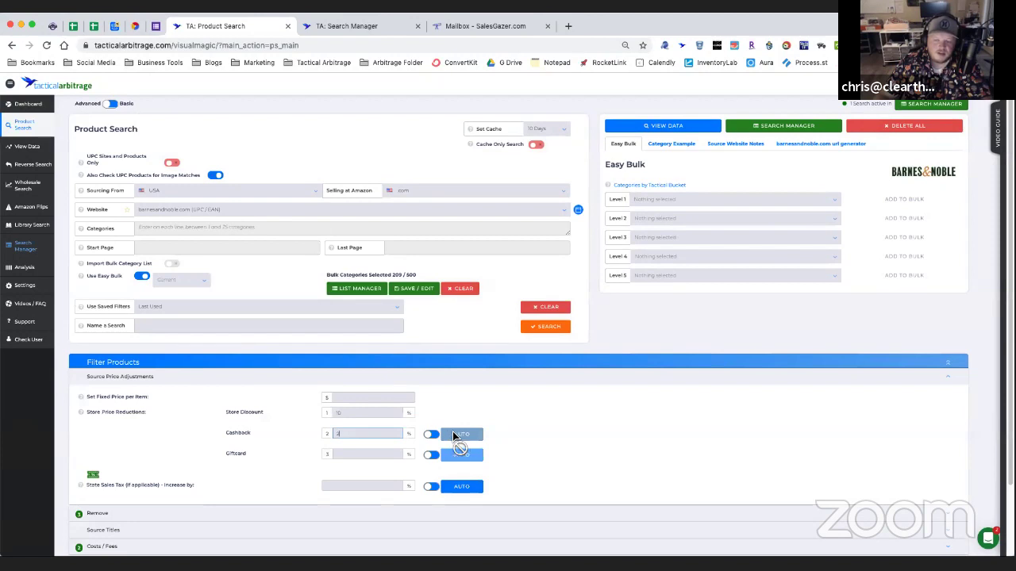
Check the completed Barnes & Noble toys search for its reductions, set the giftcard reduction to 4% and collapse the price adjustments
{"action": "left_click", "coordinate": [350, 455]}
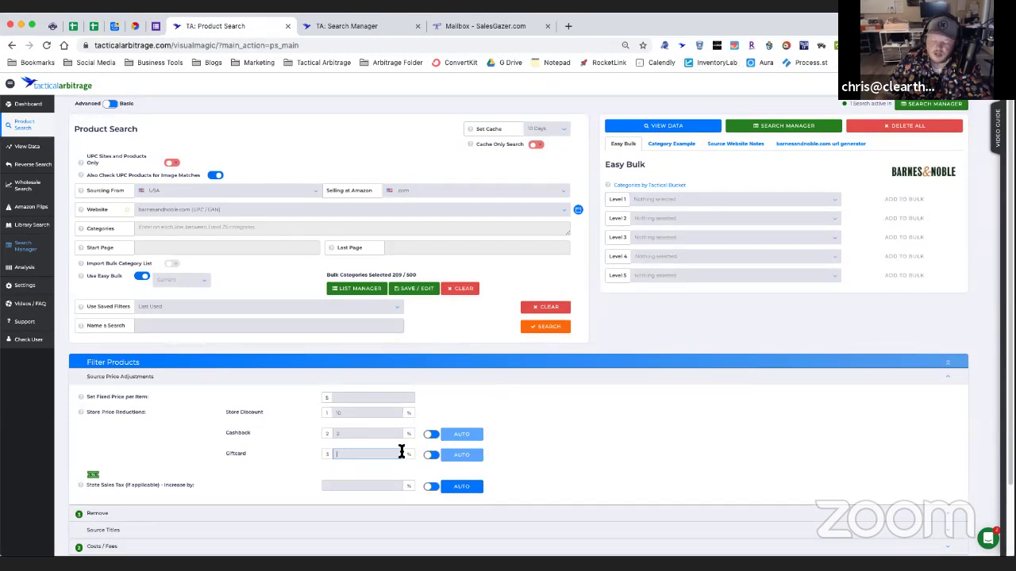
{"action": "left_click", "coordinate": [358, 24]}
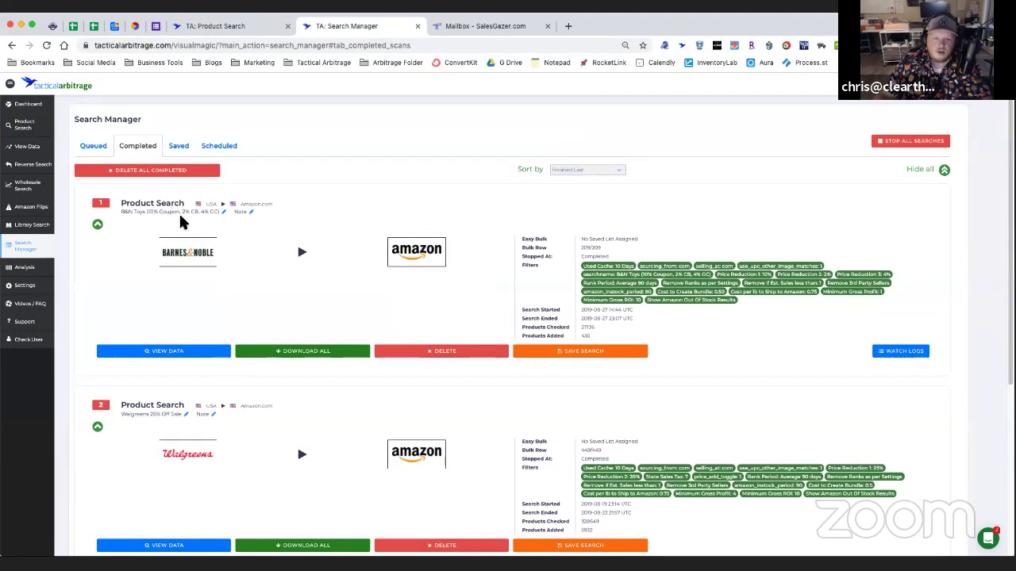
{"action": "left_click", "coordinate": [201, 26]}
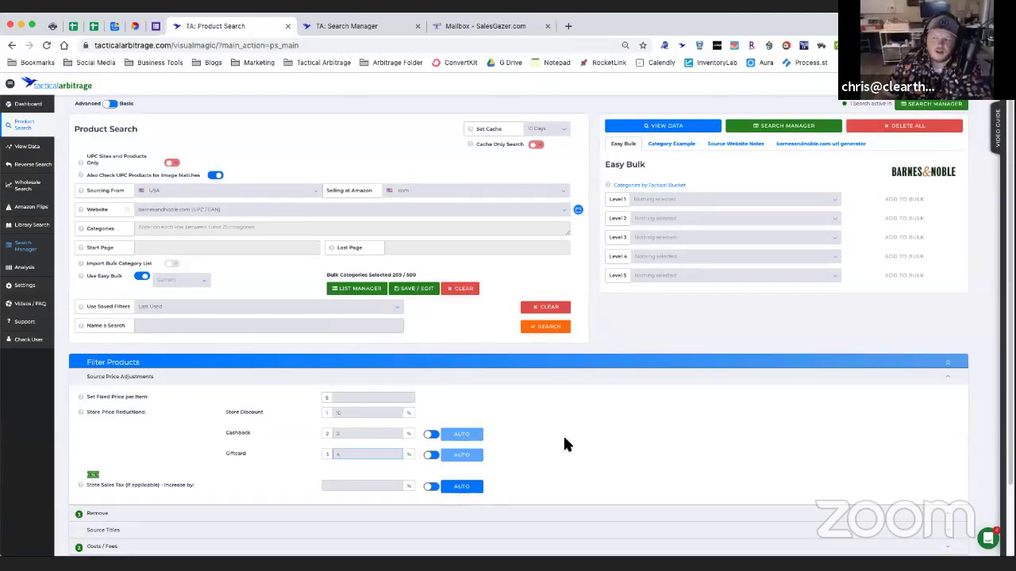
{"action": "scroll", "coordinate": [562, 434], "scroll_direction": "down", "scroll_amount": 2}
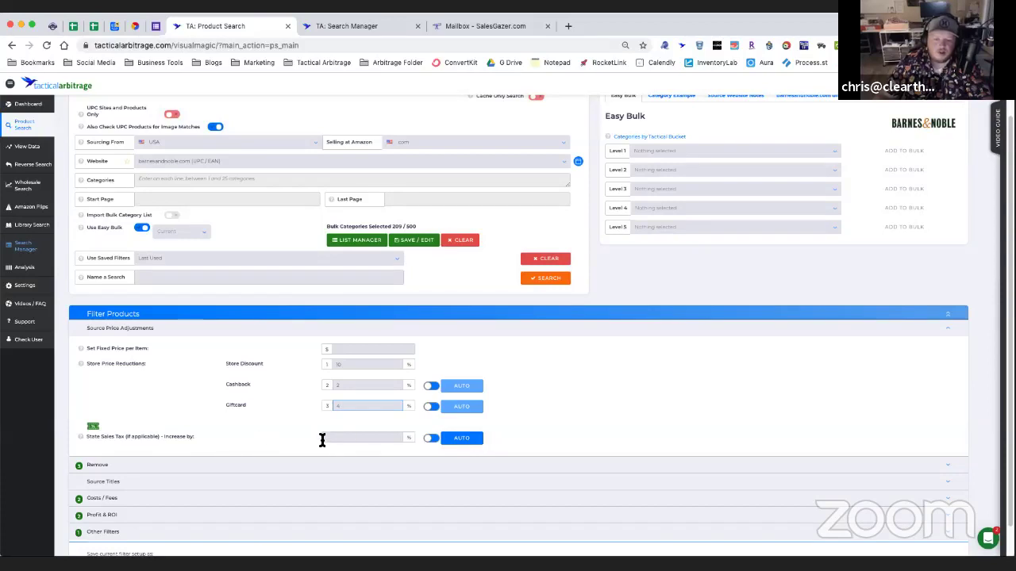
{"action": "left_click", "coordinate": [204, 351]}
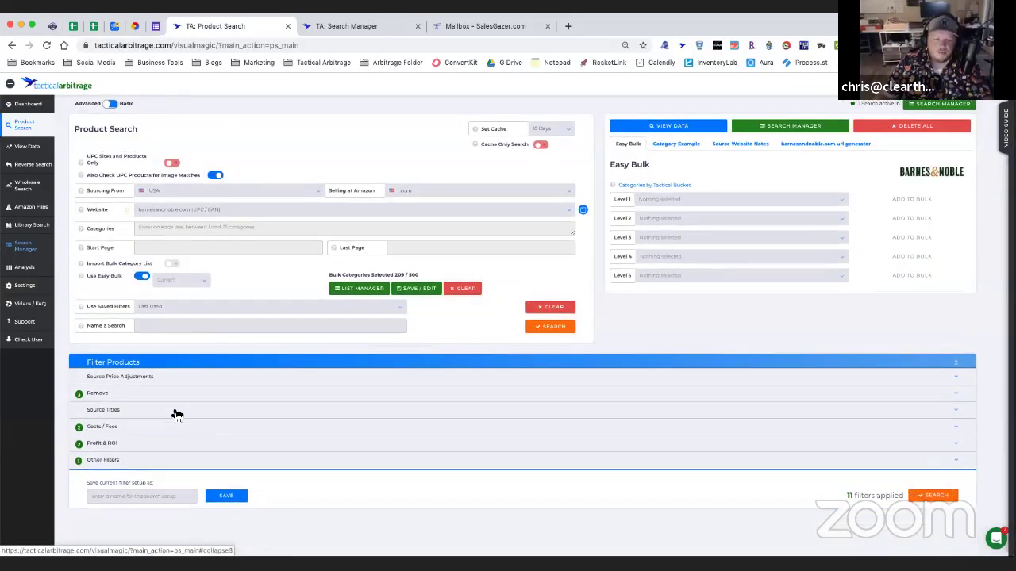
Review the product search's Remove, Costs / Fees and Profit & ROI filter settings
{"action": "left_click", "coordinate": [158, 396]}
{"action": "scroll", "coordinate": [344, 400], "scroll_direction": "down", "scroll_amount": 3}
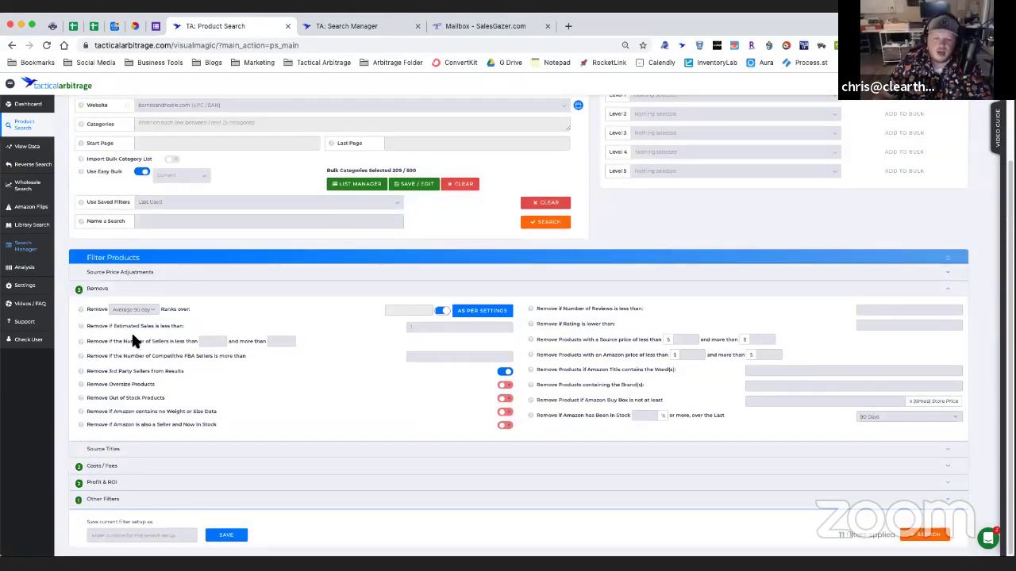
{"action": "left_click", "coordinate": [418, 327]}
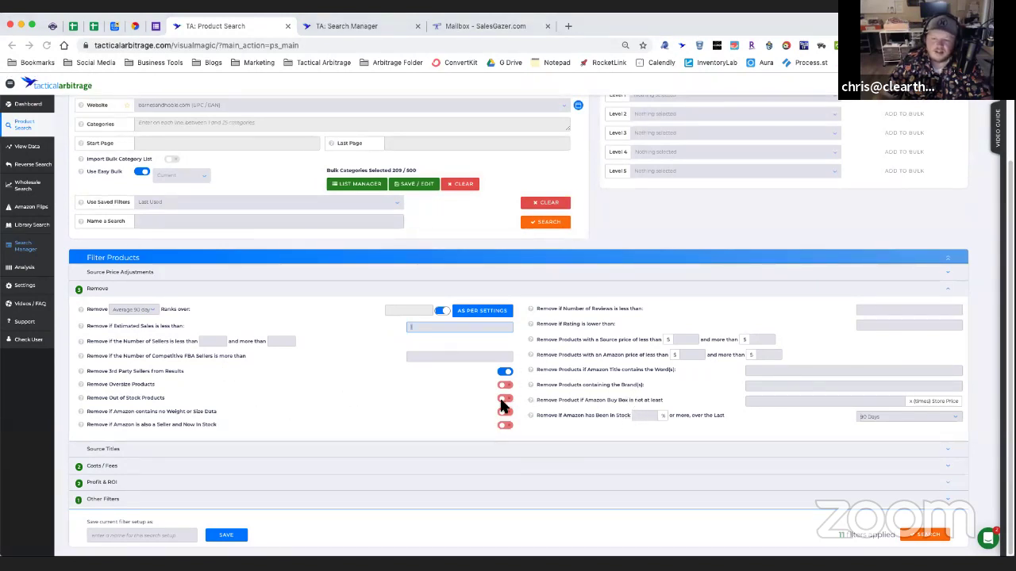
{"action": "left_click", "coordinate": [309, 296]}
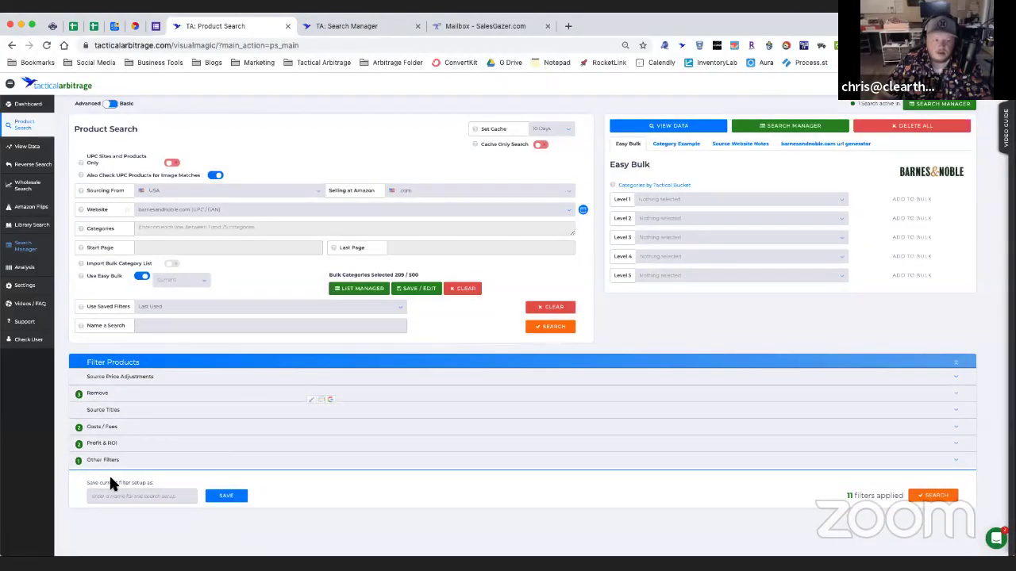
{"action": "left_click", "coordinate": [175, 427]}
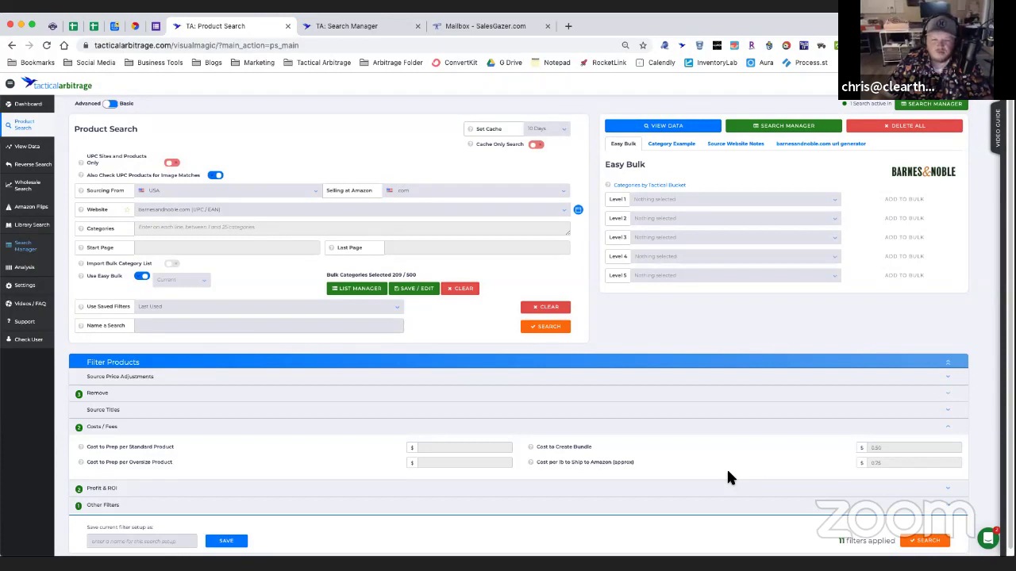
{"action": "left_click", "coordinate": [517, 429]}
{"action": "left_click", "coordinate": [142, 446]}
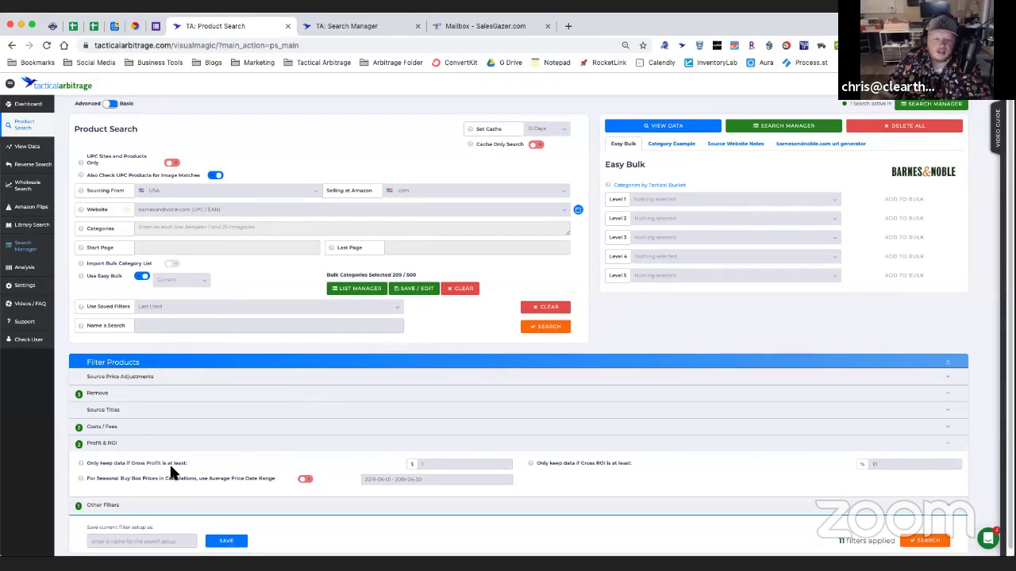
{"action": "left_click", "coordinate": [414, 468]}
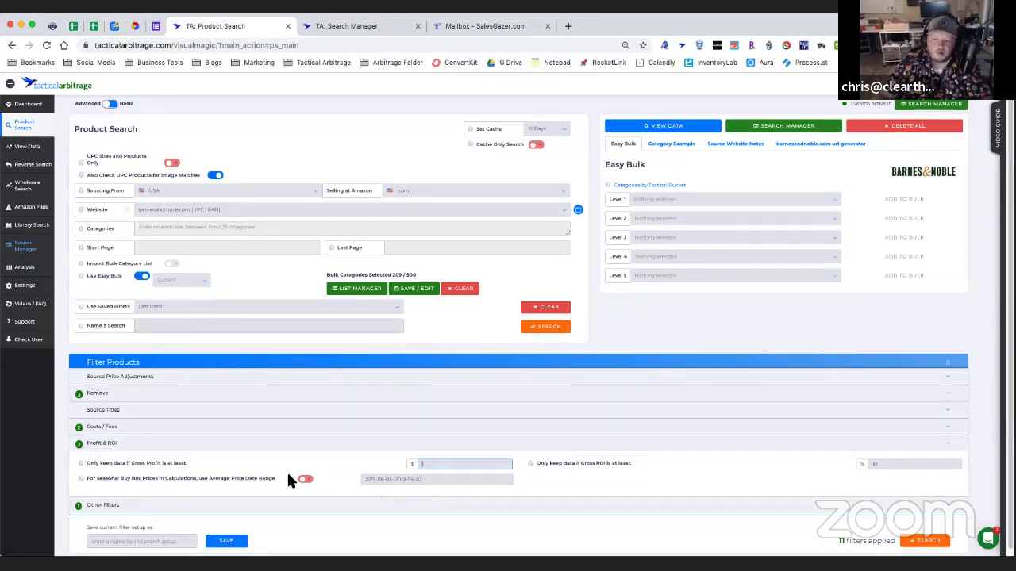
{"action": "left_click", "coordinate": [880, 468]}
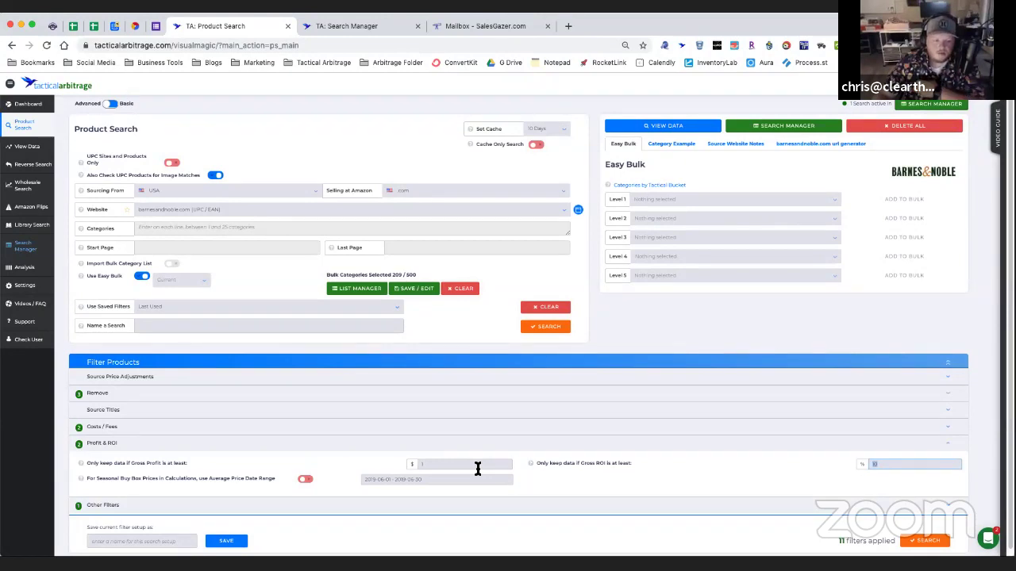
{"action": "left_click", "coordinate": [239, 452]}
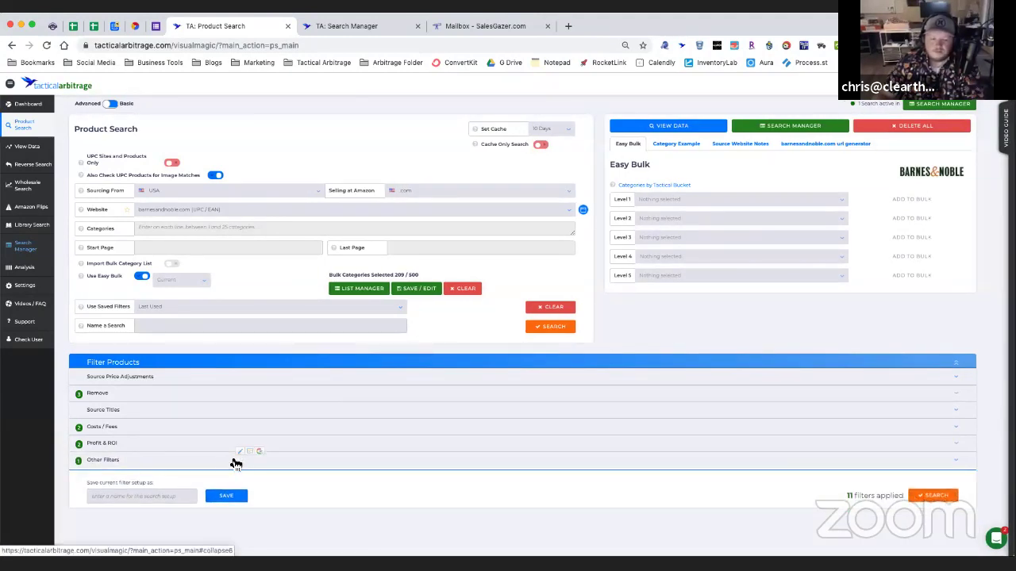
Review the product search's Other Filters settings, including the Amazon out-of-stock option
{"action": "left_click", "coordinate": [227, 464]}
{"action": "scroll", "coordinate": [479, 471], "scroll_direction": "down", "scroll_amount": 1}
{"action": "scroll", "coordinate": [478, 470], "scroll_direction": "down", "scroll_amount": 1}
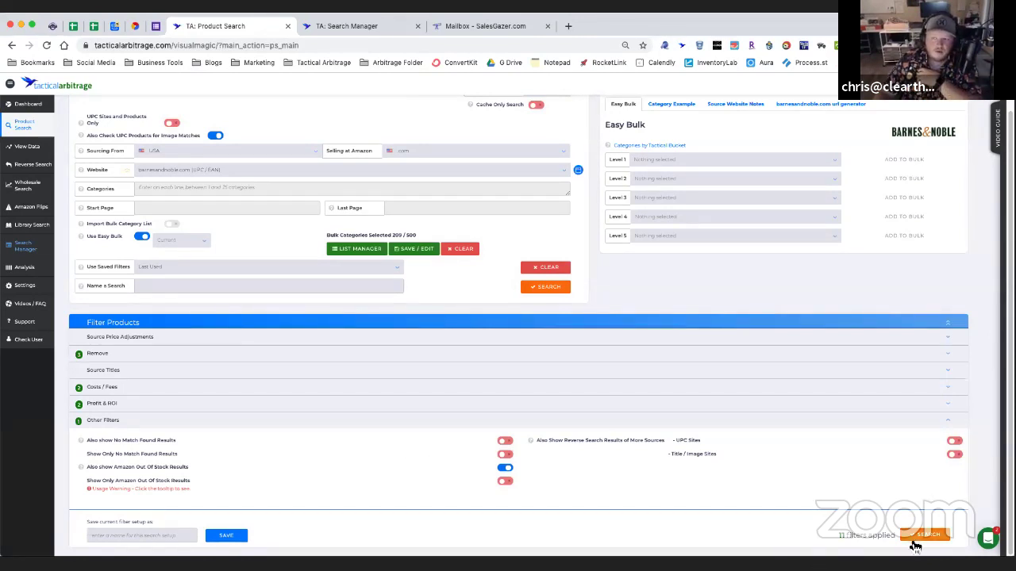
{"action": "scroll", "coordinate": [915, 546], "scroll_direction": "up", "scroll_amount": 1}
{"action": "scroll", "coordinate": [905, 538], "scroll_direction": "down", "scroll_amount": 1}
{"action": "scroll", "coordinate": [907, 540], "scroll_direction": "up", "scroll_amount": 1}
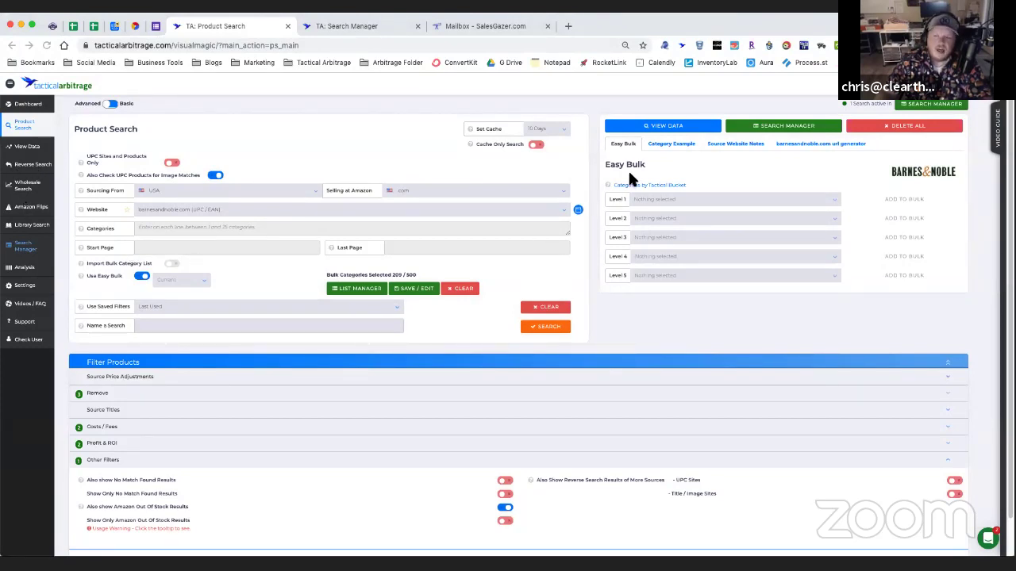
Reload the product search page and delete the current Easy Bulk category list
{"action": "left_click", "coordinate": [46, 45]}
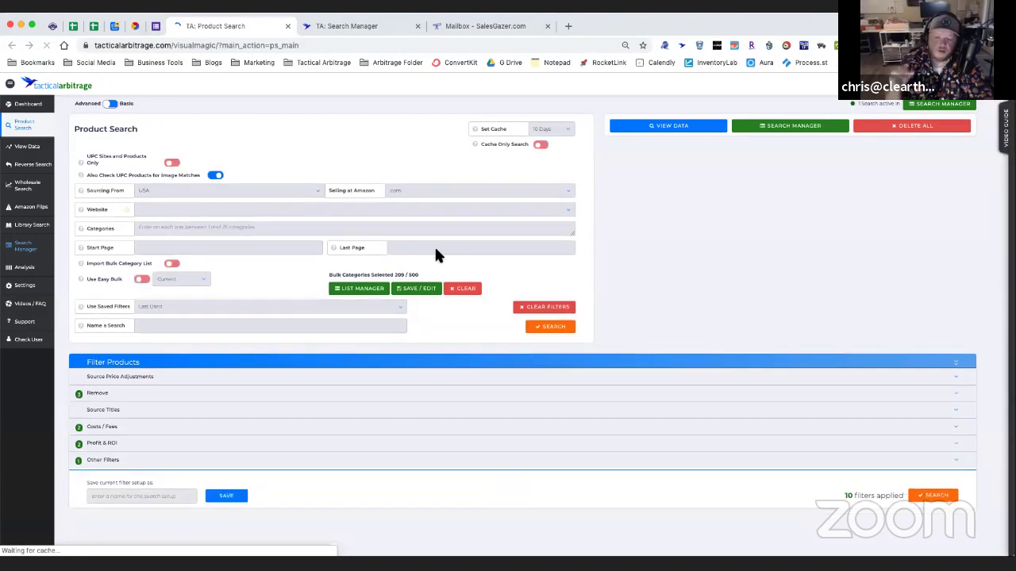
{"action": "left_click", "coordinate": [464, 289]}
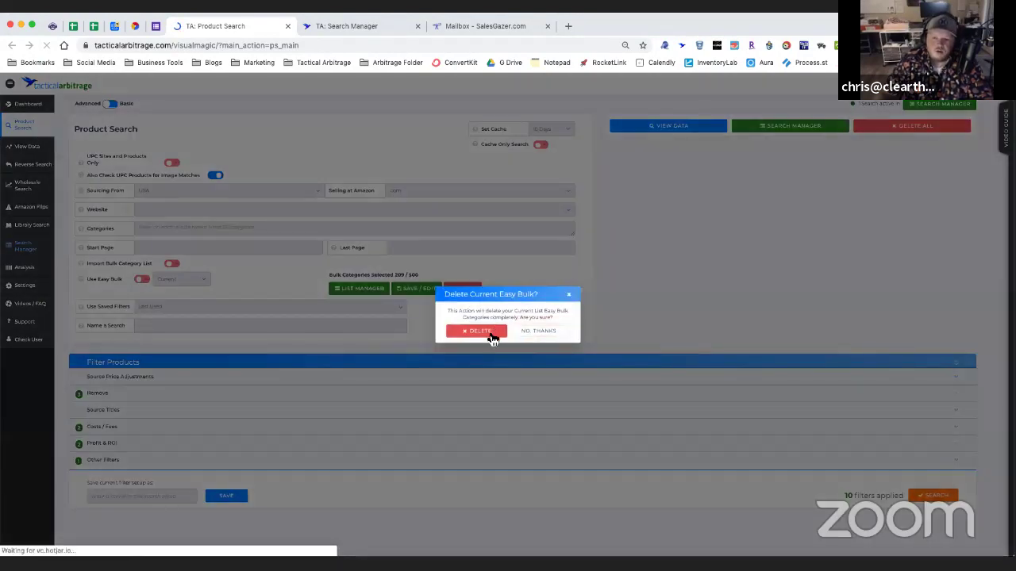
{"action": "left_click", "coordinate": [492, 333]}
Examine the completed Walgreens searches and their filters in the search manager
{"action": "left_click", "coordinate": [371, 20]}
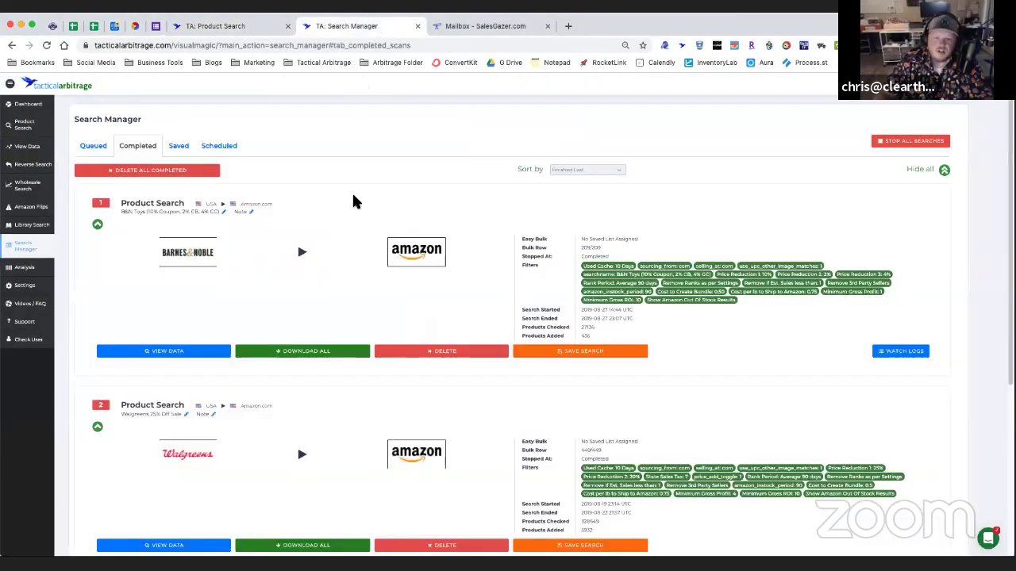
{"action": "scroll", "coordinate": [349, 302], "scroll_direction": "down", "scroll_amount": 3}
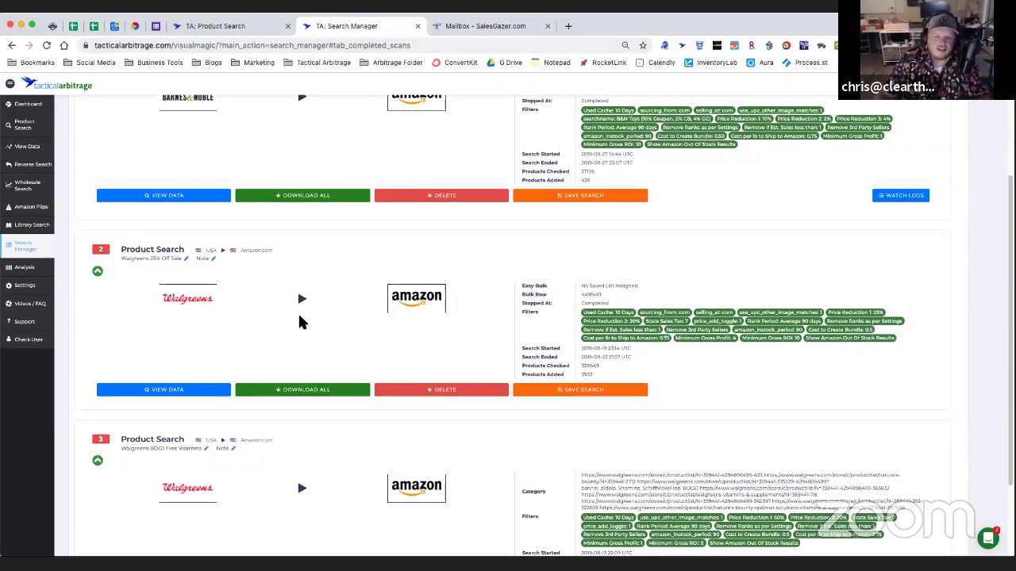
{"action": "scroll", "coordinate": [297, 321], "scroll_direction": "down", "scroll_amount": 2}
{"action": "scroll", "coordinate": [300, 341], "scroll_direction": "up", "scroll_amount": 2}
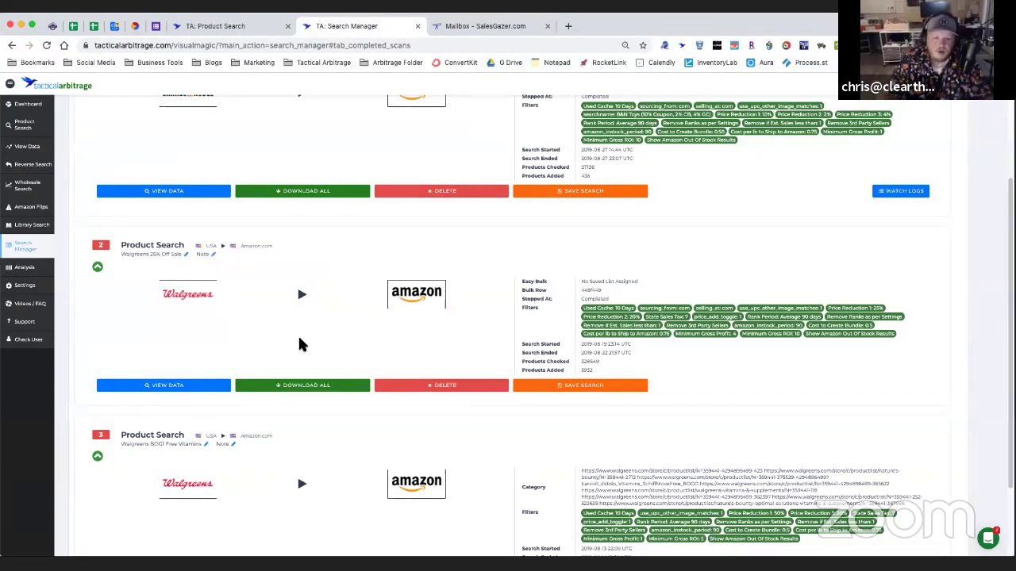
Return to the product search and choose walgreens.com as the source website
{"action": "left_click", "coordinate": [219, 26]}
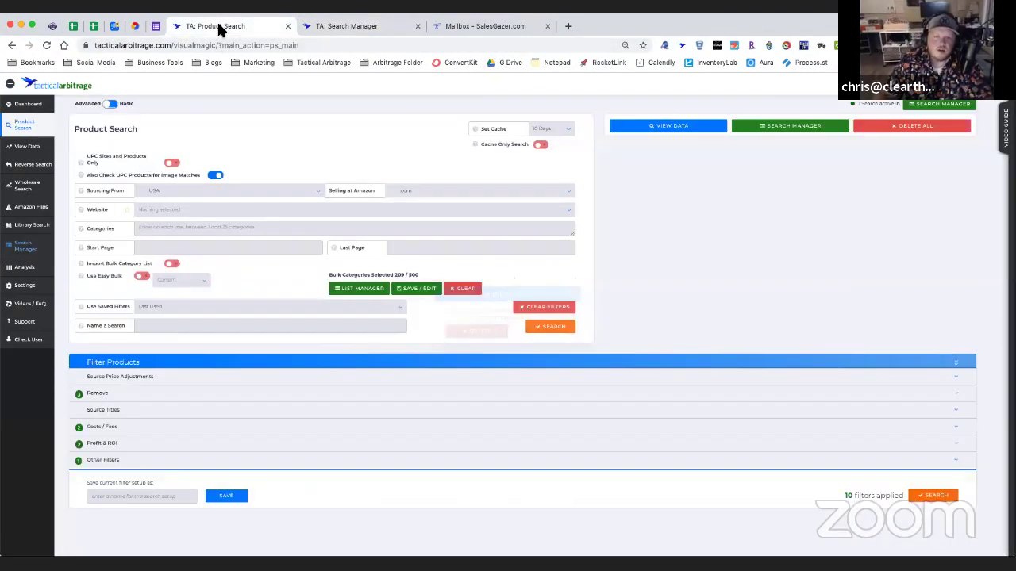
{"action": "left_click", "coordinate": [241, 210]}
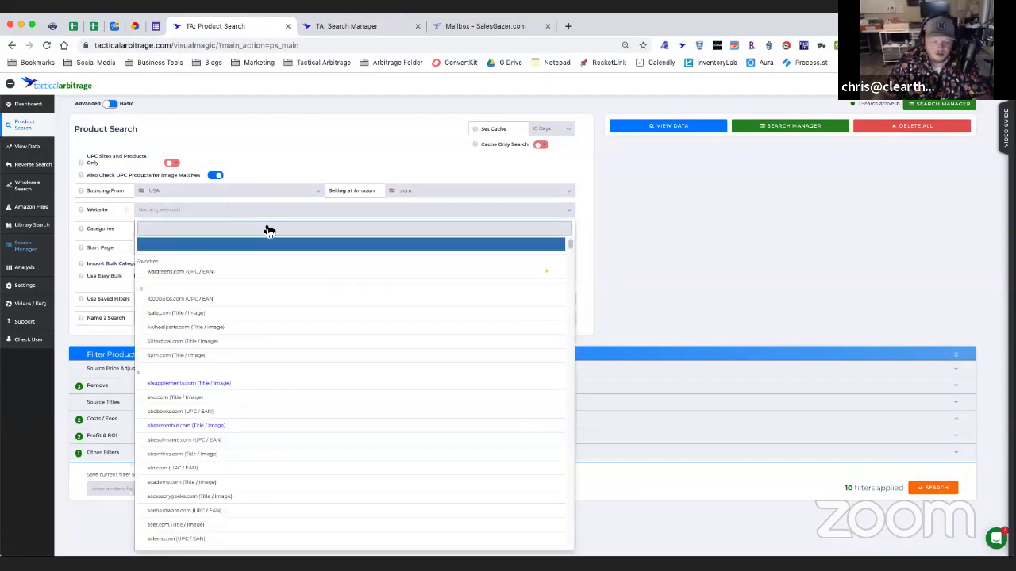
{"action": "left_click", "coordinate": [220, 278]}
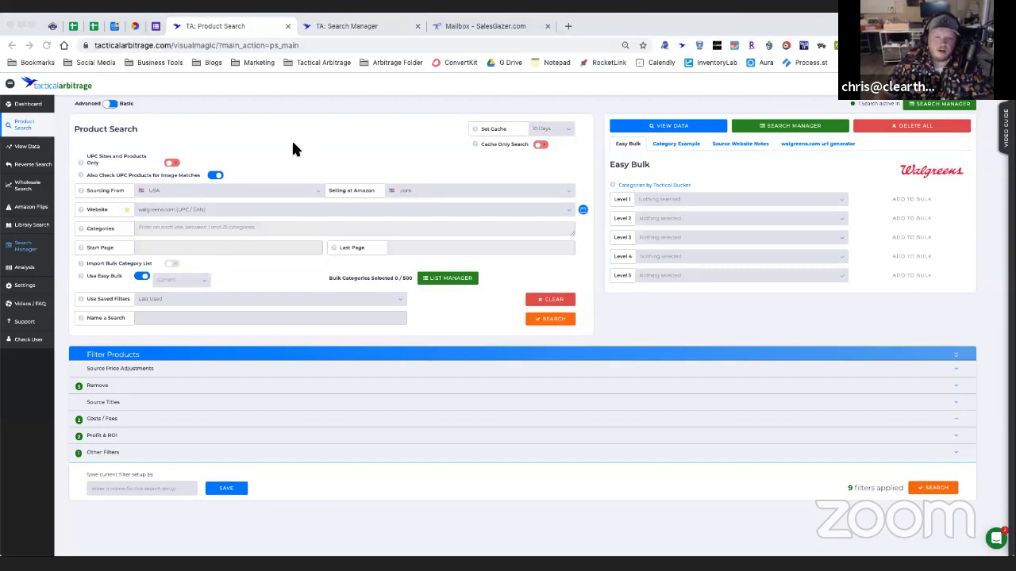
Try selecting every level 1 Walgreens category except All and As Seen on TV
{"action": "left_click", "coordinate": [691, 203]}
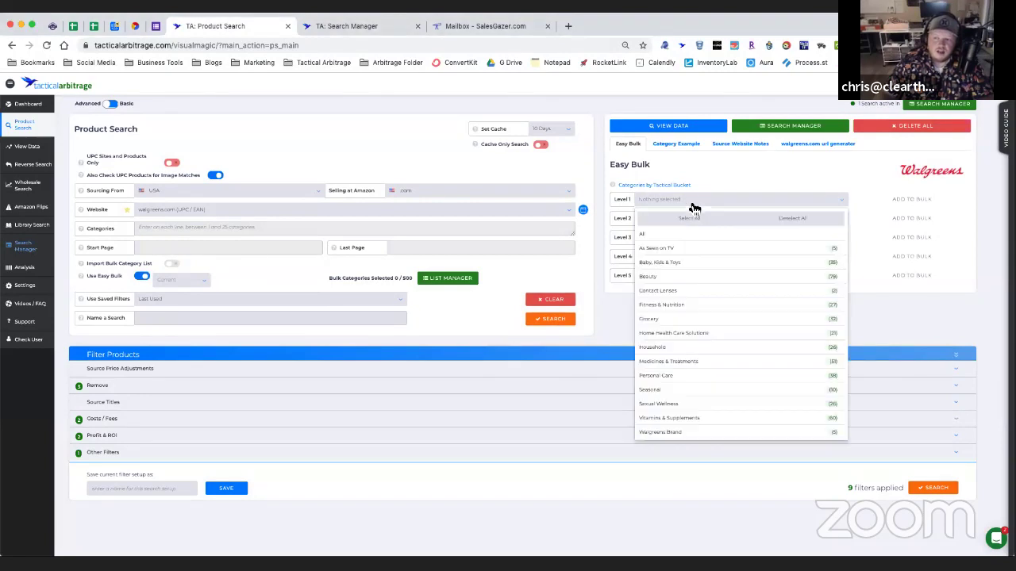
{"action": "left_click", "coordinate": [685, 238]}
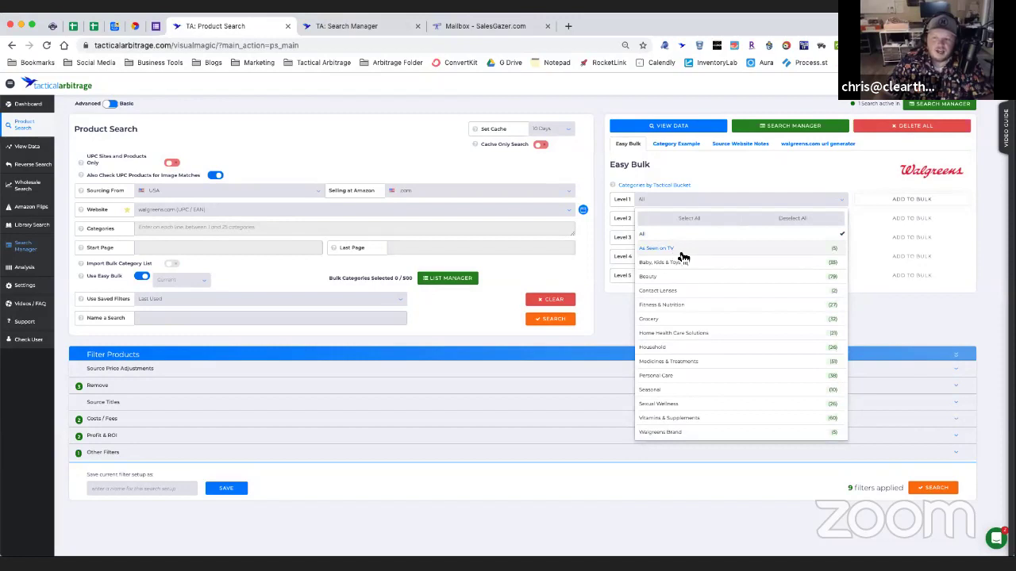
{"action": "left_click", "coordinate": [668, 237]}
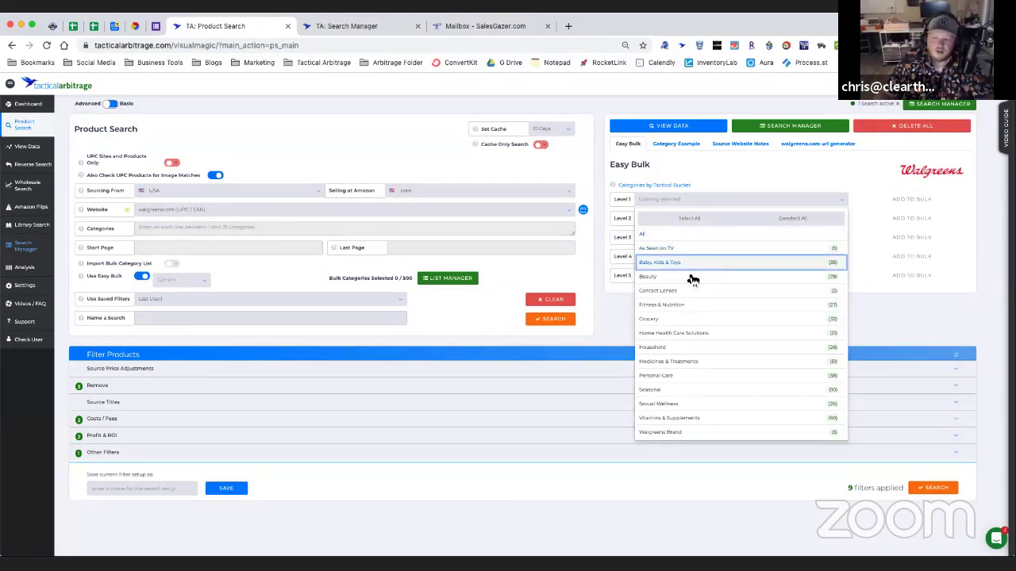
{"action": "left_click", "coordinate": [703, 220]}
{"action": "left_click", "coordinate": [704, 252]}
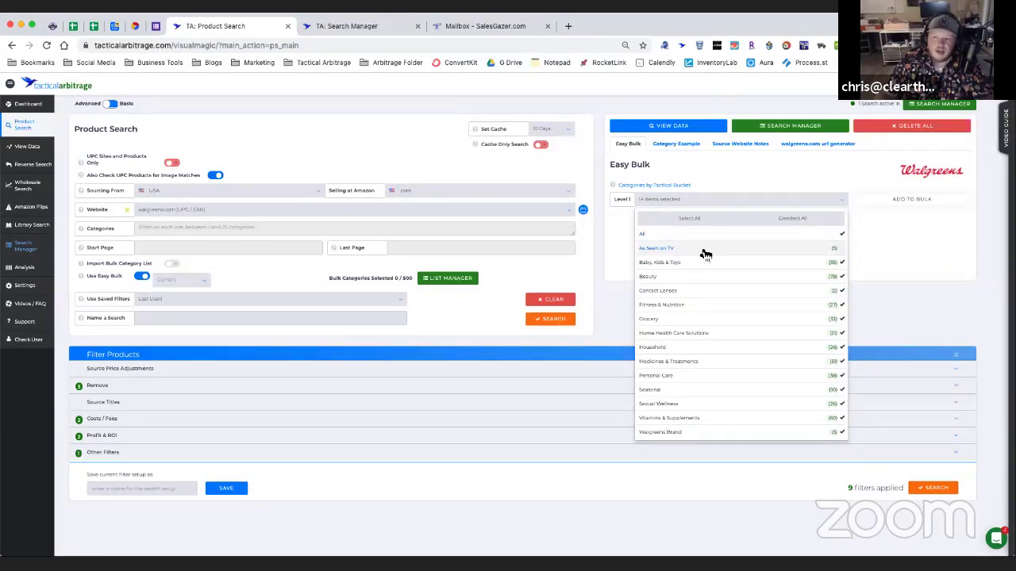
{"action": "left_click", "coordinate": [697, 238]}
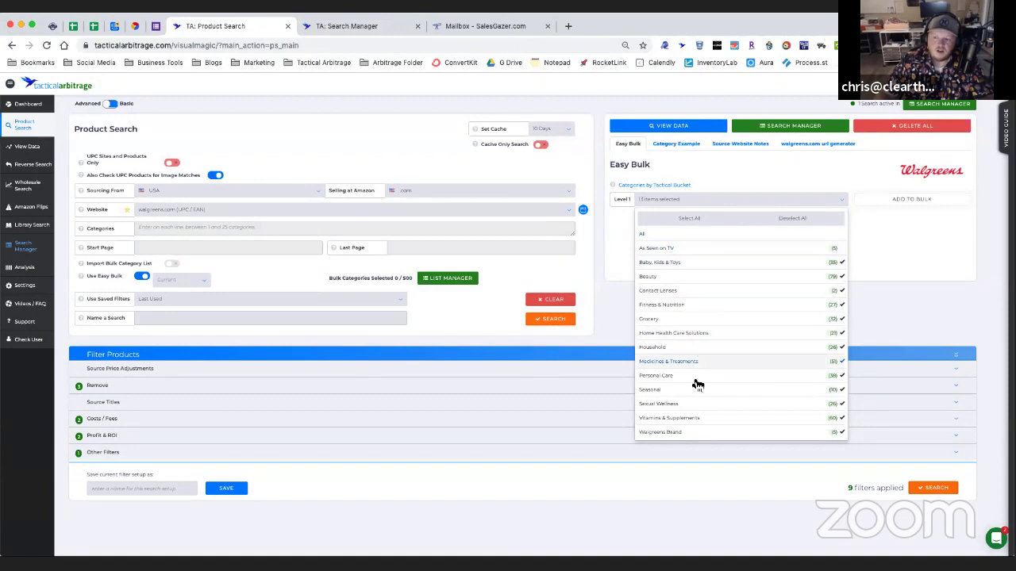
Deselect the level 1 Walgreens categories, choose only All and add it to the bulk list
{"action": "left_click", "coordinate": [661, 236]}
{"action": "left_click", "coordinate": [783, 220]}
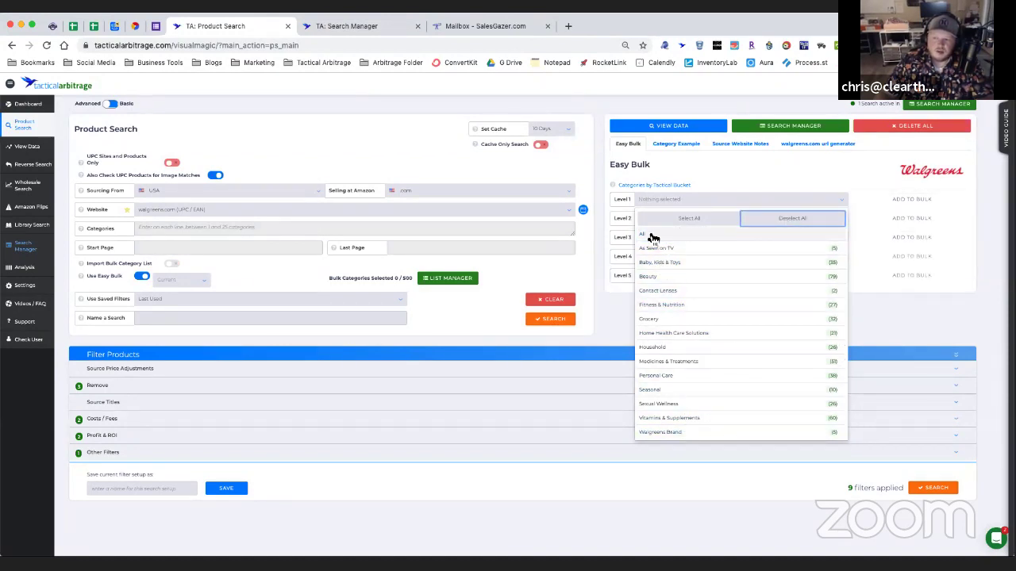
{"action": "left_click", "coordinate": [890, 205]}
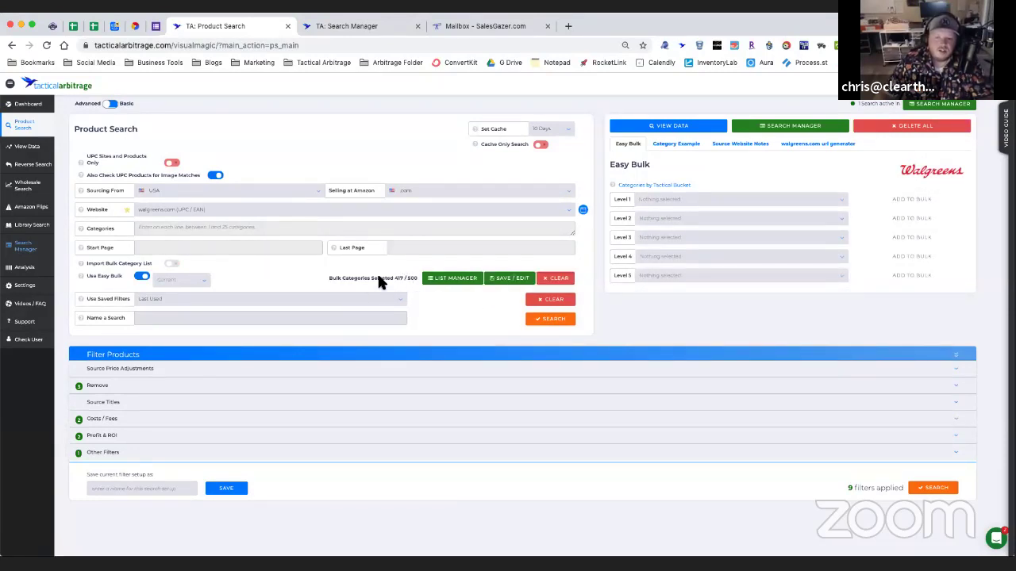
In the source price adjustments, set the Walgreens store discount to 25%, enter a cashback percentage and collapse the section
{"action": "left_click", "coordinate": [287, 373]}
{"action": "scroll", "coordinate": [254, 405], "scroll_direction": "down", "scroll_amount": 1}
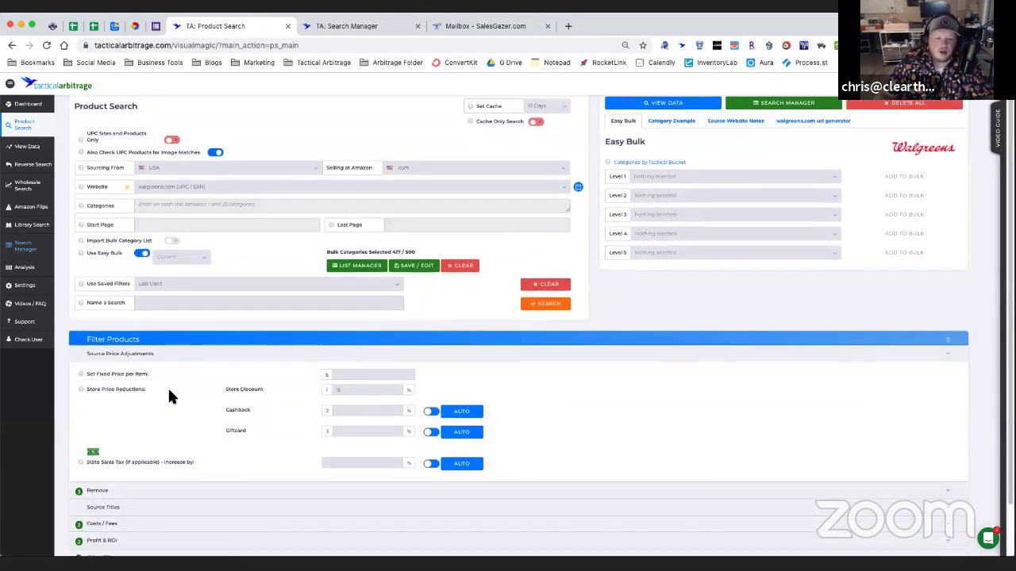
{"action": "left_click", "coordinate": [346, 390]}
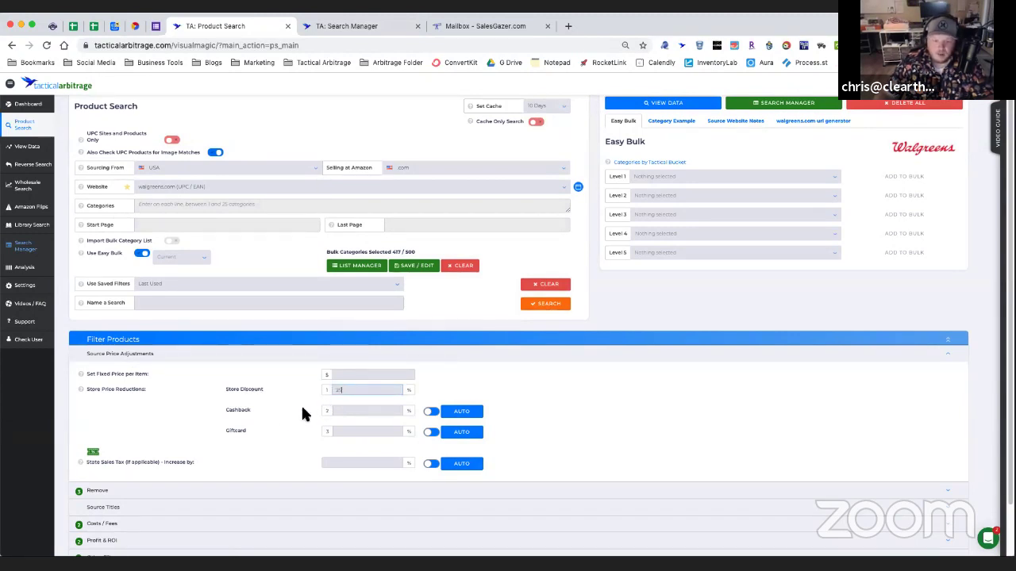
{"action": "type", "text": "25"}
{"action": "left_click", "coordinate": [343, 413]}
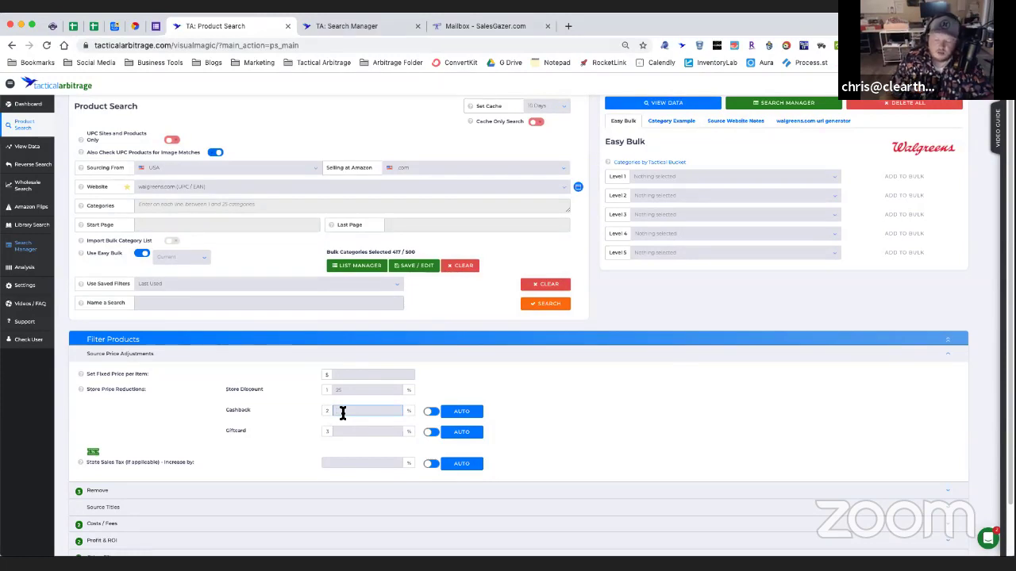
{"action": "left_click", "coordinate": [359, 24]}
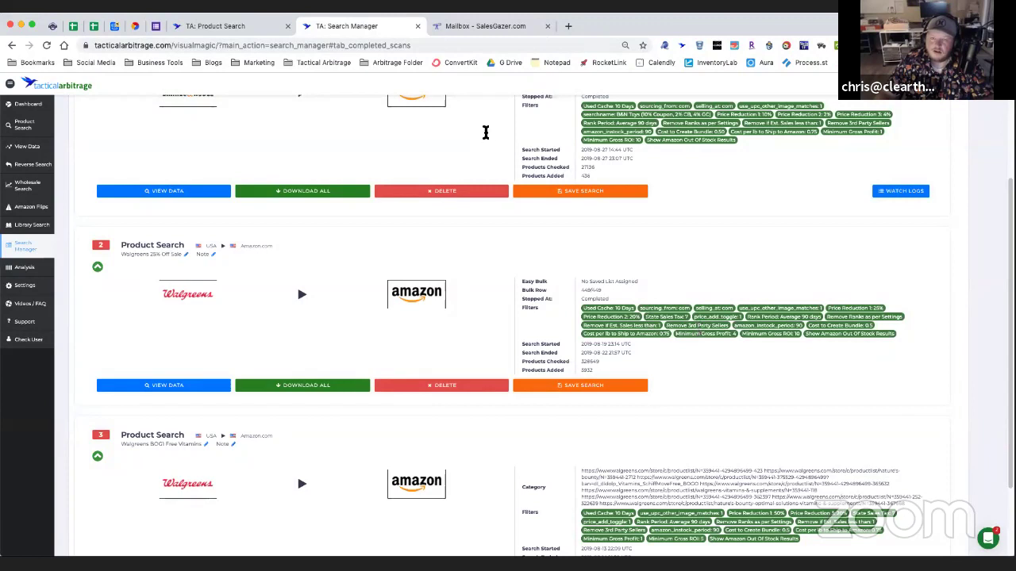
{"action": "left_click", "coordinate": [238, 30]}
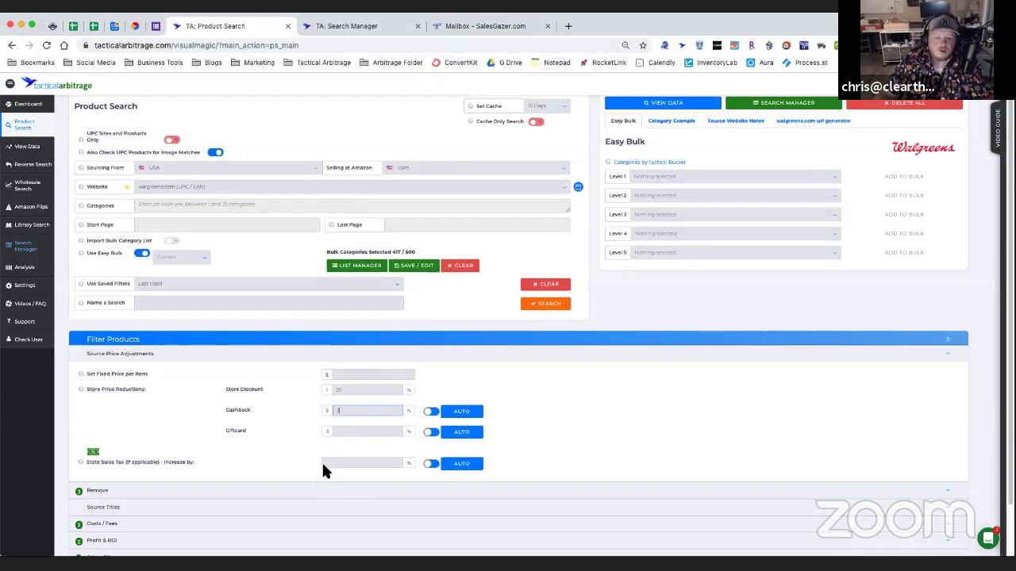
{"action": "left_click", "coordinate": [263, 359]}
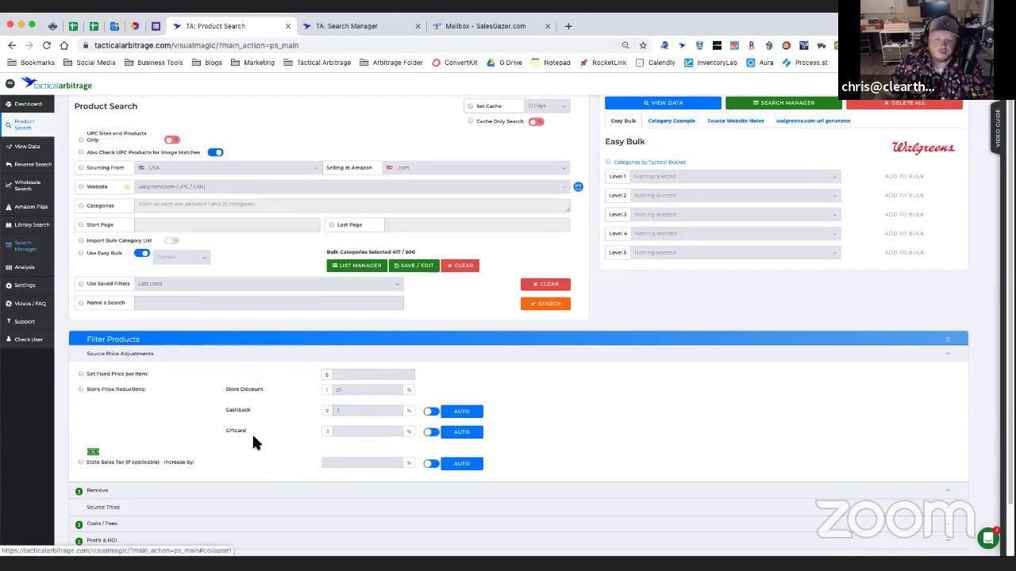
Review the Remove, Source Titles, Costs / Fees, Profit & ROI and Other Filters settings for the Walgreens search
{"action": "left_click", "coordinate": [161, 395]}
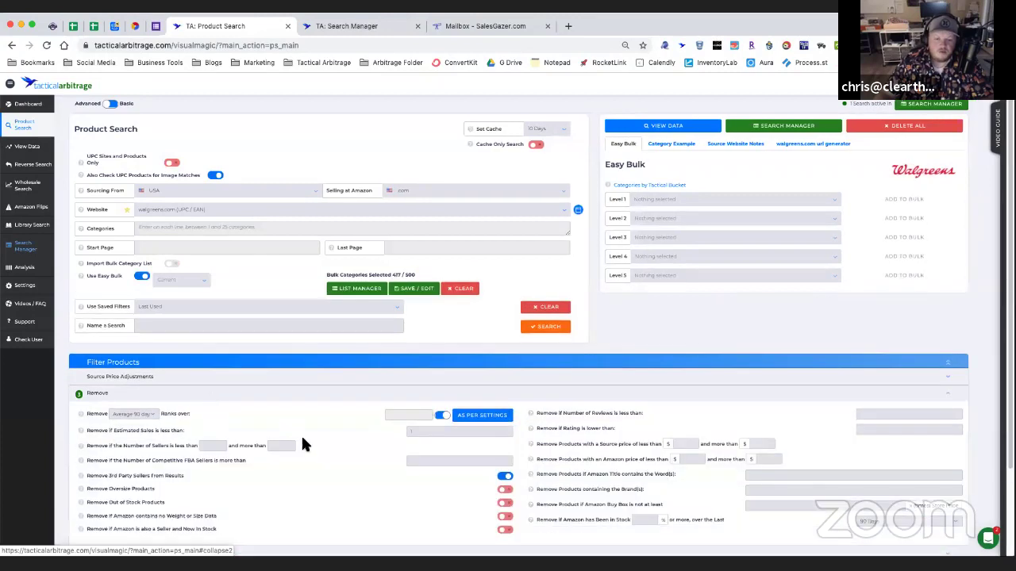
{"action": "scroll", "coordinate": [313, 456], "scroll_direction": "down", "scroll_amount": 2}
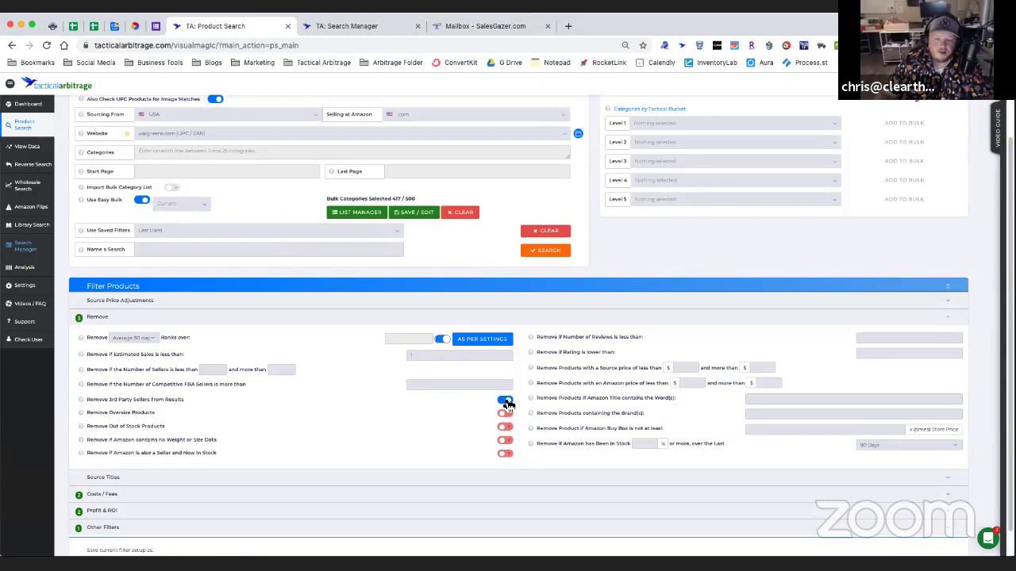
{"action": "left_click", "coordinate": [242, 317]}
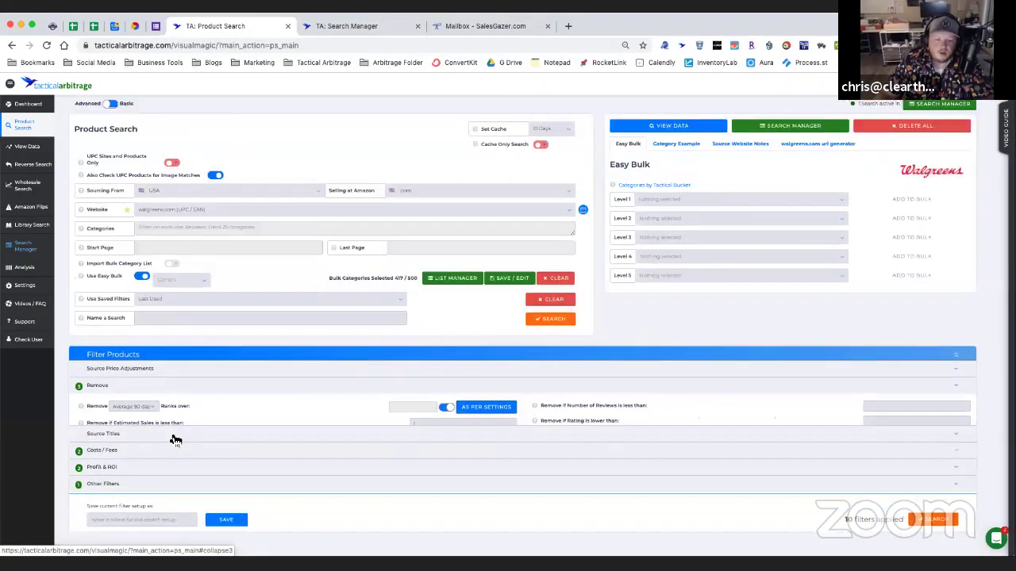
{"action": "left_click", "coordinate": [155, 409]}
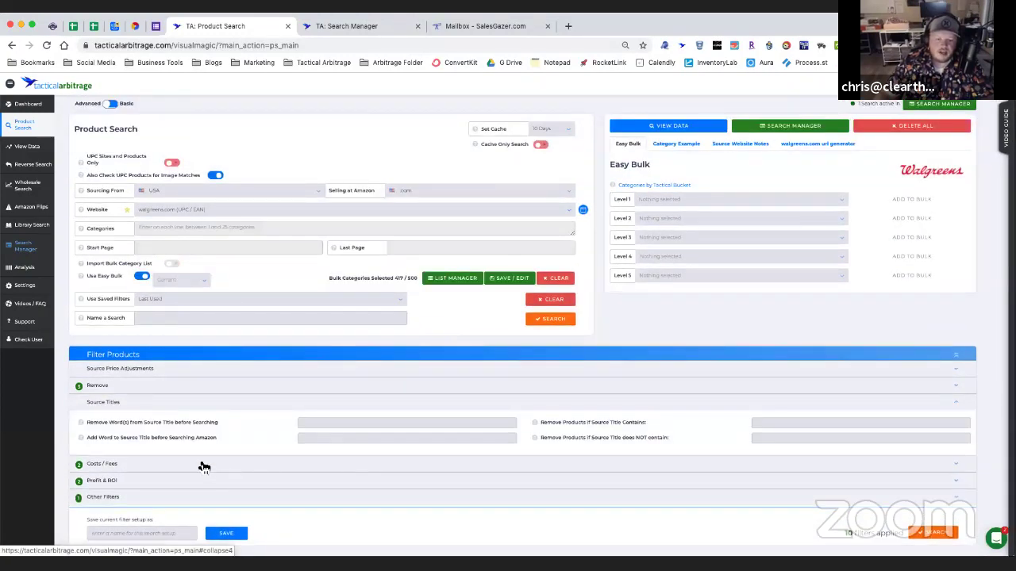
{"action": "left_click", "coordinate": [253, 464]}
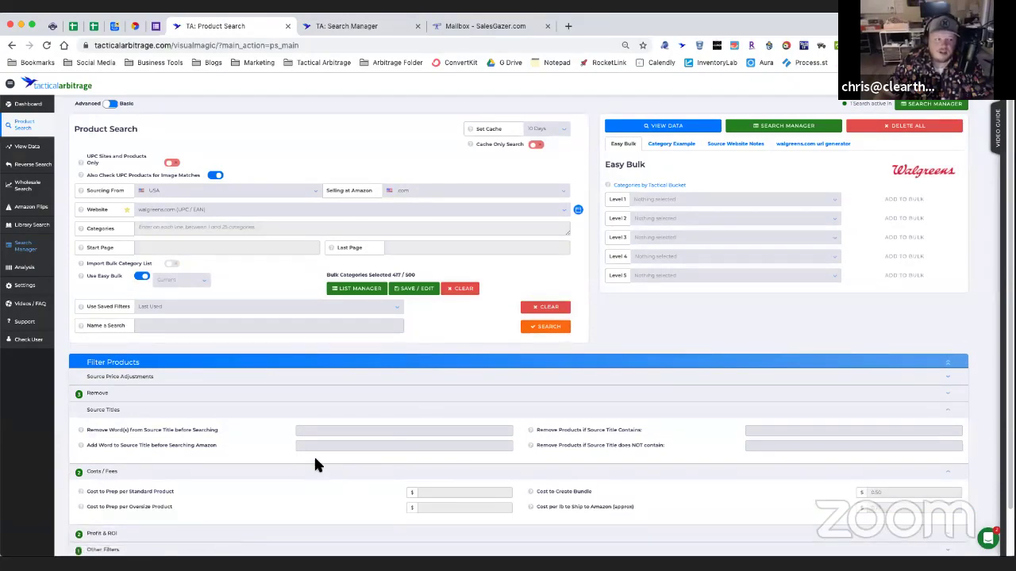
{"action": "scroll", "coordinate": [315, 459], "scroll_direction": "down", "scroll_amount": 1}
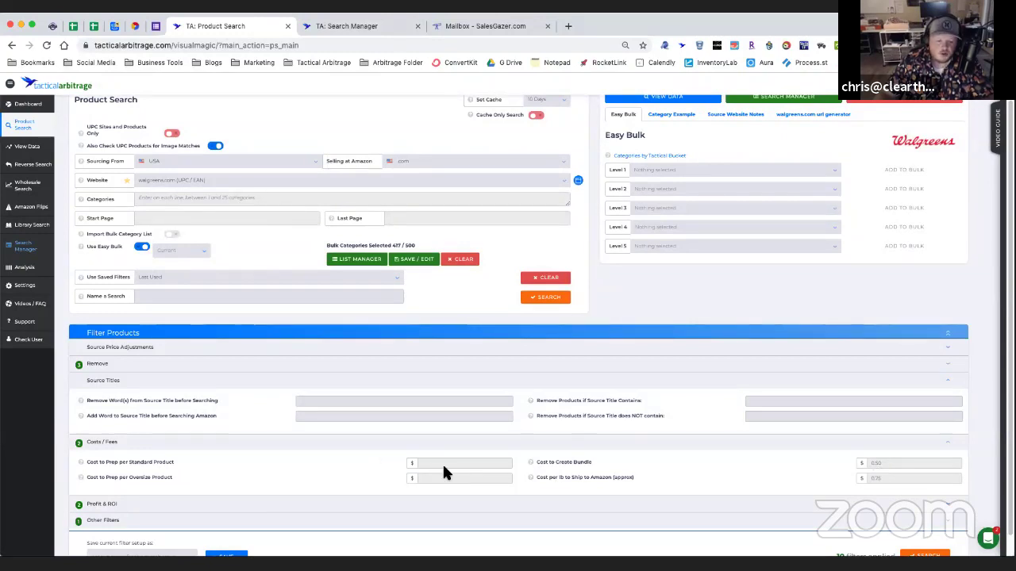
{"action": "left_click", "coordinate": [297, 443]}
{"action": "left_click", "coordinate": [260, 483]}
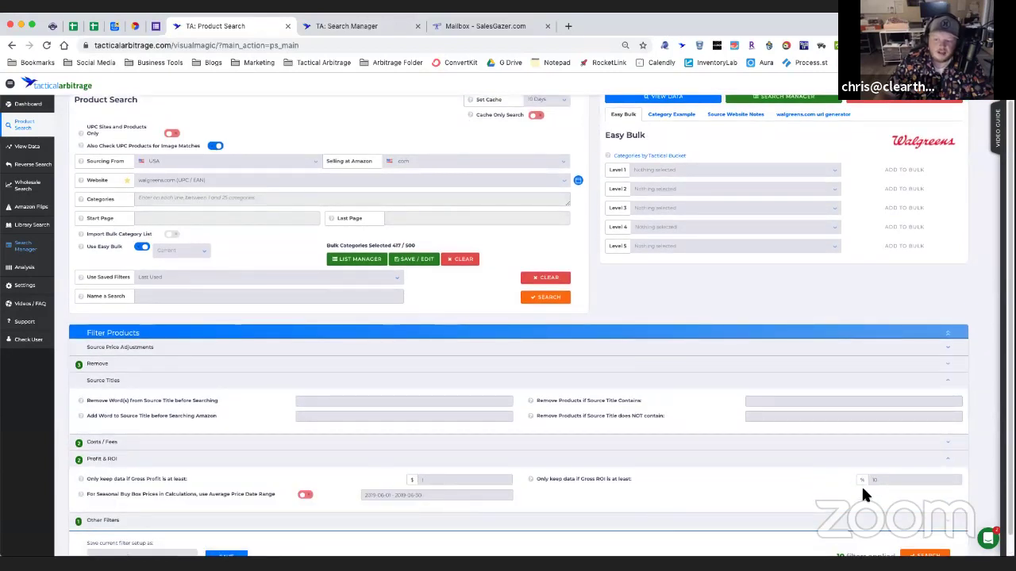
{"action": "left_click", "coordinate": [286, 520]}
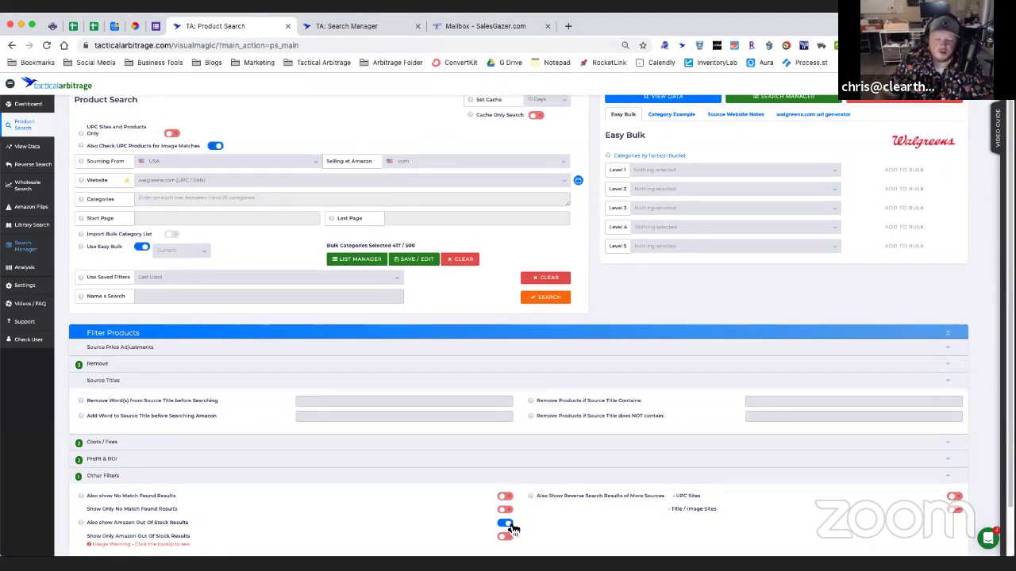
Clear the current Walgreens Easy Bulk category list and go back to the completed searches in the search manager
{"action": "scroll", "coordinate": [413, 456], "scroll_direction": "down", "scroll_amount": 1}
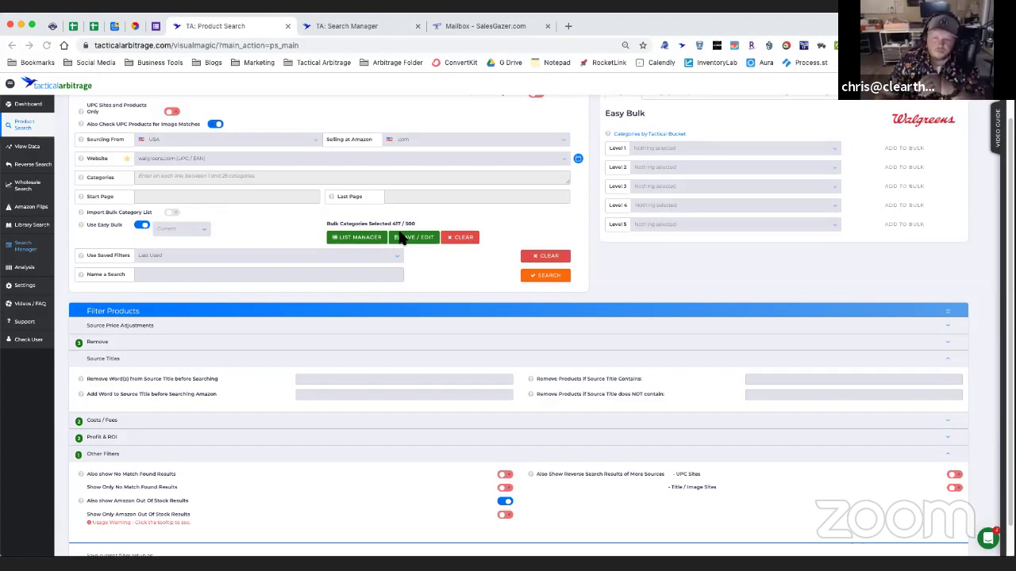
{"action": "left_click", "coordinate": [473, 242]}
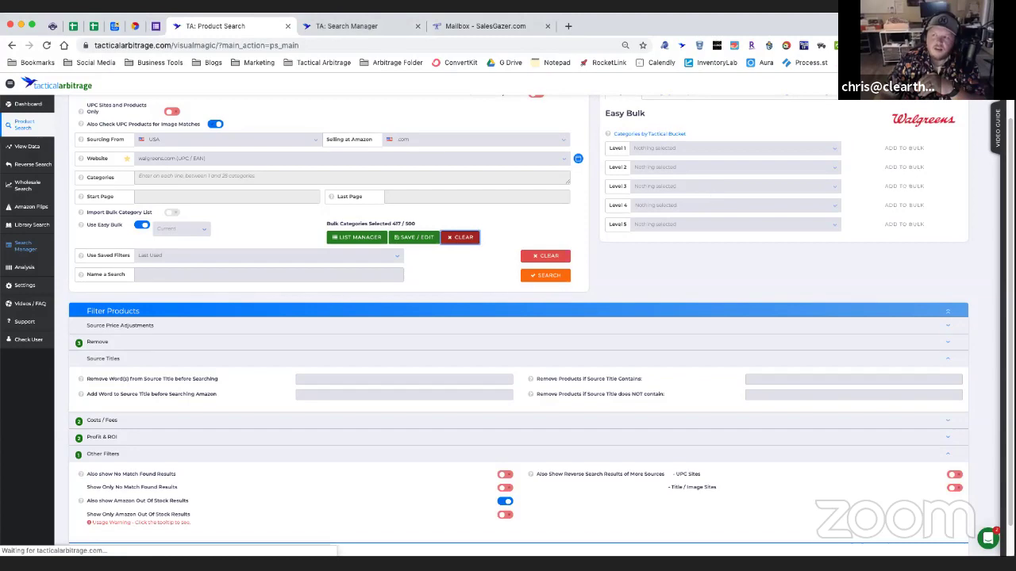
{"action": "left_click", "coordinate": [472, 332]}
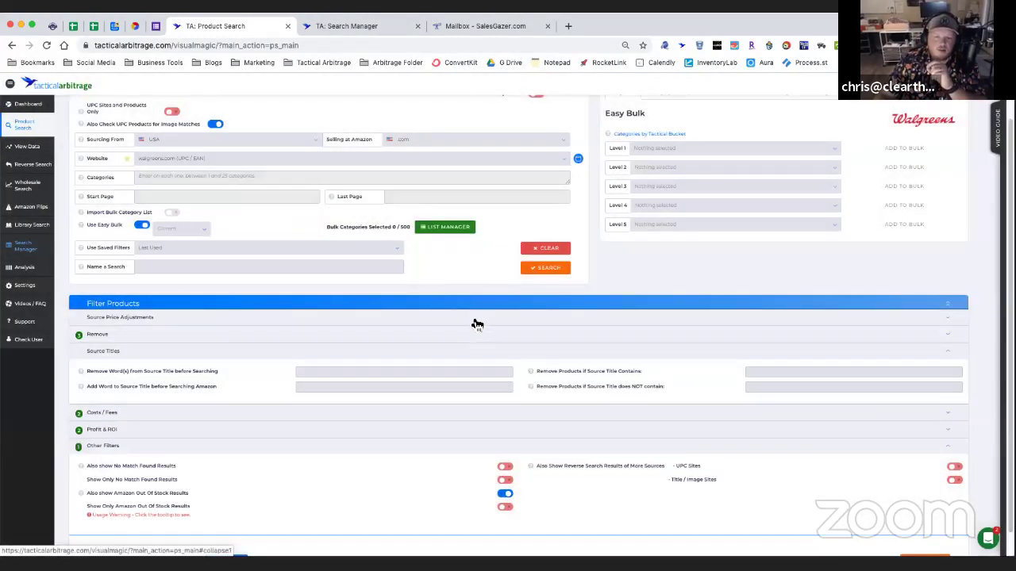
{"action": "left_click", "coordinate": [353, 25]}
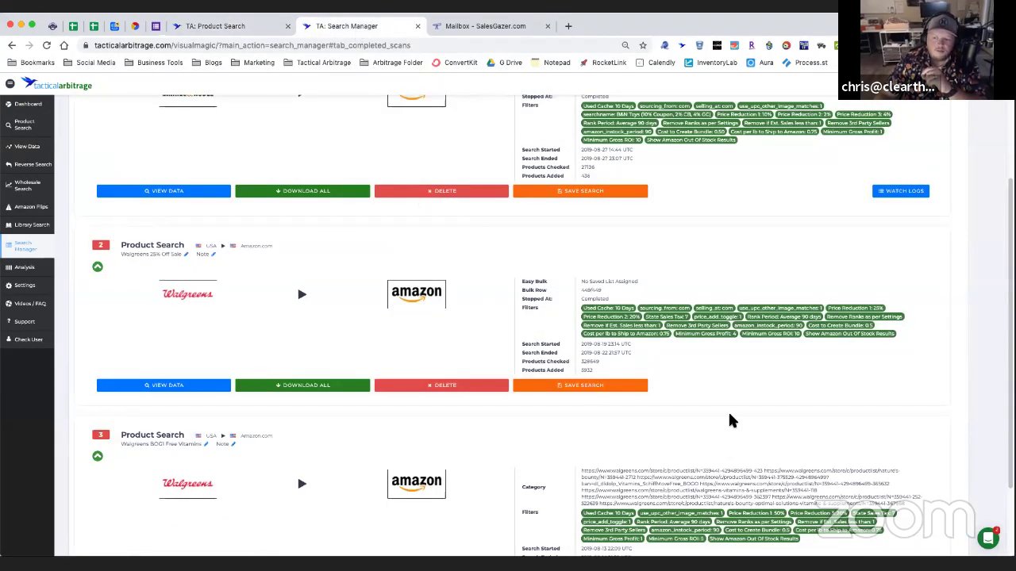
Copy the category URLs from the completed Walgreens BOGO1 Free Vitamins search and return to the product search
{"action": "scroll", "coordinate": [728, 420], "scroll_direction": "down", "scroll_amount": 2}
{"action": "scroll", "coordinate": [727, 420], "scroll_direction": "down", "scroll_amount": 1}
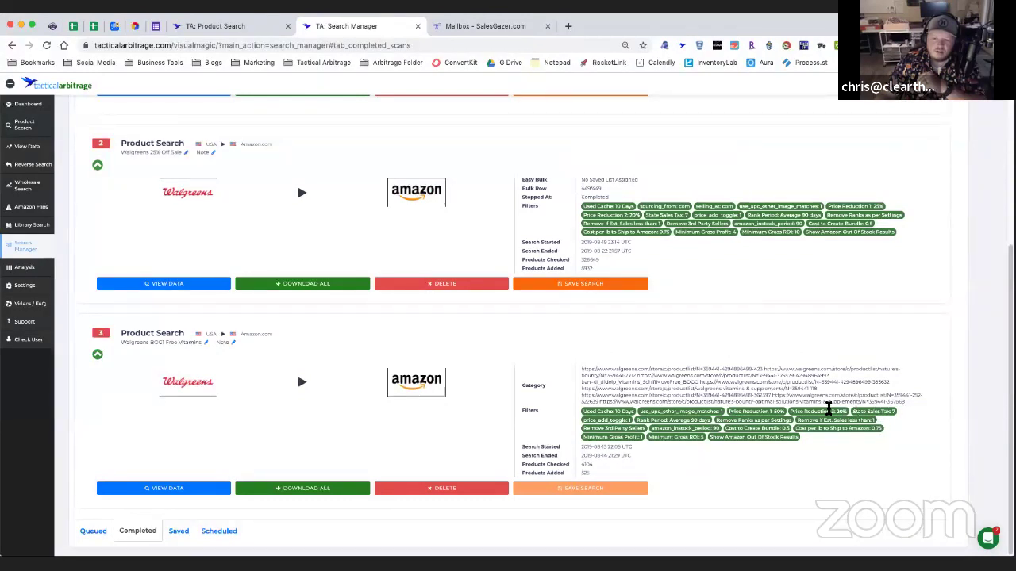
{"action": "left_click_drag", "start_coordinate": [908, 405], "coordinate": [284, 210]}
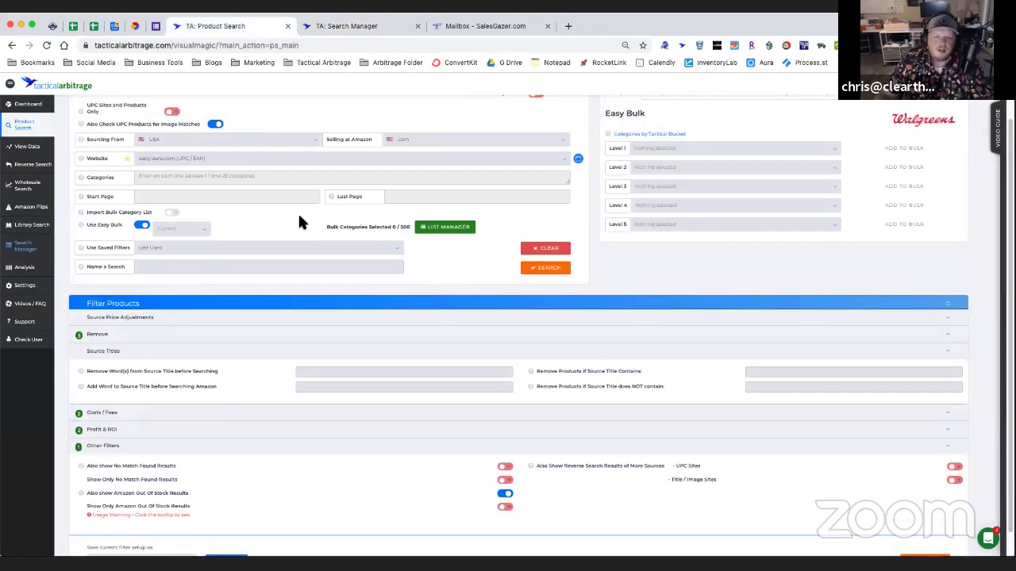
Open the Walgreens website from the product search and go to its Shop section's Weekly Online Deals
{"action": "left_click", "coordinate": [579, 160]}
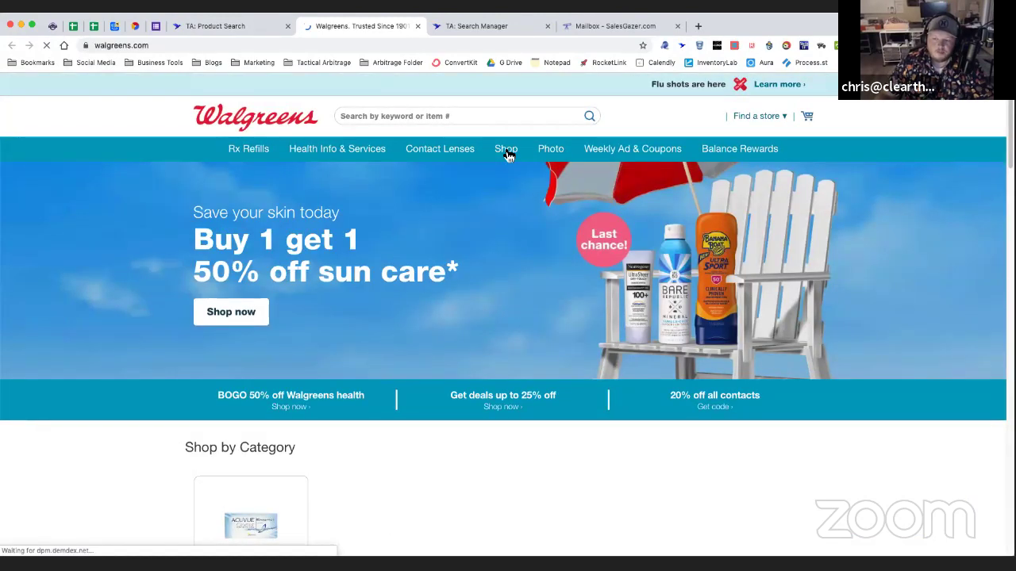
{"action": "left_click", "coordinate": [508, 154]}
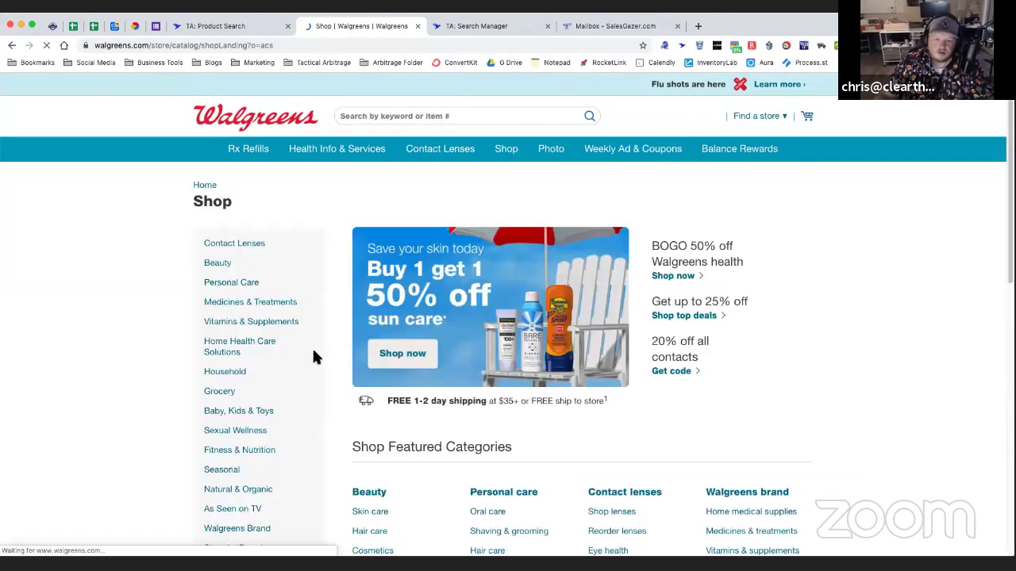
{"action": "scroll", "coordinate": [301, 358], "scroll_direction": "down", "scroll_amount": 3}
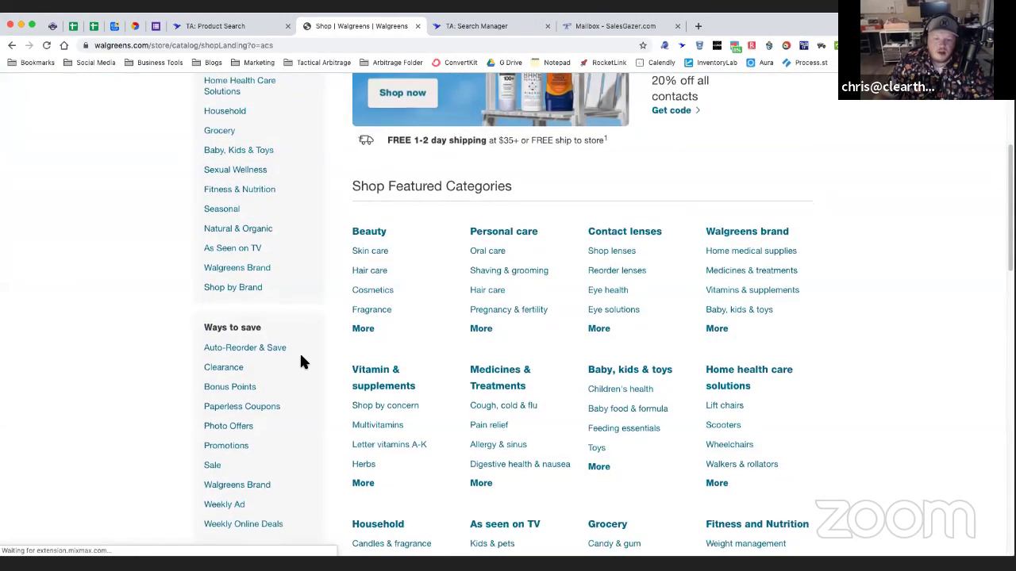
{"action": "left_click", "coordinate": [256, 492]}
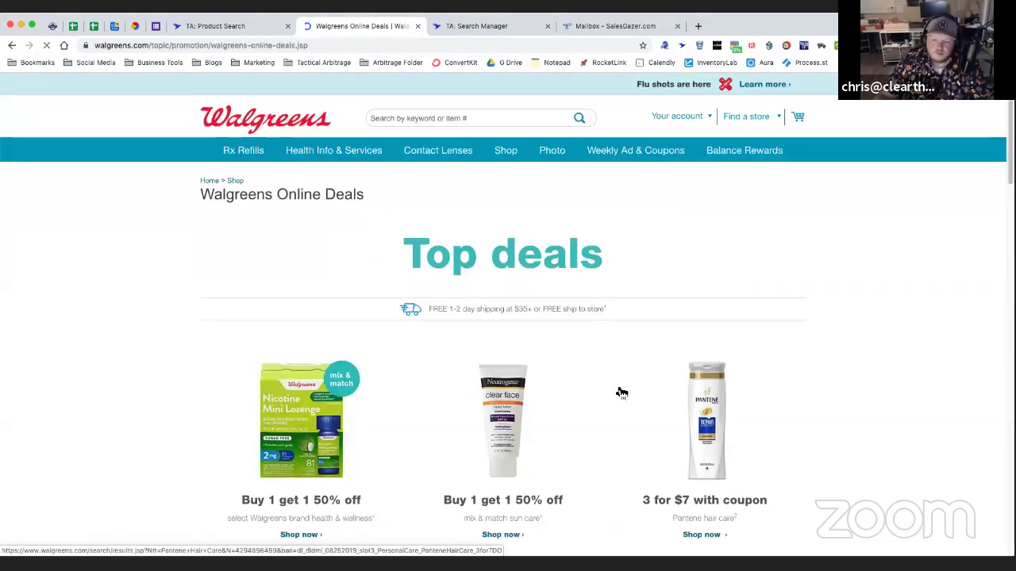
Browse the Walgreens top deals, open the Nature Made Buy 1 get 1 FREE vitamins offer and examine its product listing
{"action": "scroll", "coordinate": [619, 392], "scroll_direction": "down", "scroll_amount": 2}
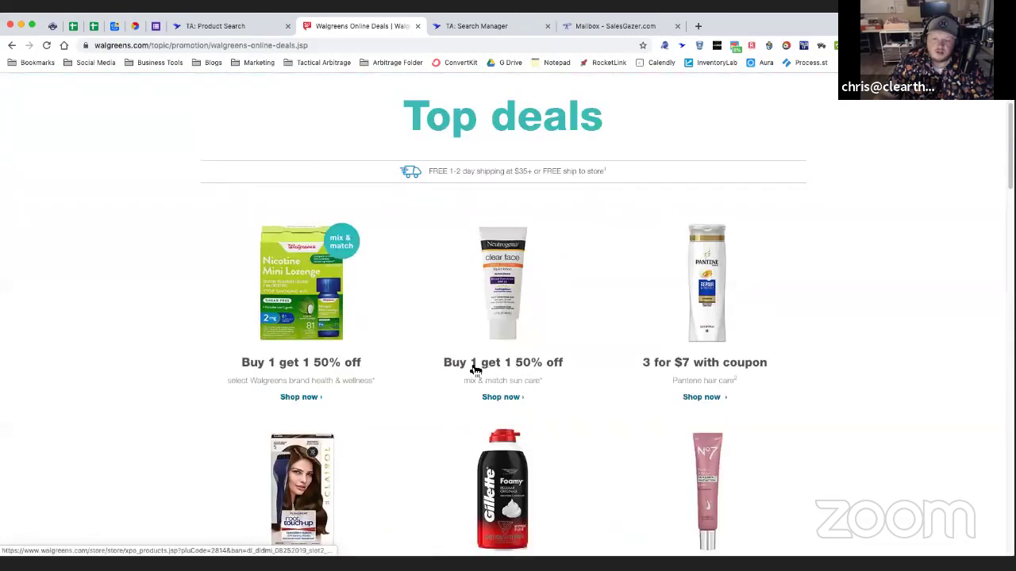
{"action": "scroll", "coordinate": [601, 381], "scroll_direction": "down", "scroll_amount": 1}
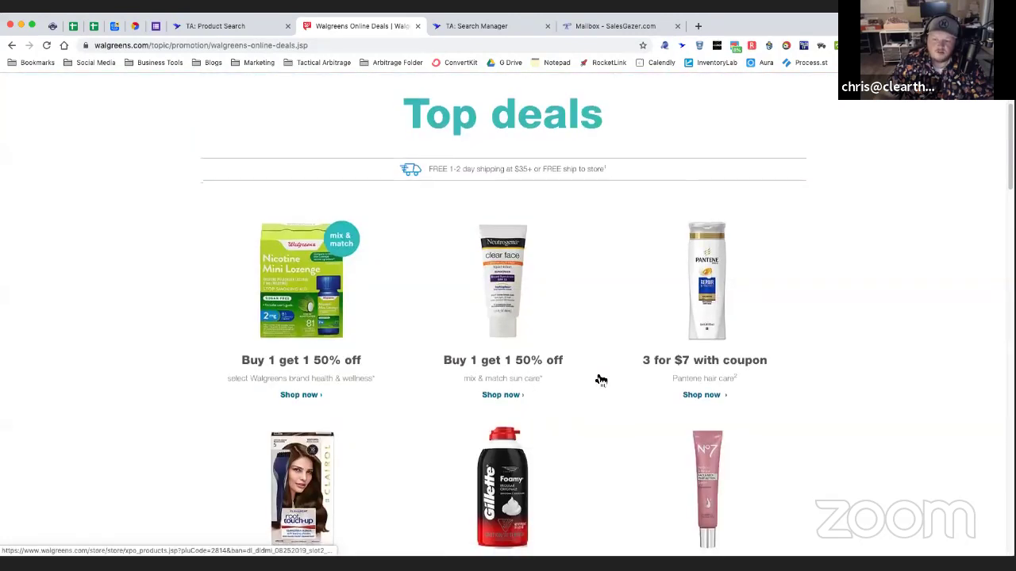
{"action": "scroll", "coordinate": [600, 381], "scroll_direction": "down", "scroll_amount": 4}
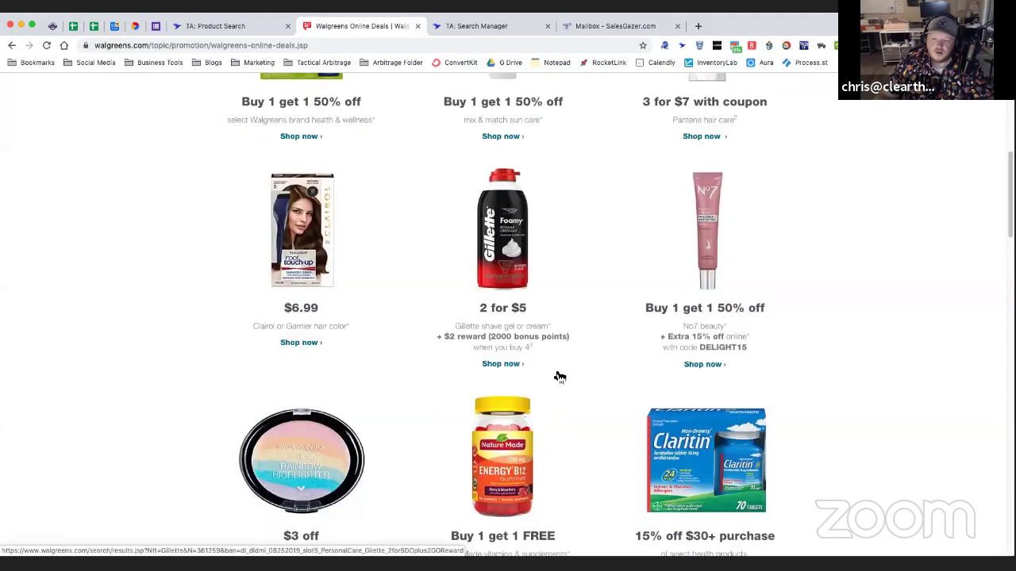
{"action": "scroll", "coordinate": [641, 360], "scroll_direction": "down", "scroll_amount": 2}
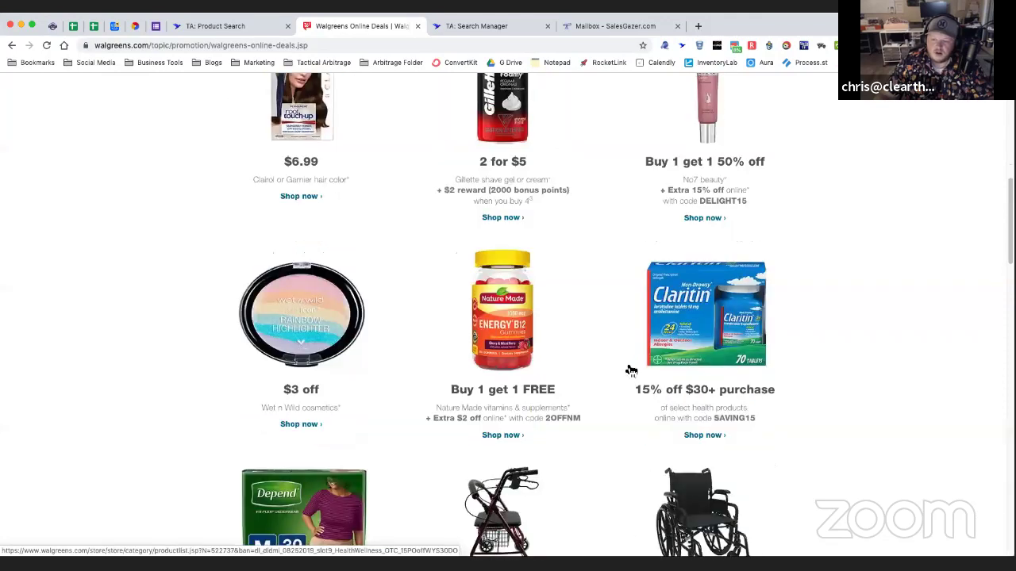
{"action": "scroll", "coordinate": [633, 367], "scroll_direction": "down", "scroll_amount": 1}
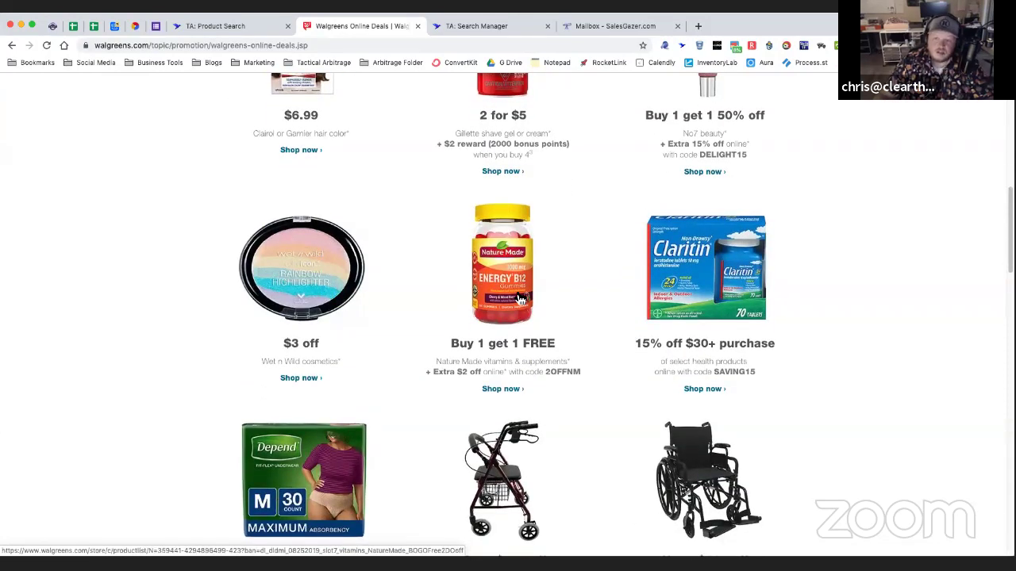
{"action": "left_click", "coordinate": [511, 304]}
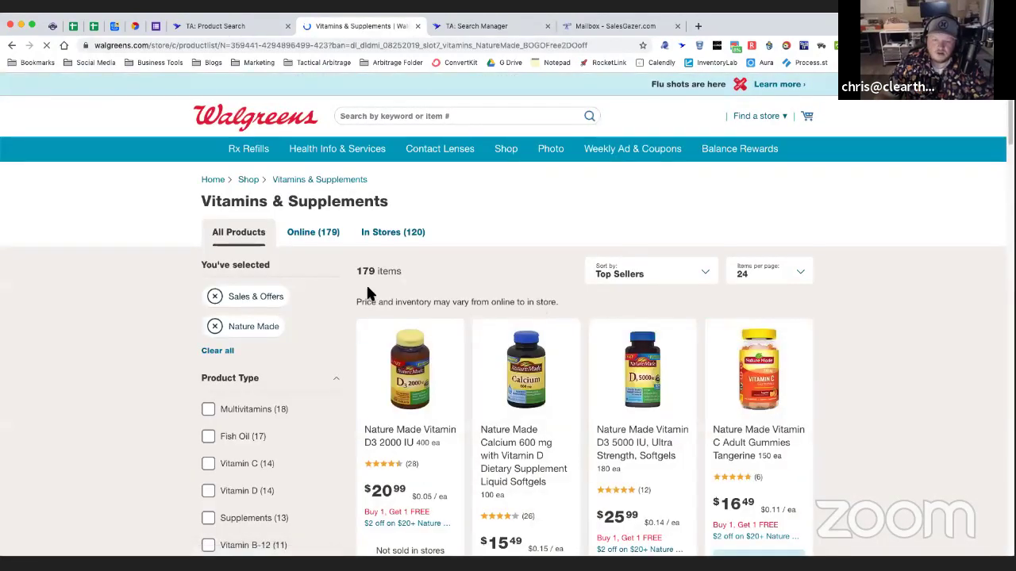
{"action": "scroll", "coordinate": [383, 309], "scroll_direction": "down", "scroll_amount": 1}
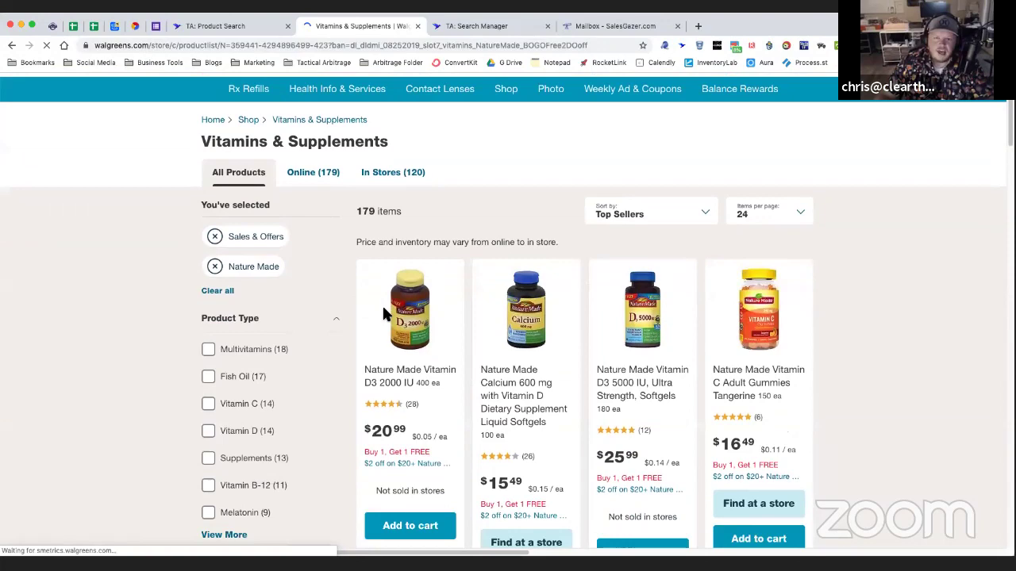
{"action": "scroll", "coordinate": [233, 136], "scroll_direction": "down", "scroll_amount": 3}
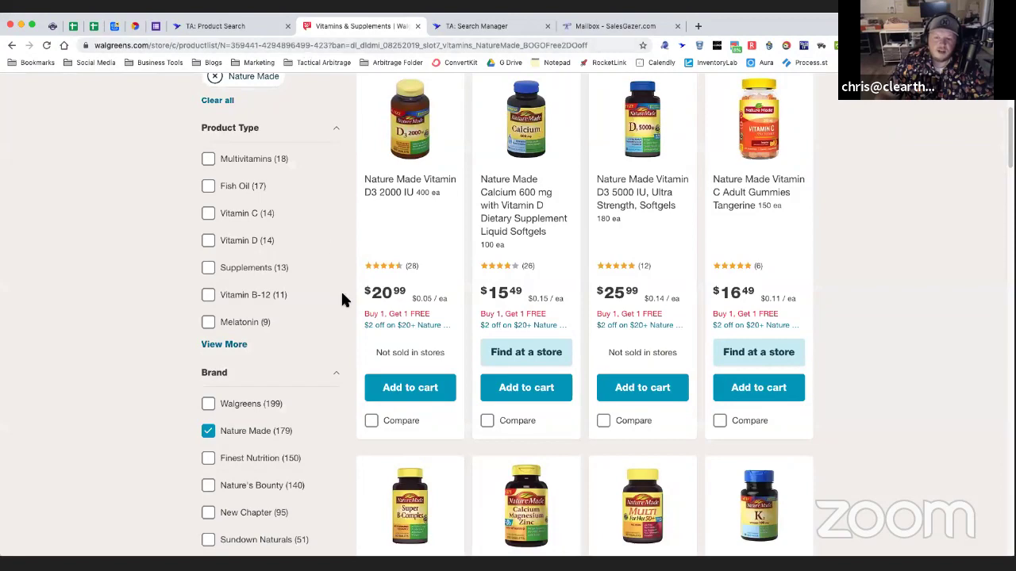
{"action": "scroll", "coordinate": [343, 300], "scroll_direction": "up", "scroll_amount": 4}
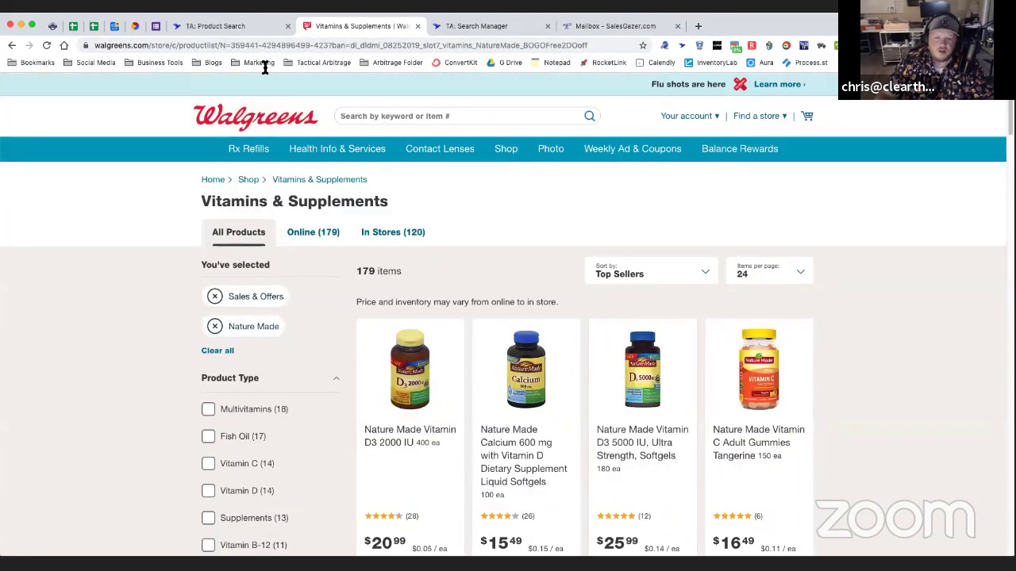
Back in the Tactical Arbitrage product search, turn off Easy Bulk and paste the copied Walgreens vitamin URLs as the categories
{"action": "left_click", "coordinate": [251, 23]}
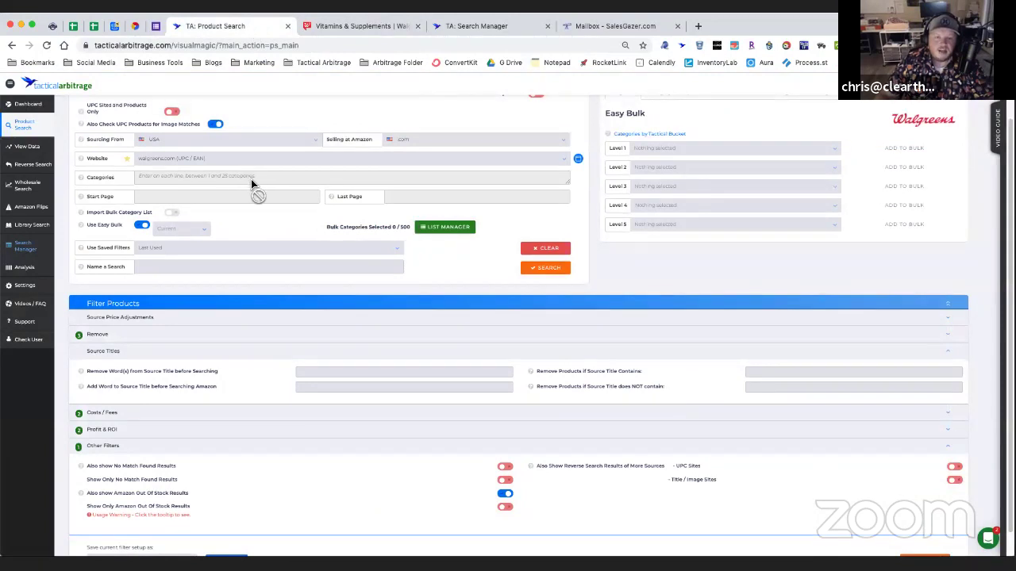
{"action": "left_click", "coordinate": [144, 227]}
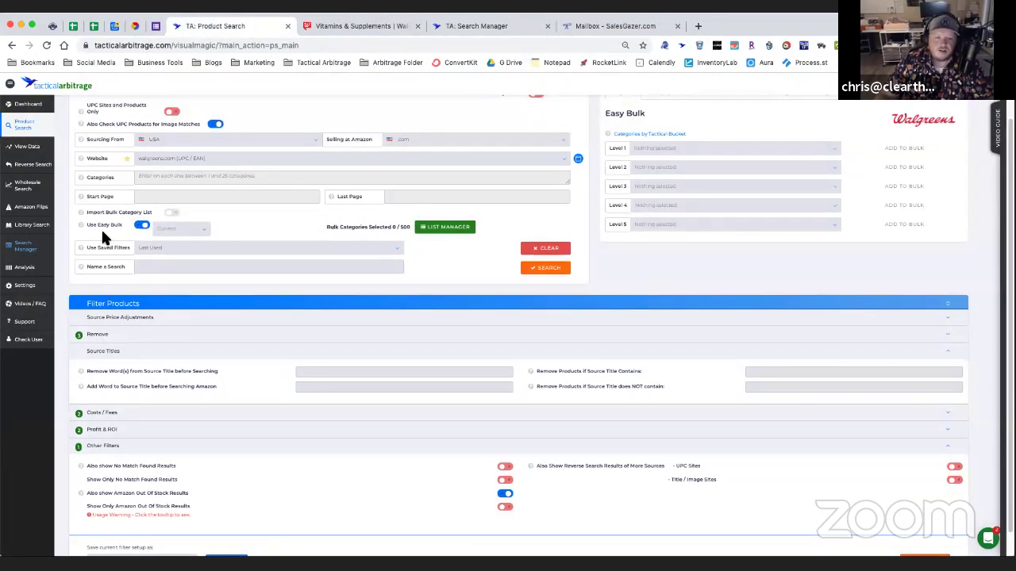
{"action": "left_click", "coordinate": [172, 177]}
{"action": "key", "text": "super+v"}
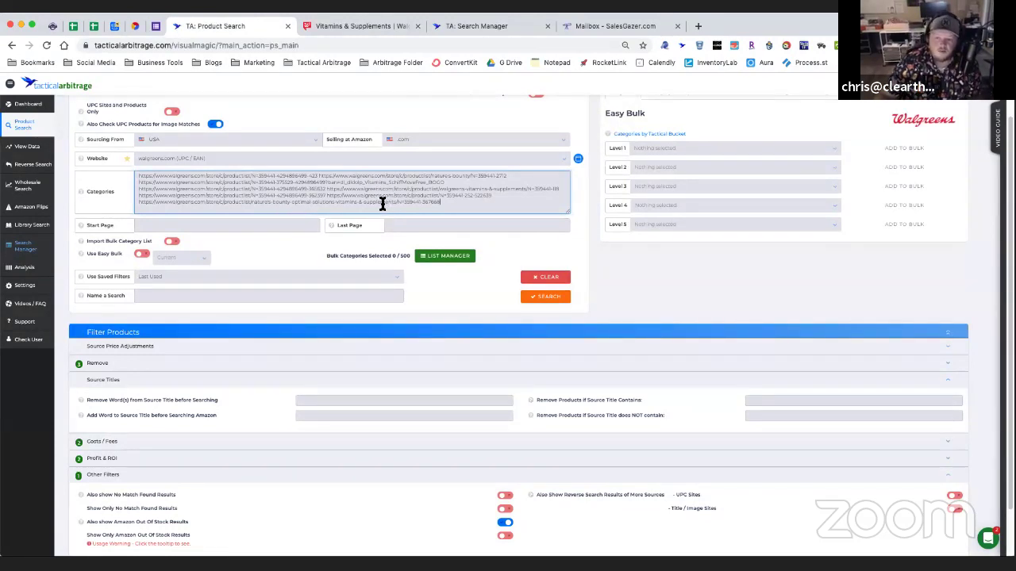
{"action": "left_click", "coordinate": [296, 352]}
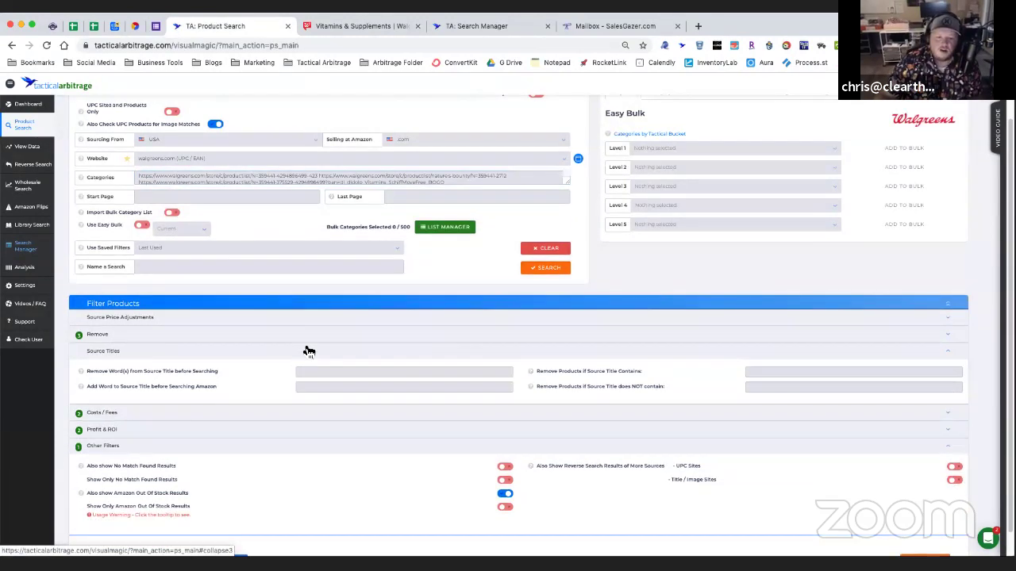
In the source price adjustments, set the store discount to 50% and the cashback to 3%, and collapse the section
{"action": "left_click", "coordinate": [266, 325]}
{"action": "double_click", "coordinate": [350, 353]}
{"action": "type", "text": "50"}
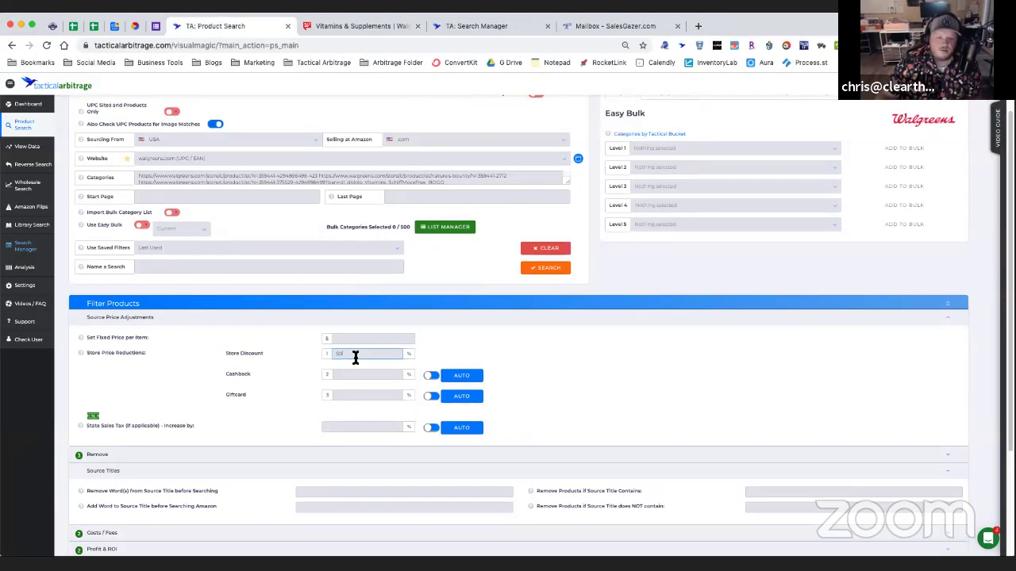
{"action": "left_click", "coordinate": [348, 376]}
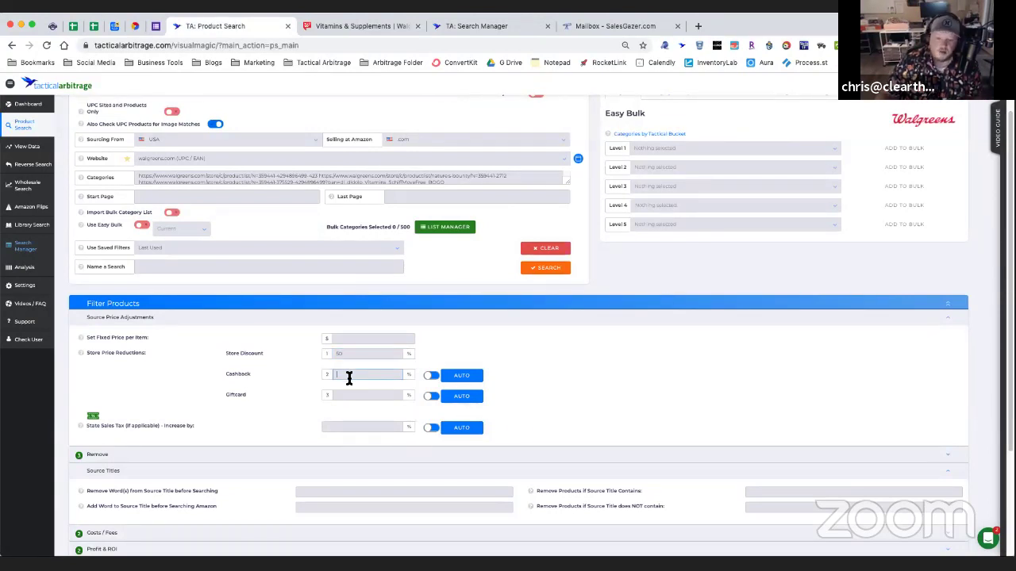
{"action": "type", "text": "3"}
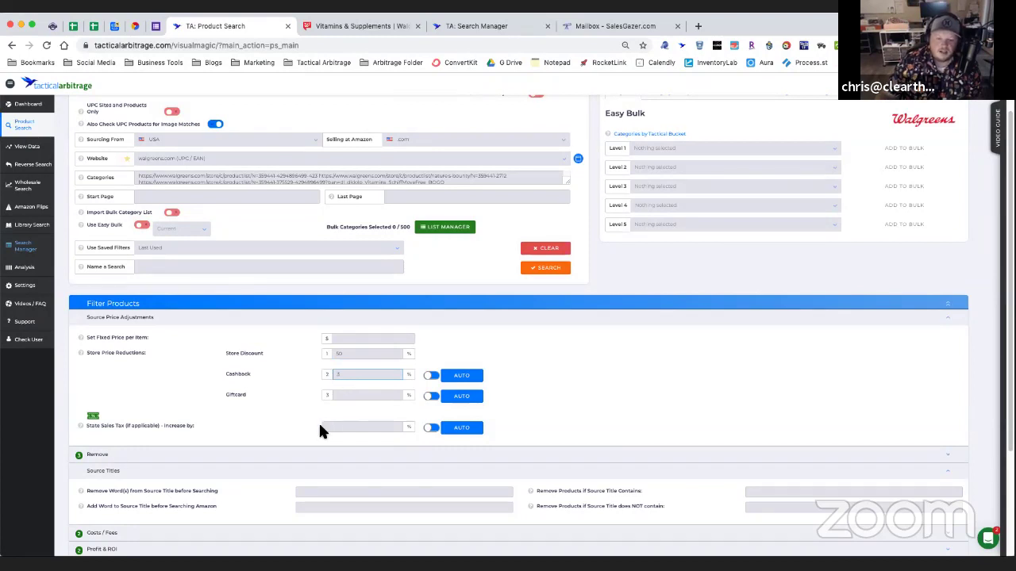
{"action": "left_click", "coordinate": [262, 318]}
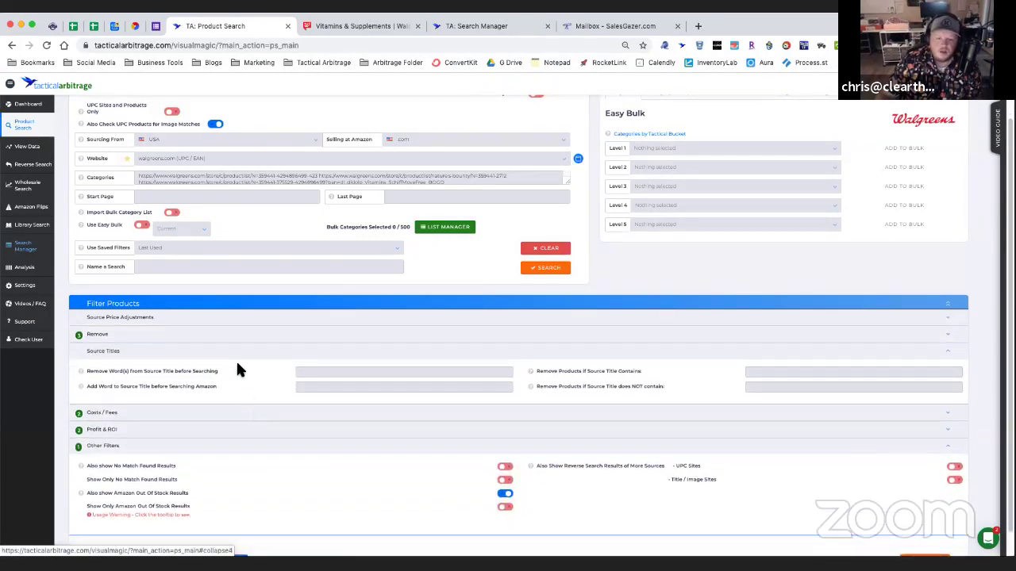
Review the Remove, Costs / Fees and Profit & ROI filters for the vitamins search and collapse Source Titles
{"action": "left_click", "coordinate": [225, 337]}
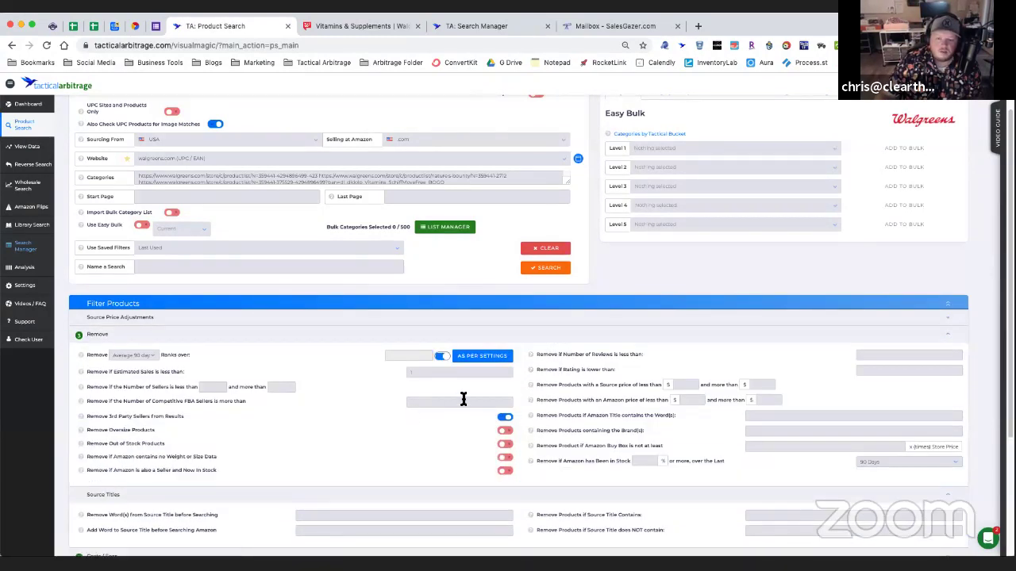
{"action": "left_click", "coordinate": [302, 340]}
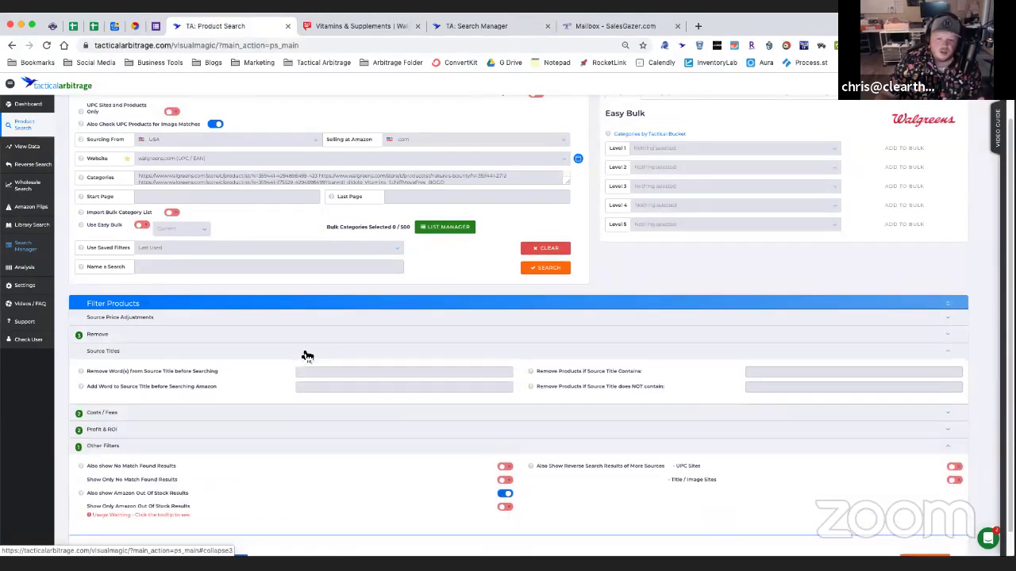
{"action": "left_click", "coordinate": [287, 359]}
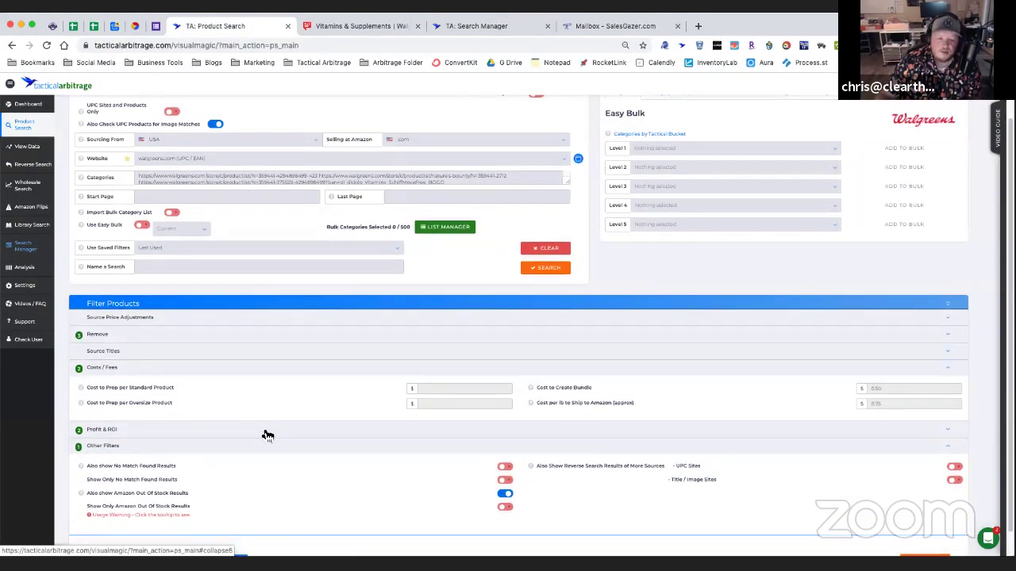
{"action": "left_click", "coordinate": [269, 428]}
{"action": "scroll", "coordinate": [315, 416], "scroll_direction": "down", "scroll_amount": 3}
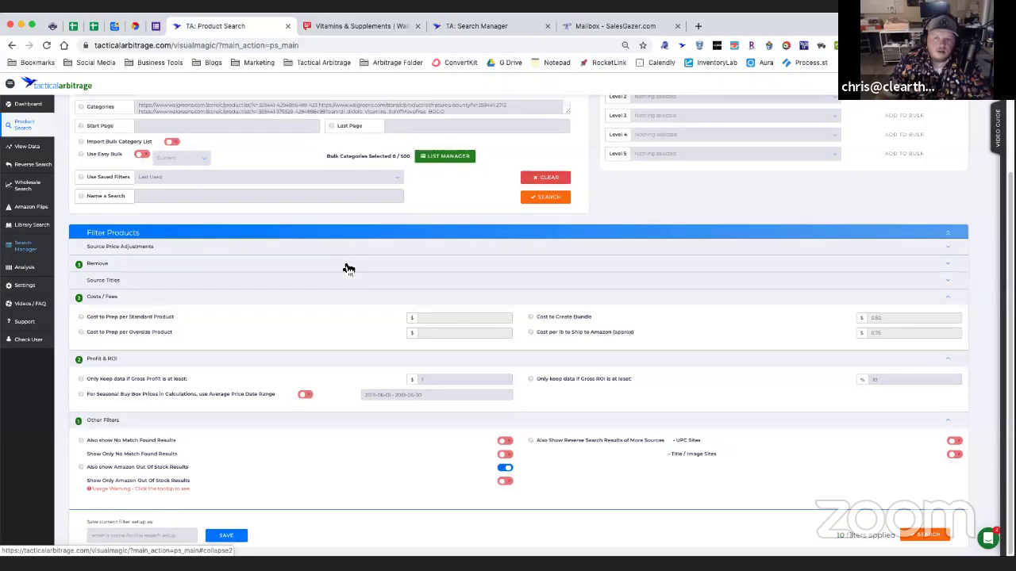
{"action": "scroll", "coordinate": [555, 453], "scroll_direction": "up", "scroll_amount": 3}
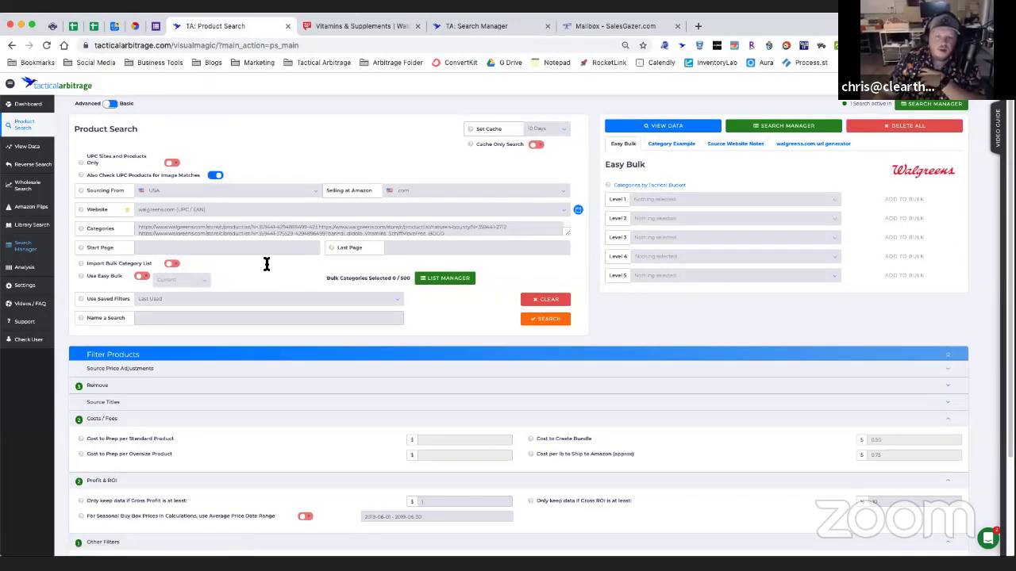
View the Walgreens category example, switch the source website to target.com and view its category example
{"action": "left_click", "coordinate": [683, 147]}
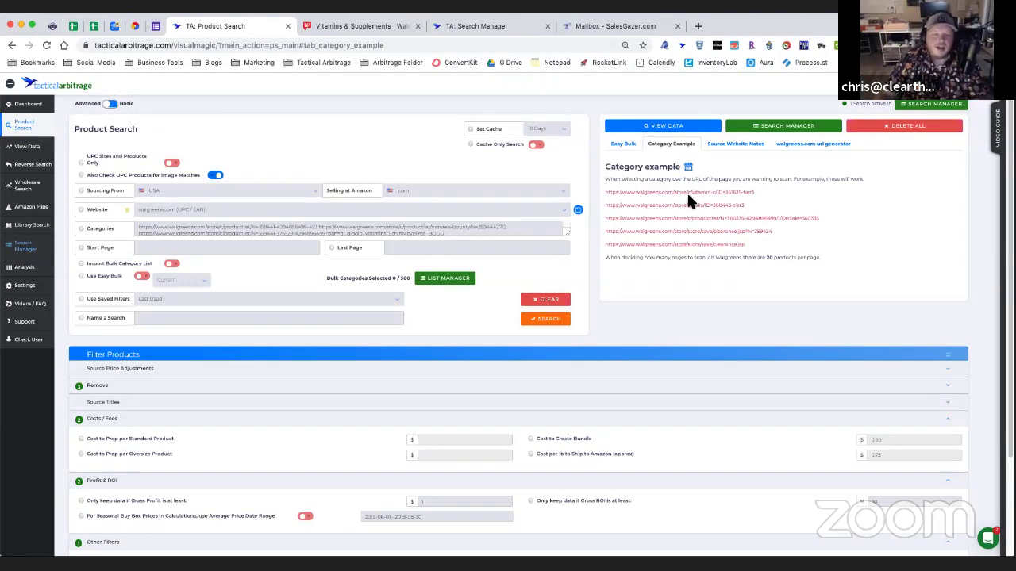
{"action": "left_click", "coordinate": [306, 212]}
{"action": "type", "text": "target"}
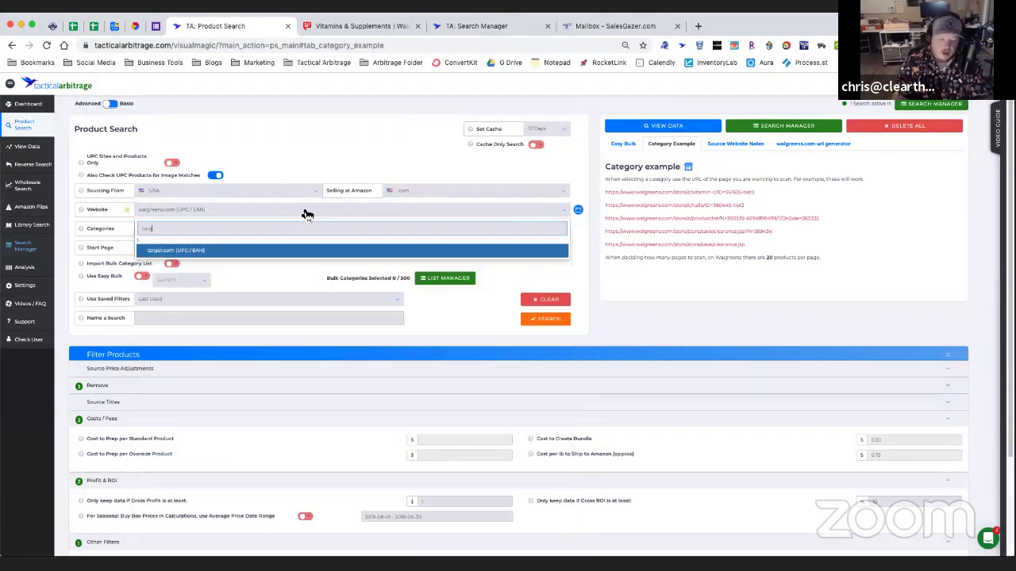
{"action": "left_click", "coordinate": [204, 253]}
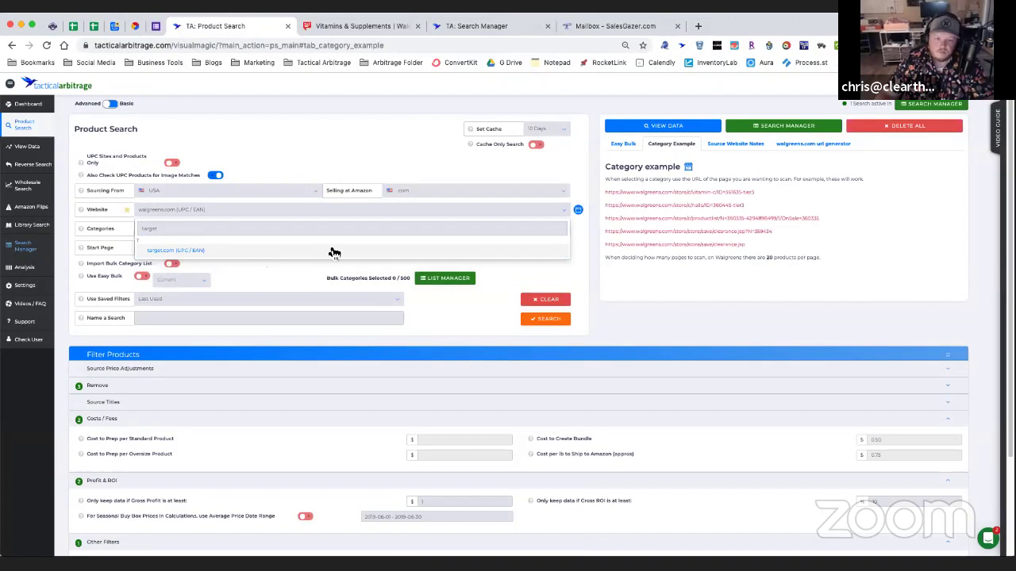
{"action": "left_click", "coordinate": [674, 144]}
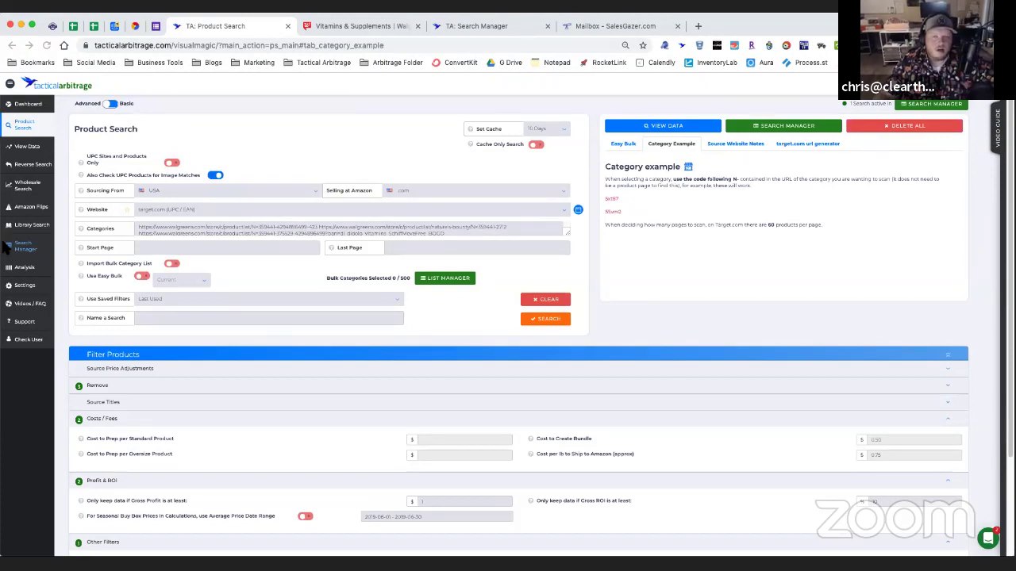
Show and dismiss the browser extension's popup, and close the Walgreens Vitamins & Supplements page
{"action": "left_click", "coordinate": [786, 48]}
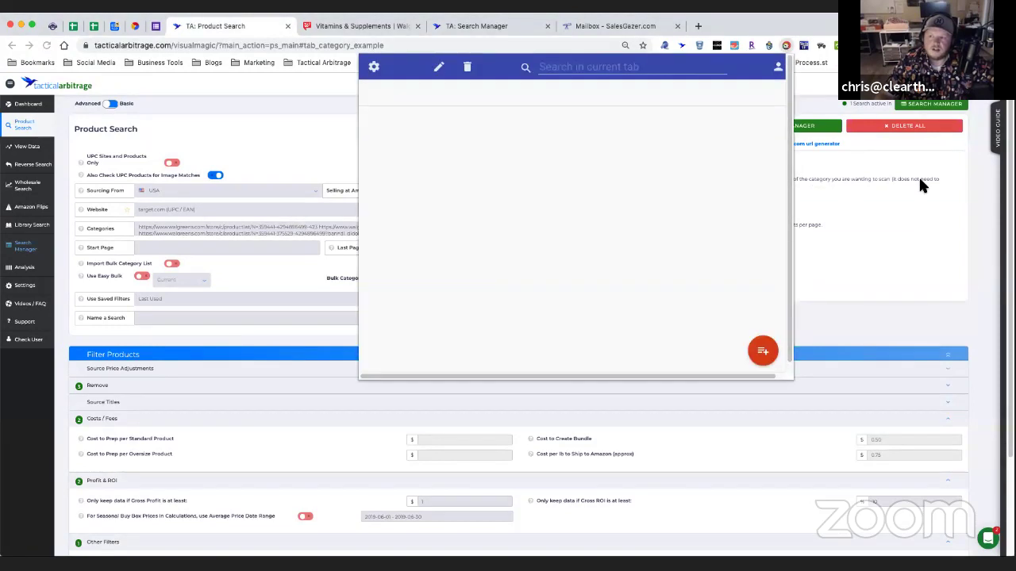
{"action": "left_click", "coordinate": [975, 241]}
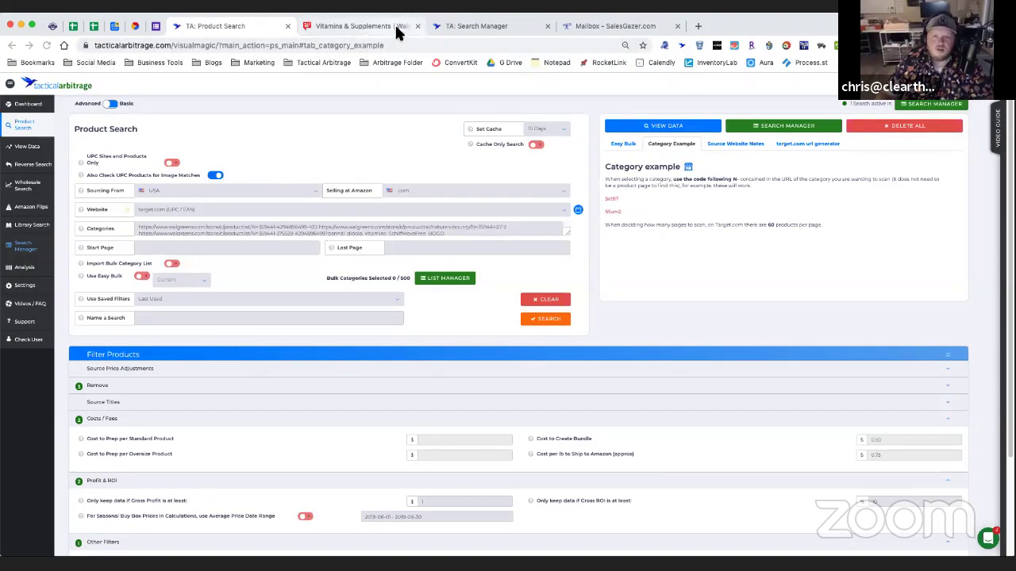
{"action": "left_click", "coordinate": [416, 26]}
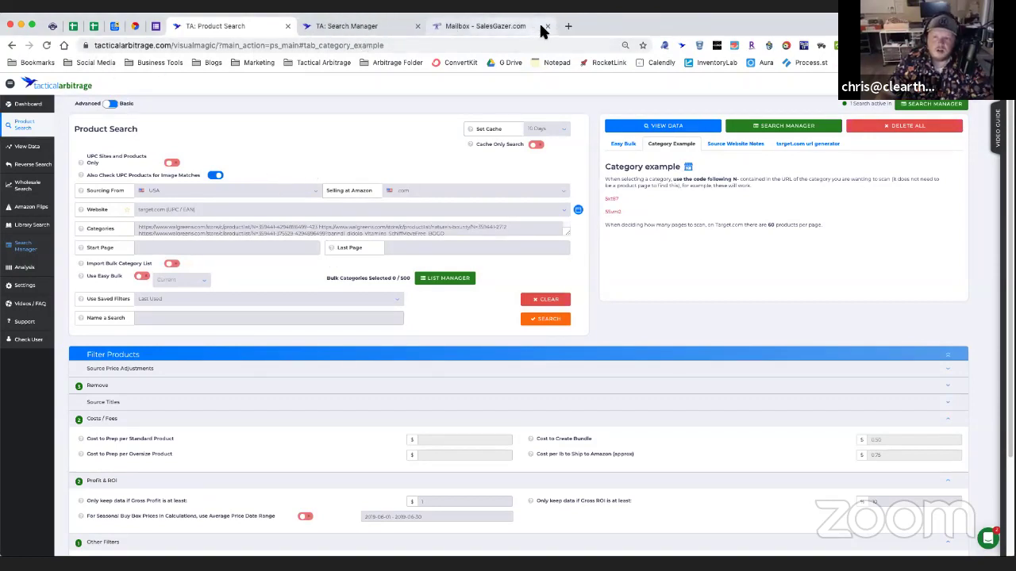
Close the SalesGazer mailbox and look over the completed searches in the Search Manager
{"action": "left_click", "coordinate": [548, 26]}
{"action": "left_click", "coordinate": [351, 26]}
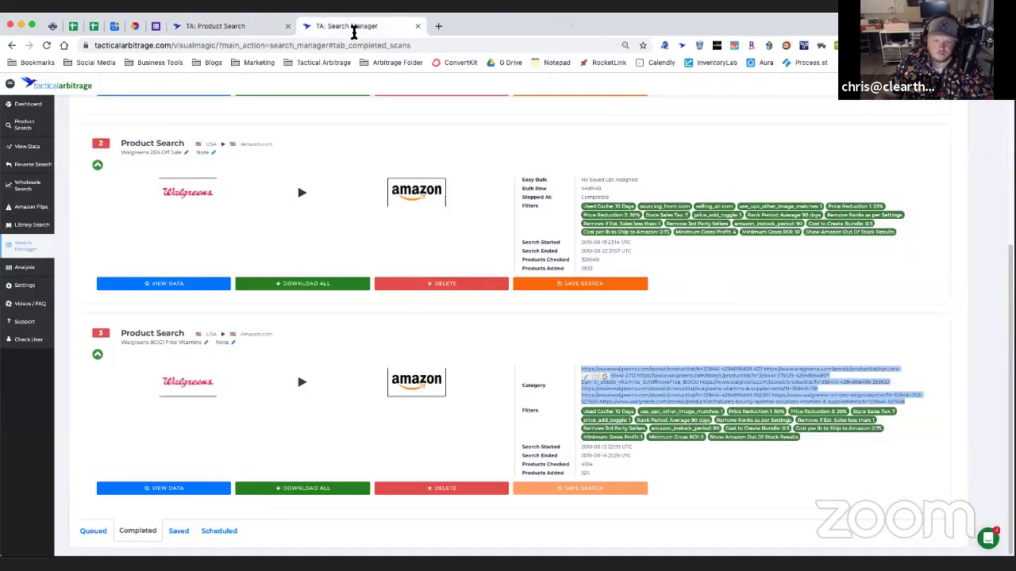
{"action": "scroll", "coordinate": [379, 333], "scroll_direction": "up", "scroll_amount": 5}
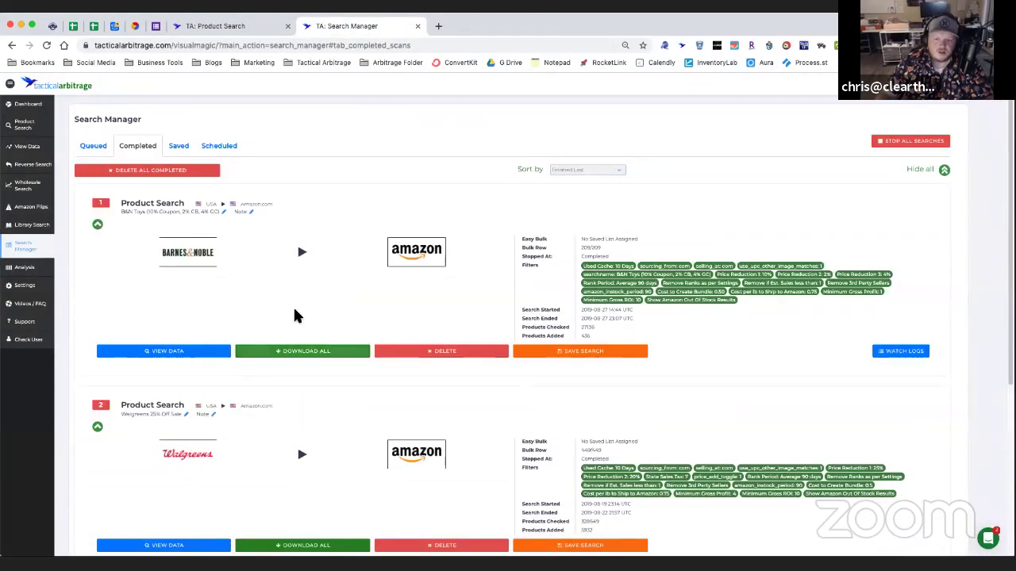
{"action": "scroll", "coordinate": [315, 266], "scroll_direction": "down", "scroll_amount": 5}
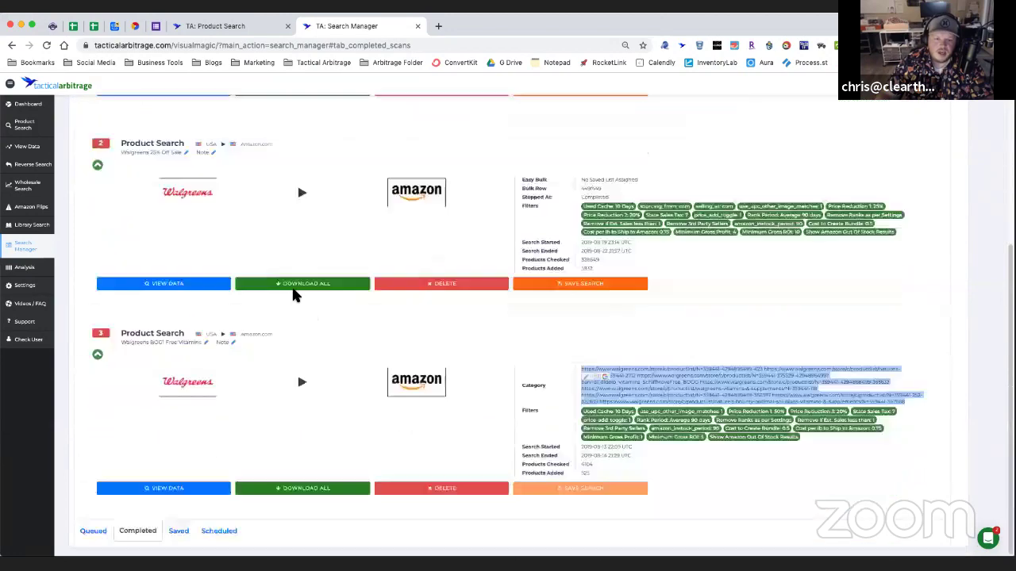
Stop the queued BeautyEncounter product search and confirm the stop
{"action": "scroll", "coordinate": [286, 290], "scroll_direction": "up", "scroll_amount": 5}
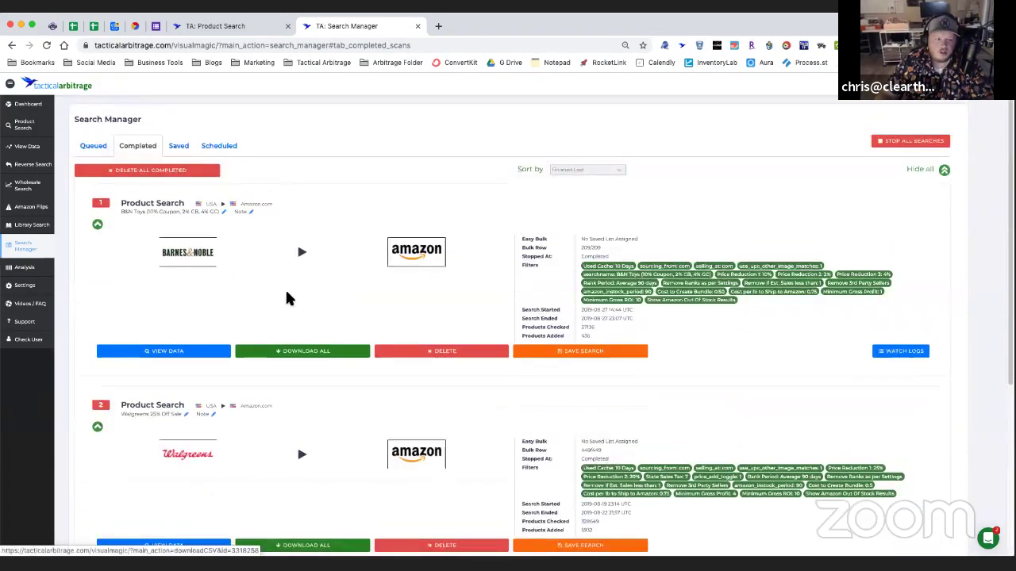
{"action": "left_click", "coordinate": [93, 145]}
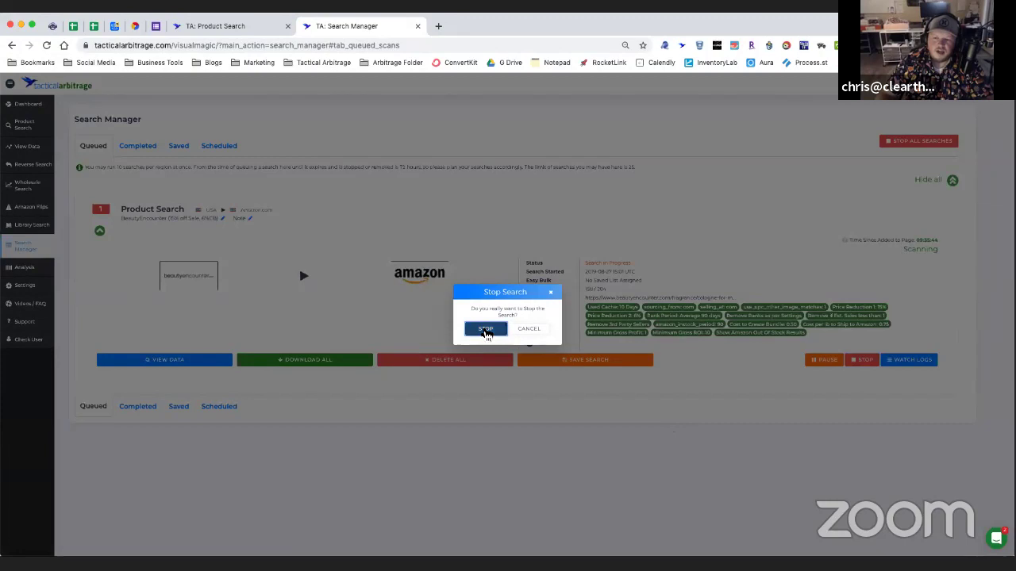
{"action": "left_click", "coordinate": [485, 329]}
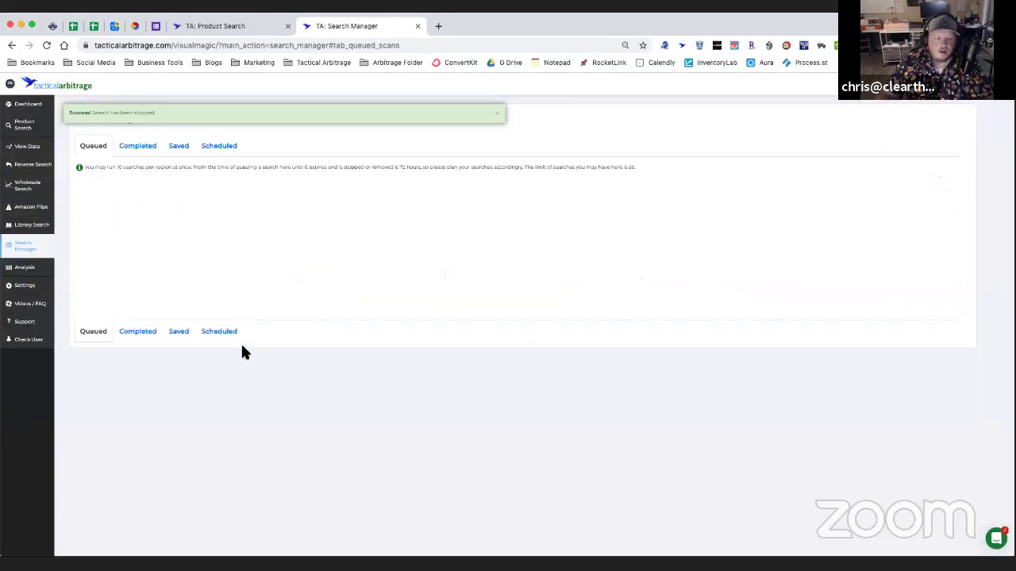
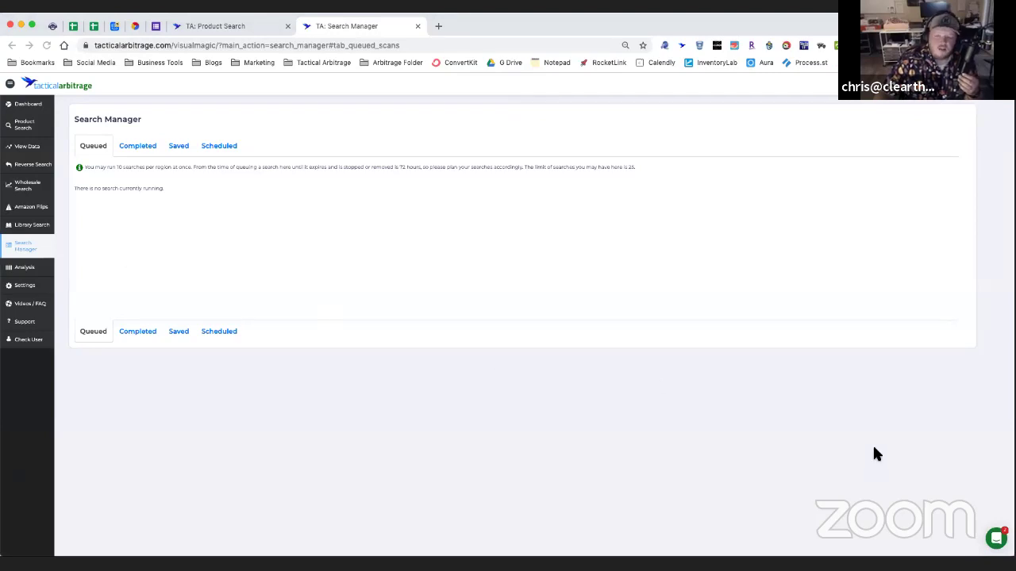
Return to the Product Search setup and review its Costs / Fees, Profit & ROI and Other Filters
{"action": "left_click", "coordinate": [191, 28]}
{"action": "scroll", "coordinate": [920, 492], "scroll_direction": "down", "scroll_amount": 1}
{"action": "scroll", "coordinate": [917, 480], "scroll_direction": "down", "scroll_amount": 3}
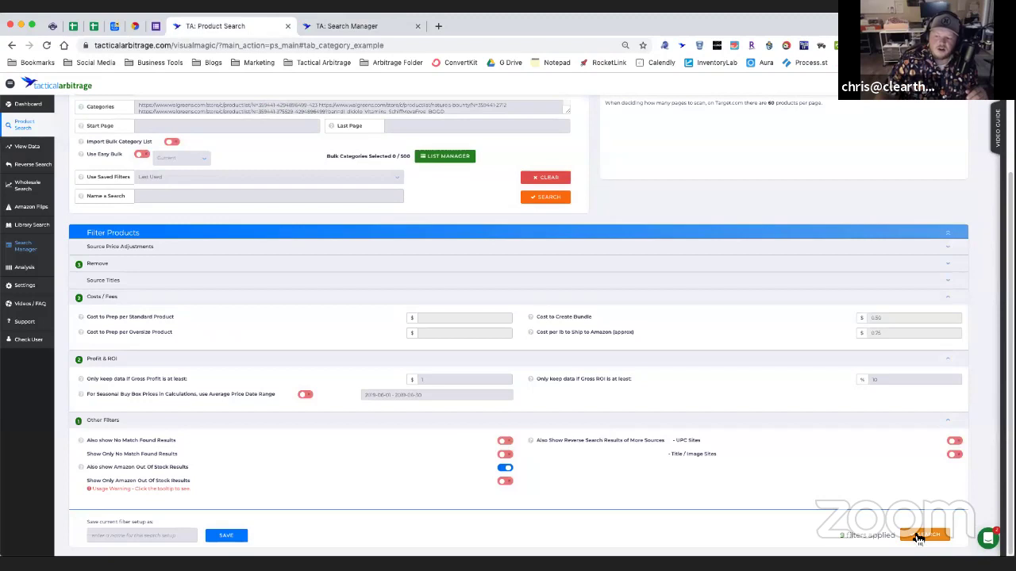
{"action": "scroll", "coordinate": [753, 473], "scroll_direction": "up", "scroll_amount": 3}
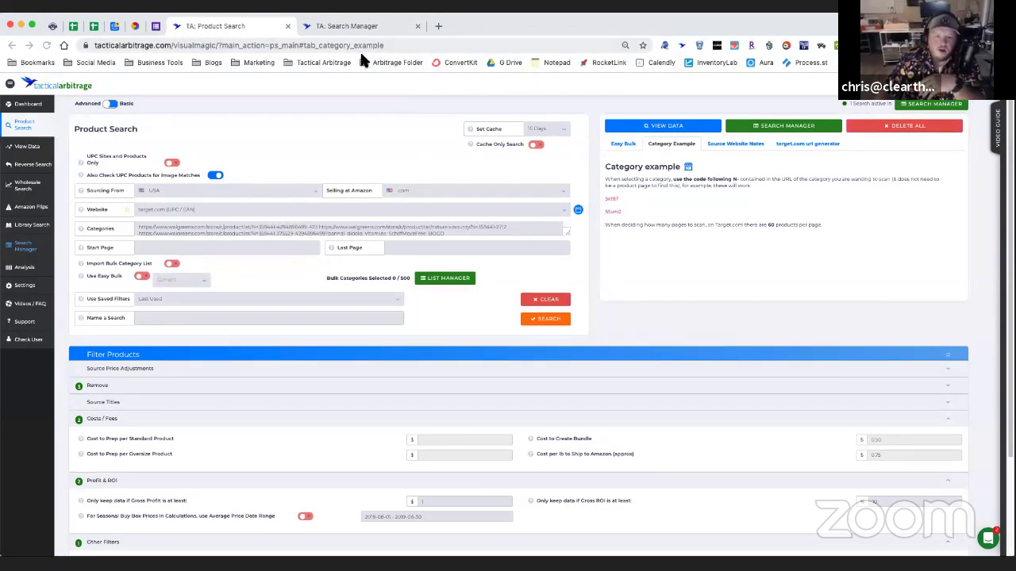
Look through the completed searches and open the result data of the Walgreens BOGO Free Vitamins search
{"action": "left_click", "coordinate": [339, 27]}
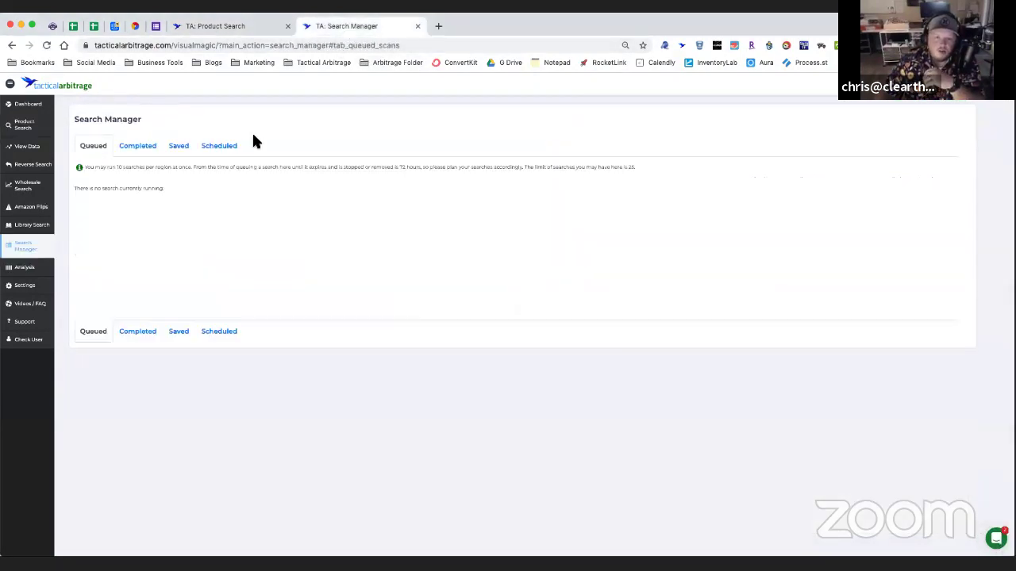
{"action": "left_click", "coordinate": [143, 147]}
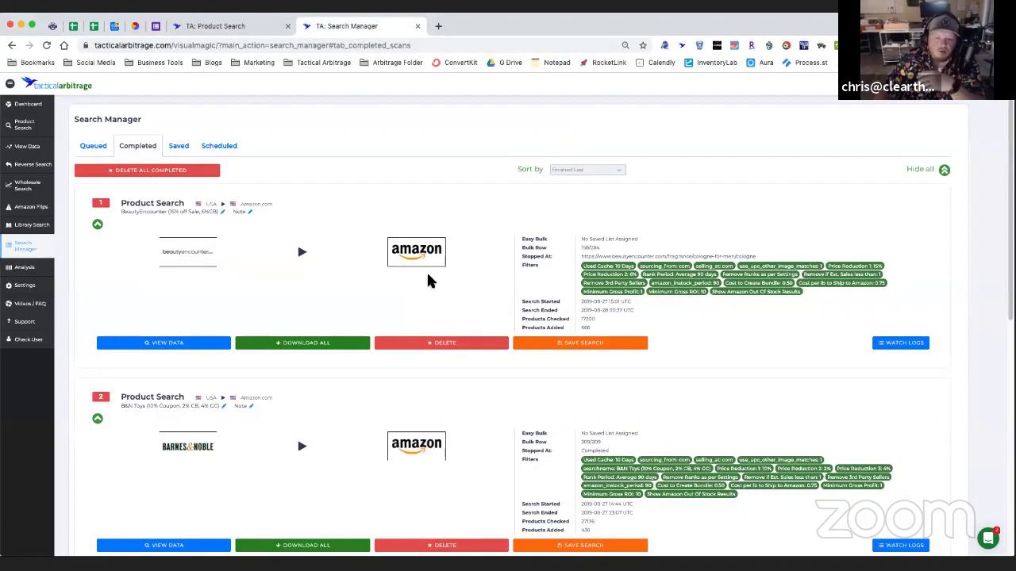
{"action": "scroll", "coordinate": [383, 278], "scroll_direction": "down", "scroll_amount": 5}
{"action": "scroll", "coordinate": [318, 314], "scroll_direction": "up", "scroll_amount": 2}
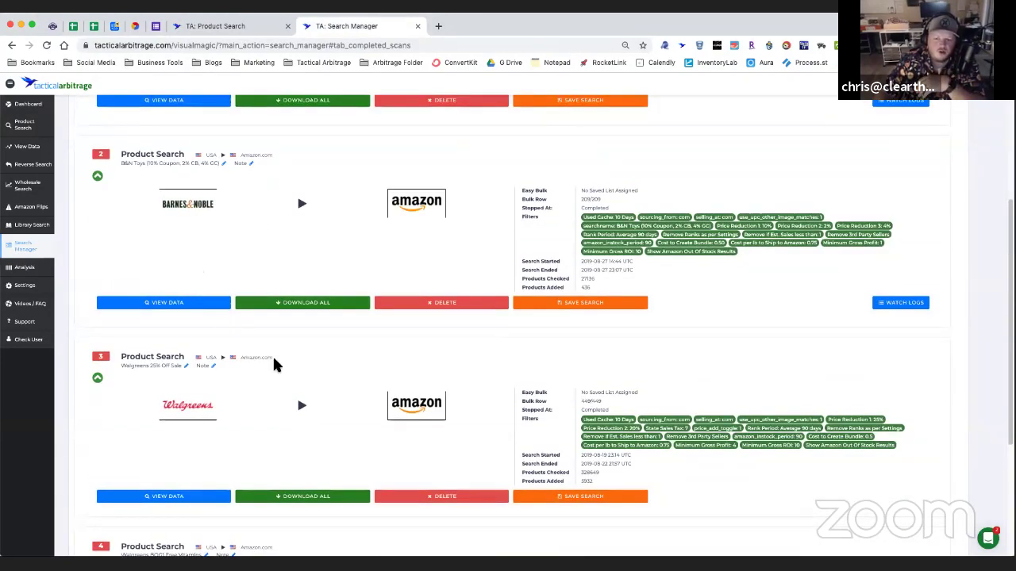
{"action": "scroll", "coordinate": [286, 429], "scroll_direction": "down", "scroll_amount": 3}
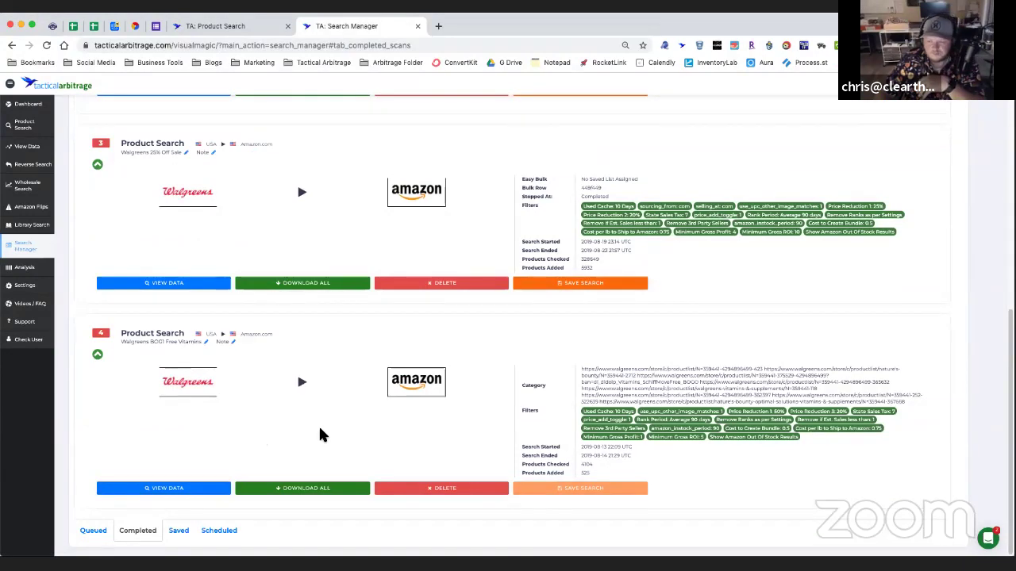
{"action": "scroll", "coordinate": [318, 428], "scroll_direction": "up", "scroll_amount": 5}
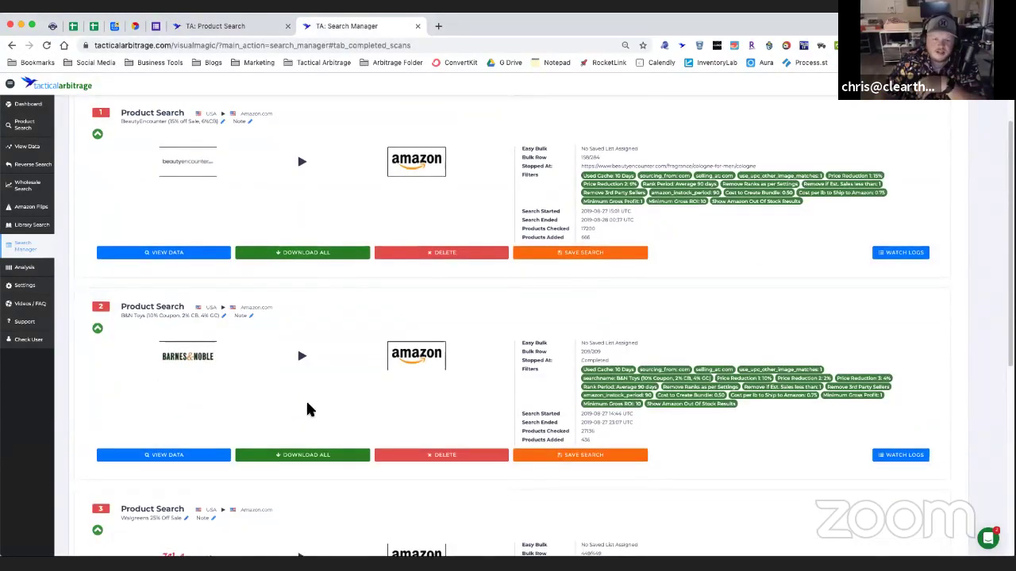
{"action": "scroll", "coordinate": [307, 409], "scroll_direction": "down", "scroll_amount": 5}
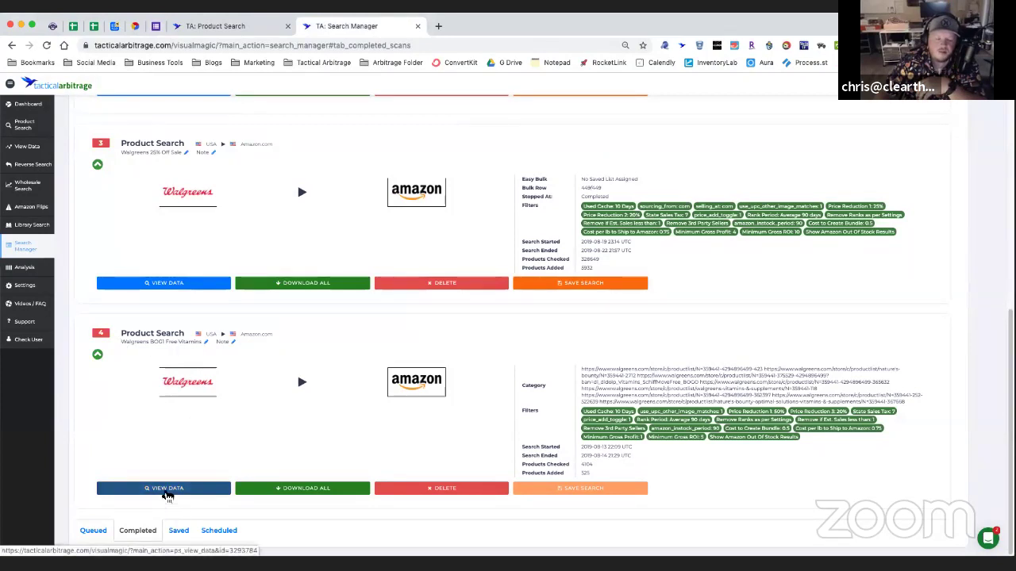
{"action": "left_click", "coordinate": [165, 490]}
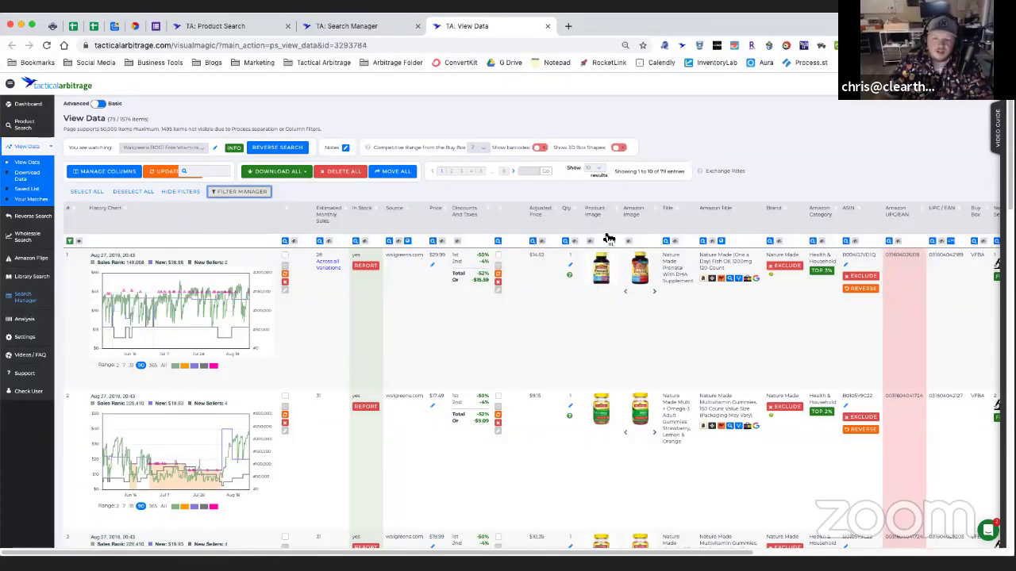
Look through the product rows on the first page of the vitamins results
{"action": "scroll", "coordinate": [517, 317], "scroll_direction": "down", "scroll_amount": 7}
{"action": "scroll", "coordinate": [517, 325], "scroll_direction": "down", "scroll_amount": 5}
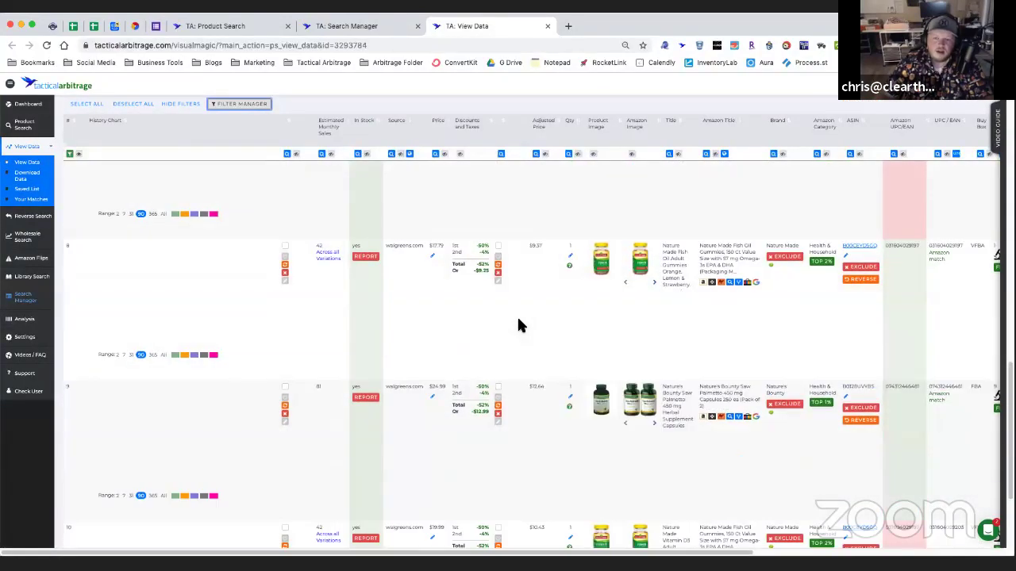
{"action": "scroll", "coordinate": [517, 319], "scroll_direction": "down", "scroll_amount": 2}
{"action": "scroll", "coordinate": [526, 342], "scroll_direction": "up", "scroll_amount": 13}
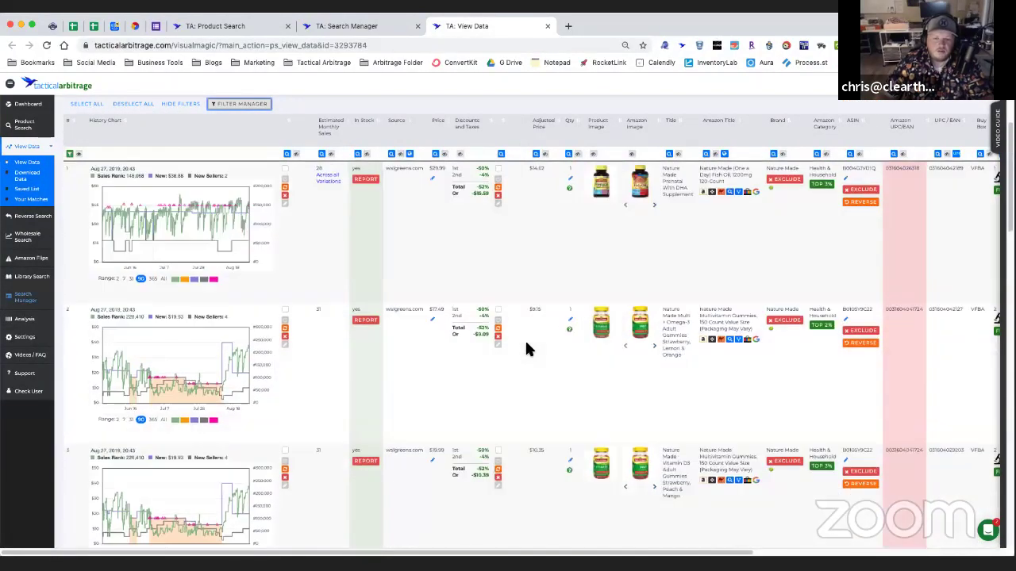
{"action": "scroll", "coordinate": [529, 349], "scroll_direction": "up", "scroll_amount": 2}
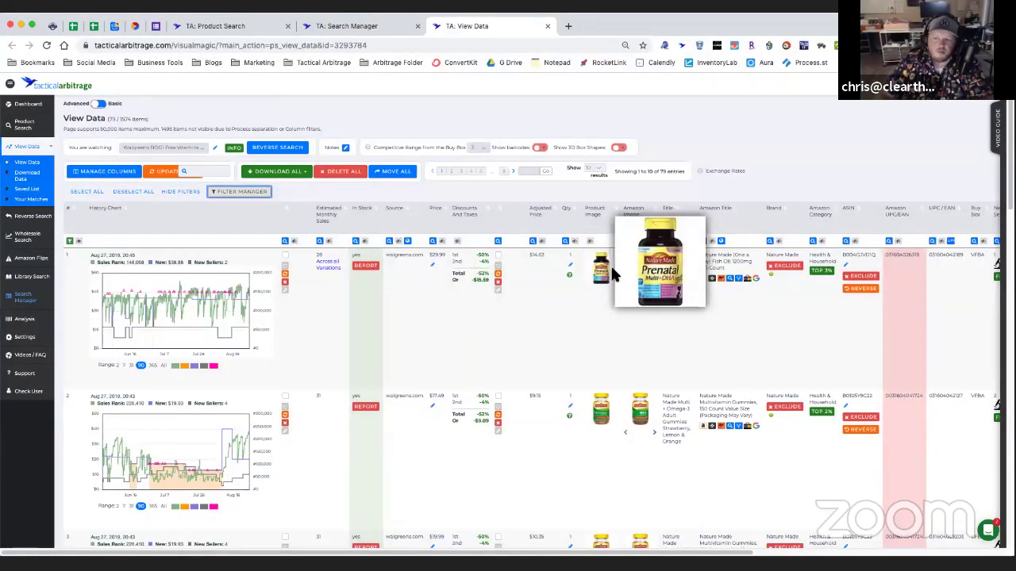
Examine the first vitamin product's images, titles, category rank, sellers, buy box price, ROI and profit columns
{"action": "mouse_move", "coordinate": [632, 269]}
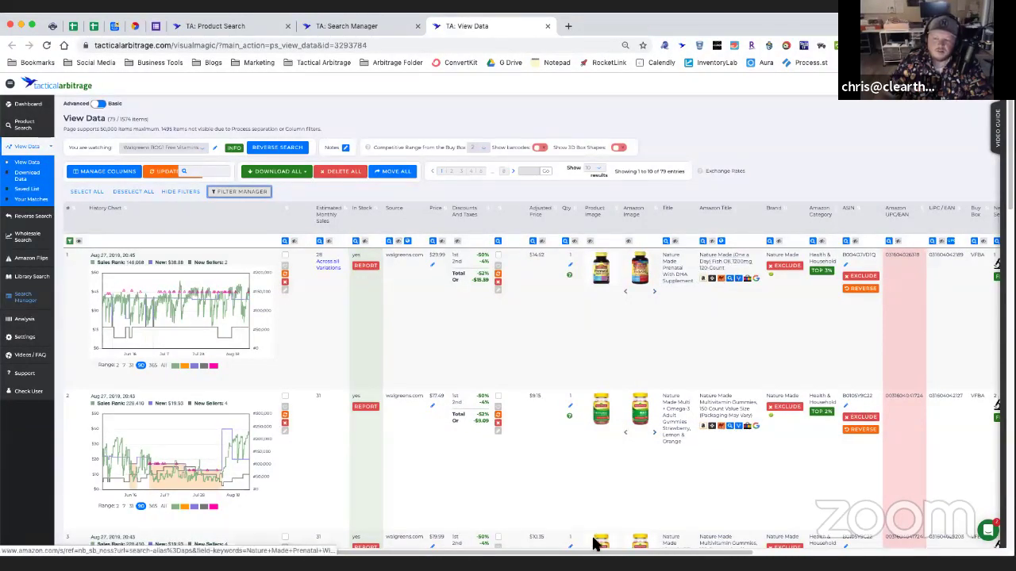
{"action": "left_click_drag", "start_coordinate": [585, 553], "coordinate": [845, 555]}
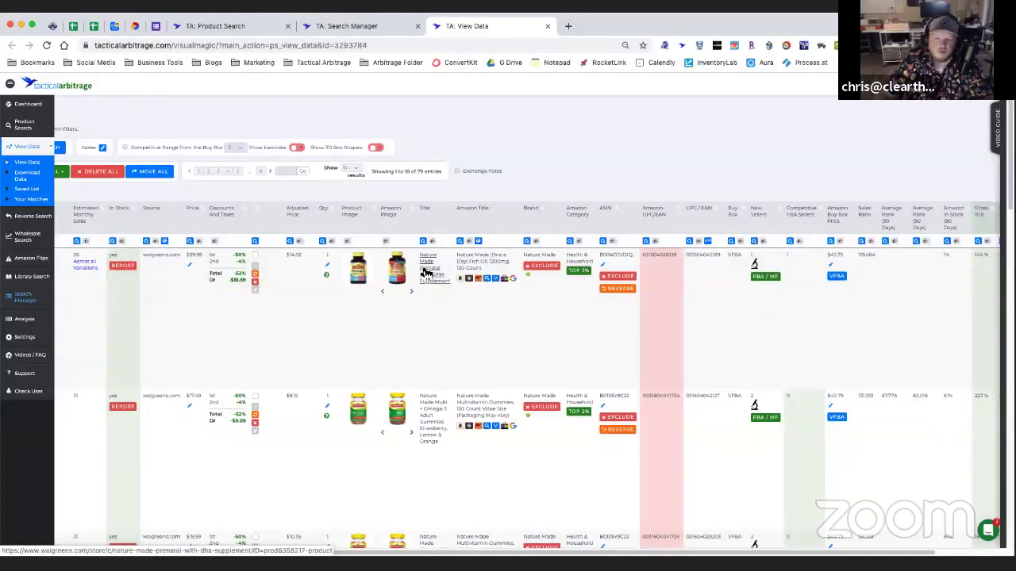
{"action": "left_click", "coordinate": [580, 272]}
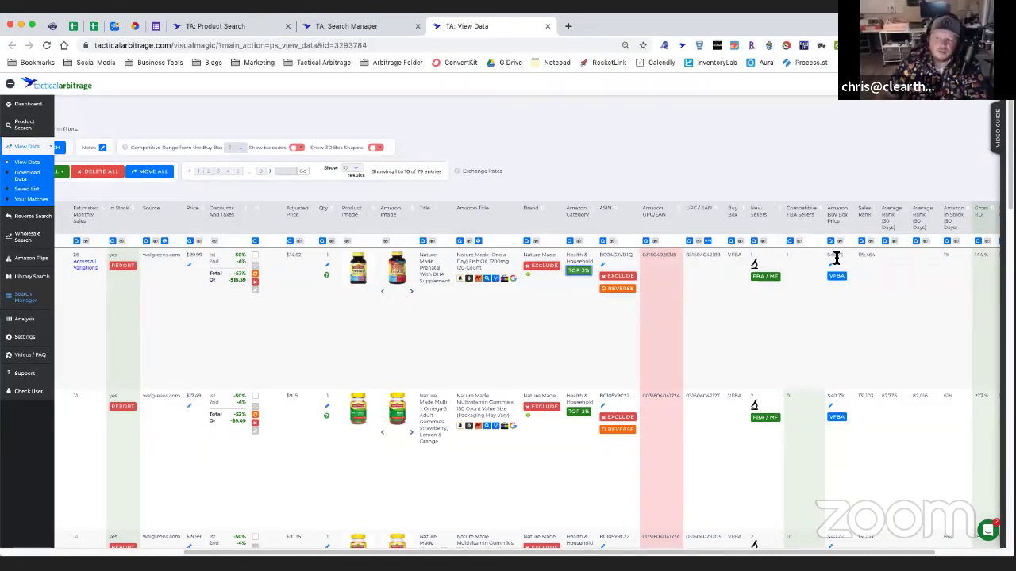
{"action": "mouse_move", "coordinate": [839, 286]}
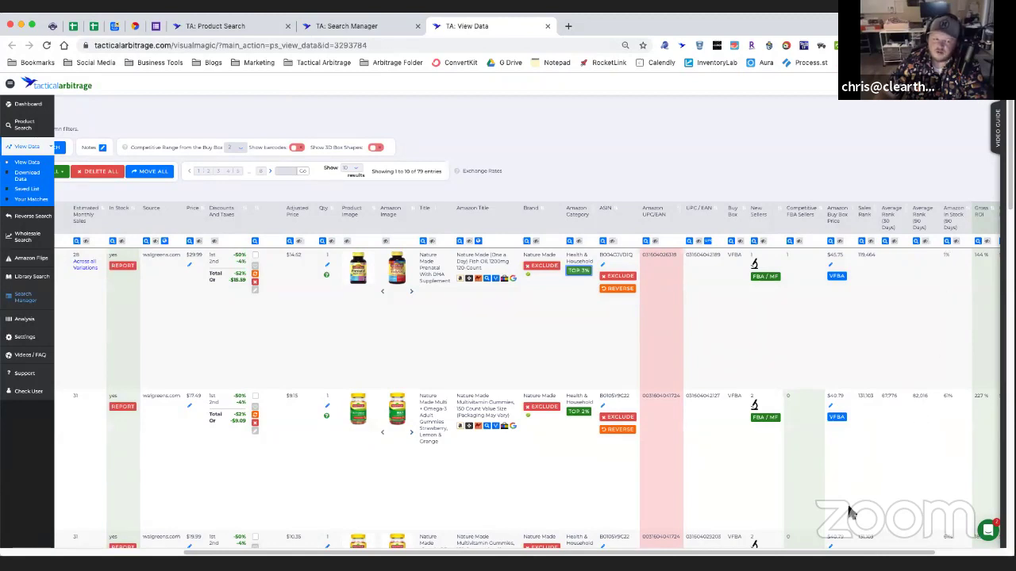
{"action": "left_click_drag", "start_coordinate": [779, 556], "coordinate": [905, 559]}
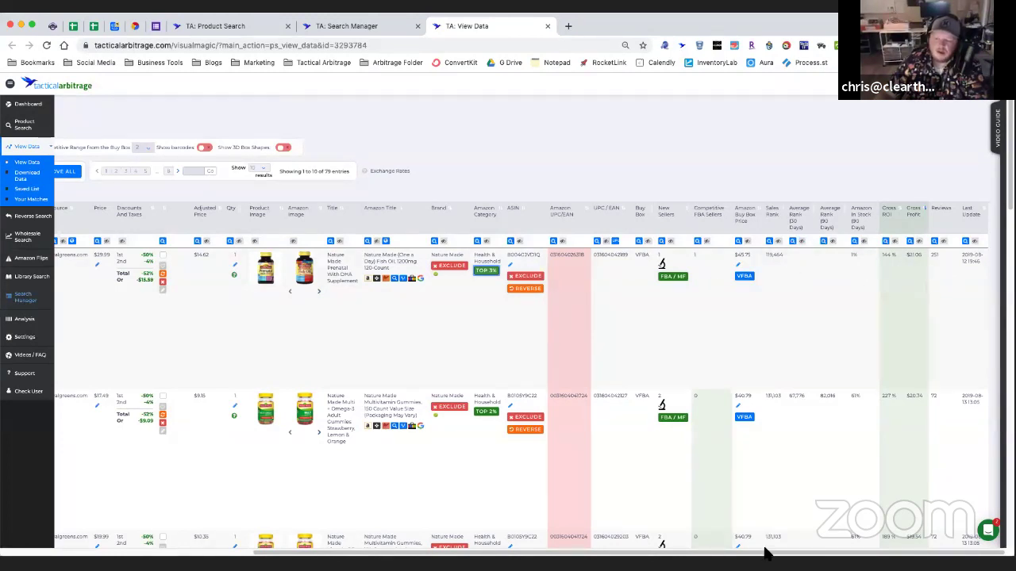
{"action": "mouse_move", "coordinate": [309, 537]}
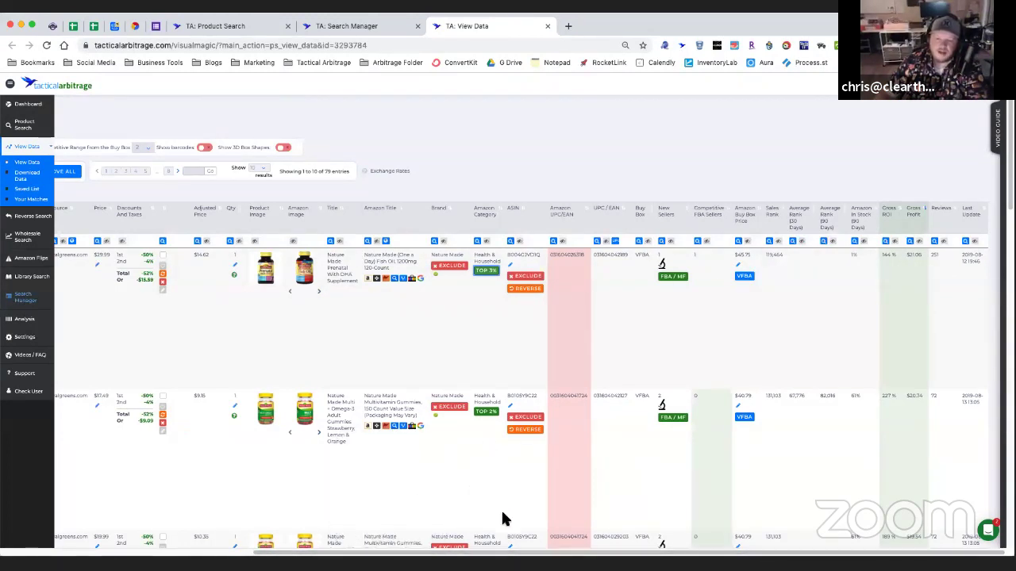
{"action": "left_click_drag", "start_coordinate": [529, 556], "coordinate": [64, 553]}
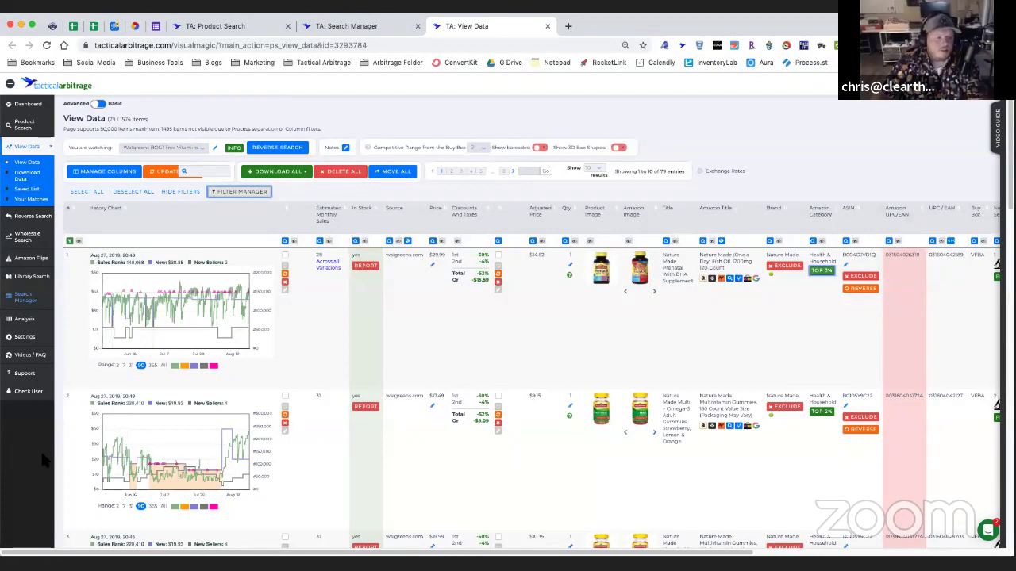
Reposition the History Chart column in the Manage Columns settings so it follows the row selection column, and close the settings
{"action": "left_click", "coordinate": [118, 171]}
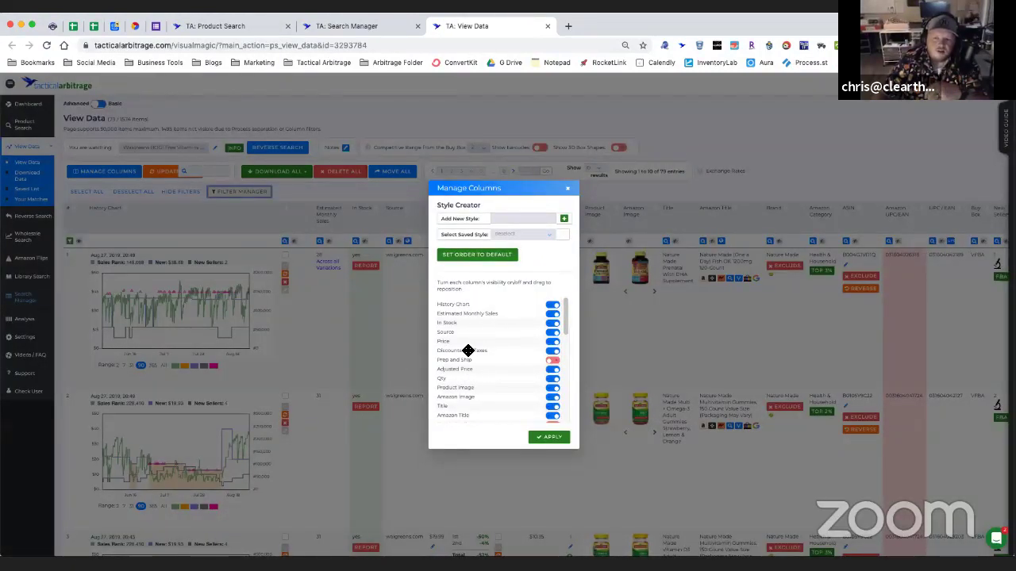
{"action": "mouse_move", "coordinate": [461, 307]}
{"action": "left_mouse_down"}
{"action": "mouse_move", "coordinate": [465, 357]}
{"action": "mouse_move", "coordinate": [458, 305]}
{"action": "mouse_move", "coordinate": [473, 306]}
{"action": "left_mouse_up"}
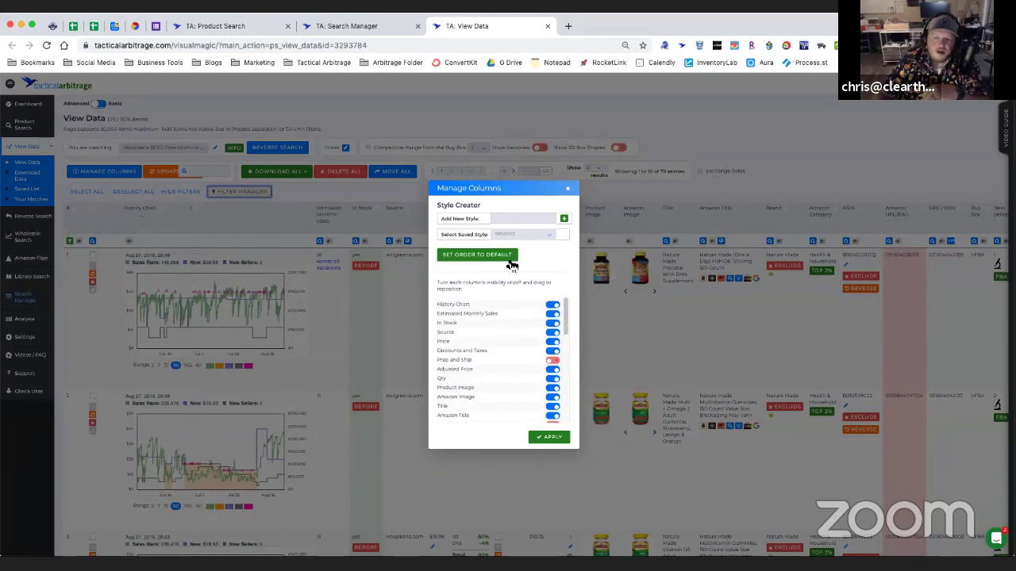
{"action": "left_click", "coordinate": [567, 189]}
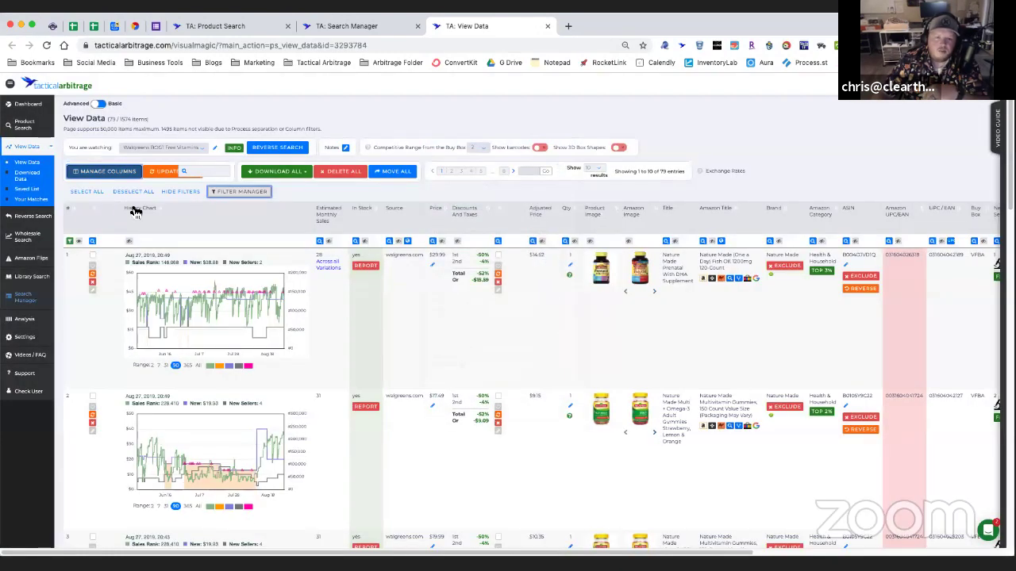
Show that the History Chart column can be moved by its header, and view the Manage Columns settings again
{"action": "mouse_move", "coordinate": [136, 211]}
{"action": "left_mouse_down"}
{"action": "mouse_move", "coordinate": [267, 227]}
{"action": "mouse_move", "coordinate": [420, 211]}
{"action": "mouse_move", "coordinate": [139, 216]}
{"action": "left_mouse_up"}
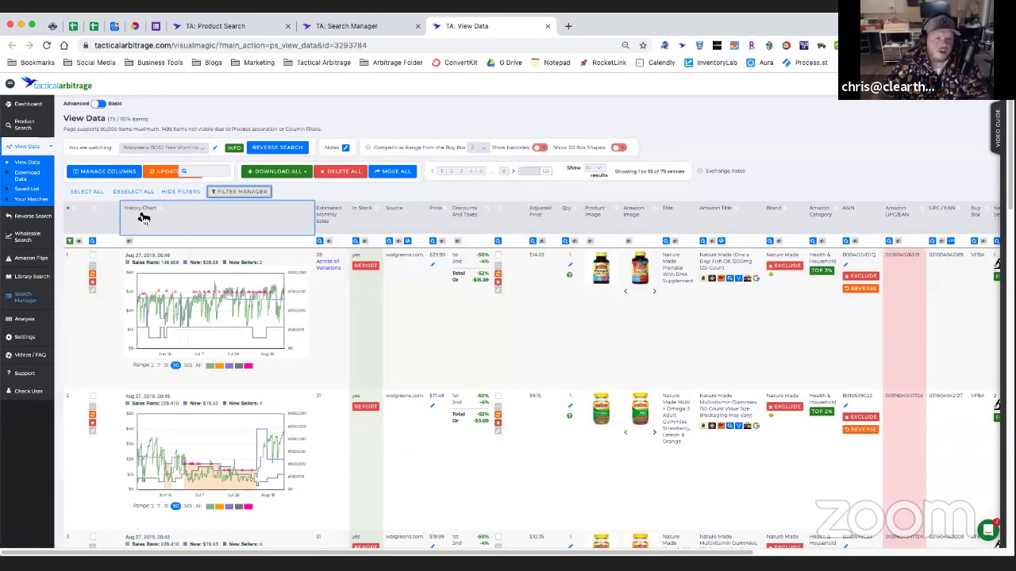
{"action": "left_click", "coordinate": [115, 170]}
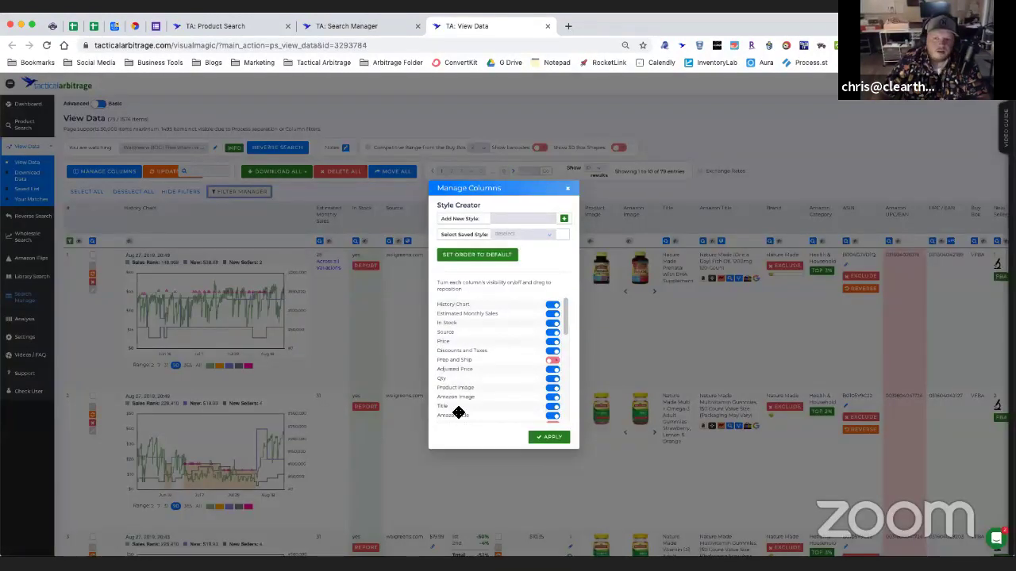
{"action": "left_click", "coordinate": [569, 190]}
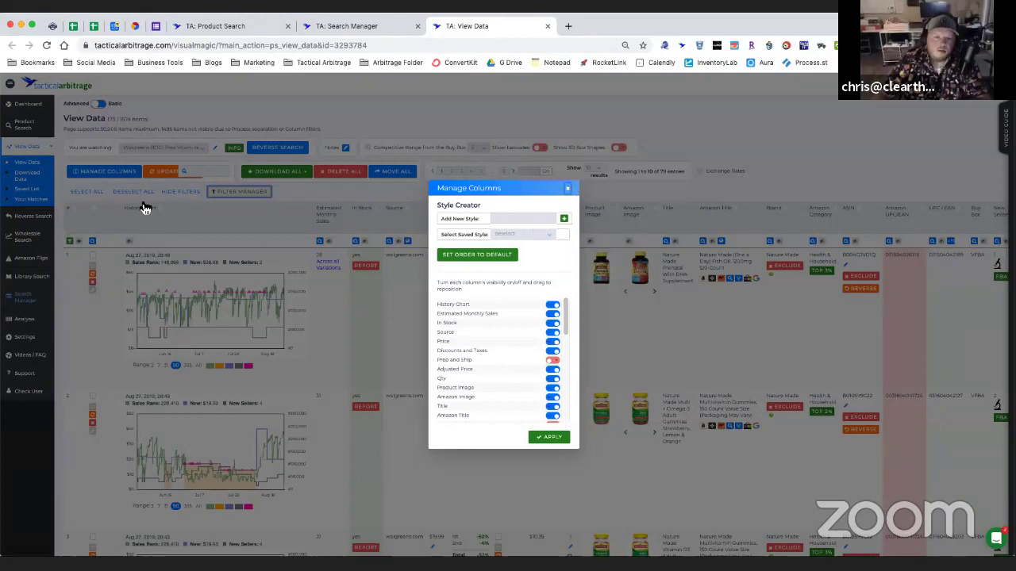
{"action": "mouse_move", "coordinate": [139, 210]}
{"action": "left_mouse_down"}
{"action": "mouse_move", "coordinate": [429, 216]}
{"action": "mouse_move", "coordinate": [136, 214]}
{"action": "left_mouse_up"}
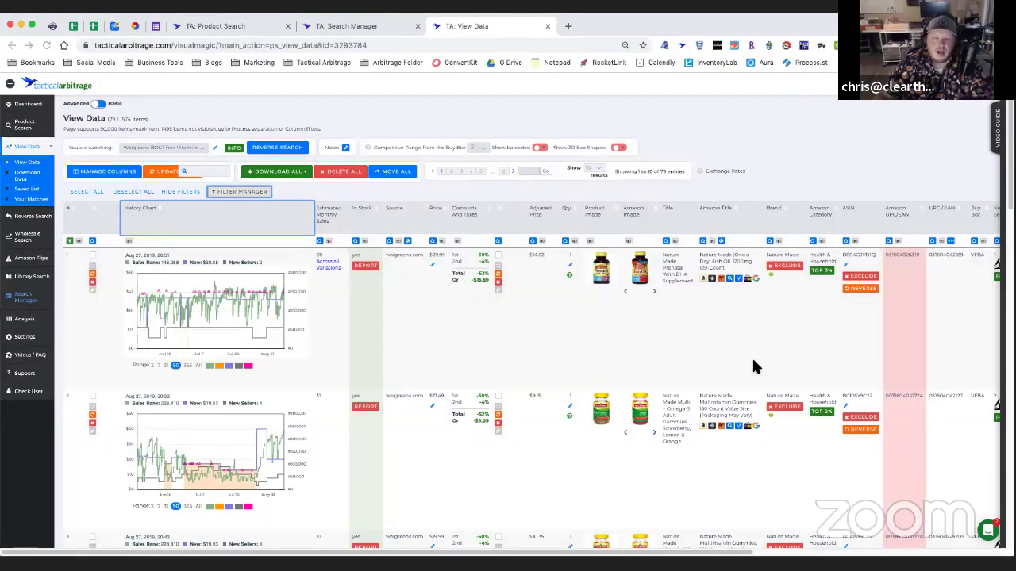
{"action": "left_click_drag", "start_coordinate": [598, 558], "coordinate": [732, 557]}
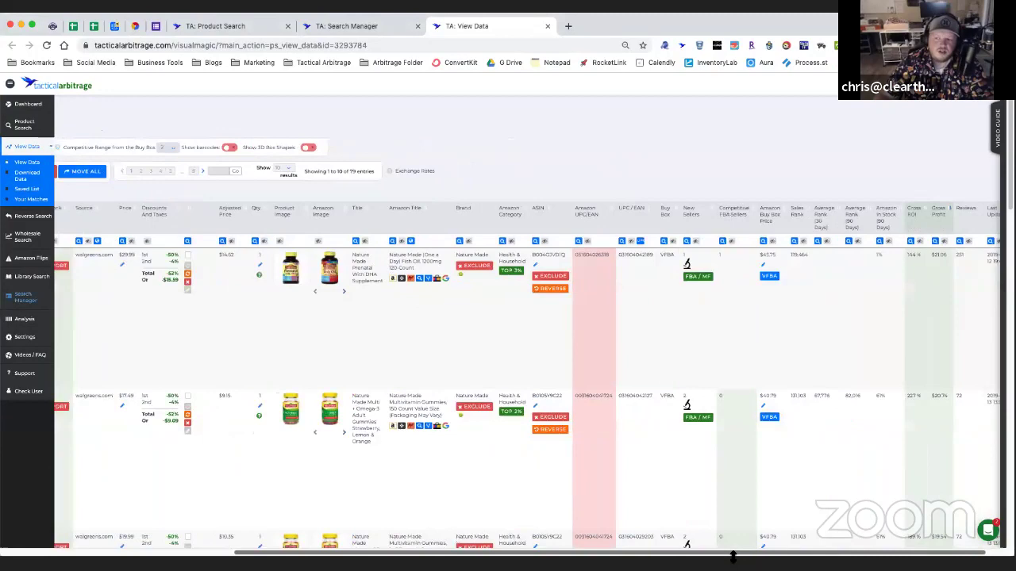
{"action": "scroll", "coordinate": [707, 512], "scroll_direction": "left", "scroll_amount": 8}
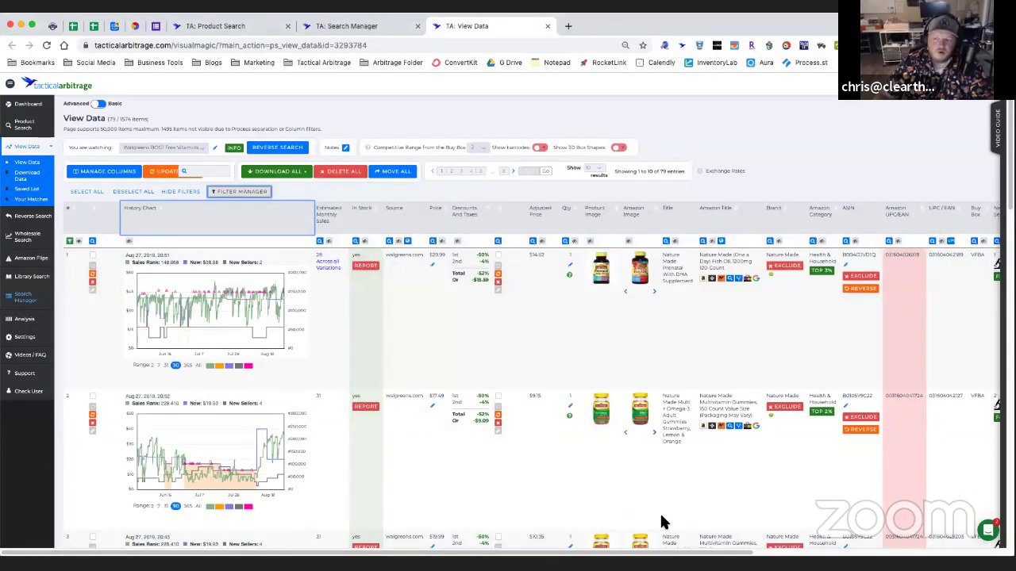
Open the Tactical Edge seller analysis for the second product, the Nature Made Multivitamin Gummies, 150 Count
{"action": "scroll", "coordinate": [583, 552], "scroll_direction": "right", "scroll_amount": 5}
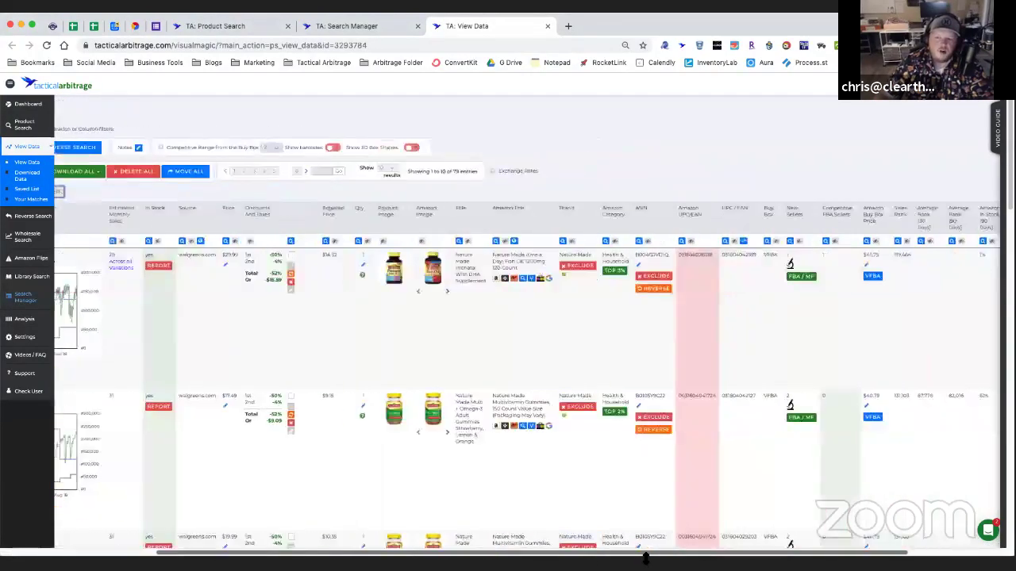
{"action": "scroll", "coordinate": [645, 556], "scroll_direction": "right", "scroll_amount": 1}
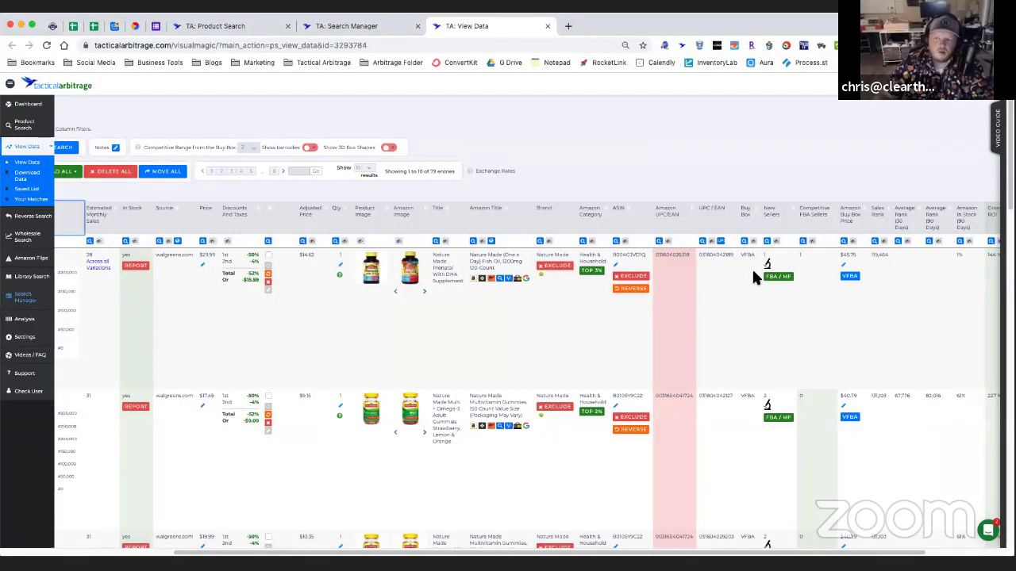
{"action": "scroll", "coordinate": [746, 302], "scroll_direction": "down", "scroll_amount": 1}
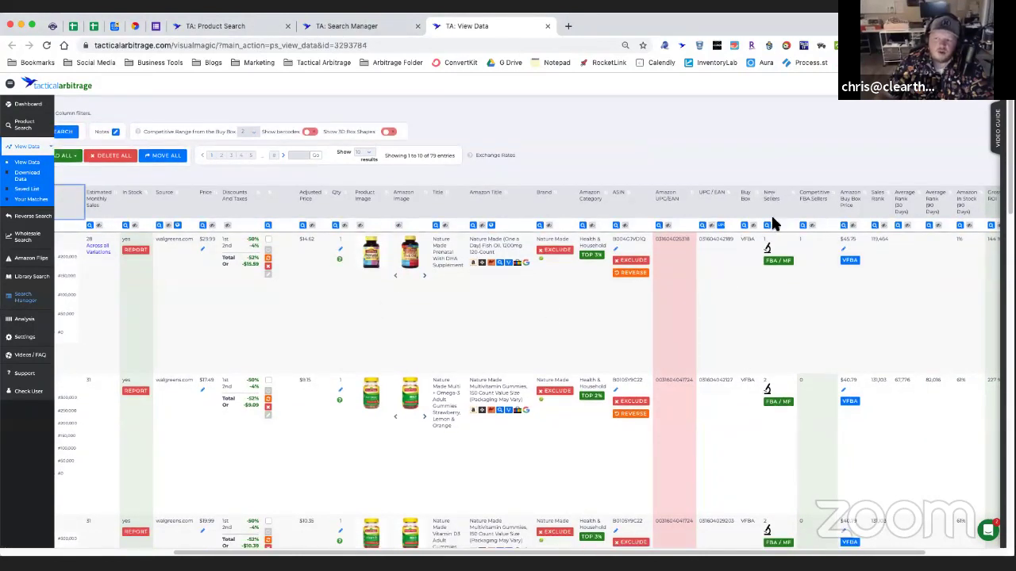
{"action": "left_click", "coordinate": [769, 392]}
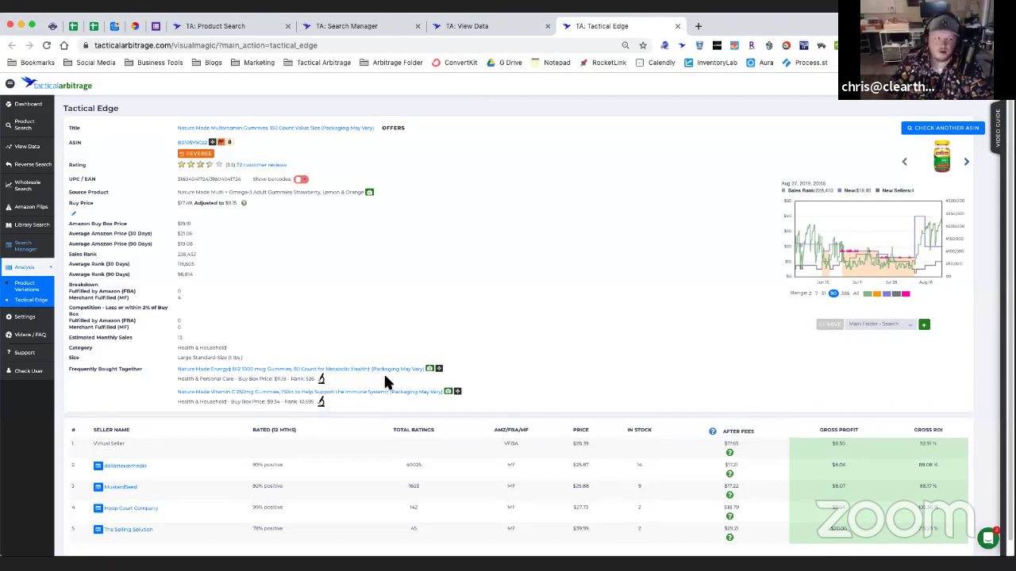
Examine the gummies' seller prices, stock levels, buy price adjustment and profit figures in Tactical Edge, and close the analysis
{"action": "scroll", "coordinate": [623, 381], "scroll_direction": "down", "scroll_amount": 1}
{"action": "scroll", "coordinate": [623, 386], "scroll_direction": "down", "scroll_amount": 1}
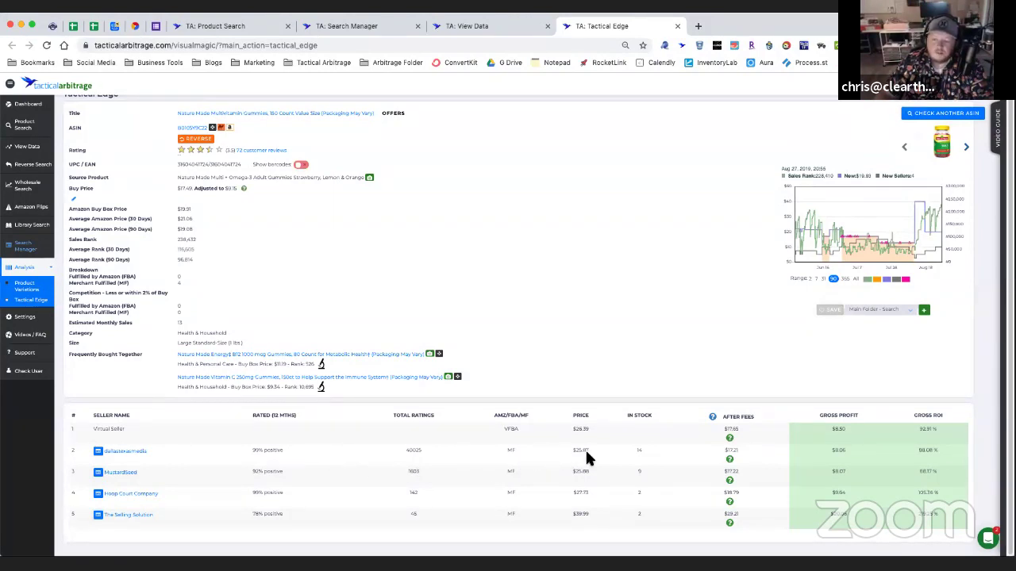
{"action": "double_click", "coordinate": [641, 450]}
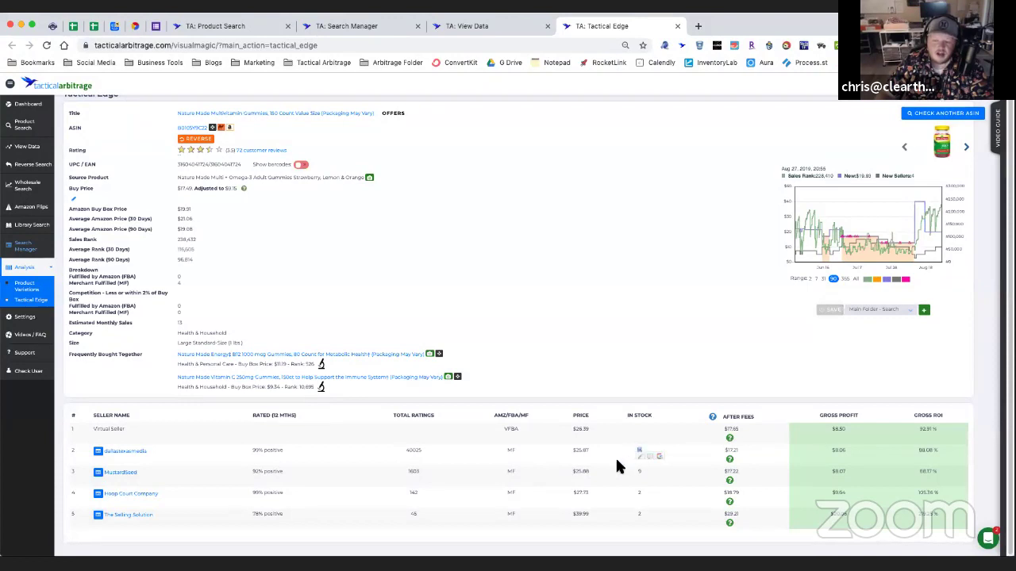
{"action": "left_click", "coordinate": [477, 453]}
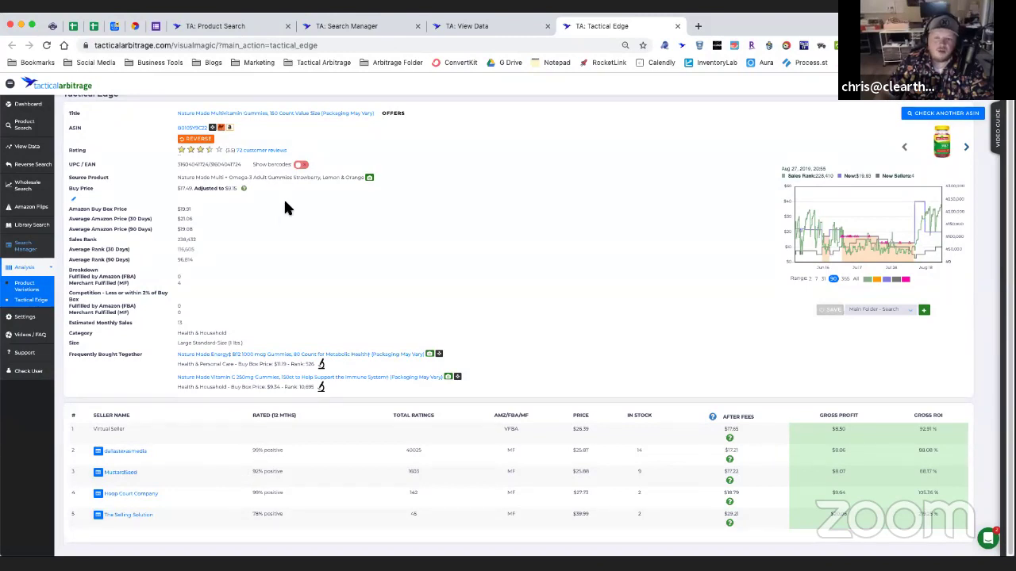
{"action": "scroll", "coordinate": [270, 273], "scroll_direction": "up", "scroll_amount": 1}
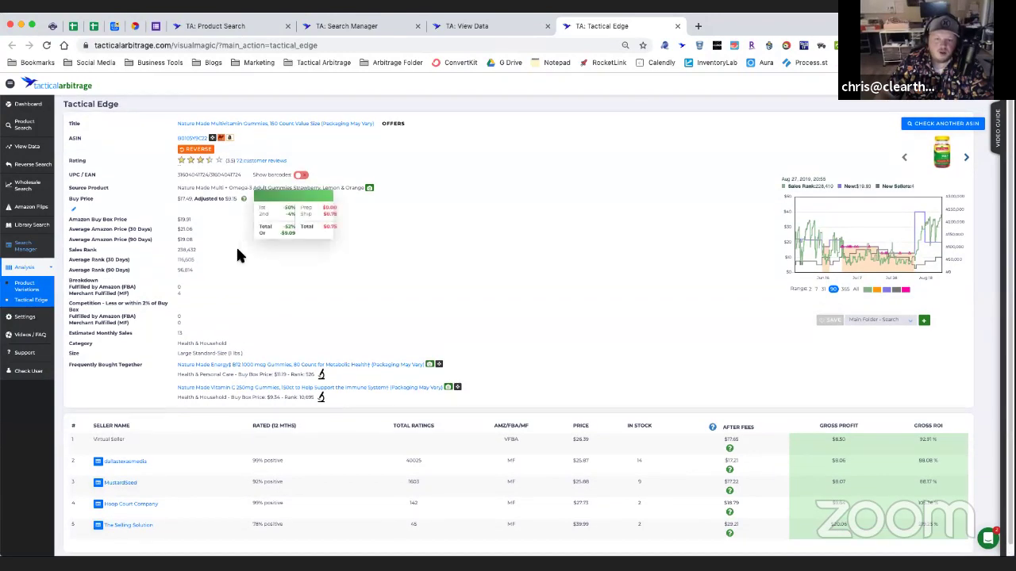
{"action": "scroll", "coordinate": [246, 273], "scroll_direction": "down", "scroll_amount": 1}
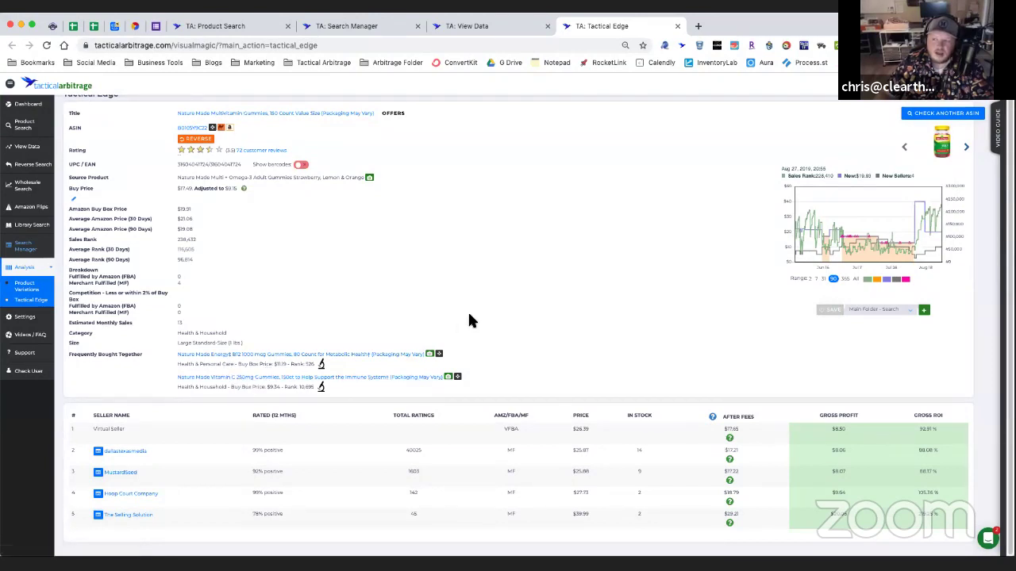
{"action": "scroll", "coordinate": [474, 321], "scroll_direction": "up", "scroll_amount": 1}
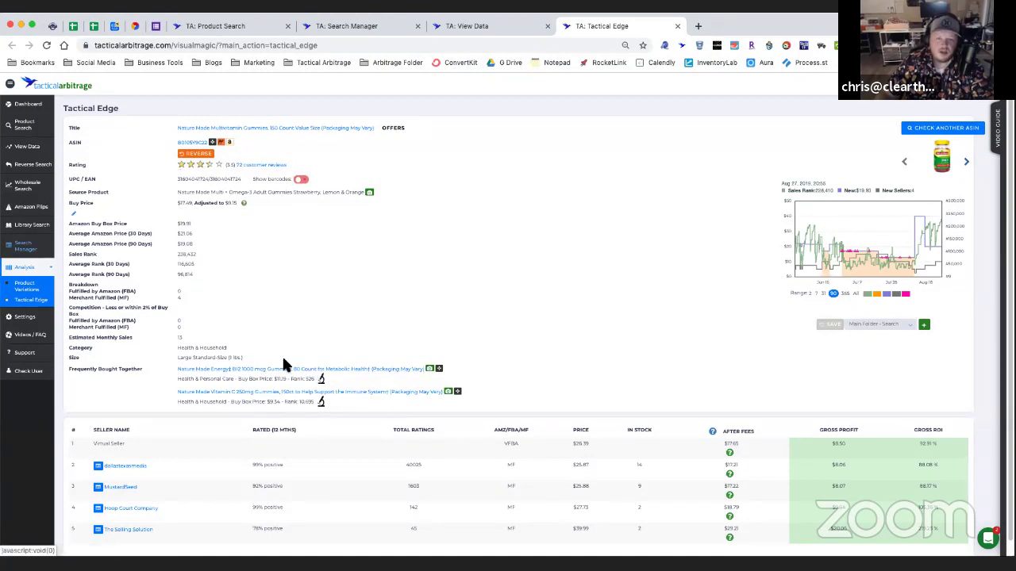
{"action": "left_click", "coordinate": [678, 27]}
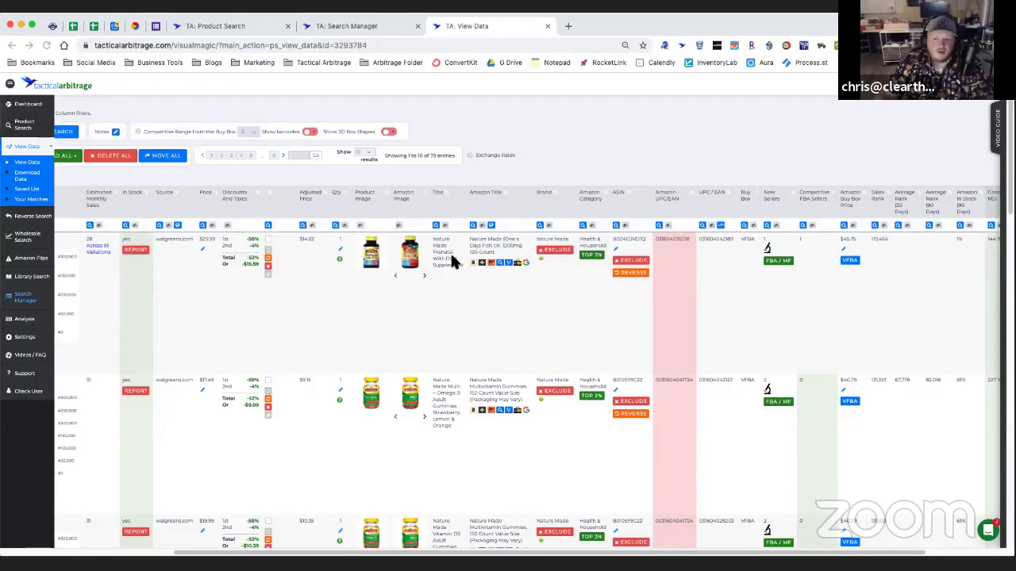
Check the first product's Amazon listing with an FBA buy cost of 19.00, and return to the start of the results table
{"action": "left_click", "coordinate": [487, 248]}
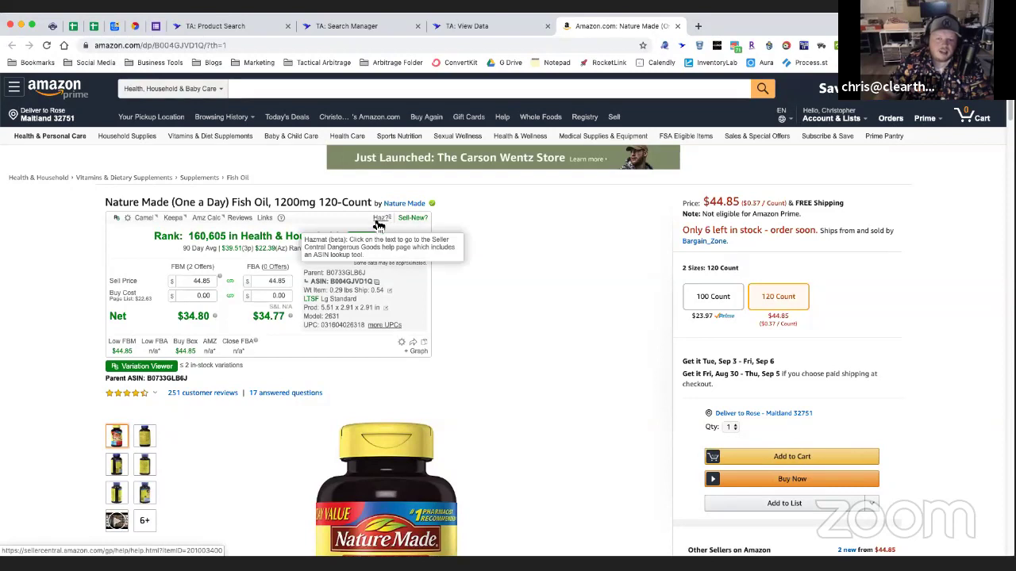
{"action": "left_click", "coordinate": [267, 296]}
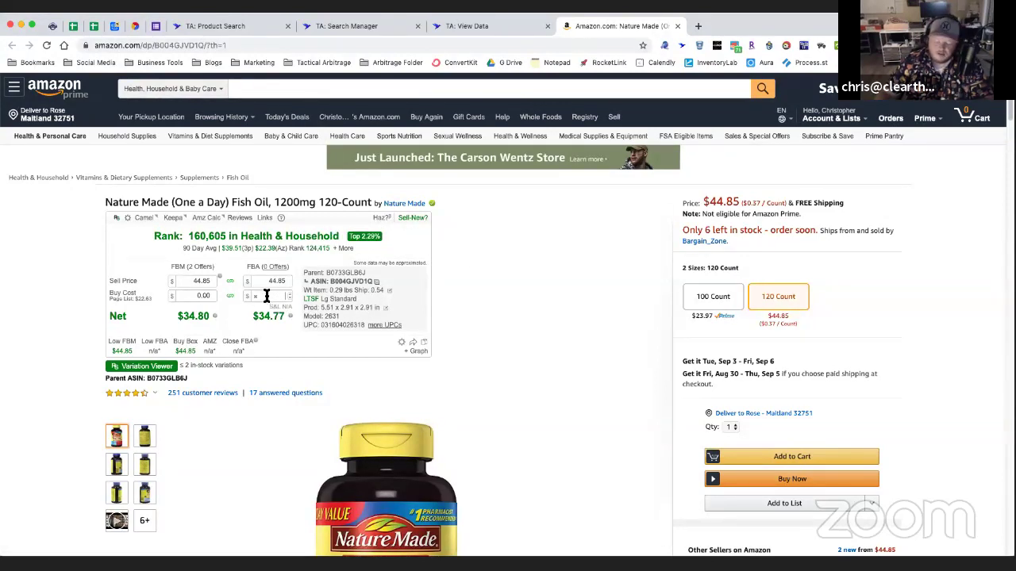
{"action": "type", "text": "19.00"}
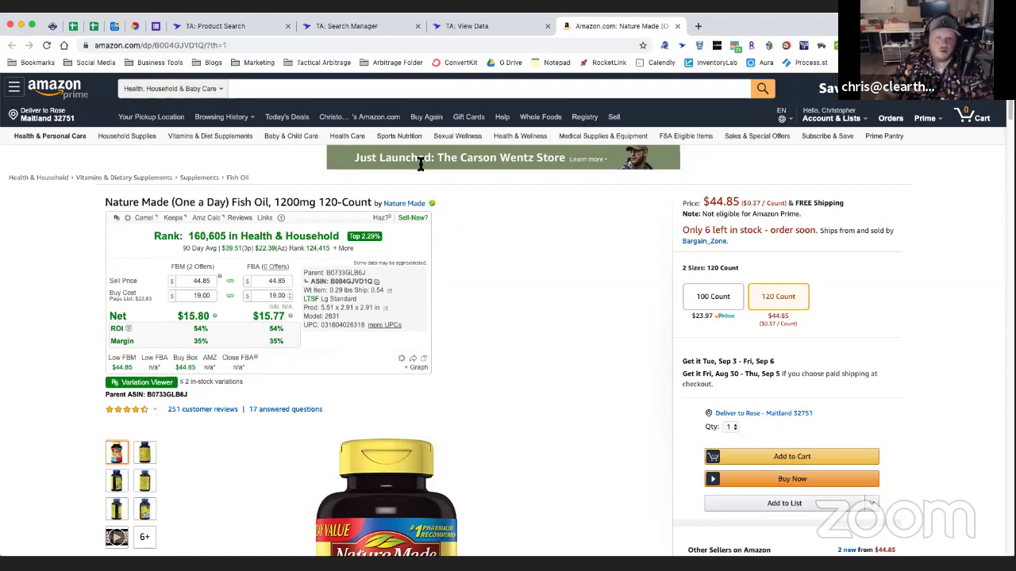
{"action": "left_click", "coordinate": [464, 26]}
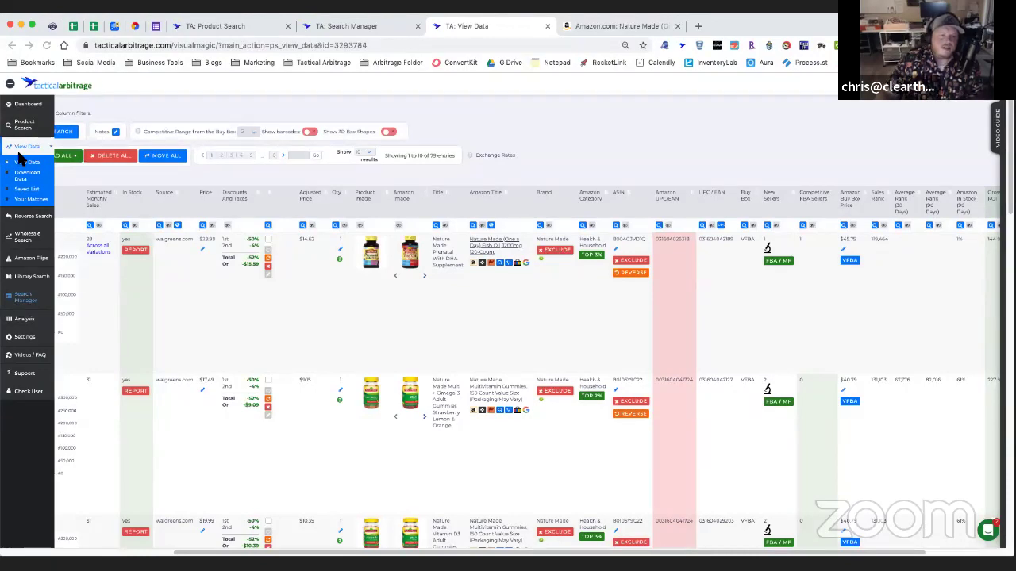
{"action": "left_click_drag", "start_coordinate": [239, 553], "coordinate": [215, 553]}
{"action": "scroll", "coordinate": [215, 555], "scroll_direction": "left", "scroll_amount": 4}
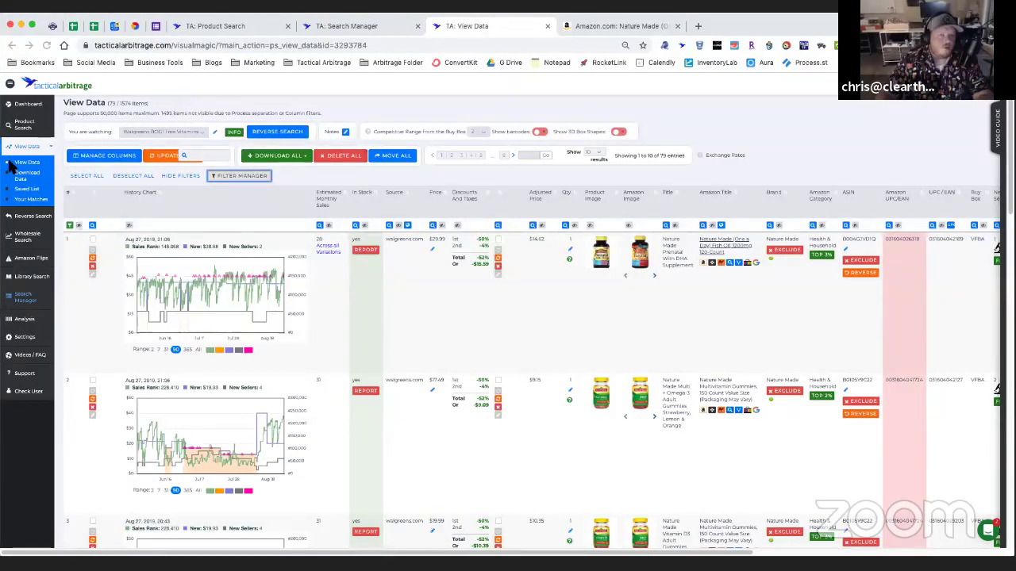
Replace the Product Search page with the Tactical Arbitrage website's pricing page and view the monthly plan comparison
{"action": "left_click", "coordinate": [213, 25]}
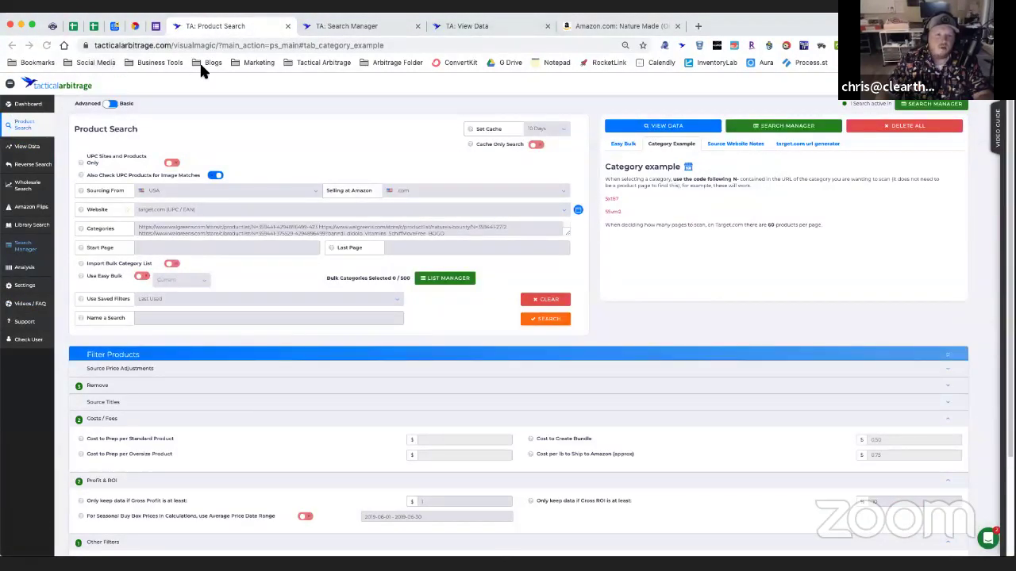
{"action": "left_click_drag", "start_coordinate": [199, 46], "coordinate": [402, 35]}
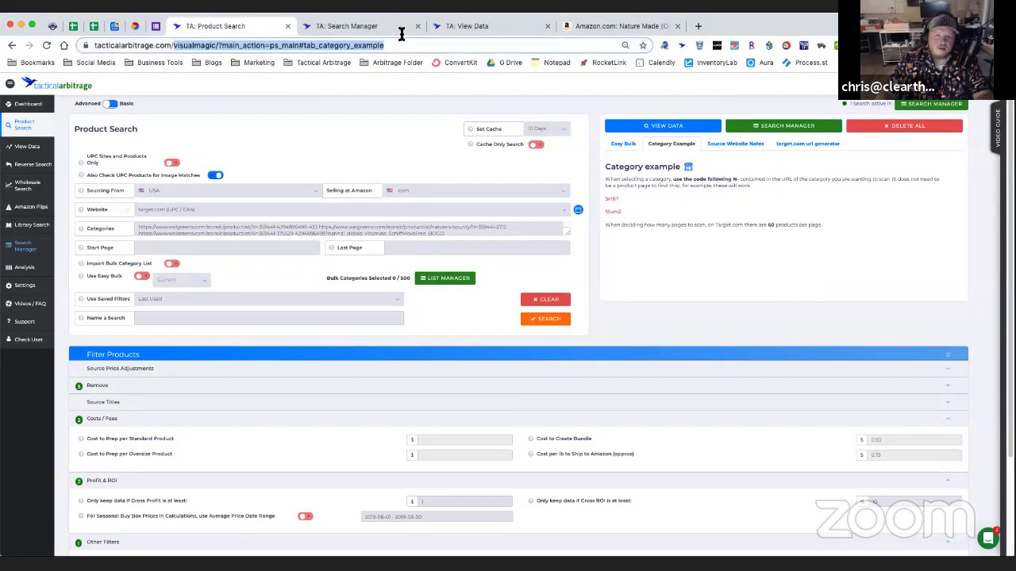
{"action": "key", "text": "BackSpace"}
{"action": "key", "text": "Return"}
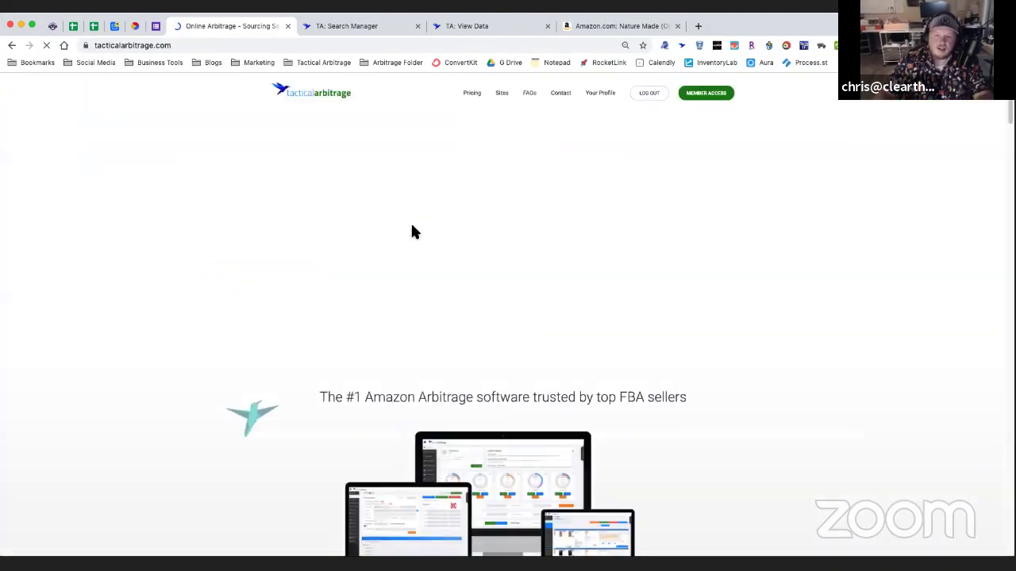
{"action": "left_click", "coordinate": [472, 97]}
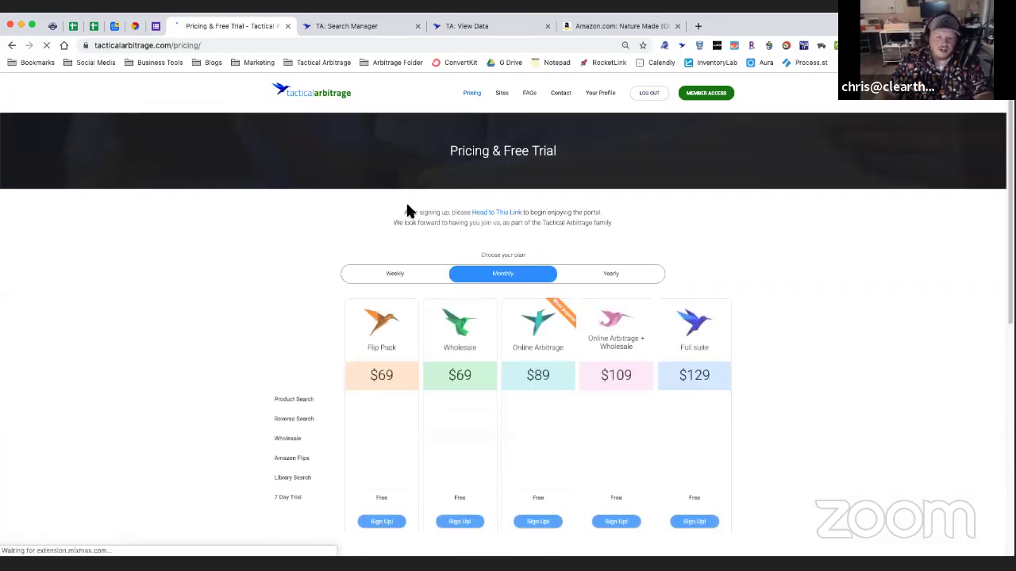
{"action": "scroll", "coordinate": [436, 210], "scroll_direction": "down", "scroll_amount": 3}
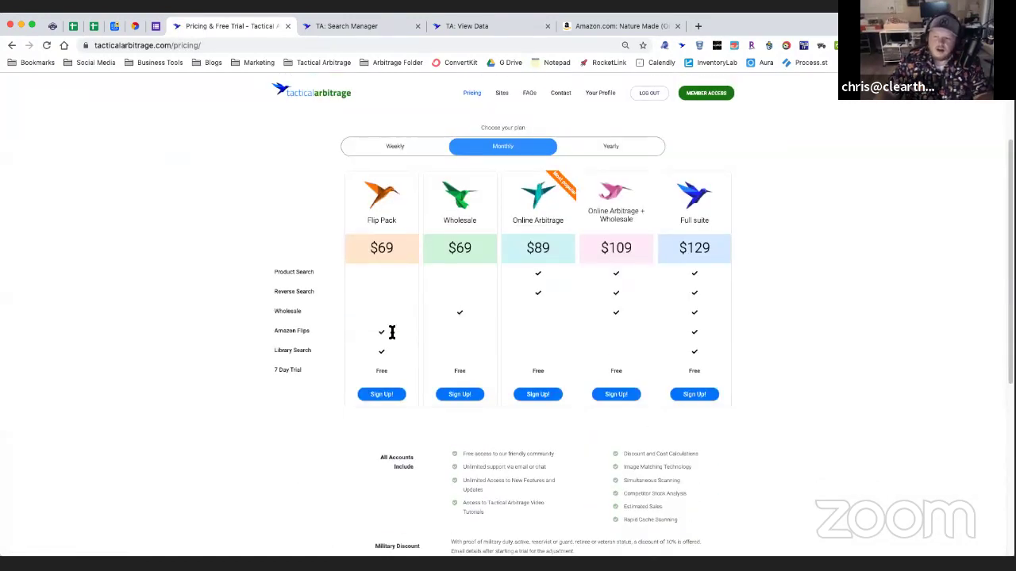
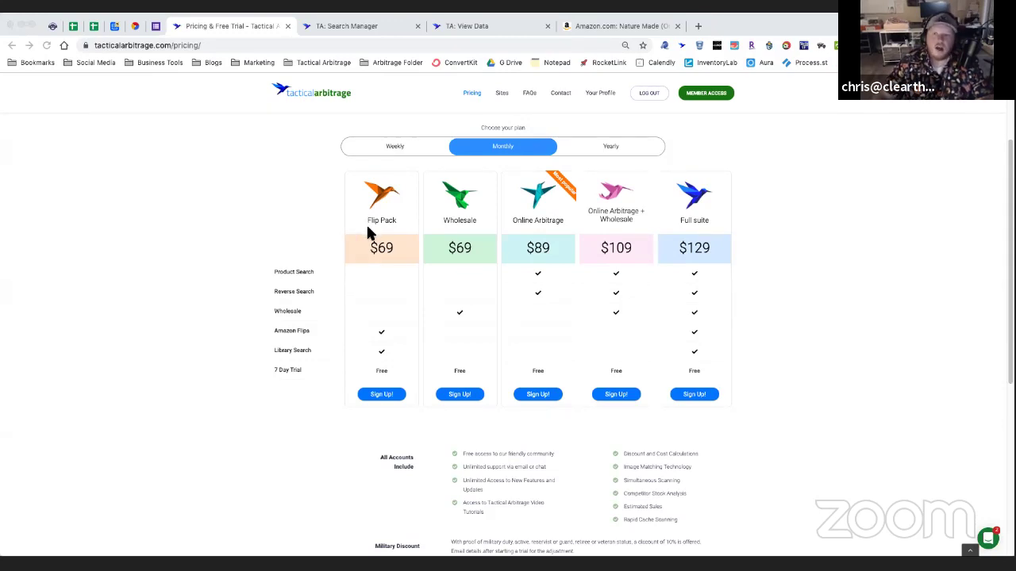
Copy the shortened share link of the Tactical Tuesday Giveaway form in Google Forms
{"action": "left_click", "coordinate": [157, 26]}
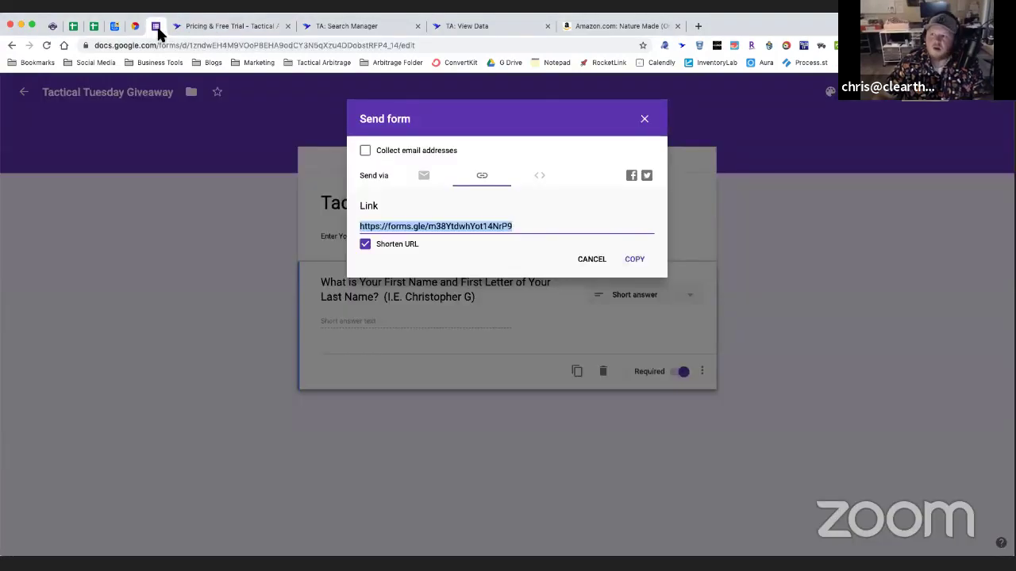
{"action": "left_click", "coordinate": [637, 260]}
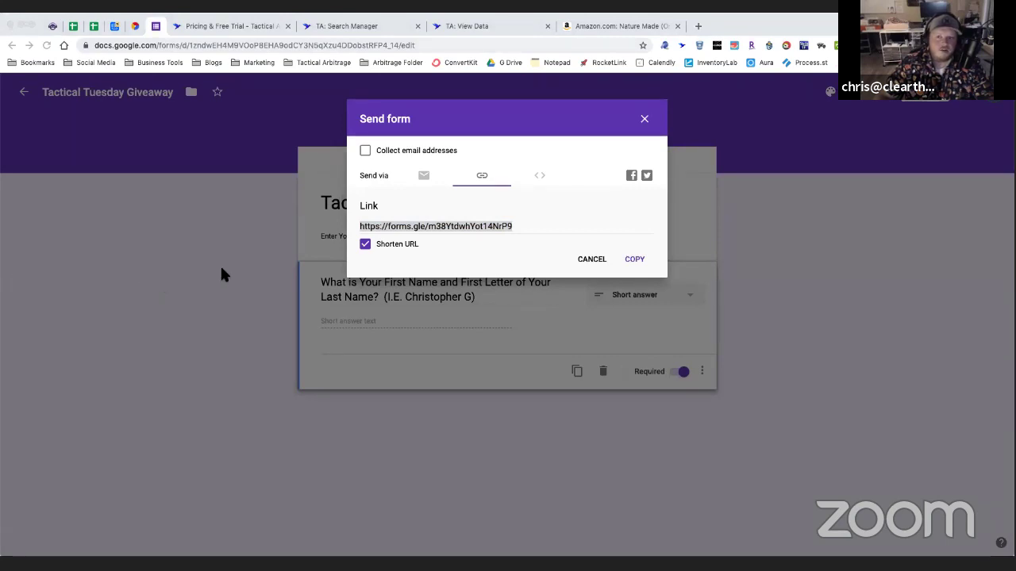
Return to the Tactical Arbitrage pricing page and open the member dashboard
{"action": "left_click", "coordinate": [254, 29]}
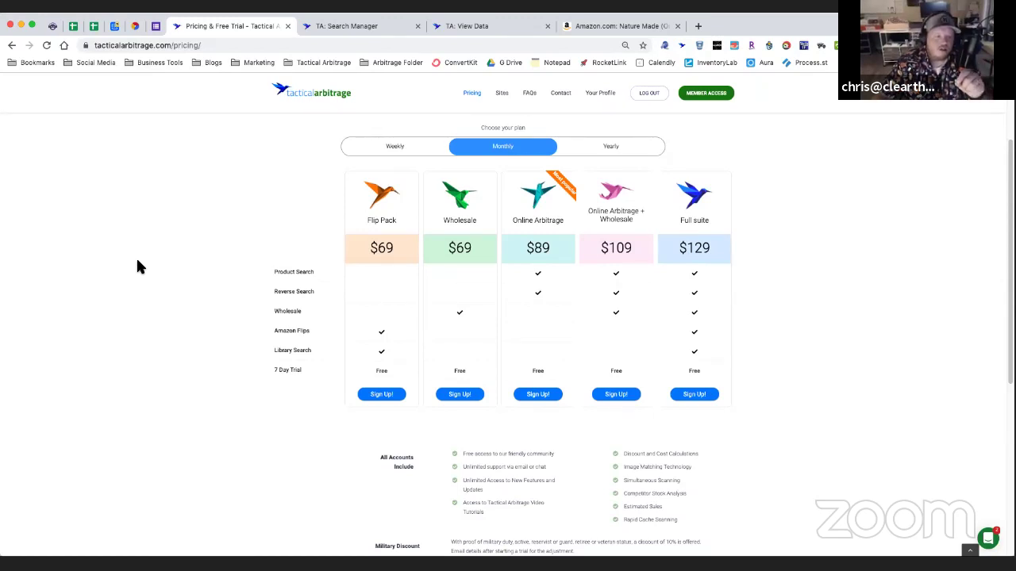
{"action": "left_click", "coordinate": [694, 100]}
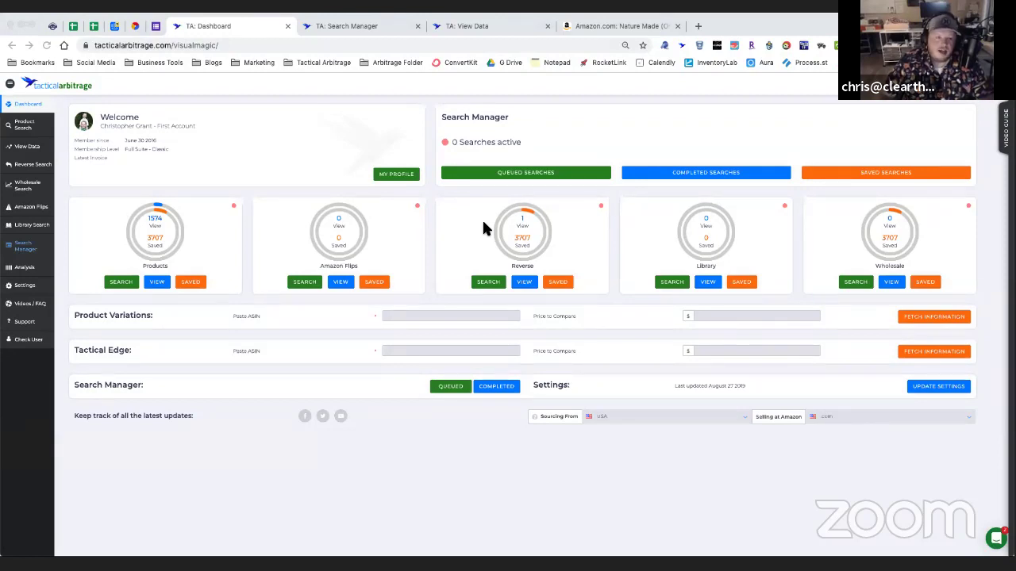
{"action": "left_click", "coordinate": [290, 168]}
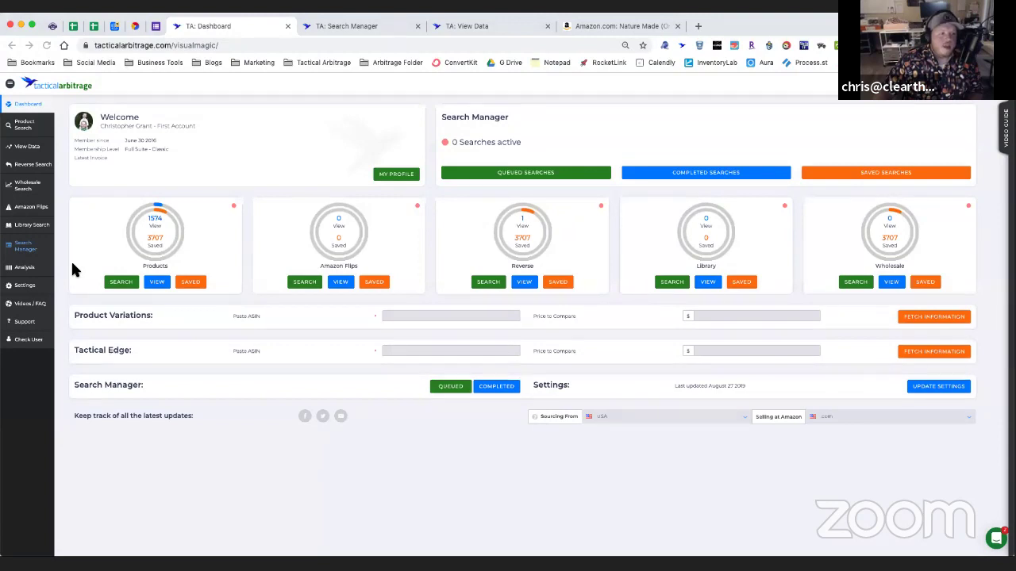
Go back to the vitamins results and inspect the first product's price and rank history chart
{"action": "left_click", "coordinate": [461, 24]}
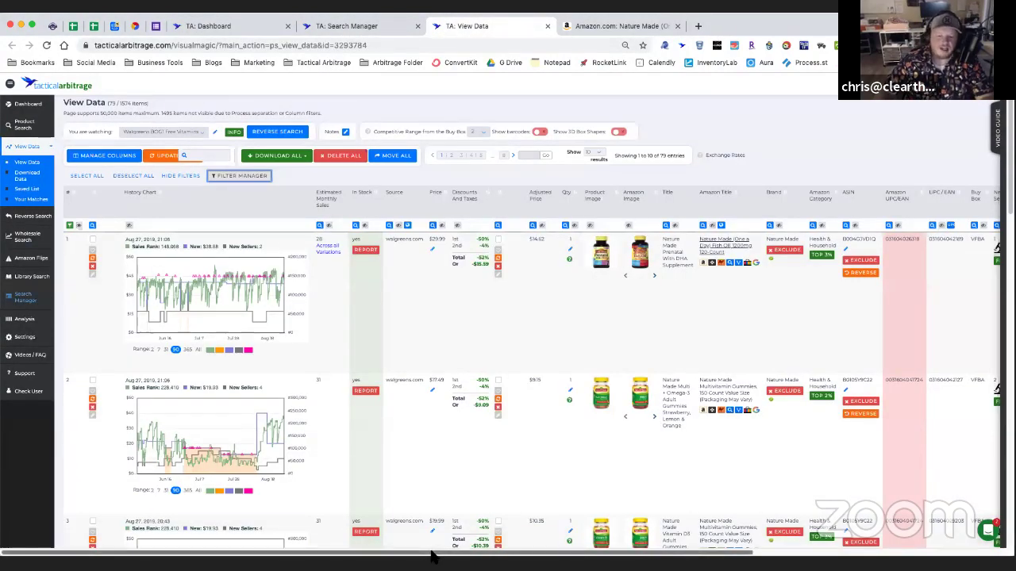
{"action": "left_click_drag", "start_coordinate": [436, 552], "coordinate": [446, 558]}
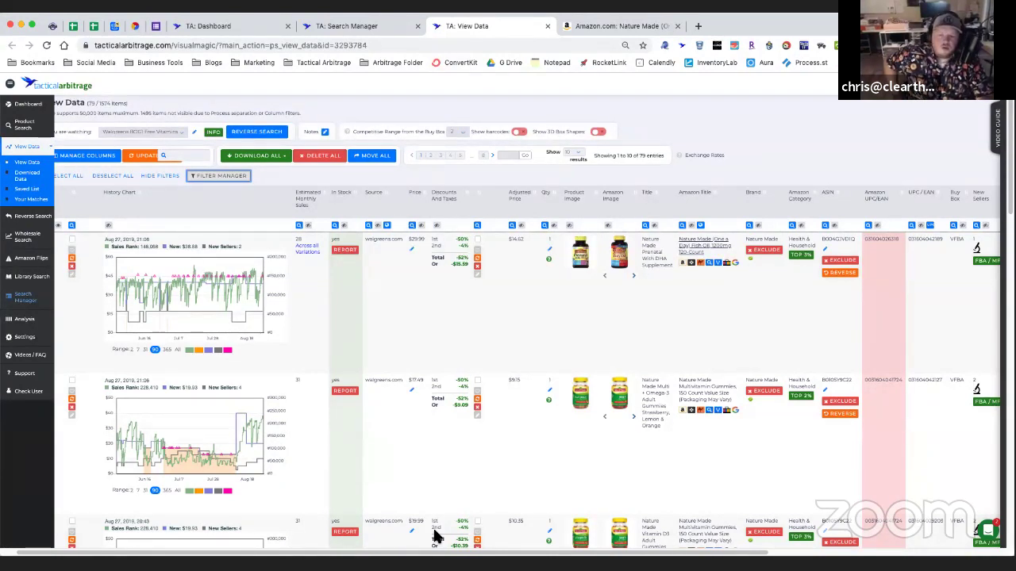
{"action": "mouse_move", "coordinate": [196, 283]}
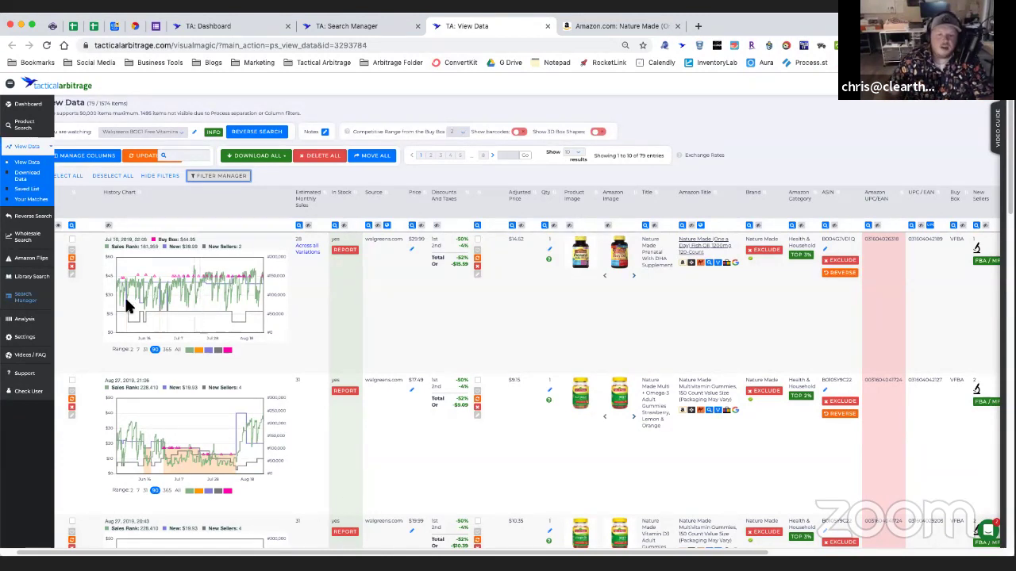
Open the first product's Walgreens and Amazon pages together, compare the two items, and close the product pages
{"action": "left_click", "coordinate": [718, 264]}
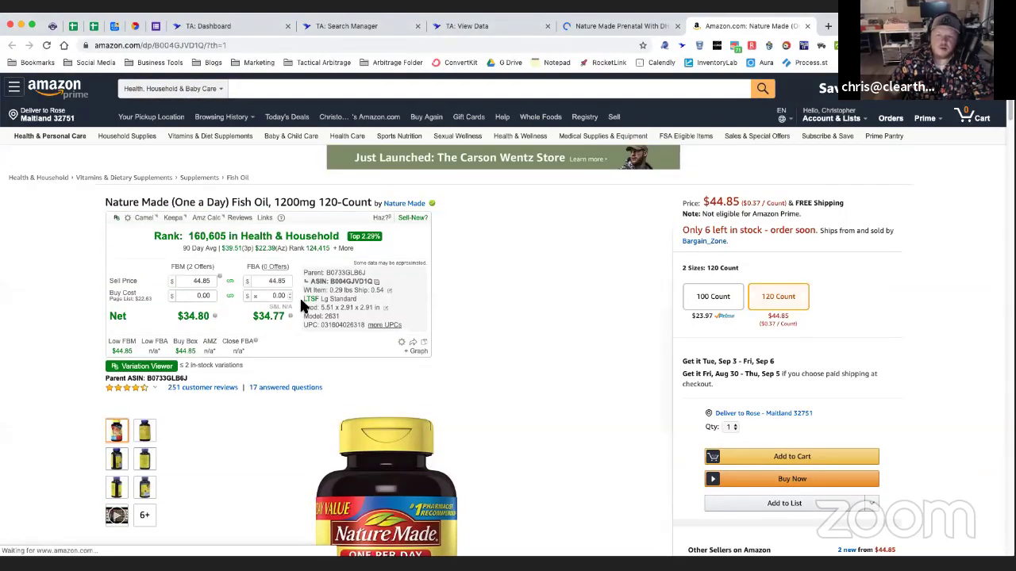
{"action": "left_click", "coordinate": [601, 26]}
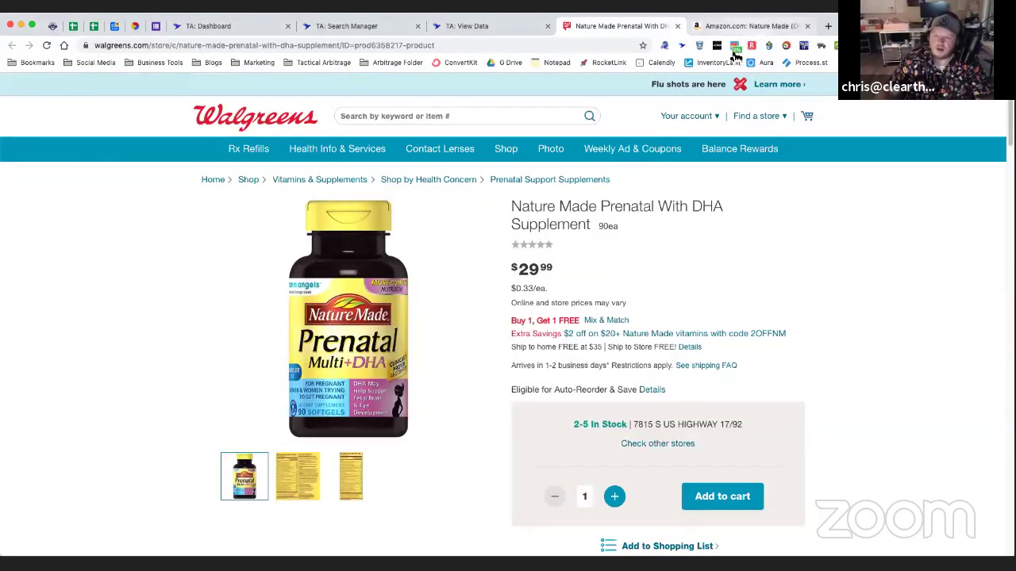
{"action": "left_click", "coordinate": [677, 27]}
{"action": "left_click", "coordinate": [677, 26]}
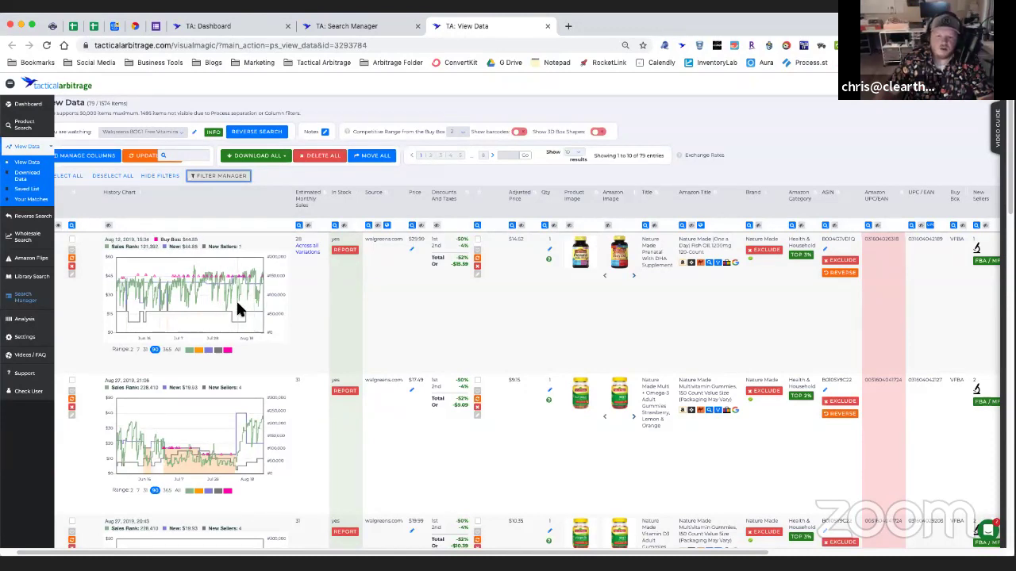
Move the first product, Nature Made Prenatal with DHA, to the folder "Scanned Items to Be Re-Checked (Possible Buys Go Here)"
{"action": "mouse_move", "coordinate": [587, 270]}
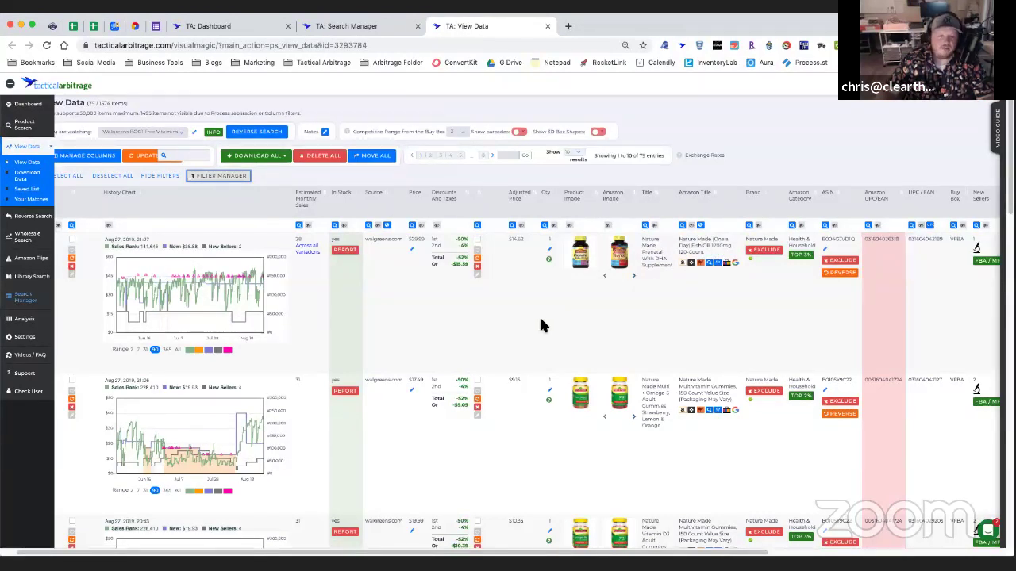
{"action": "left_click", "coordinate": [72, 239]}
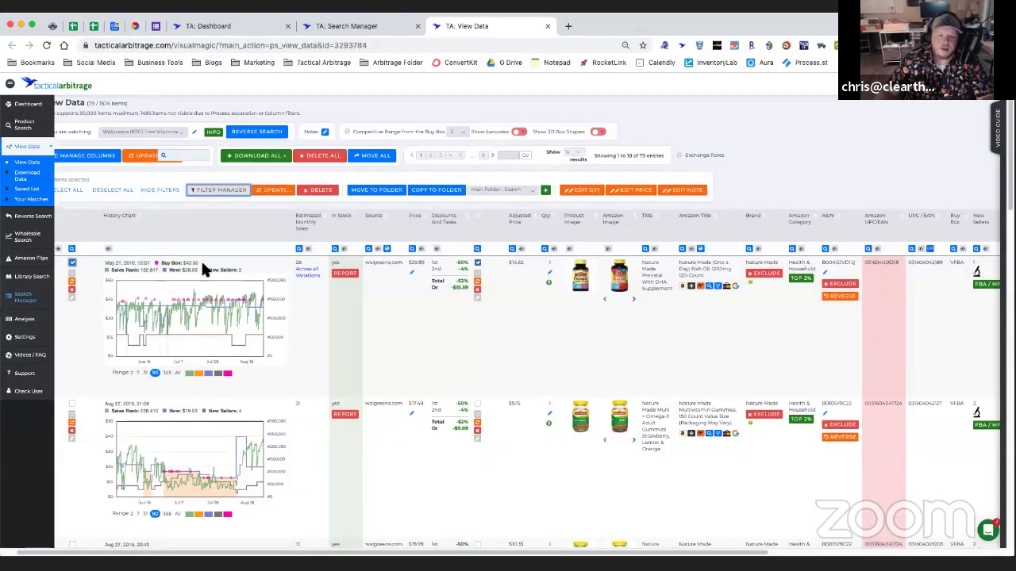
{"action": "left_click", "coordinate": [546, 190]}
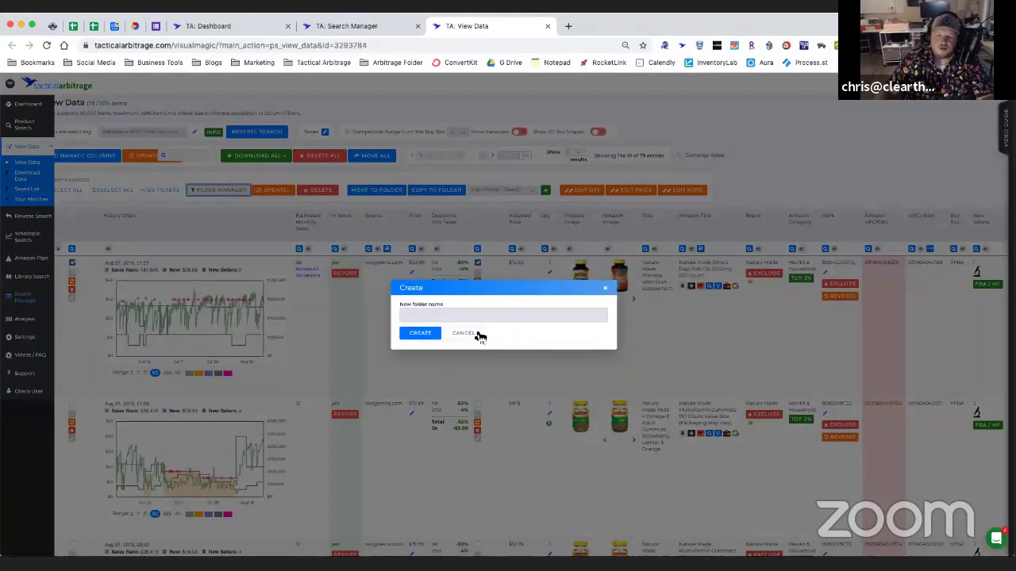
{"action": "left_click", "coordinate": [519, 226]}
{"action": "left_click", "coordinate": [531, 191]}
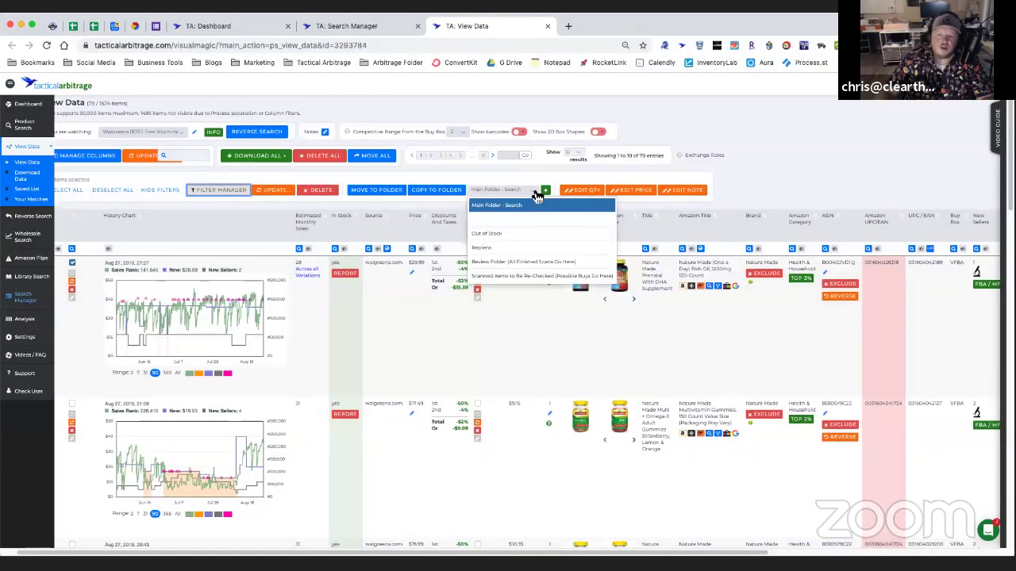
{"action": "left_click", "coordinate": [518, 277]}
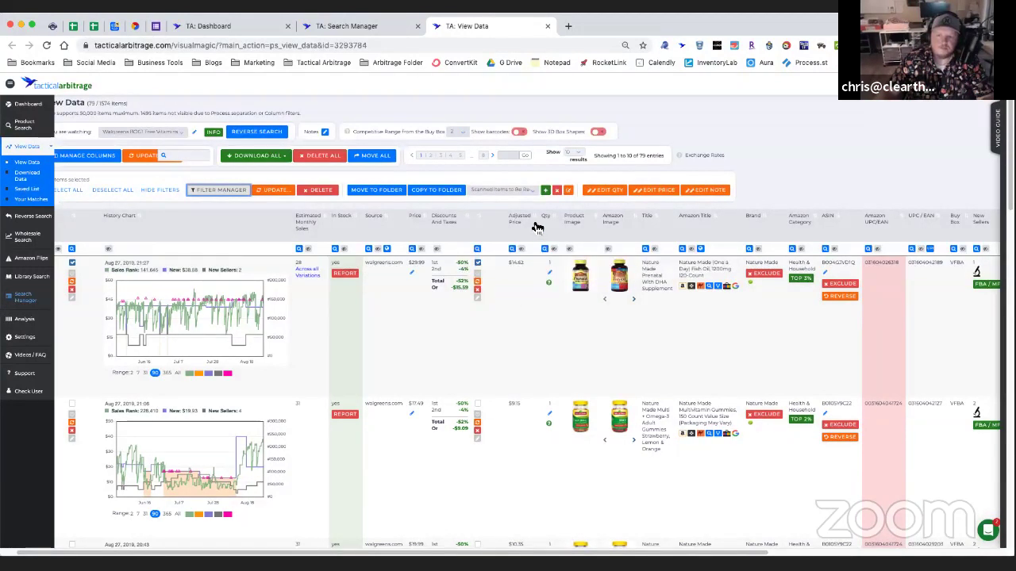
{"action": "left_click", "coordinate": [387, 193]}
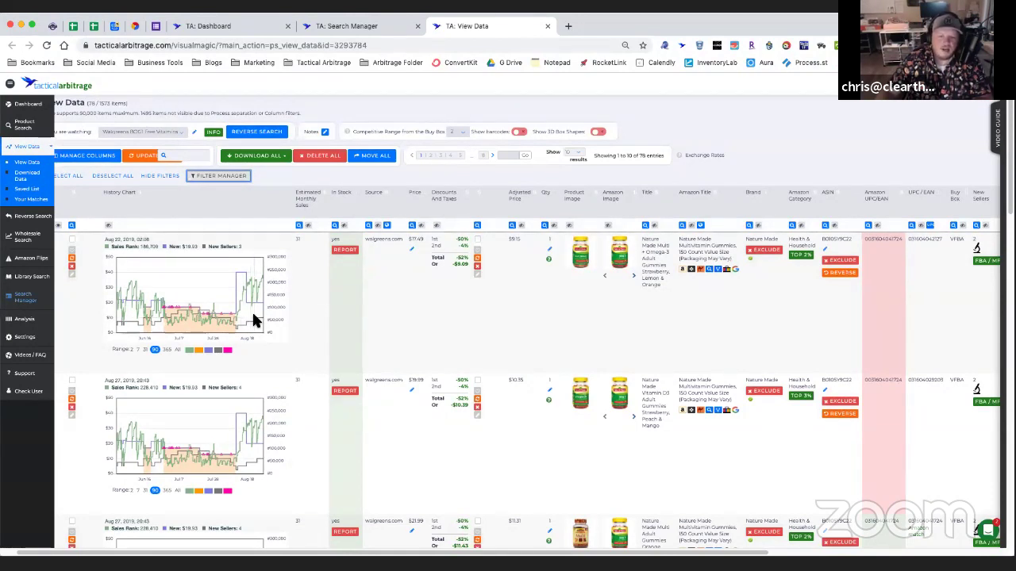
Move the Nature Made Vitamin C 1000 mg product to the "Scanned Items to Be Re-Checked (Possible Buys Go Here)" folder
{"action": "scroll", "coordinate": [548, 309], "scroll_direction": "down", "scroll_amount": 3}
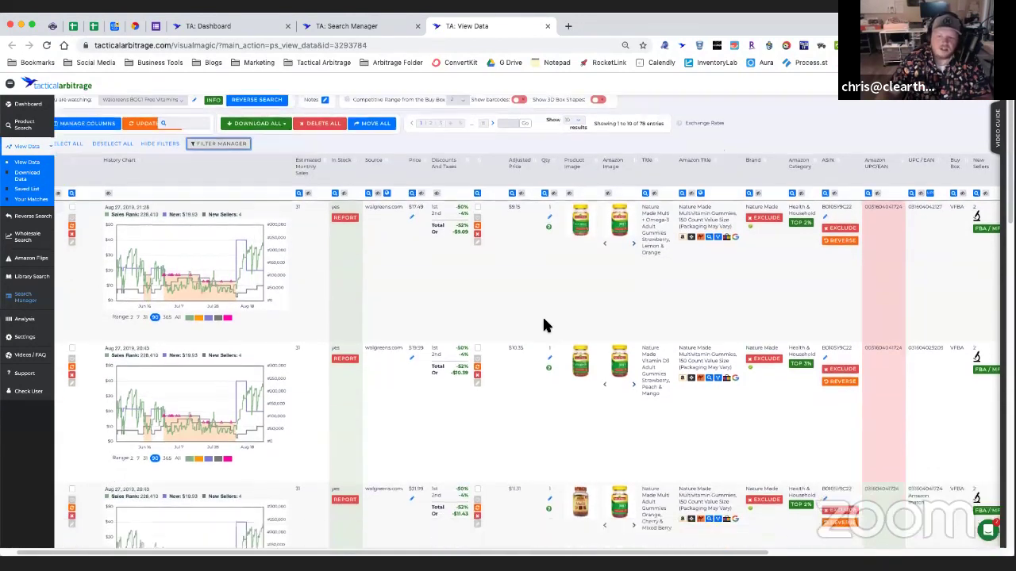
{"action": "scroll", "coordinate": [338, 313], "scroll_direction": "down", "scroll_amount": 5}
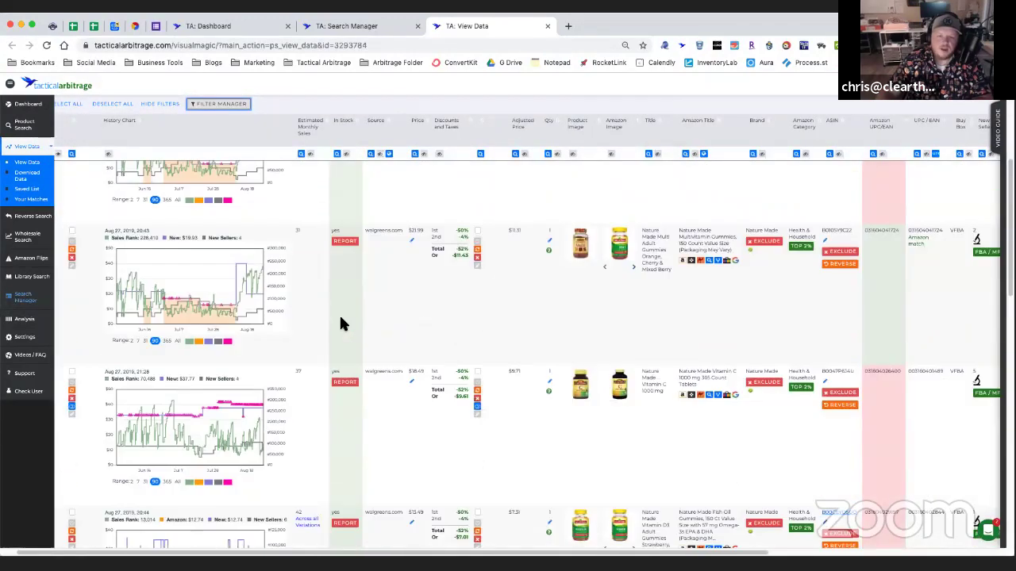
{"action": "scroll", "coordinate": [329, 314], "scroll_direction": "down", "scroll_amount": 2}
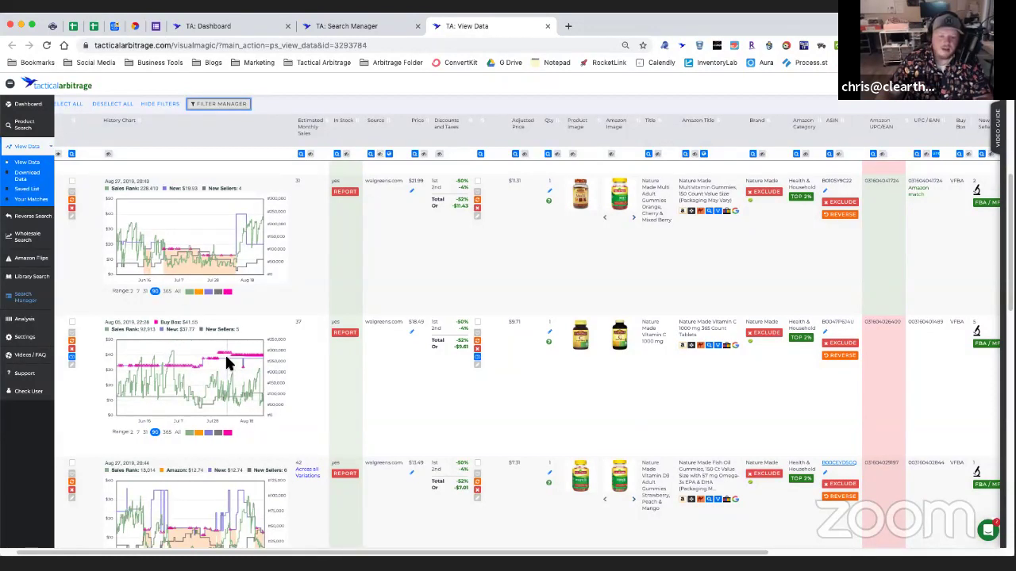
{"action": "mouse_move", "coordinate": [585, 349]}
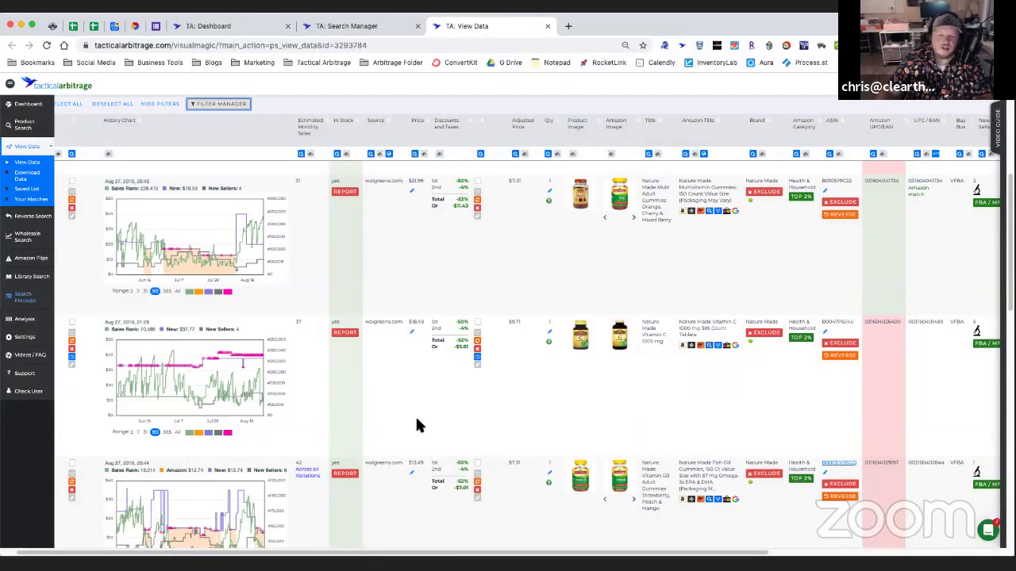
{"action": "left_click", "coordinate": [73, 340]}
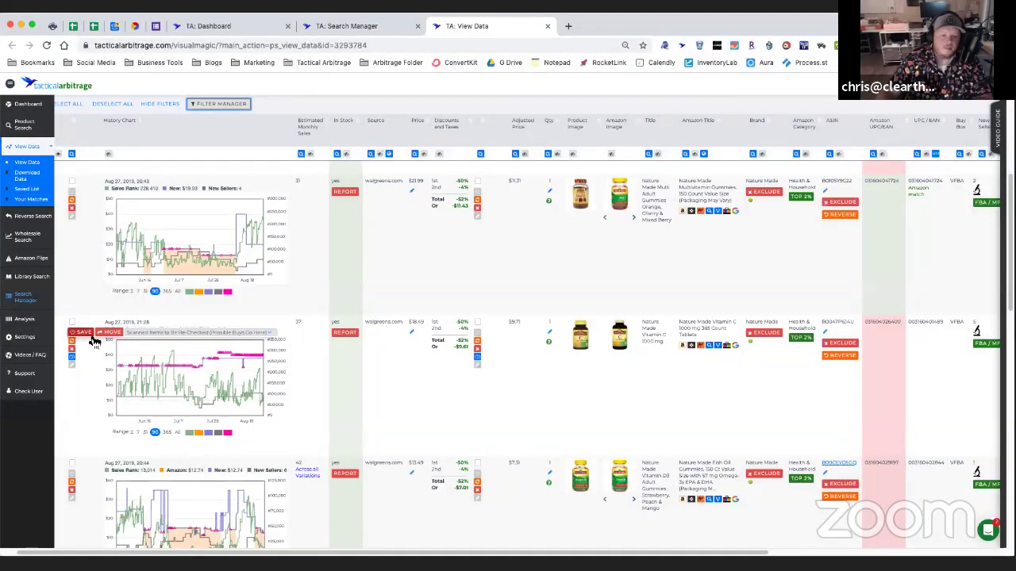
{"action": "left_click", "coordinate": [112, 334]}
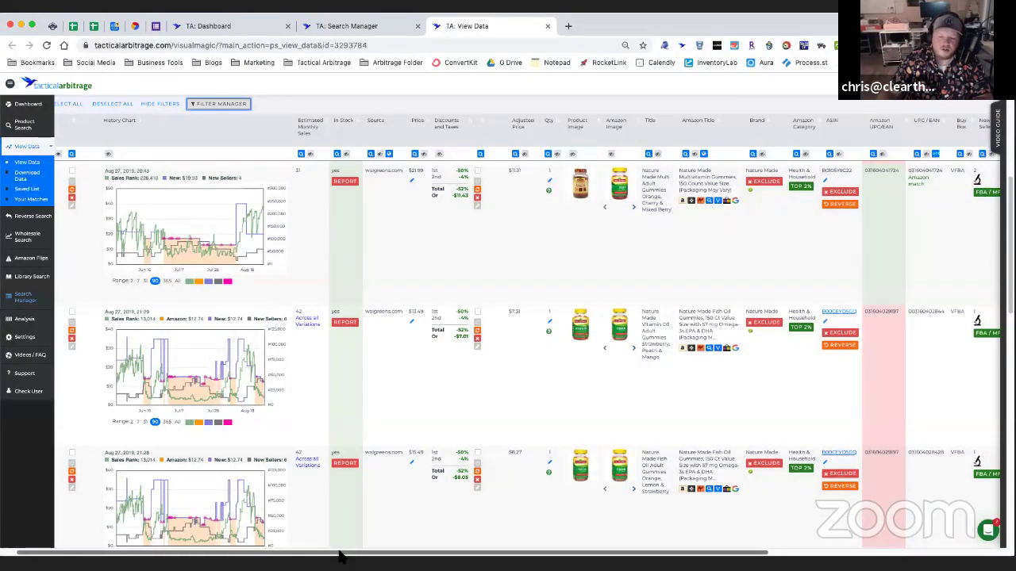
Check the profit figures and history chart of the Nature Made Fish Oil Gummies match and examine its Amazon listing's price and offers
{"action": "scroll", "coordinate": [341, 553], "scroll_direction": "right", "scroll_amount": 8}
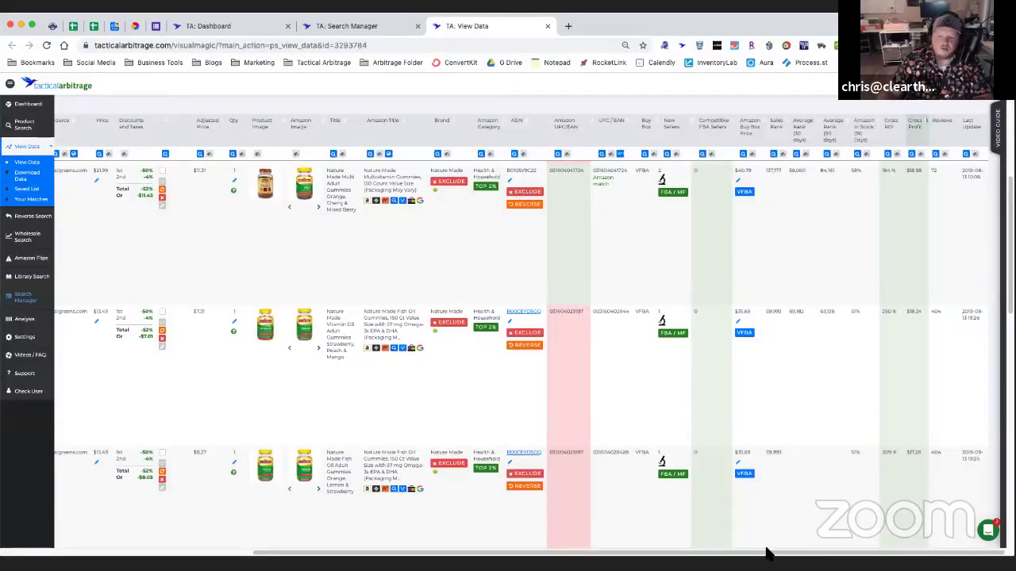
{"action": "left_click_drag", "start_coordinate": [763, 553], "coordinate": [317, 552]}
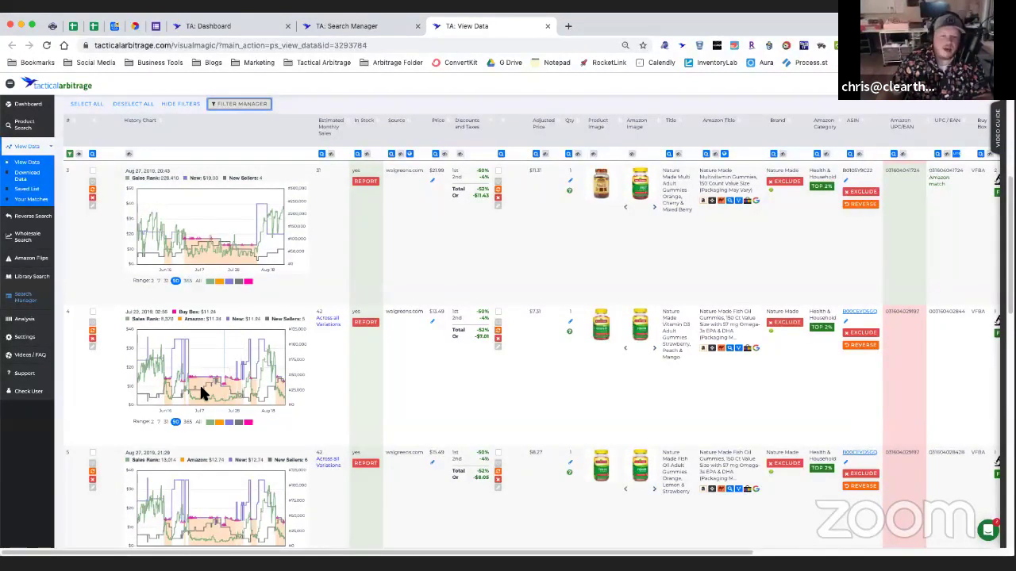
{"action": "left_click", "coordinate": [711, 319]}
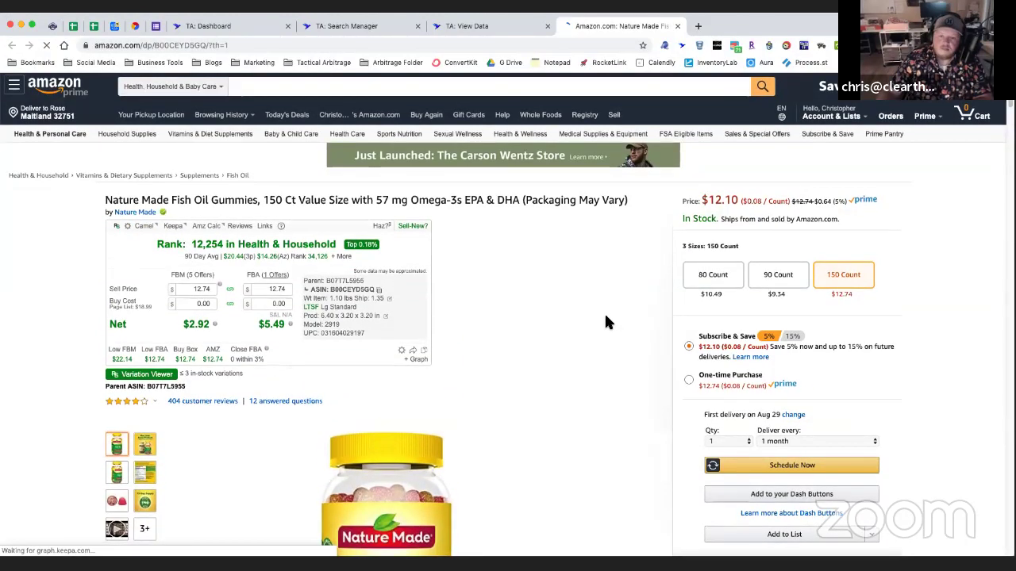
{"action": "scroll", "coordinate": [603, 312], "scroll_direction": "down", "scroll_amount": 1}
{"action": "scroll", "coordinate": [597, 326], "scroll_direction": "down", "scroll_amount": 1}
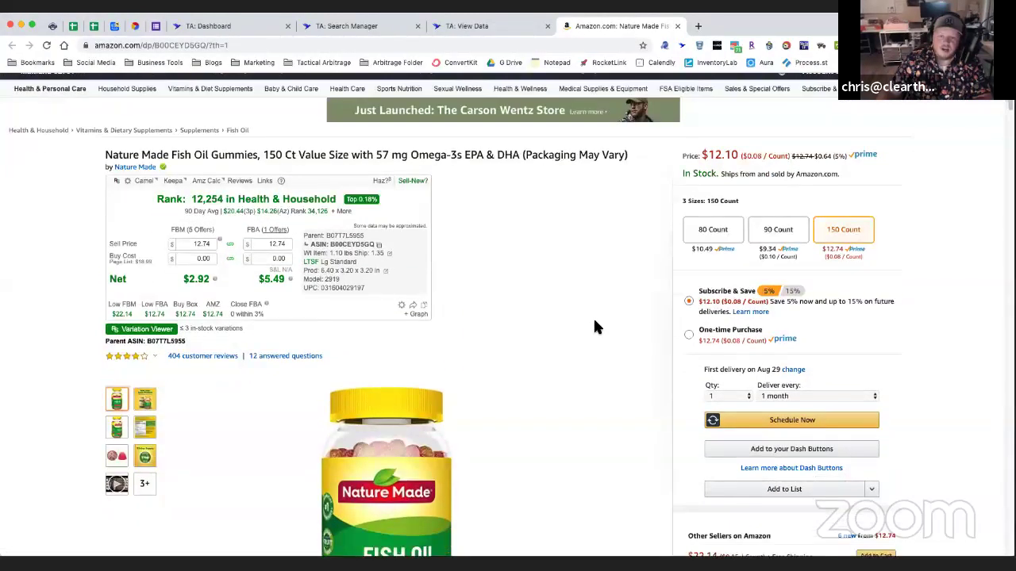
{"action": "scroll", "coordinate": [597, 326], "scroll_direction": "down", "scroll_amount": 1}
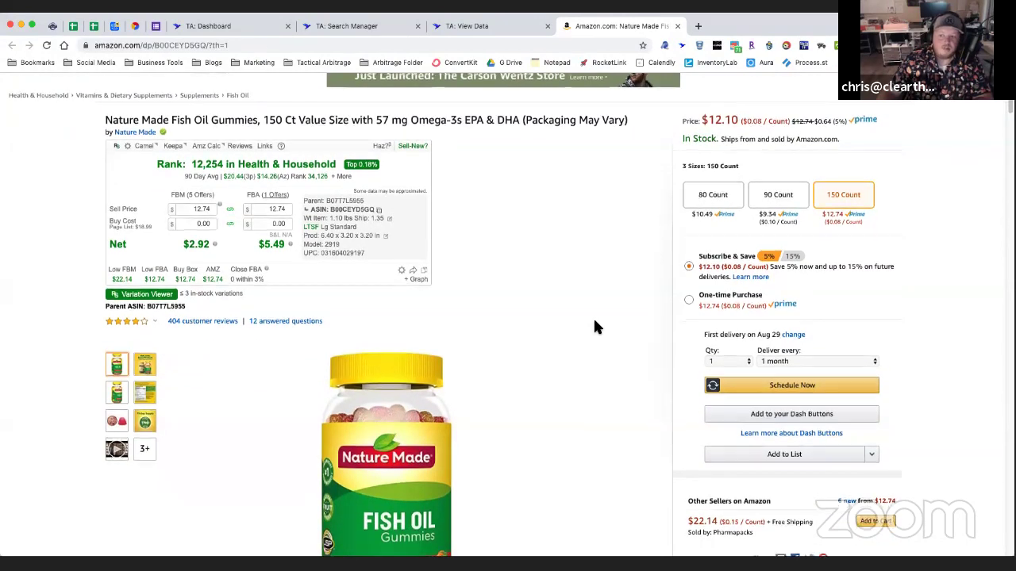
{"action": "scroll", "coordinate": [597, 327], "scroll_direction": "down", "scroll_amount": 1}
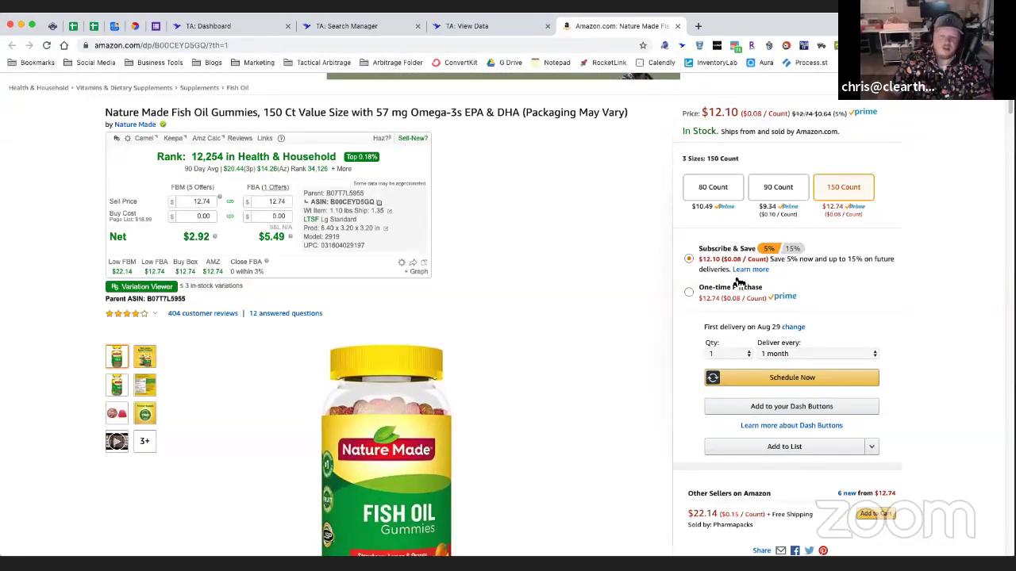
{"action": "scroll", "coordinate": [626, 339], "scroll_direction": "down", "scroll_amount": 1}
{"action": "scroll", "coordinate": [624, 339], "scroll_direction": "down", "scroll_amount": 10}
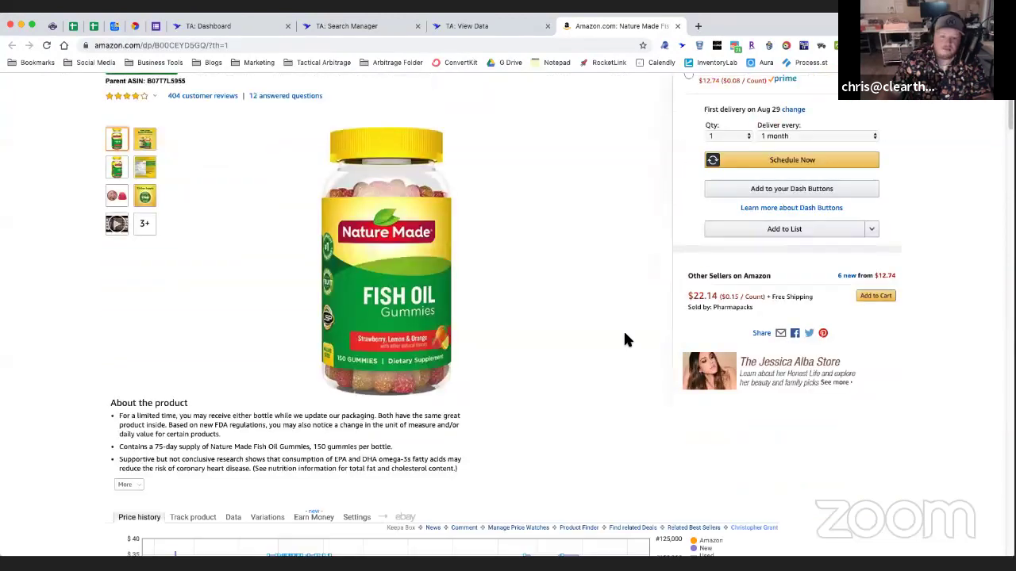
Examine the three-month price history and sales rank chart on the Fish Oil Gummies Amazon page
{"action": "scroll", "coordinate": [624, 340], "scroll_direction": "down", "scroll_amount": 1}
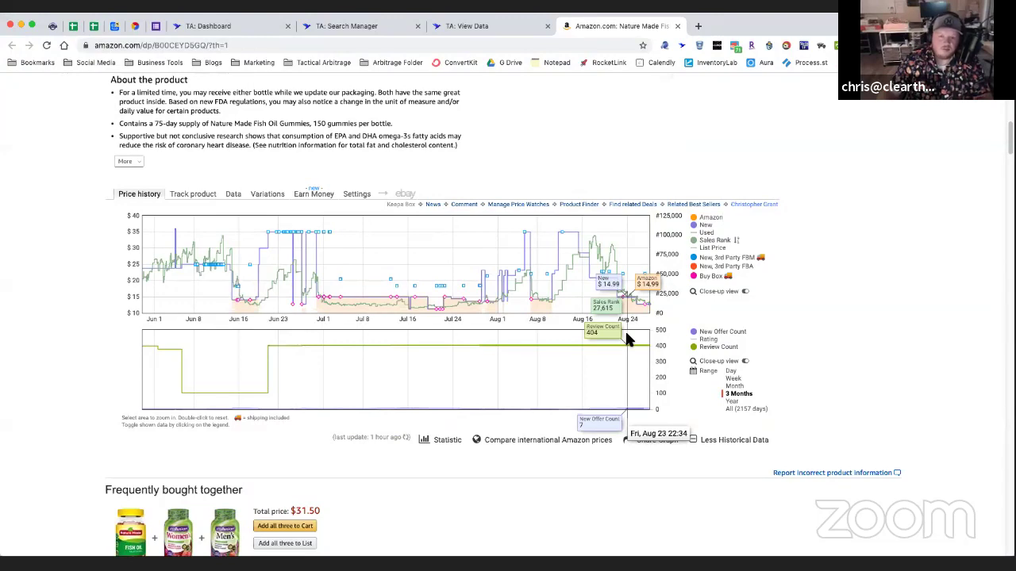
{"action": "scroll", "coordinate": [626, 340], "scroll_direction": "down", "scroll_amount": 1}
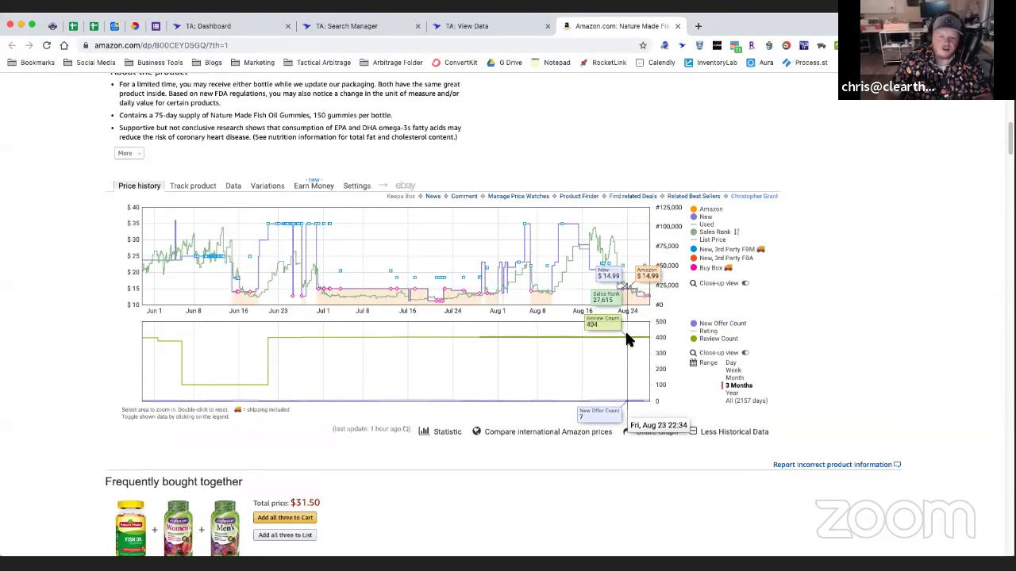
{"action": "scroll", "coordinate": [626, 339], "scroll_direction": "down", "scroll_amount": 1}
{"action": "scroll", "coordinate": [492, 373], "scroll_direction": "down", "scroll_amount": 2}
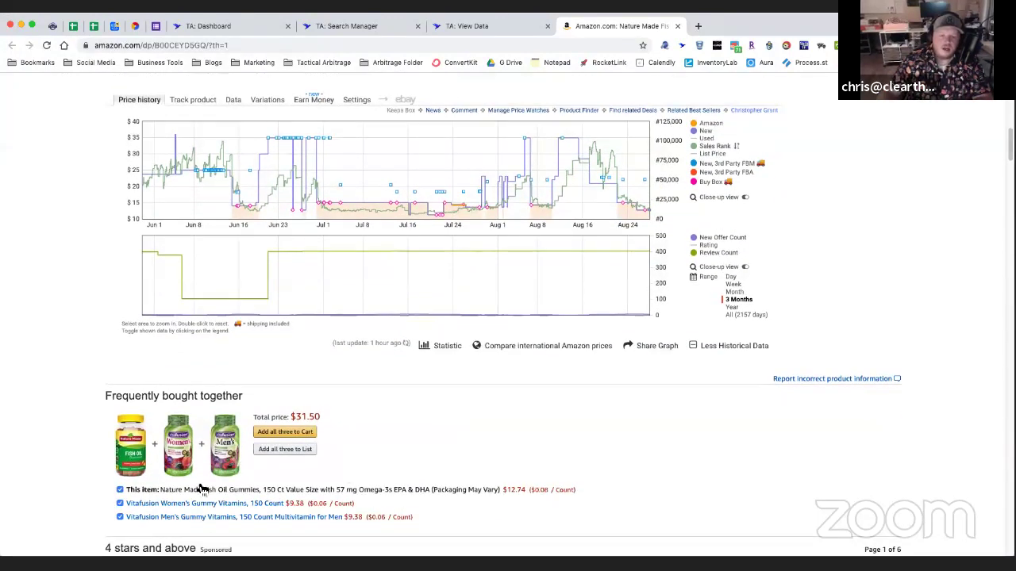
{"action": "mouse_move", "coordinate": [190, 464]}
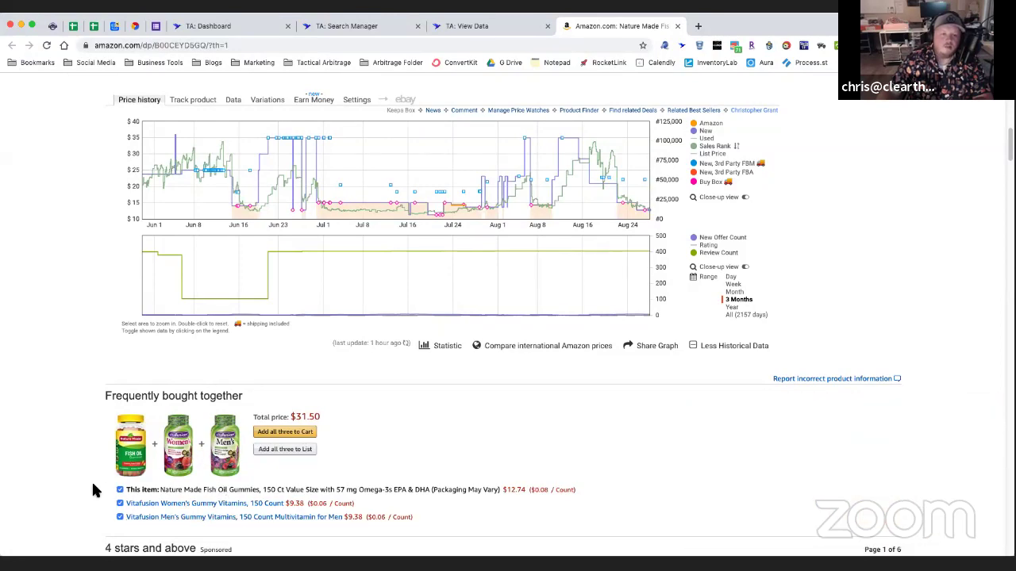
{"action": "scroll", "coordinate": [401, 456], "scroll_direction": "up", "scroll_amount": 10}
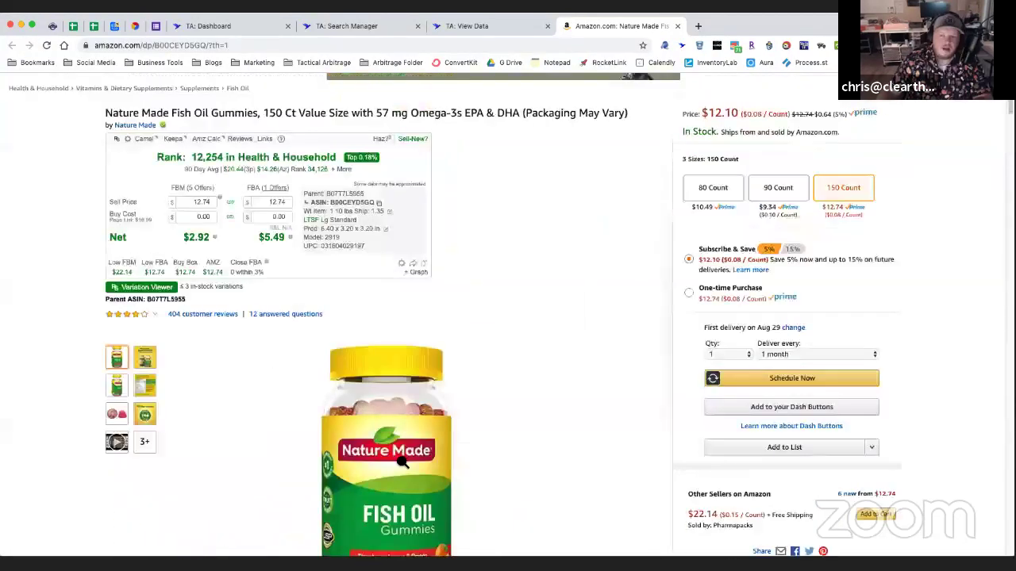
{"action": "scroll", "coordinate": [401, 463], "scroll_direction": "up", "scroll_amount": 2}
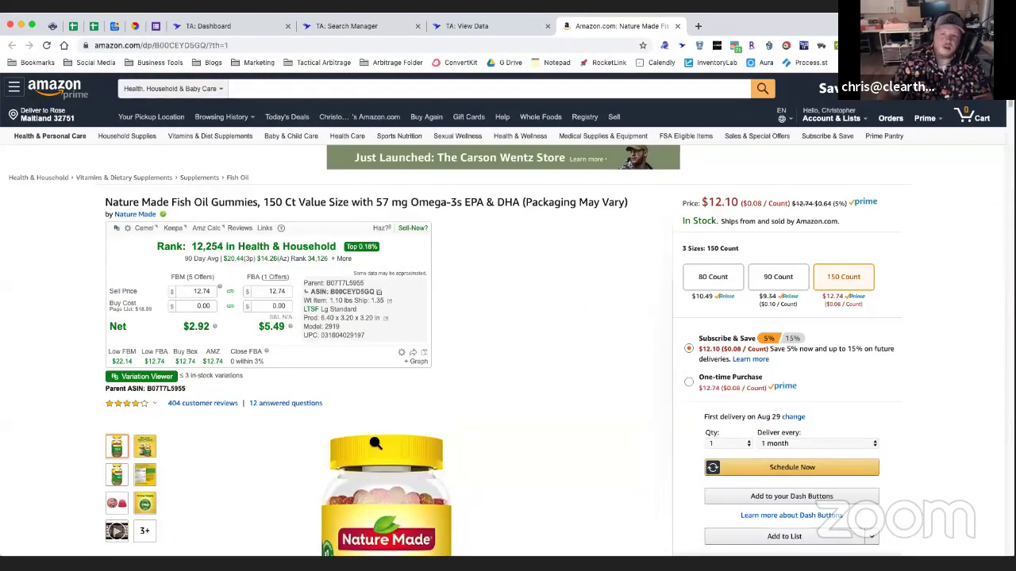
Return to the vitamins results and edit the quantity of the Nature's Bounty Saw Palmetto match, whose Amazon listing is a pack of 2
{"action": "left_click", "coordinate": [472, 24]}
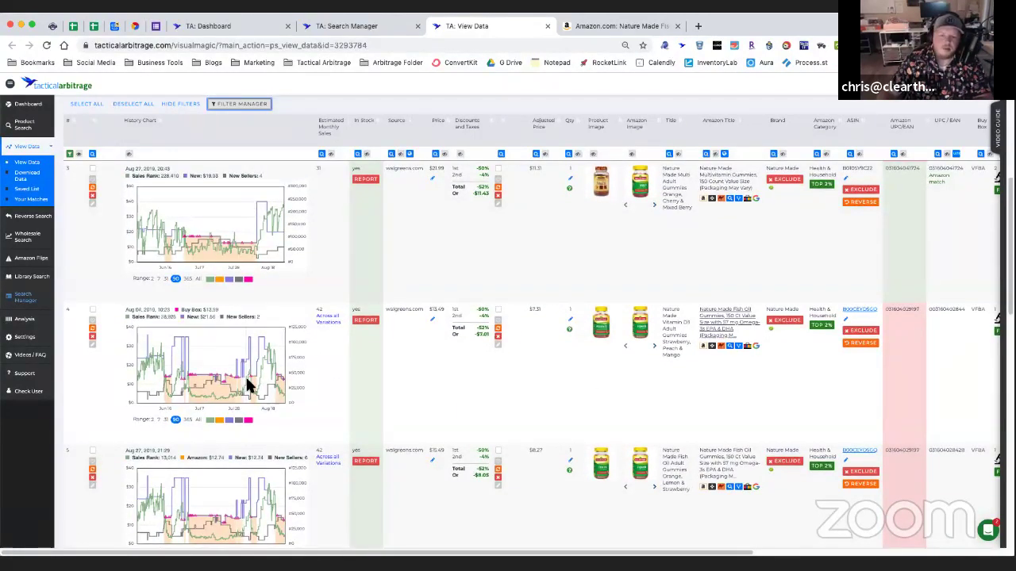
{"action": "scroll", "coordinate": [292, 388], "scroll_direction": "down", "scroll_amount": 3}
{"action": "scroll", "coordinate": [290, 387], "scroll_direction": "down", "scroll_amount": 2}
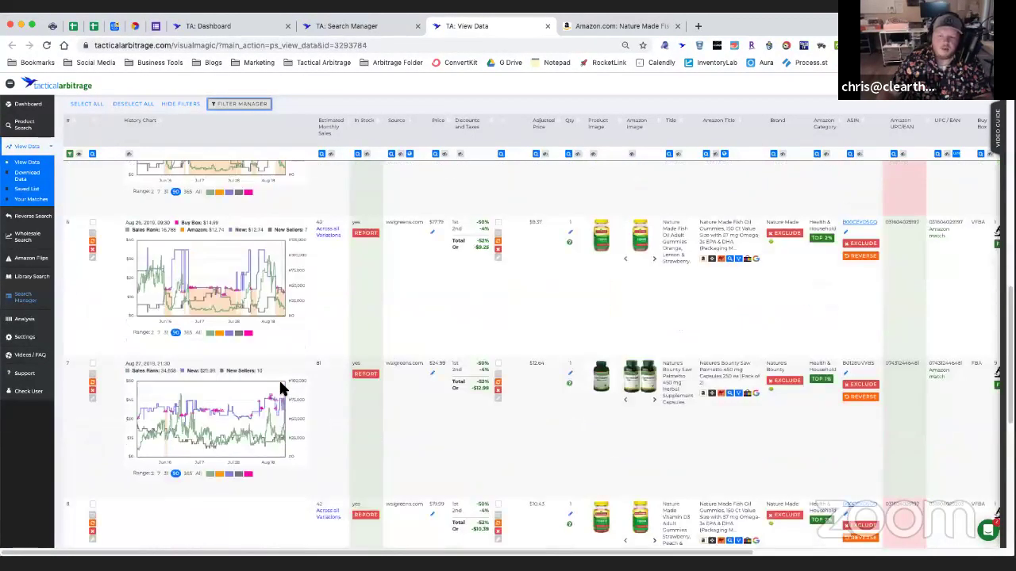
{"action": "scroll", "coordinate": [439, 555], "scroll_direction": "right", "scroll_amount": 5}
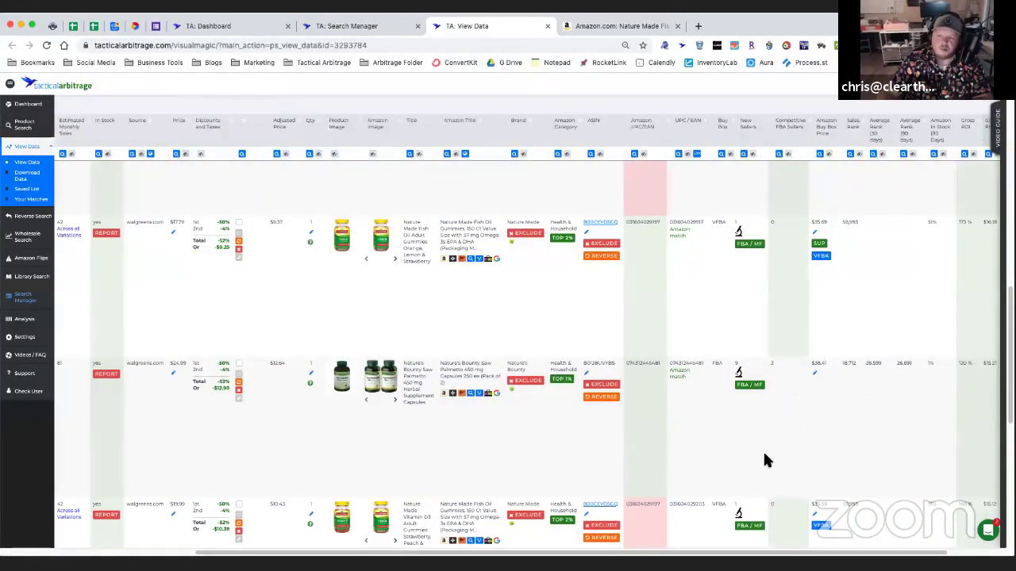
{"action": "left_click_drag", "start_coordinate": [644, 554], "coordinate": [330, 557]}
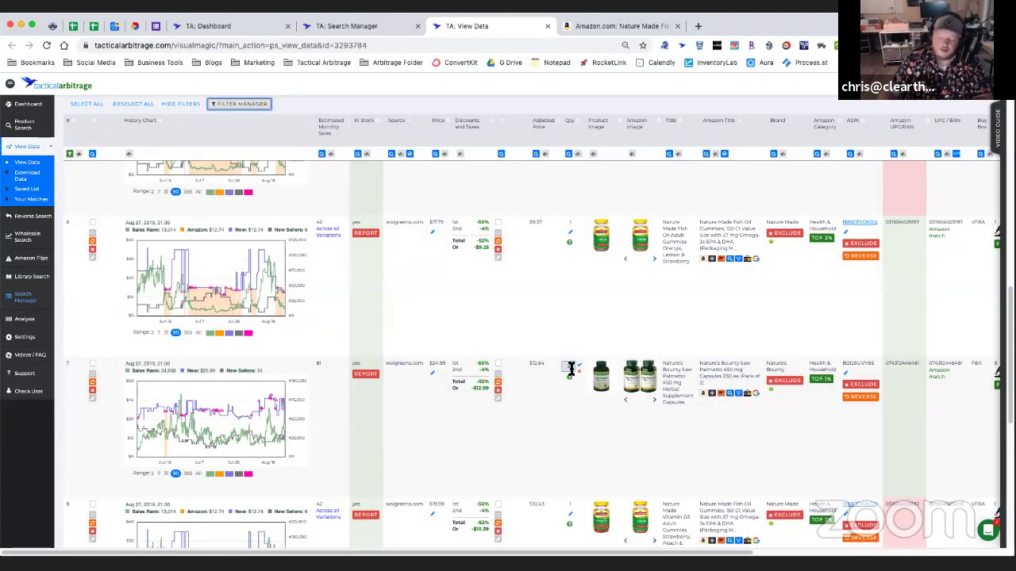
{"action": "key", "text": "Return"}
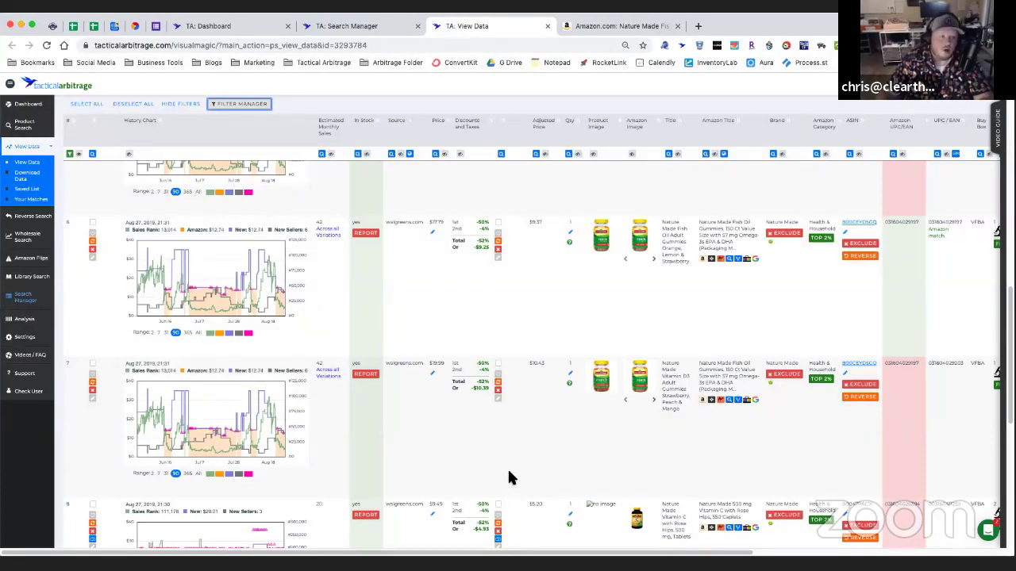
Filter the vitamins matches by gross ROI, with 20 as the lower limit plus an upper limit
{"action": "scroll", "coordinate": [507, 476], "scroll_direction": "up", "scroll_amount": 10}
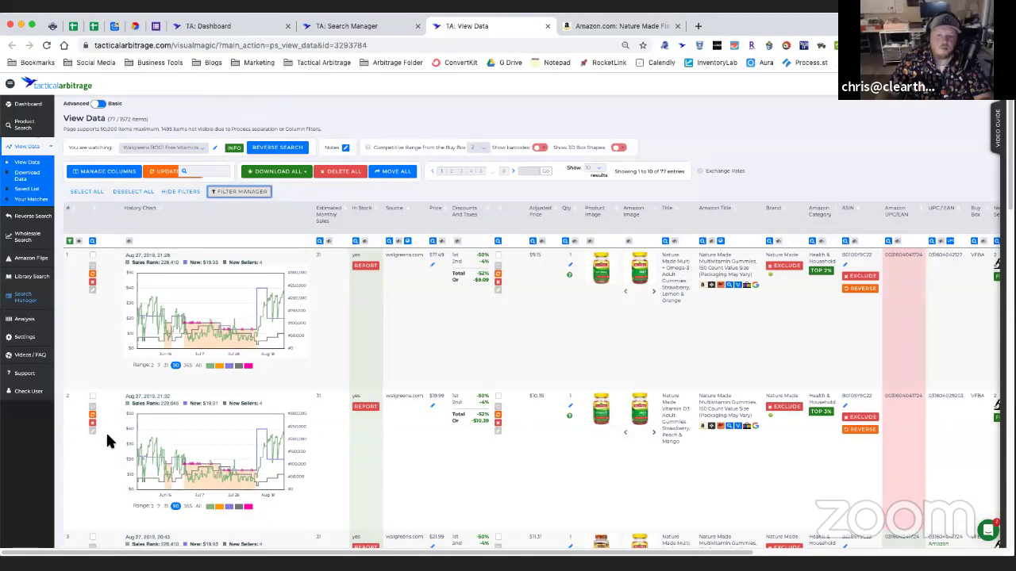
{"action": "scroll", "coordinate": [467, 553], "scroll_direction": "right", "scroll_amount": 2}
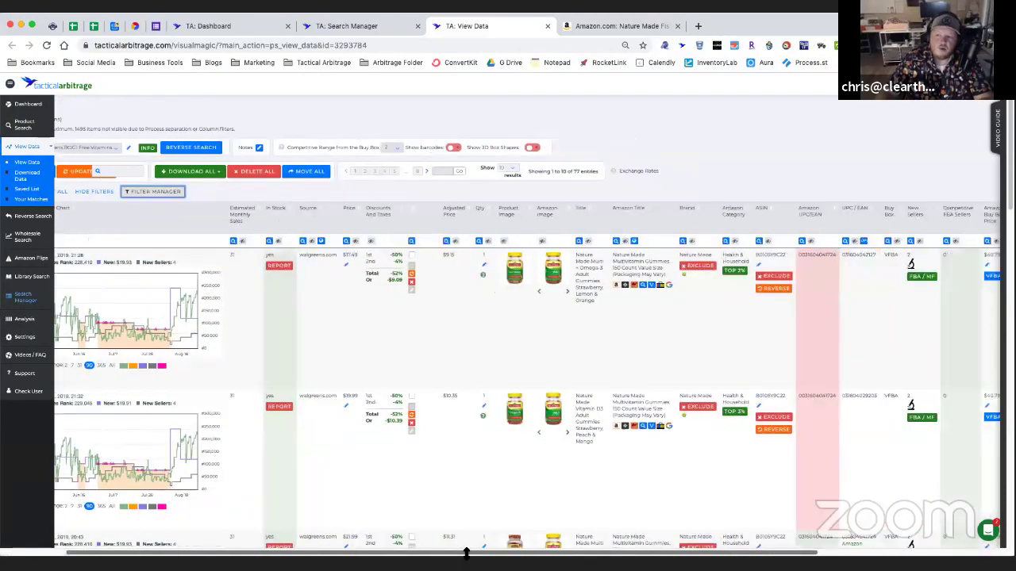
{"action": "scroll", "coordinate": [467, 553], "scroll_direction": "right", "scroll_amount": 6}
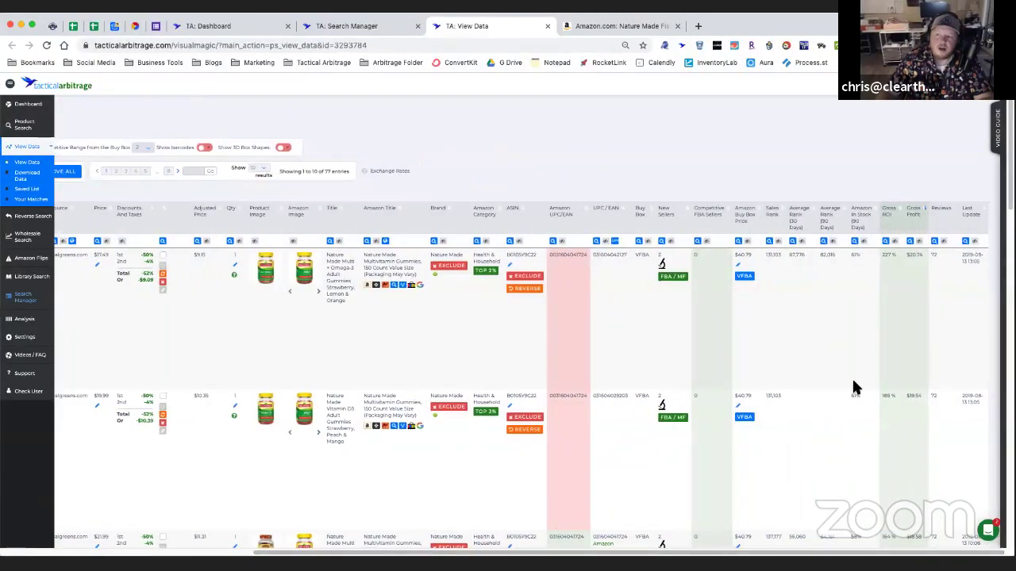
{"action": "left_click", "coordinate": [912, 244]}
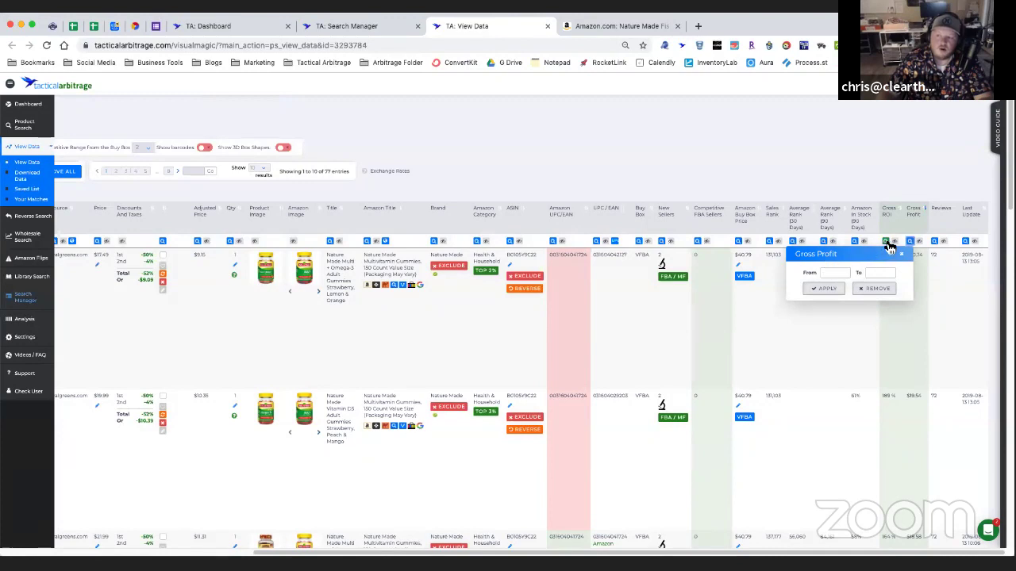
{"action": "left_click", "coordinate": [886, 241]}
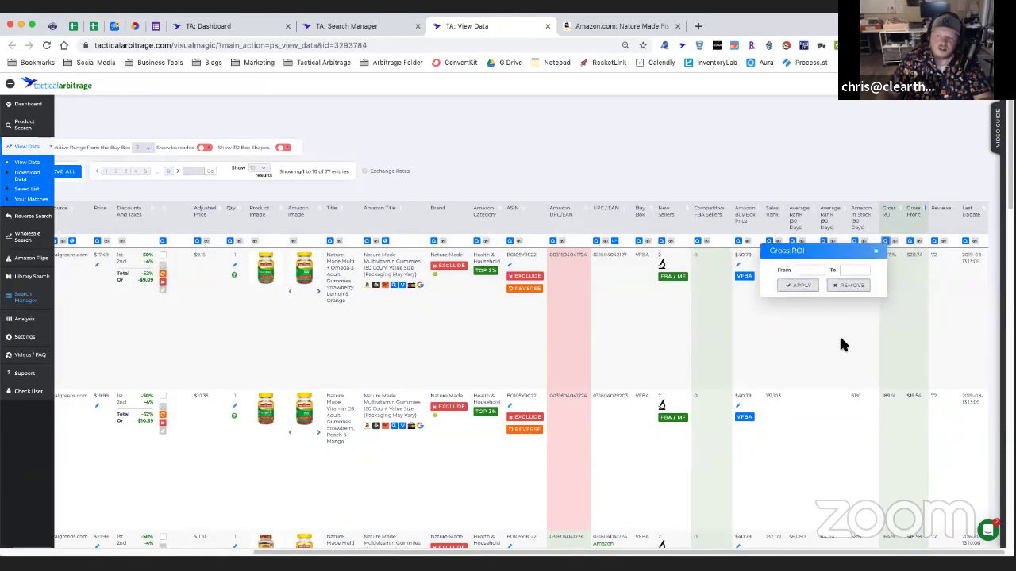
{"action": "left_click", "coordinate": [808, 271]}
{"action": "type", "text": "20"}
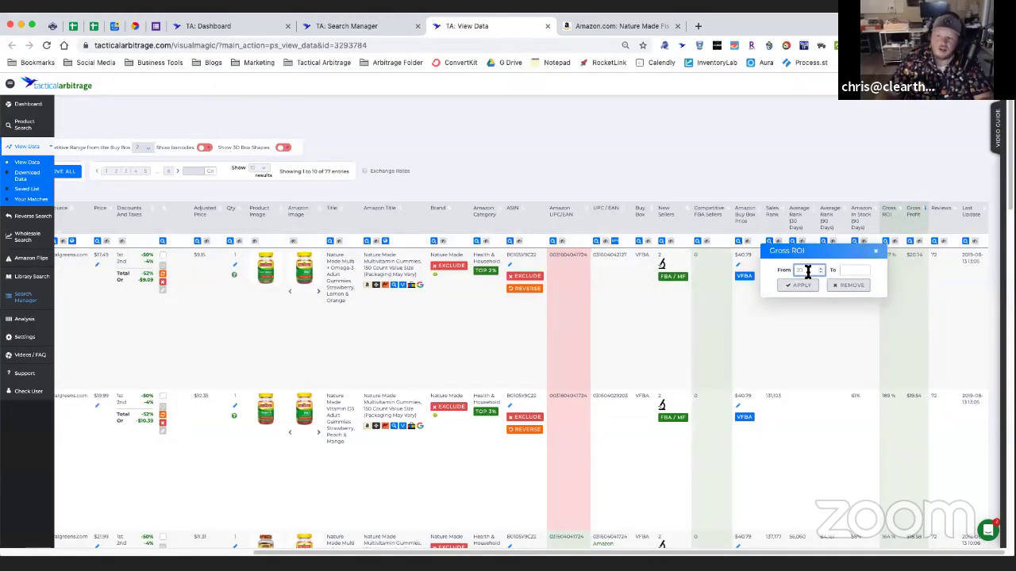
{"action": "left_click", "coordinate": [842, 271]}
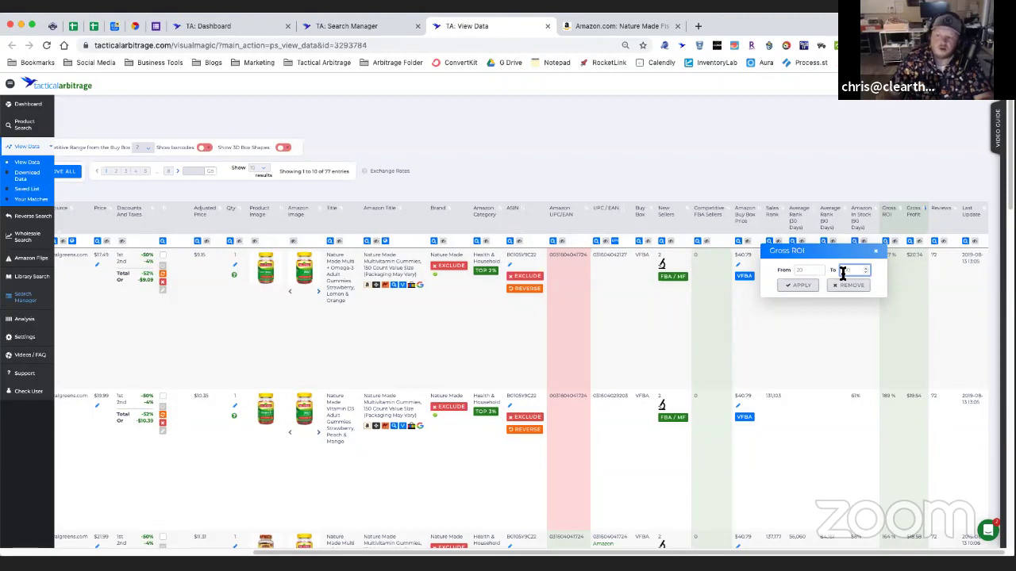
{"action": "left_click", "coordinate": [796, 286]}
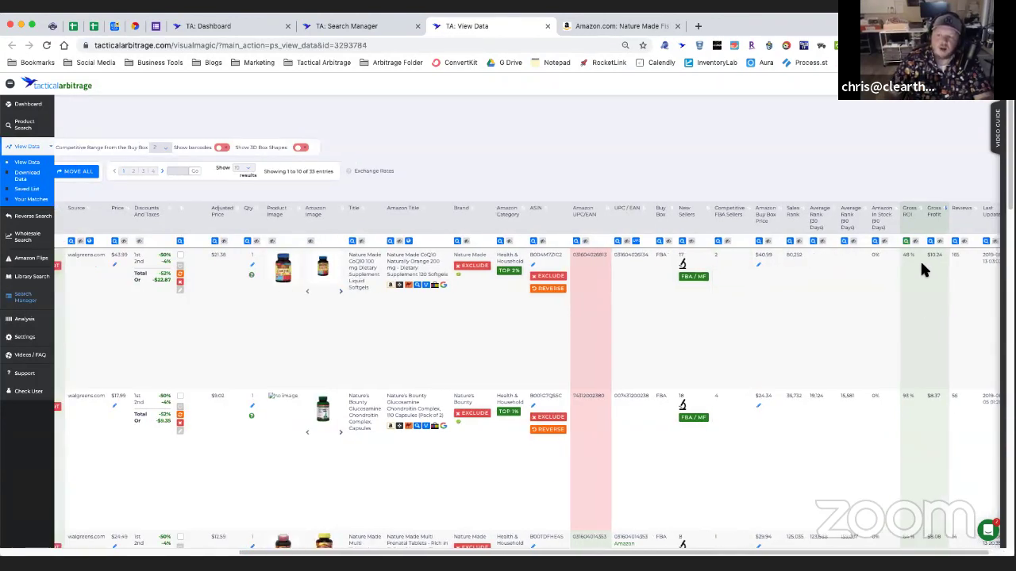
Sort the filtered matches by gross ROI in both directions, and finally by adjusted price from highest to lowest
{"action": "left_click", "coordinate": [910, 212]}
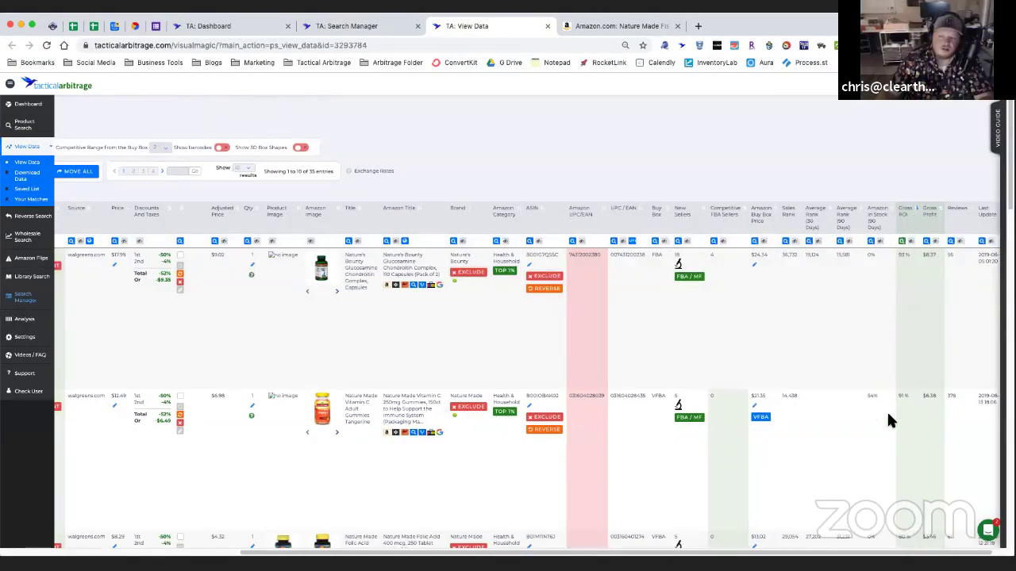
{"action": "left_click", "coordinate": [909, 212]}
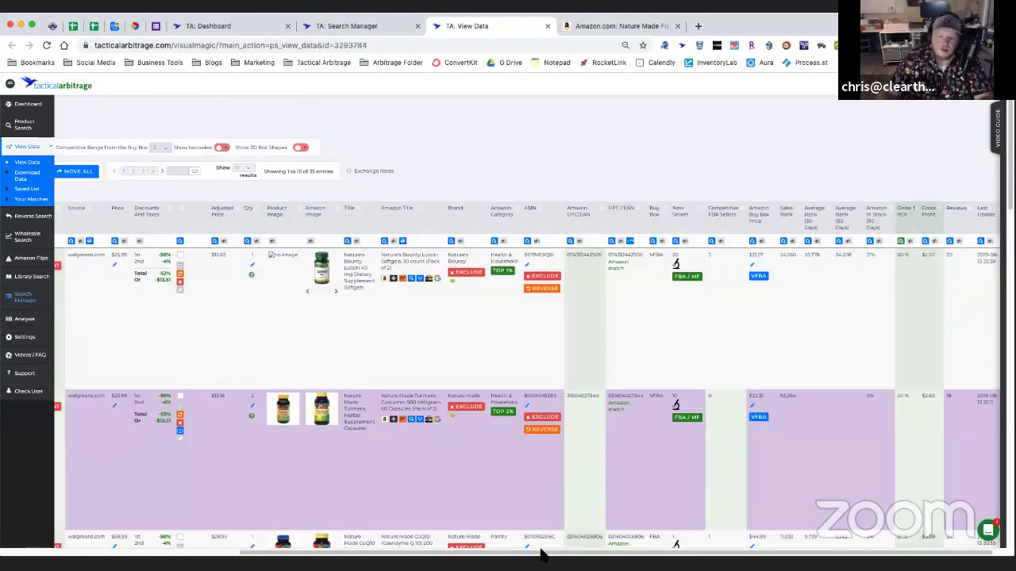
{"action": "left_click_drag", "start_coordinate": [526, 553], "coordinate": [317, 560]}
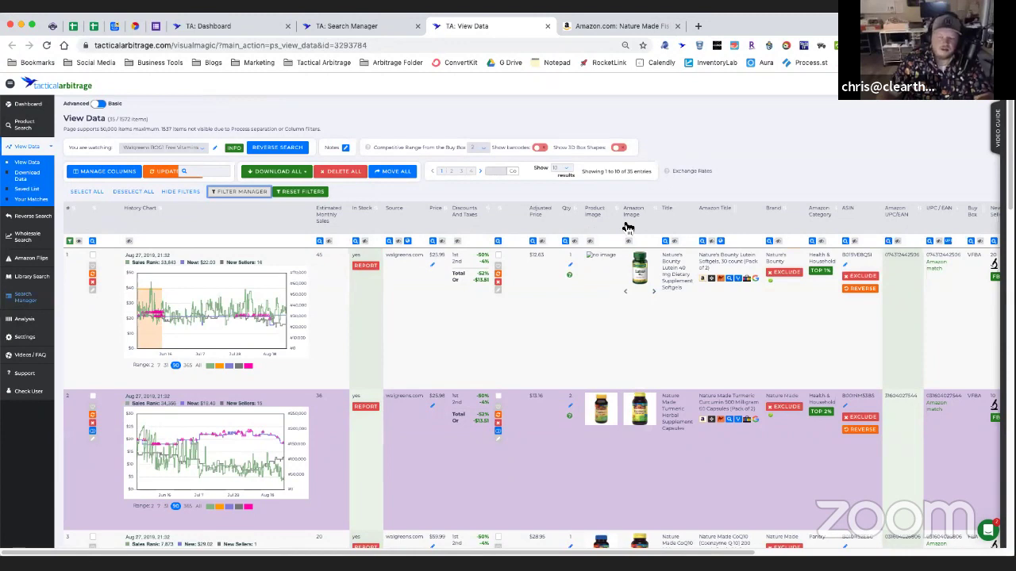
{"action": "left_click", "coordinate": [540, 218]}
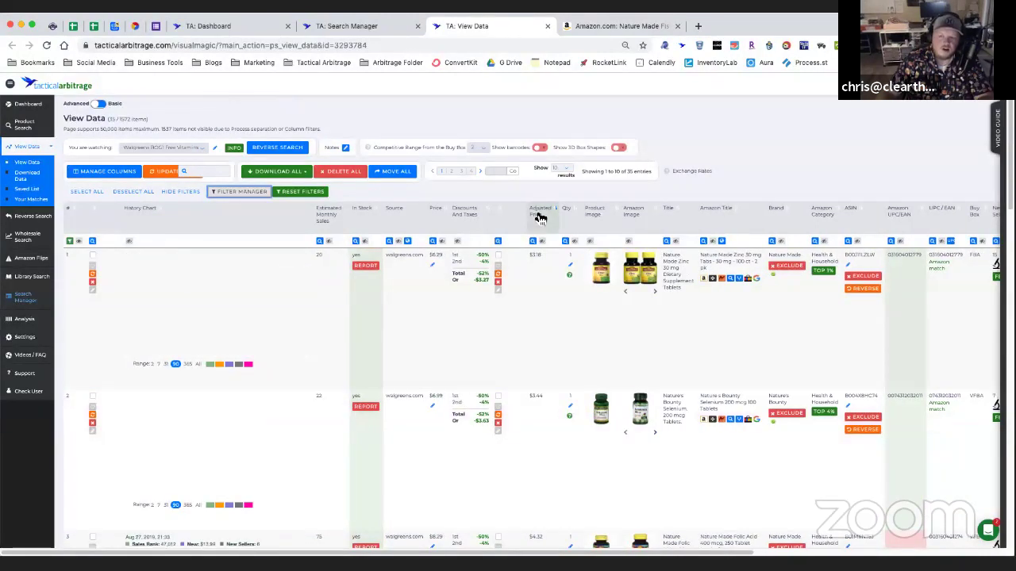
{"action": "left_click", "coordinate": [540, 218]}
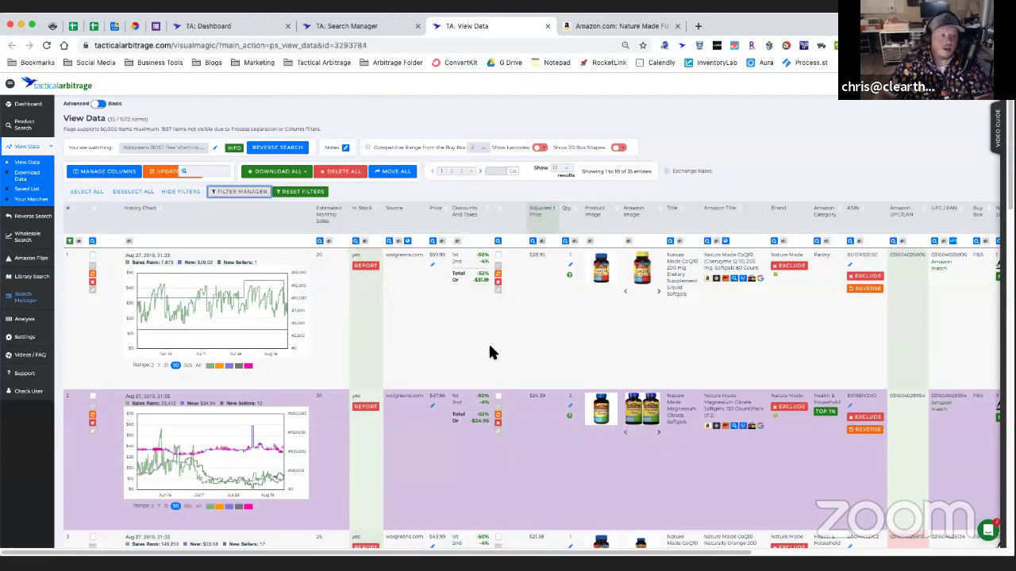
Review the Nature Made Magnesium Citrate pack of 2 match, comparing its images, quantity, gross ROI, gross profit and history chart
{"action": "scroll", "coordinate": [489, 338], "scroll_direction": "down", "scroll_amount": 1}
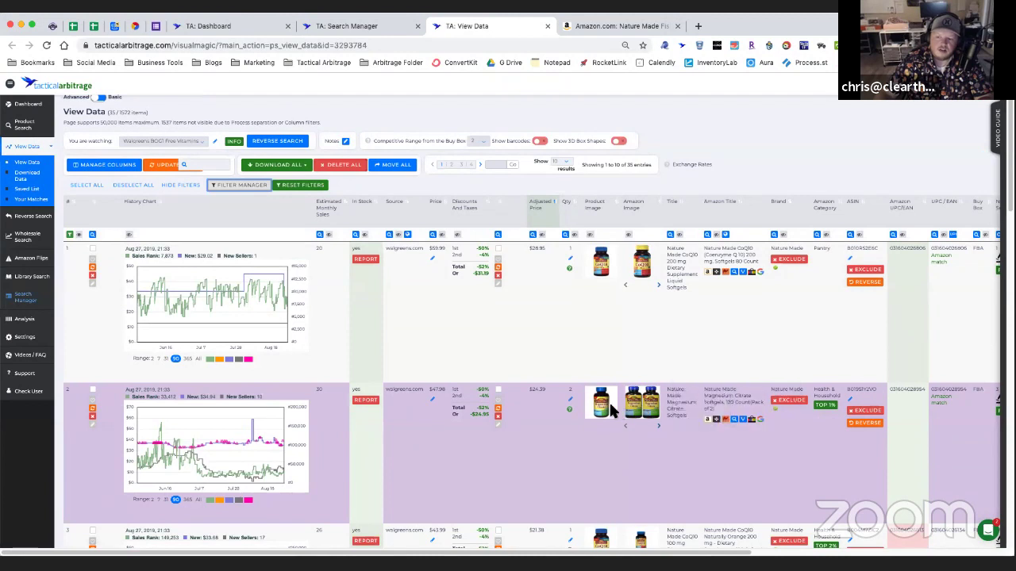
{"action": "mouse_move", "coordinate": [619, 408]}
{"action": "mouse_move", "coordinate": [633, 409]}
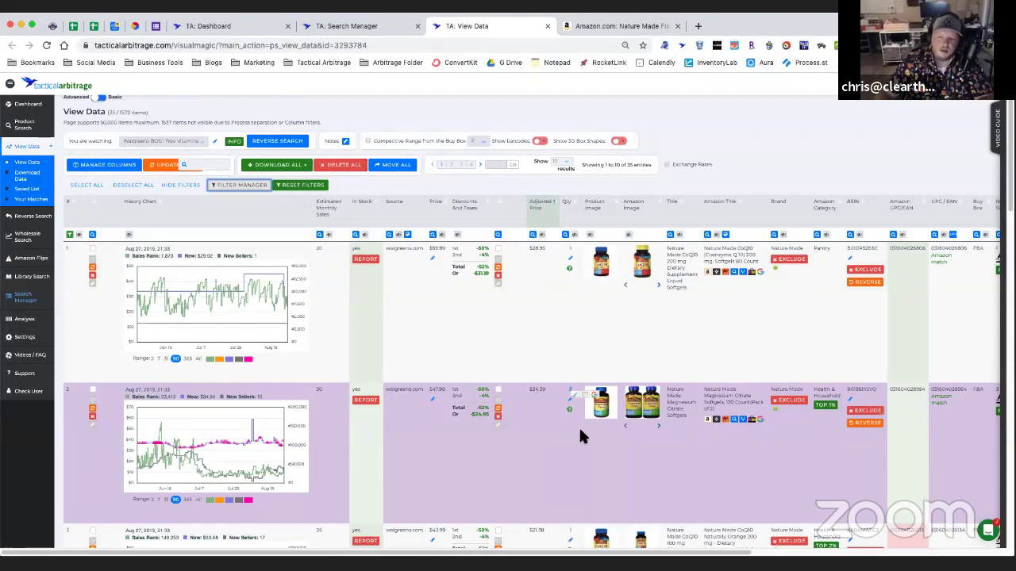
{"action": "left_click_drag", "start_coordinate": [681, 556], "coordinate": [855, 561]}
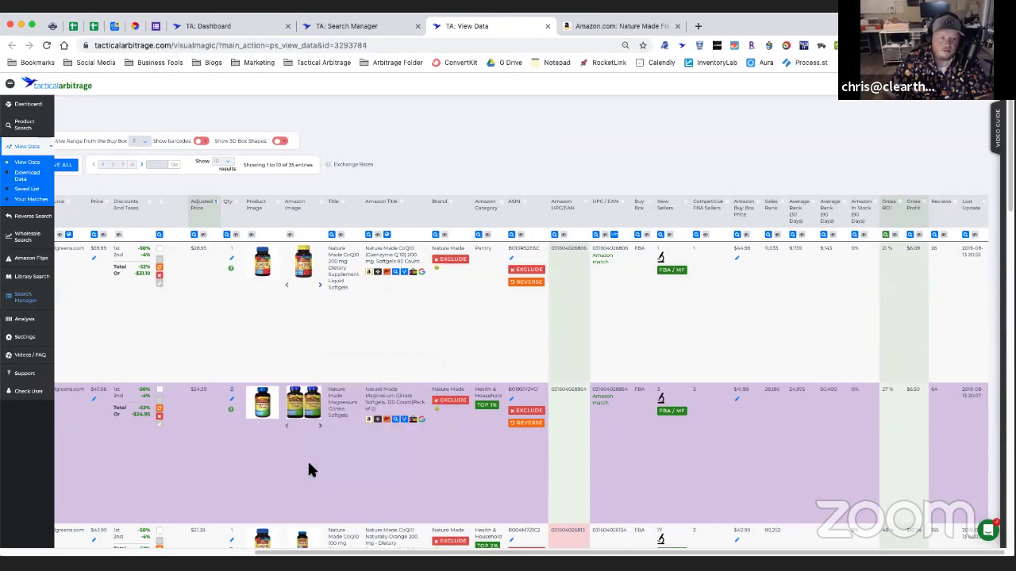
{"action": "left_click_drag", "start_coordinate": [388, 556], "coordinate": [19, 551]}
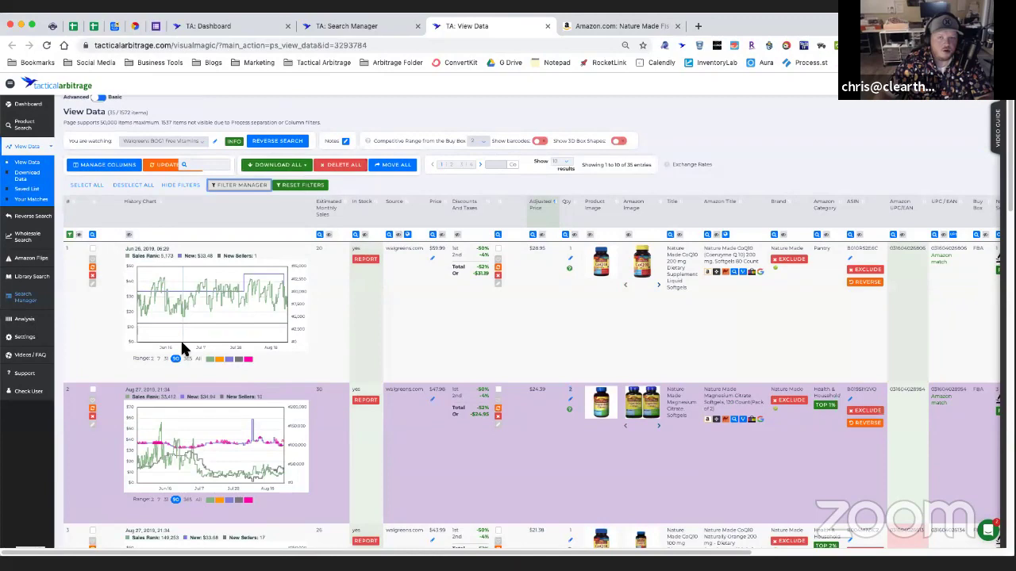
On the Fish Oil Gummies Amazon page, toggle the Keepa chart's sales rank and Buy Box lines off and on to compare the price history
{"action": "key", "text": "ctrl+Tab"}
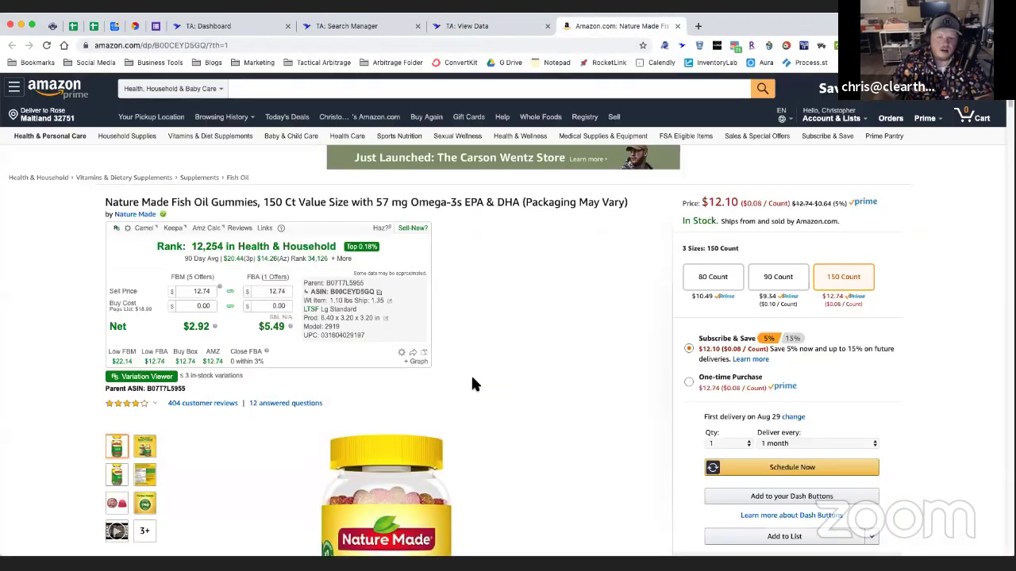
{"action": "scroll", "coordinate": [471, 373], "scroll_direction": "down", "scroll_amount": 8}
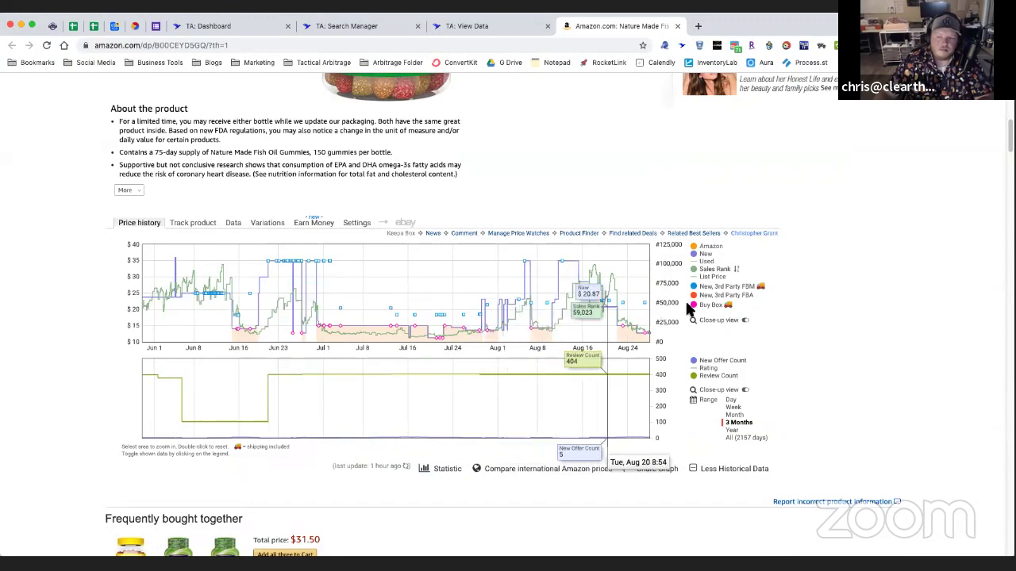
{"action": "left_click", "coordinate": [716, 270]}
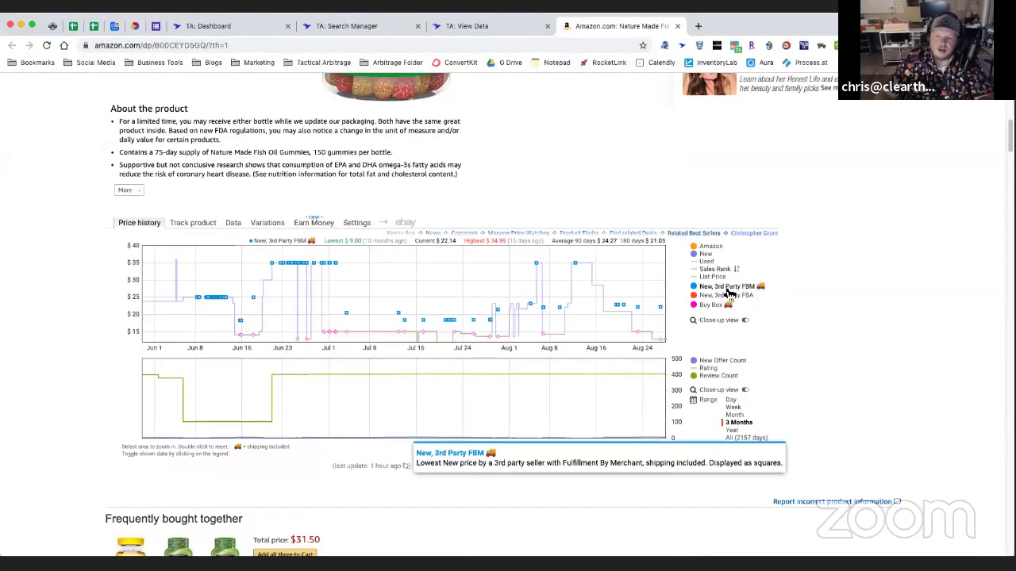
{"action": "left_click", "coordinate": [711, 304]}
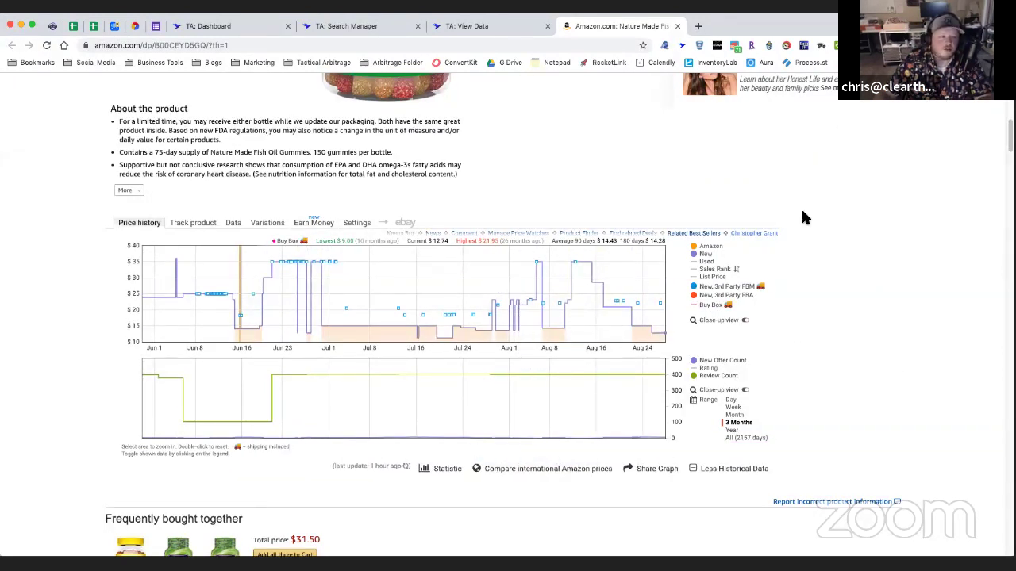
{"action": "left_click", "coordinate": [712, 306]}
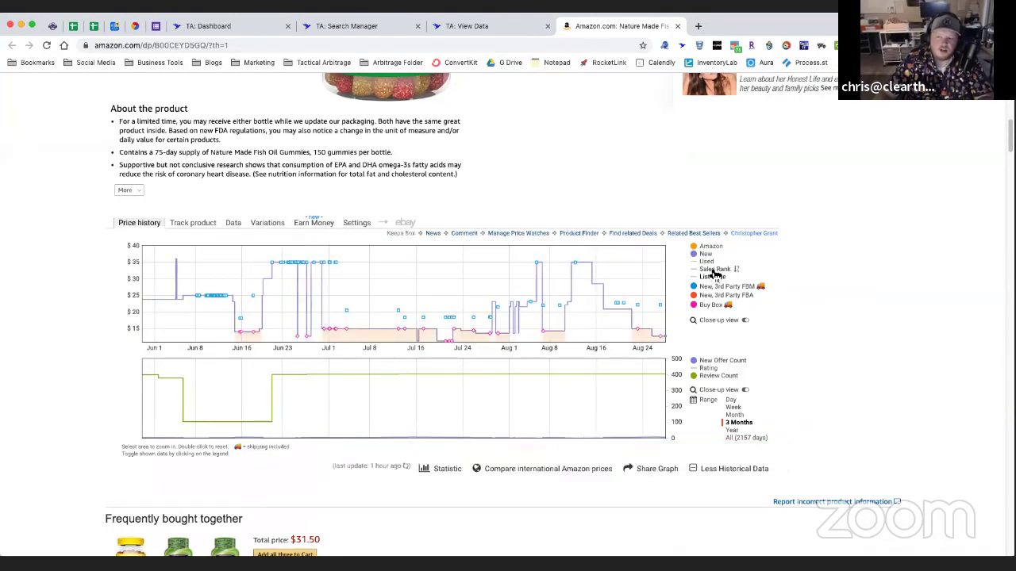
{"action": "left_click", "coordinate": [714, 271]}
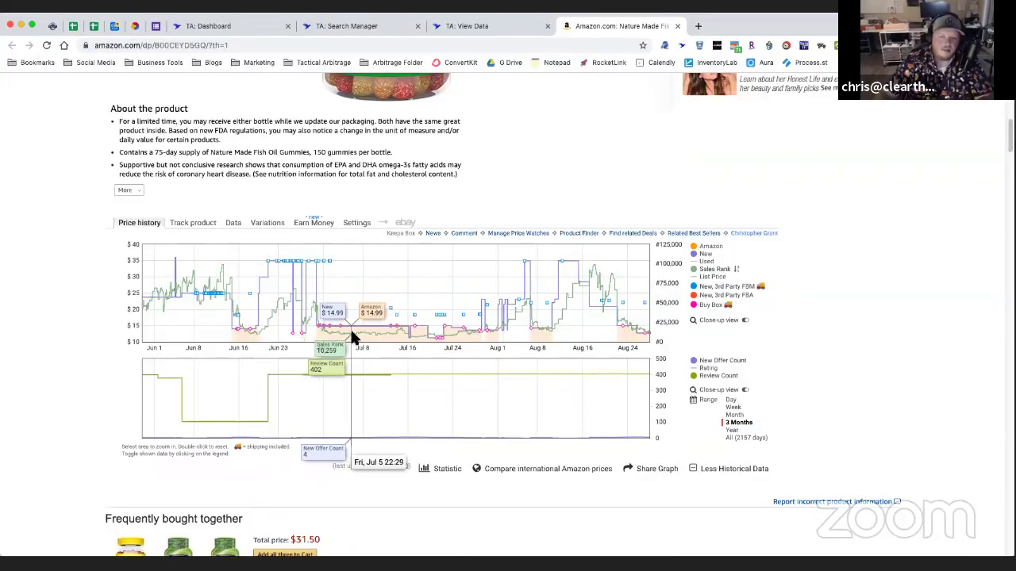
Look through Keepa's affiliate program details, including the referral link options, statistics and payouts
{"action": "left_click", "coordinate": [315, 224]}
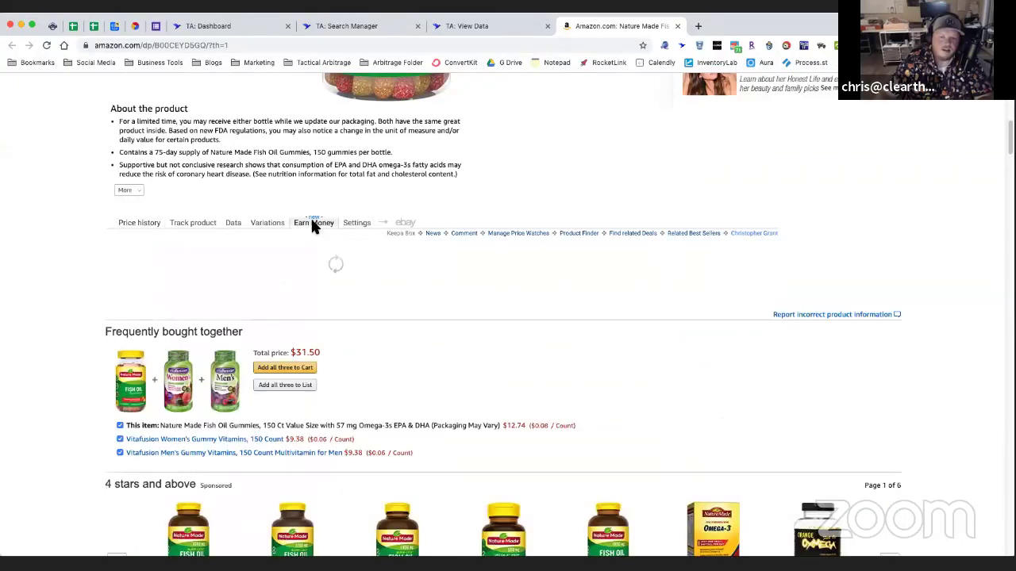
{"action": "scroll", "coordinate": [319, 332], "scroll_direction": "down", "scroll_amount": 2}
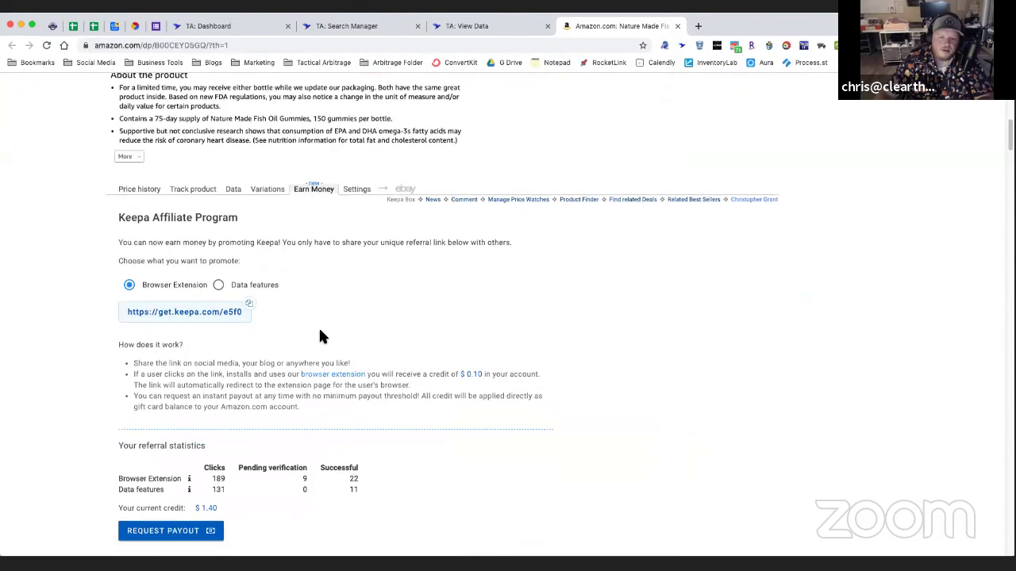
{"action": "scroll", "coordinate": [340, 350], "scroll_direction": "down", "scroll_amount": 3}
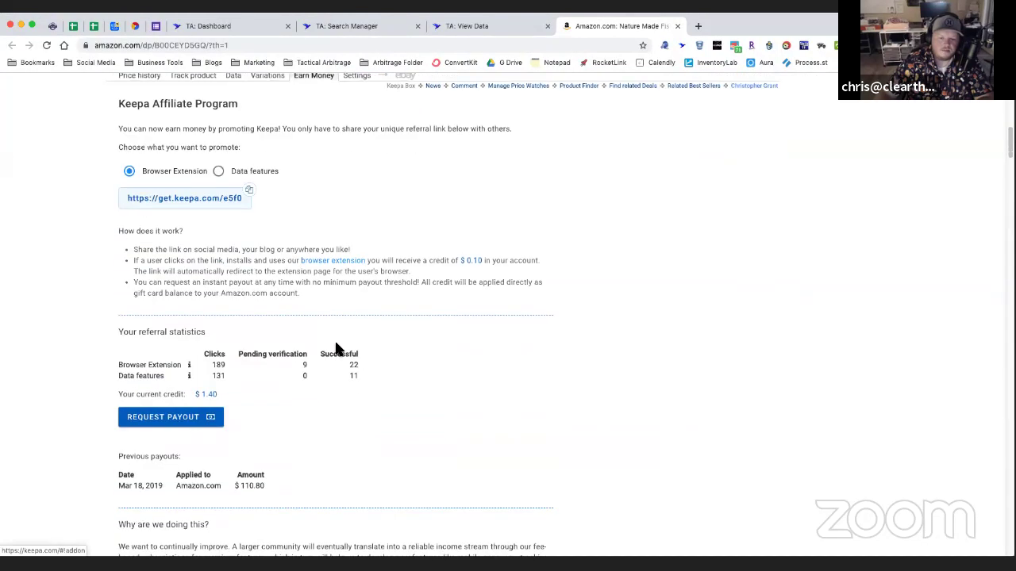
{"action": "scroll", "coordinate": [336, 347], "scroll_direction": "up", "scroll_amount": 6}
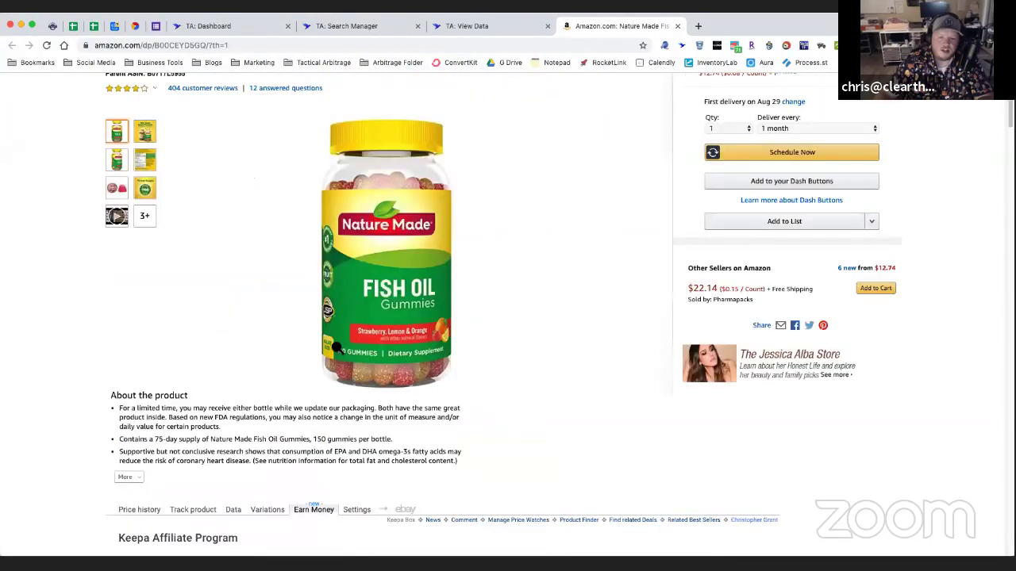
{"action": "scroll", "coordinate": [349, 373], "scroll_direction": "down", "scroll_amount": 3}
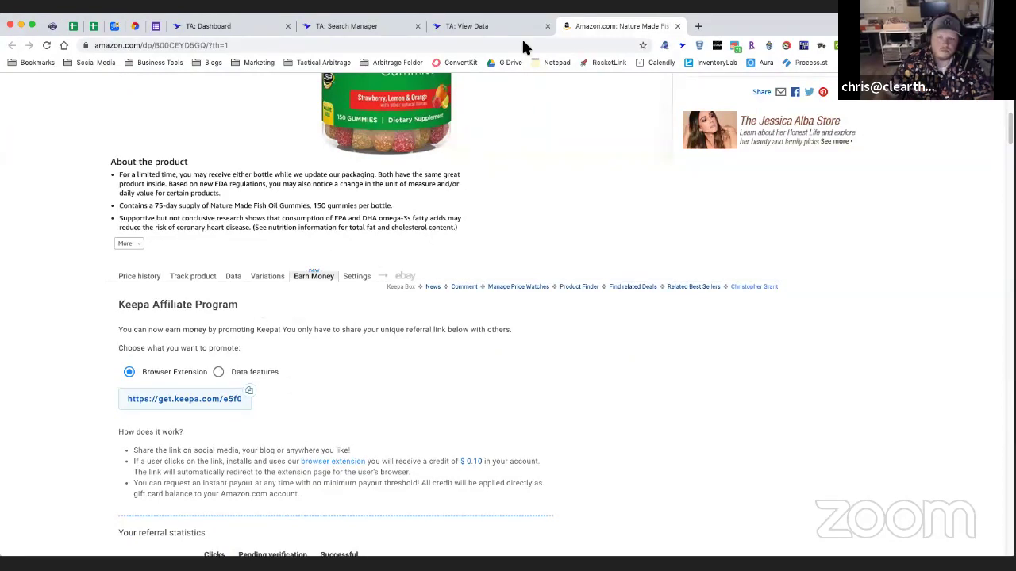
Check the Walgreens price and Buy 1, Get 1 FREE offer for Nature Made Magnesium Citrate against its discount and adjusted price in the results
{"action": "left_click", "coordinate": [503, 26]}
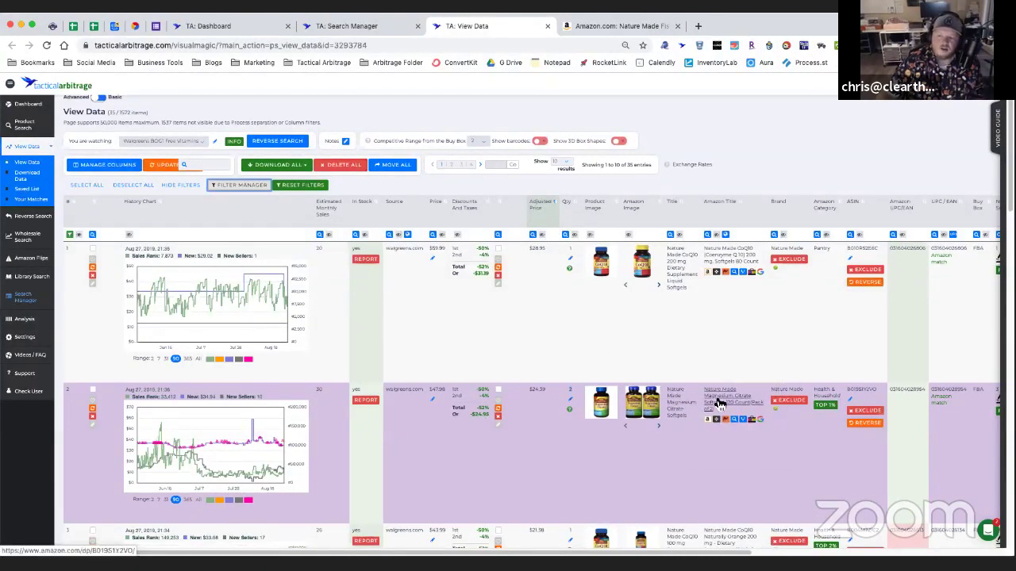
{"action": "left_click", "coordinate": [683, 408]}
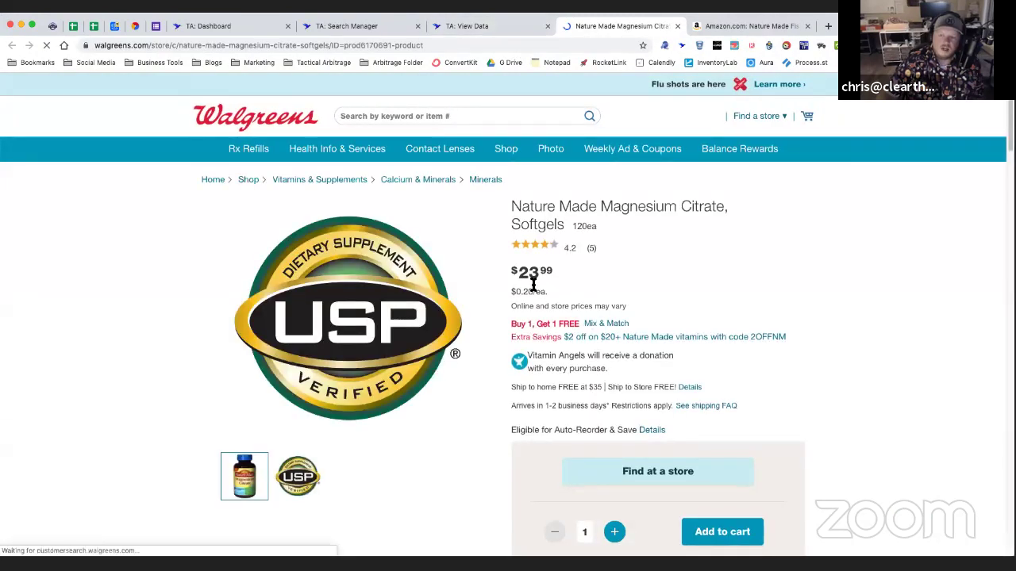
{"action": "left_click", "coordinate": [482, 26]}
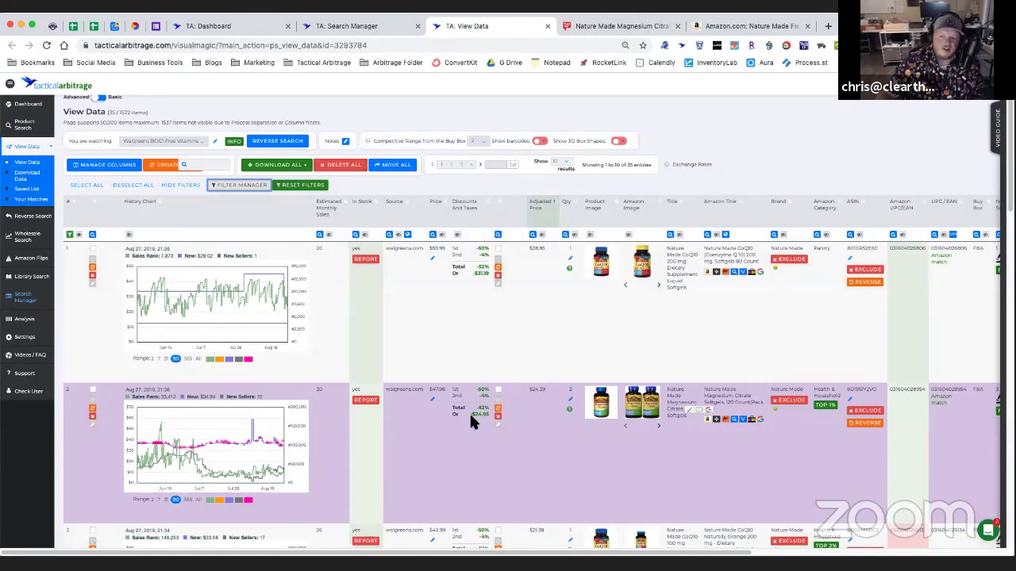
{"action": "left_click", "coordinate": [498, 390]}
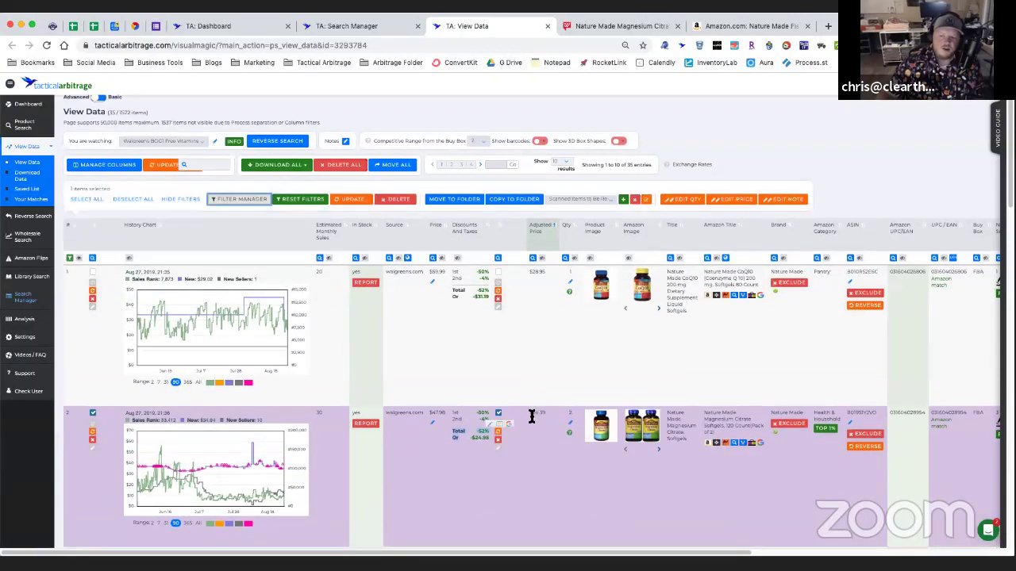
{"action": "left_click", "coordinate": [542, 411]}
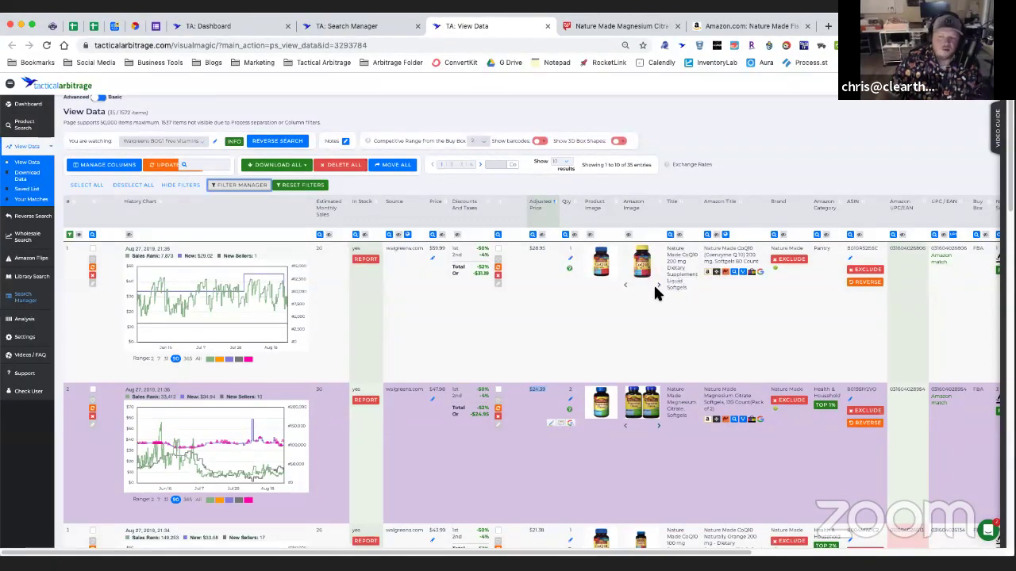
{"action": "mouse_move", "coordinate": [603, 266]}
{"action": "left_click", "coordinate": [570, 253]}
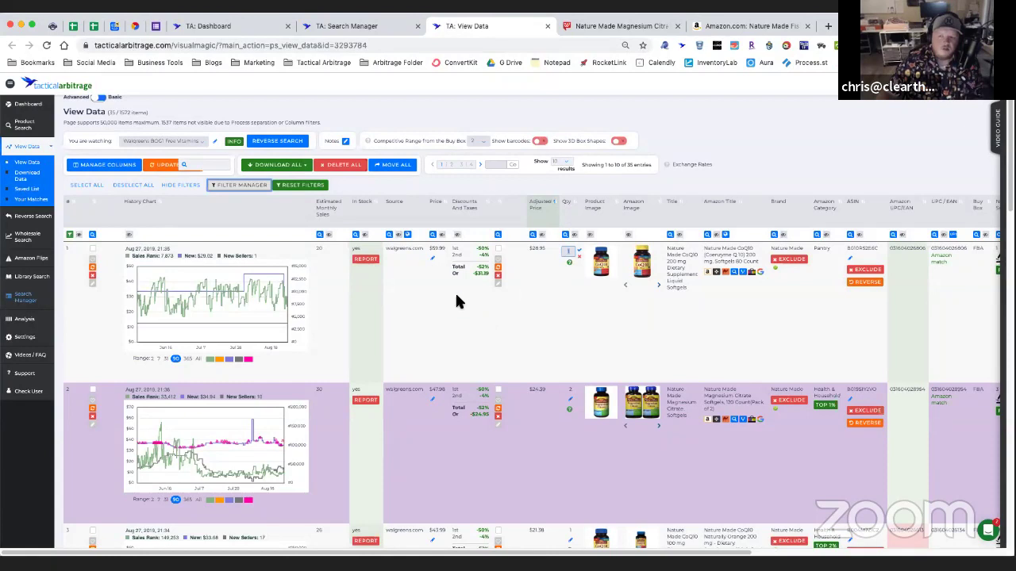
{"action": "left_click", "coordinate": [580, 257]}
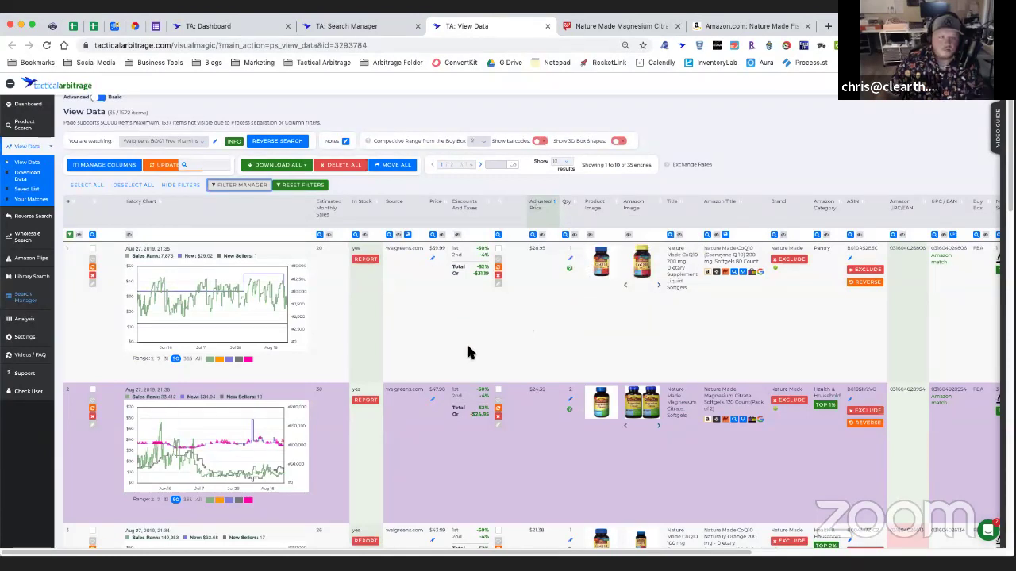
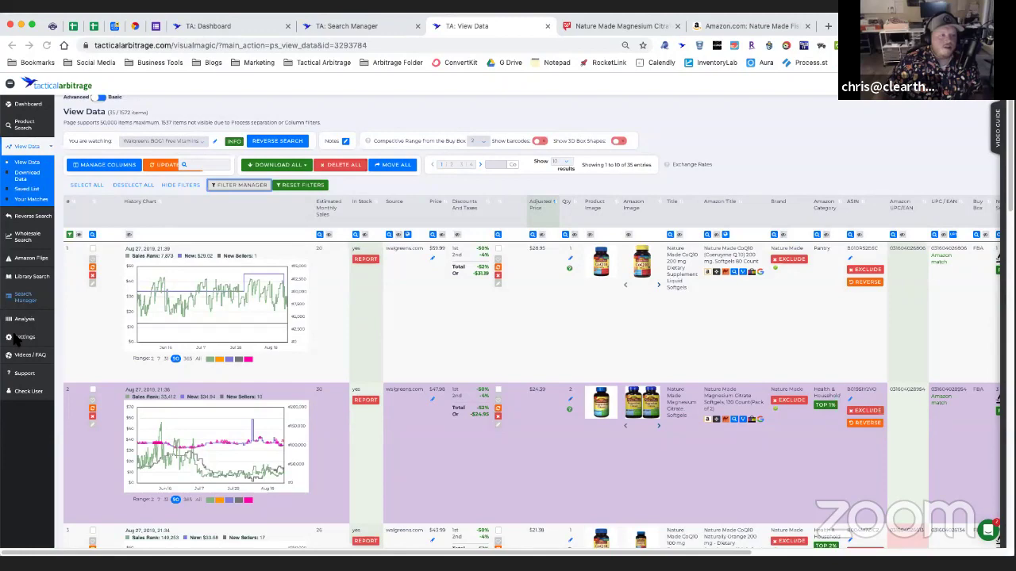
Check the sales rank, offers and profit figures for Nature Made Fish Oil Gummies on its Amazon page
{"action": "left_click", "coordinate": [724, 27]}
{"action": "scroll", "coordinate": [487, 260], "scroll_direction": "up", "scroll_amount": 10}
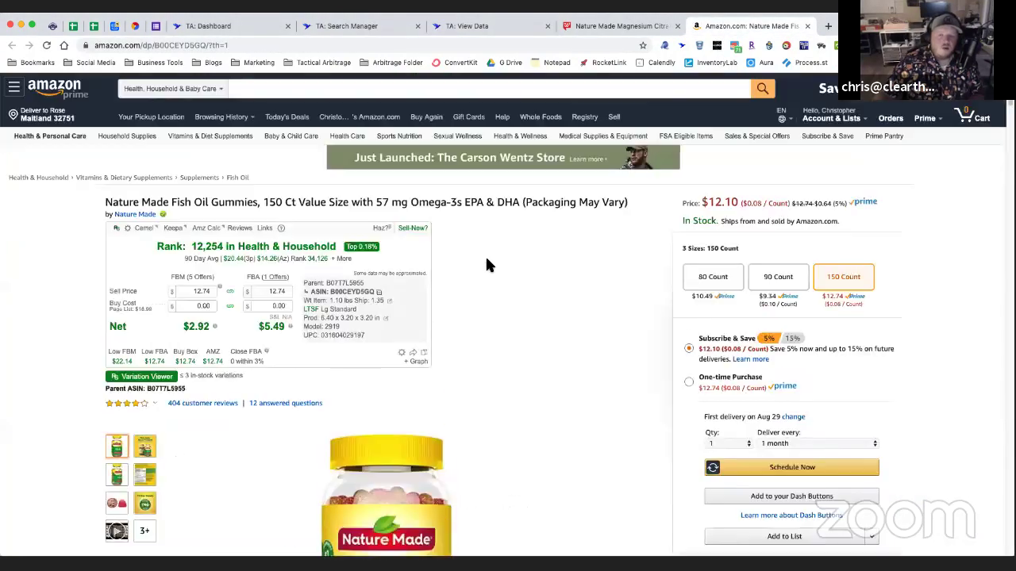
{"action": "mouse_move", "coordinate": [383, 236]}
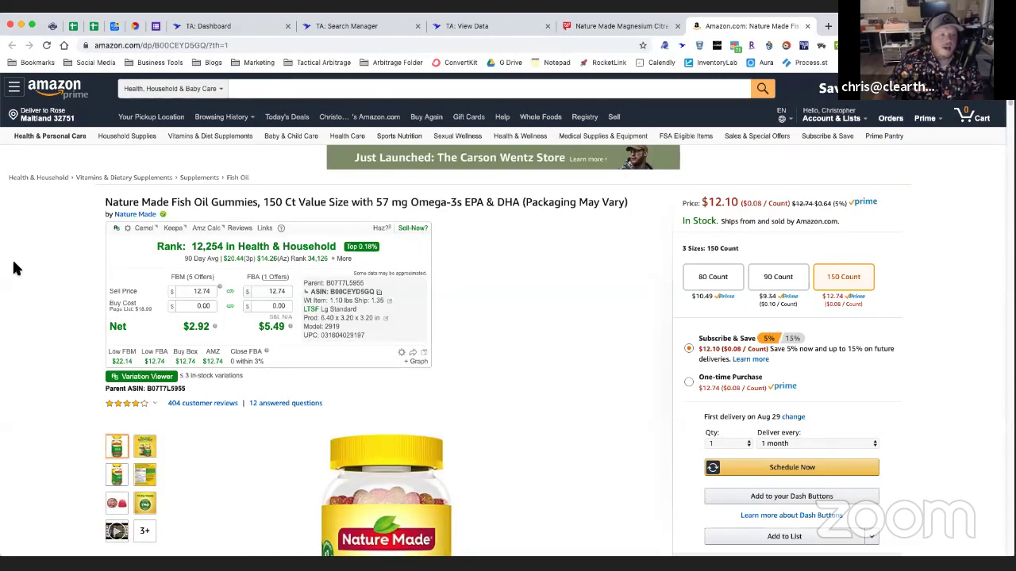
Review the Walgreens vitamins results across the seller, Buy Box price, sales rank, gross ROI and gross profit columns
{"action": "left_click", "coordinate": [481, 25]}
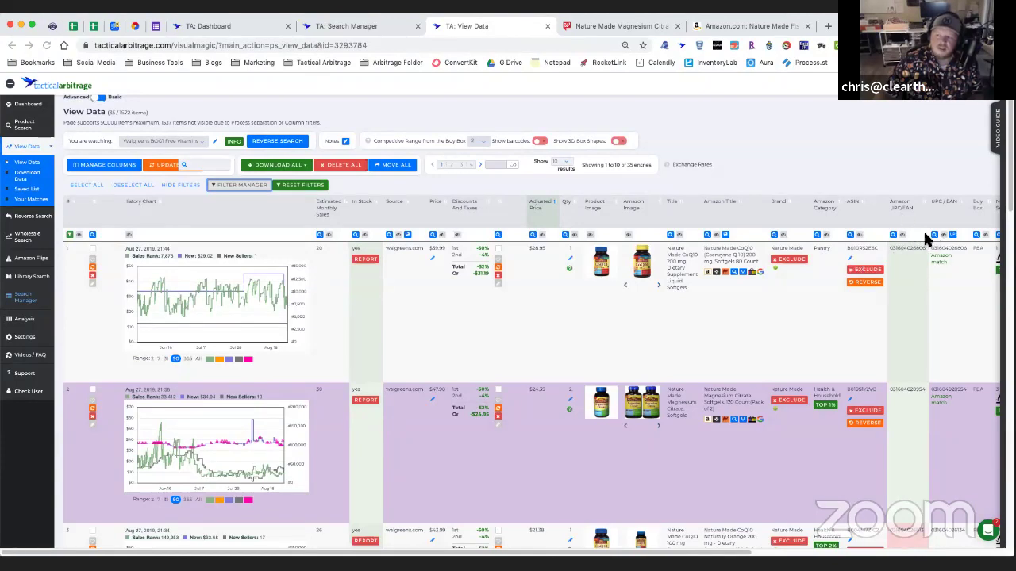
{"action": "left_click_drag", "start_coordinate": [735, 553], "coordinate": [803, 558]}
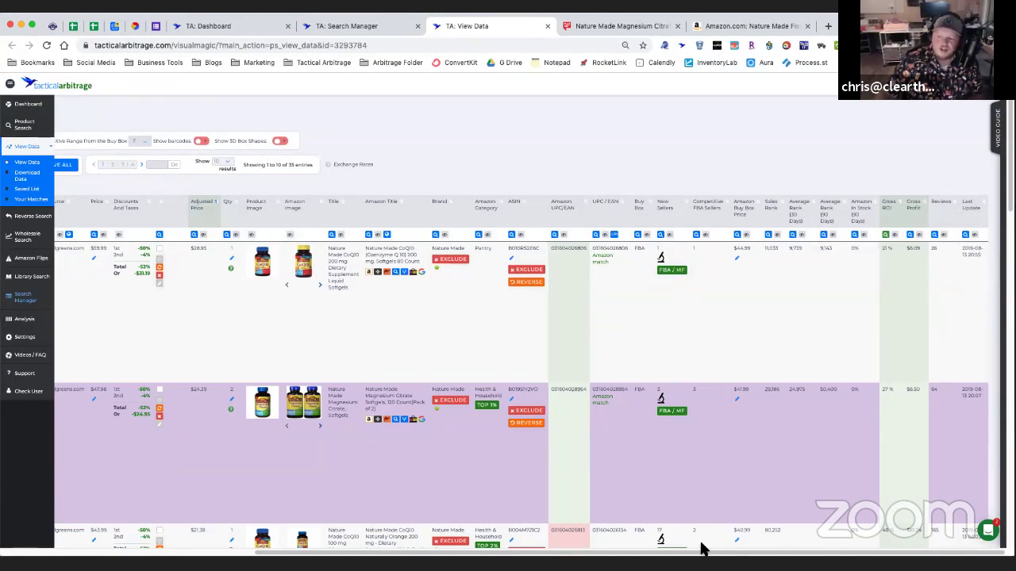
{"action": "scroll", "coordinate": [555, 552], "scroll_direction": "left", "scroll_amount": 3}
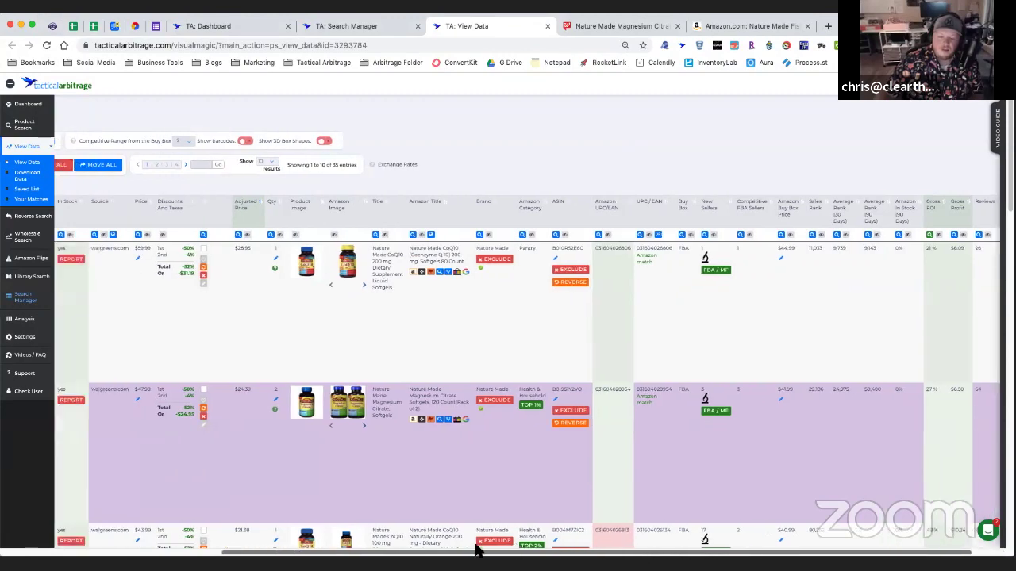
{"action": "scroll", "coordinate": [476, 551], "scroll_direction": "left", "scroll_amount": 5}
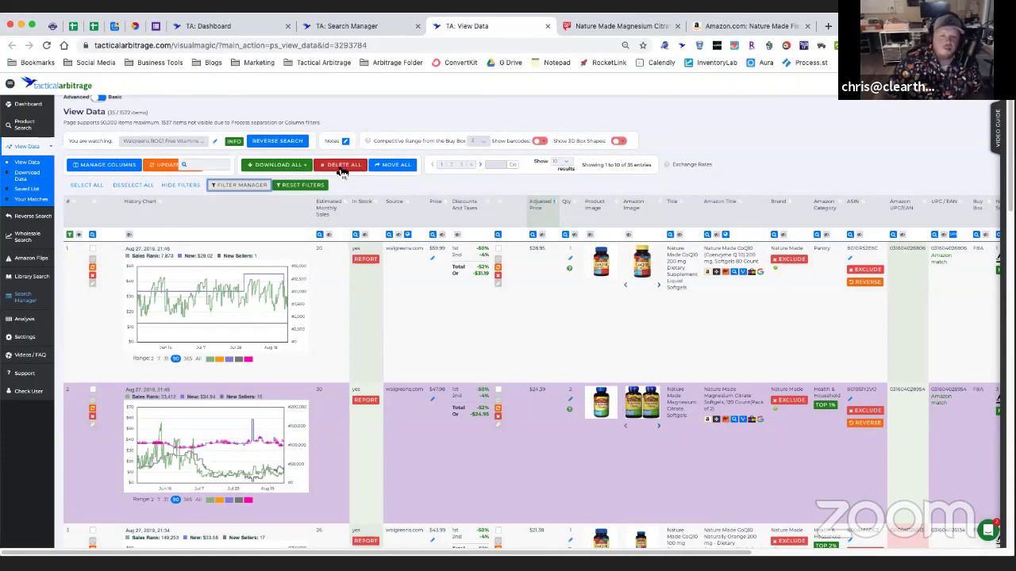
Look at the choices for deleting all, hidden or visible products in the filtered Walgreens results, and cancel without deleting
{"action": "scroll", "coordinate": [433, 294], "scroll_direction": "down", "scroll_amount": 15}
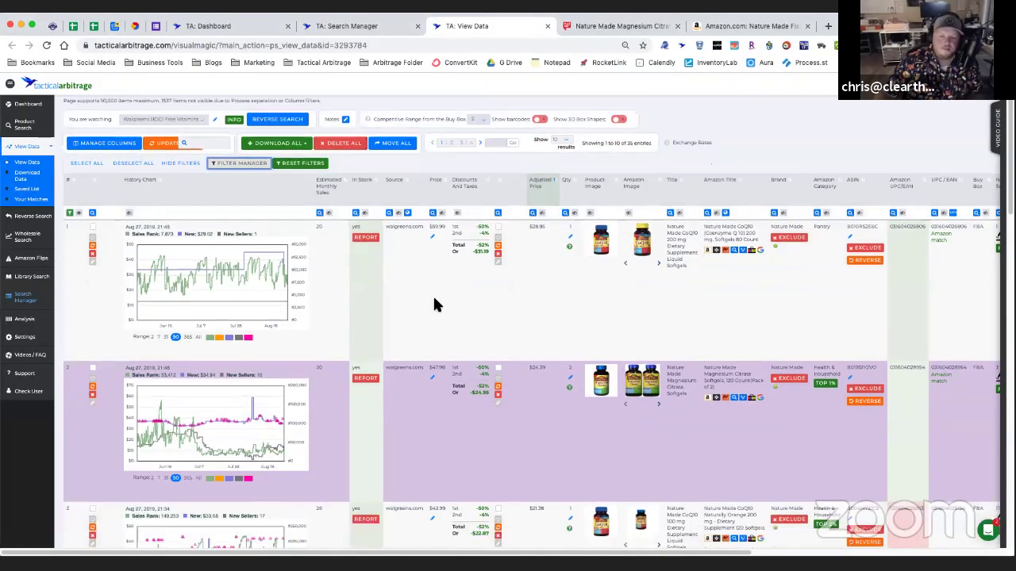
{"action": "scroll", "coordinate": [381, 318], "scroll_direction": "up", "scroll_amount": 15}
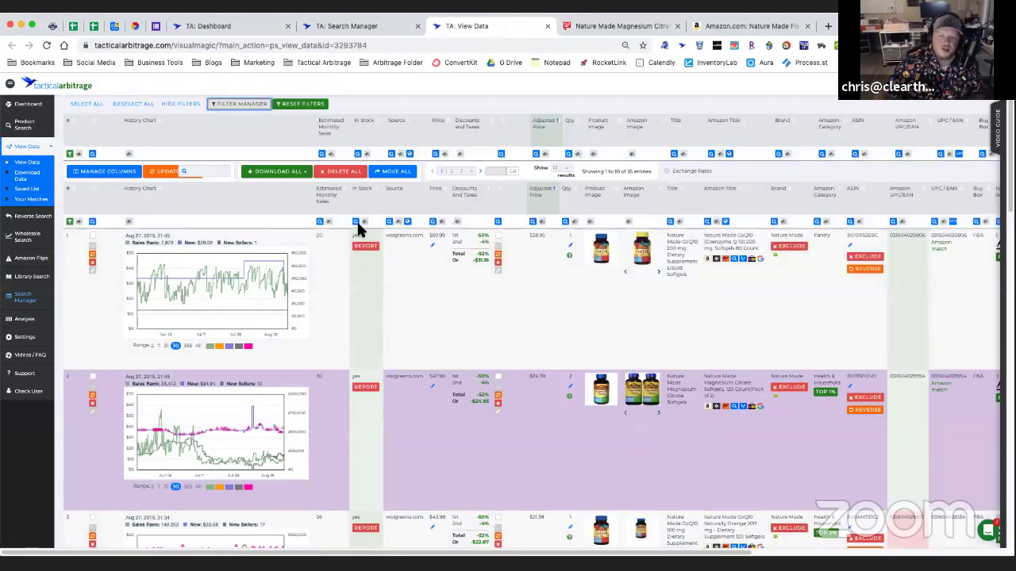
{"action": "left_click", "coordinate": [346, 172]}
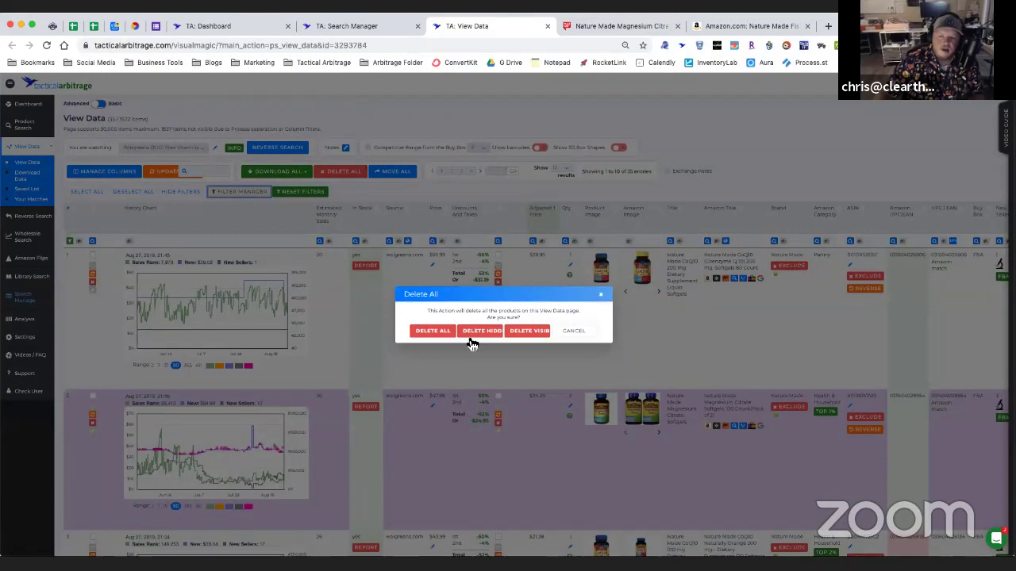
{"action": "left_click", "coordinate": [576, 334]}
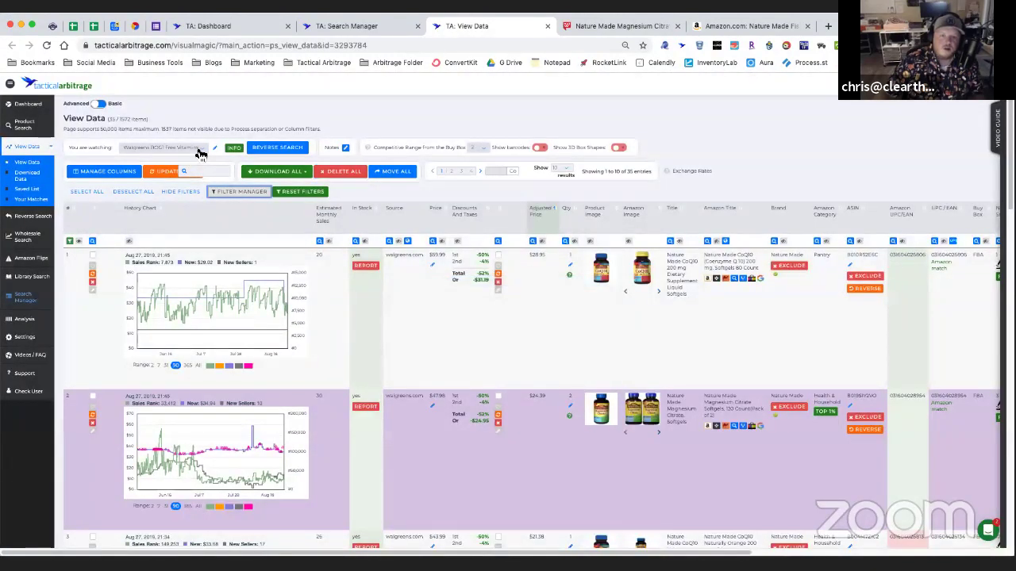
Switch the viewed data to All Results and reset the filters
{"action": "left_click", "coordinate": [173, 149]}
{"action": "left_click", "coordinate": [170, 170]}
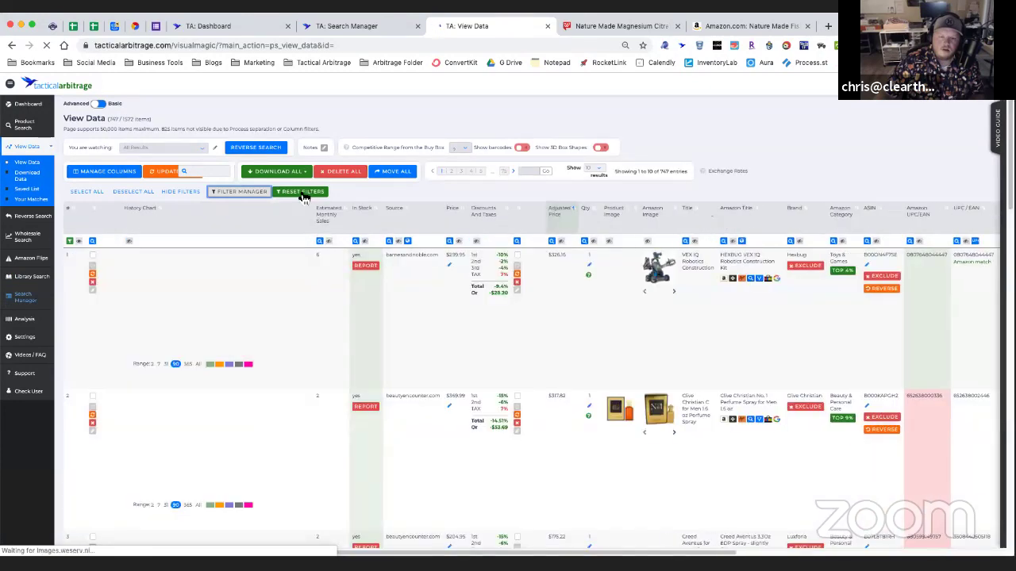
{"action": "left_click", "coordinate": [302, 198]}
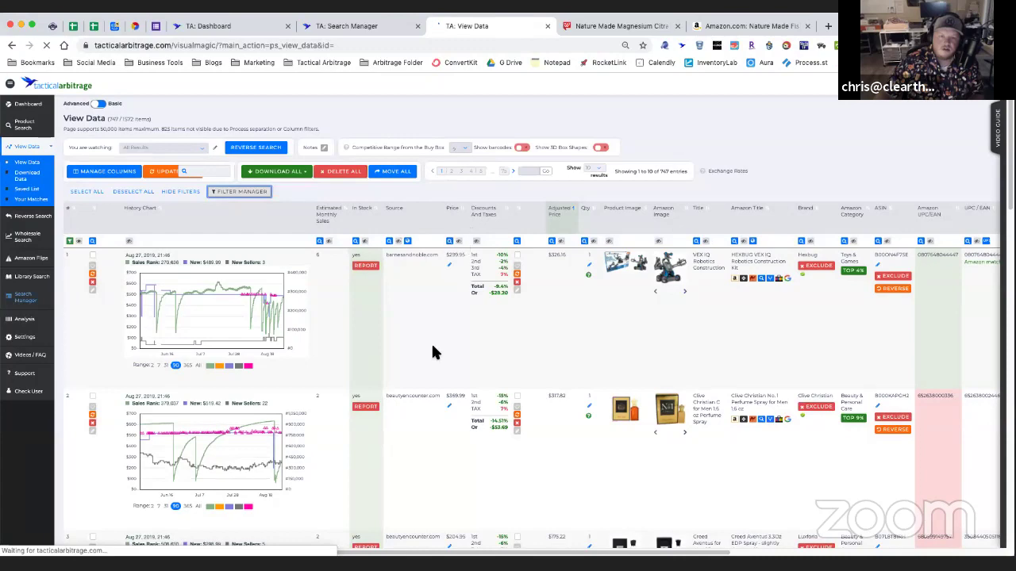
Look at the Delete All confirmation for the unfiltered results and cancel without deleting
{"action": "scroll", "coordinate": [431, 352], "scroll_direction": "down", "scroll_amount": 8}
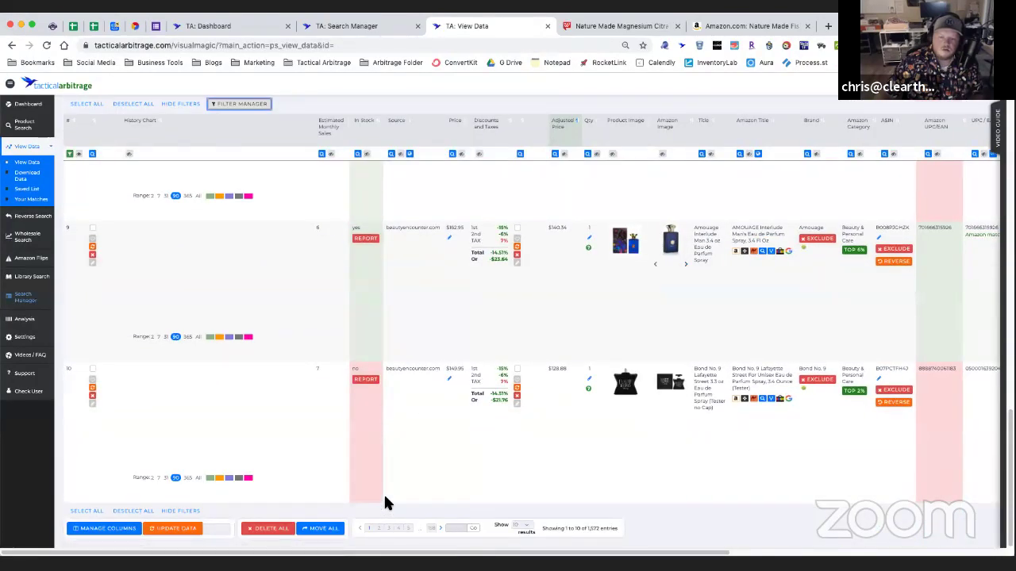
{"action": "left_click", "coordinate": [278, 536]}
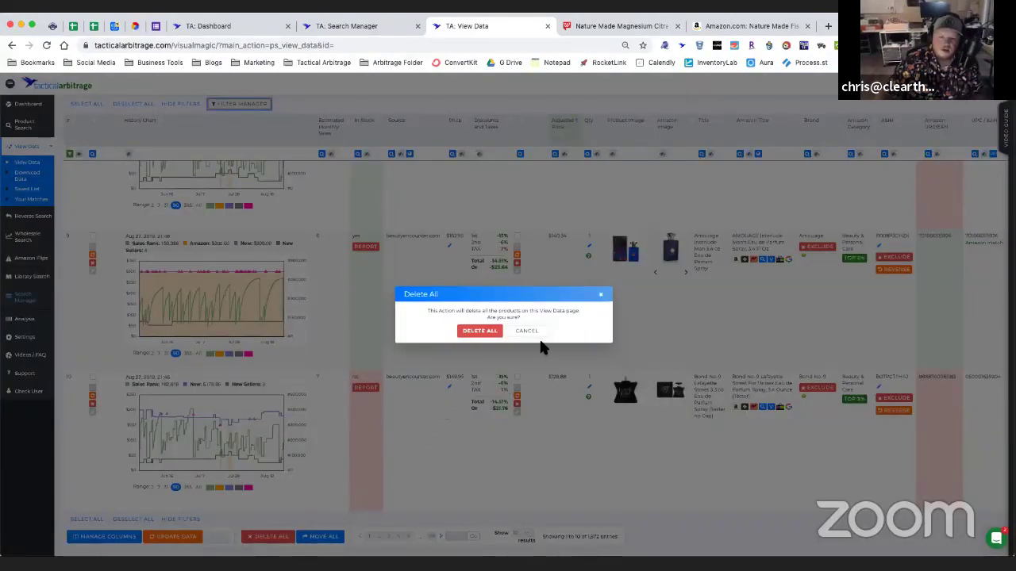
{"action": "left_click", "coordinate": [525, 332]}
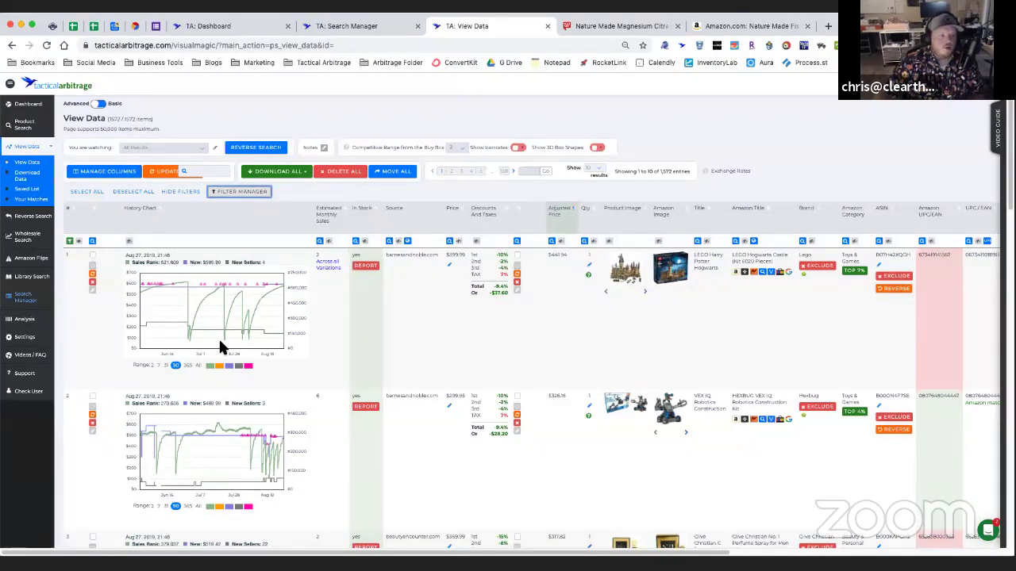
Browse the unfiltered results, examining the history charts, prices and Amazon matches of the listed toys and perfumes
{"action": "mouse_move", "coordinate": [263, 317]}
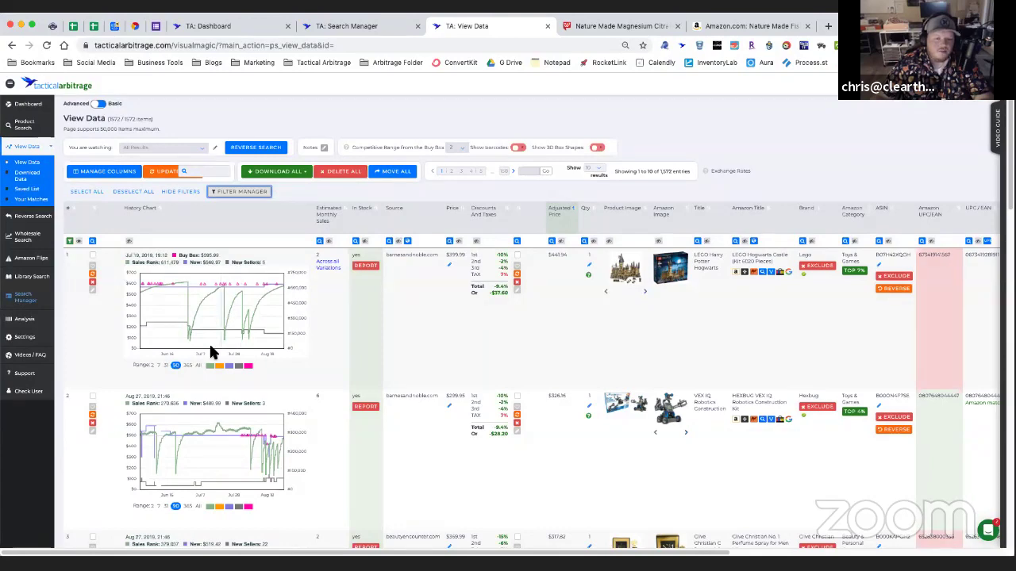
{"action": "scroll", "coordinate": [219, 314], "scroll_direction": "down", "scroll_amount": 5}
{"action": "scroll", "coordinate": [210, 354], "scroll_direction": "down", "scroll_amount": 5}
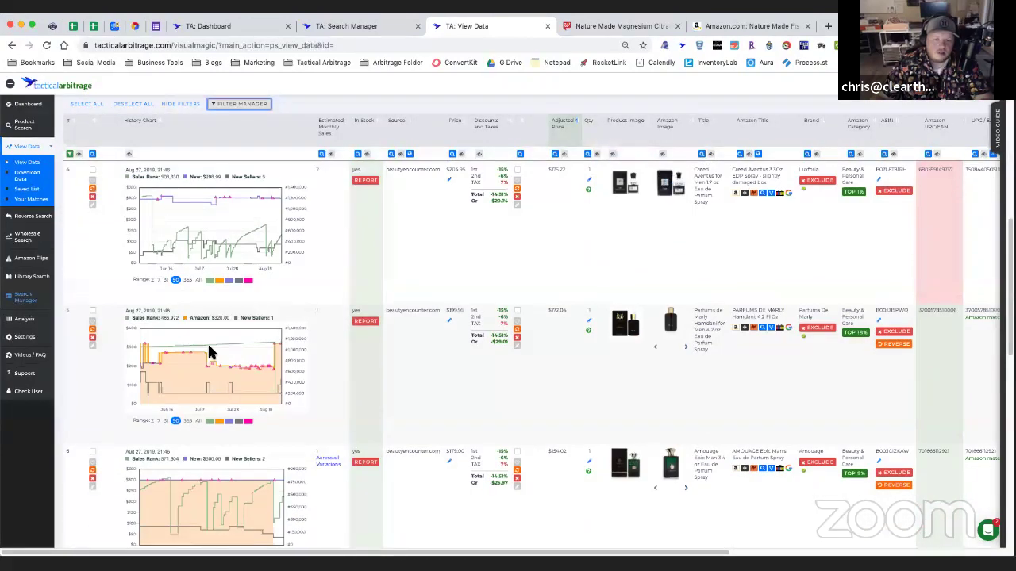
{"action": "scroll", "coordinate": [210, 354], "scroll_direction": "down", "scroll_amount": 4}
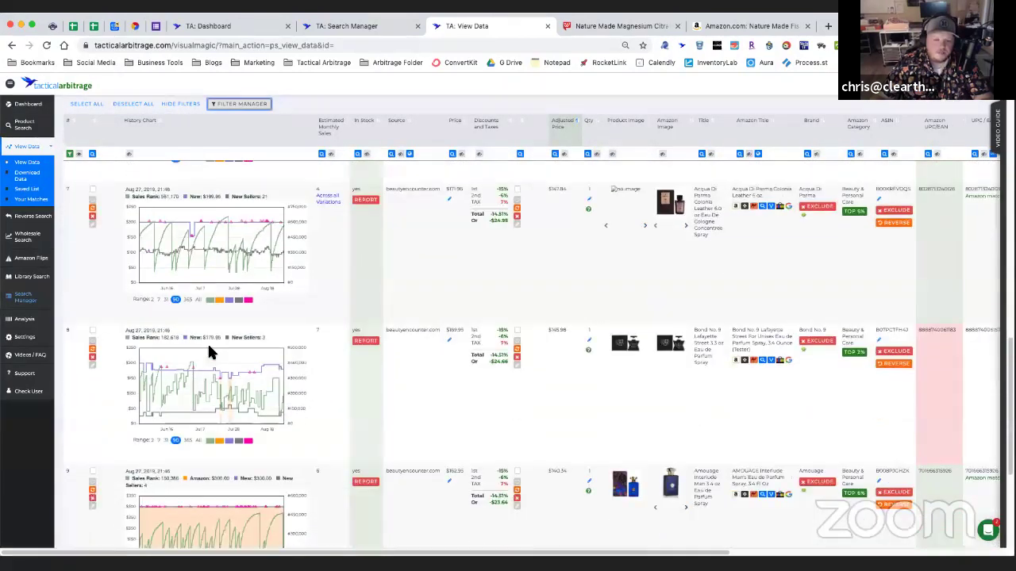
{"action": "scroll", "coordinate": [213, 353], "scroll_direction": "up", "scroll_amount": 15}
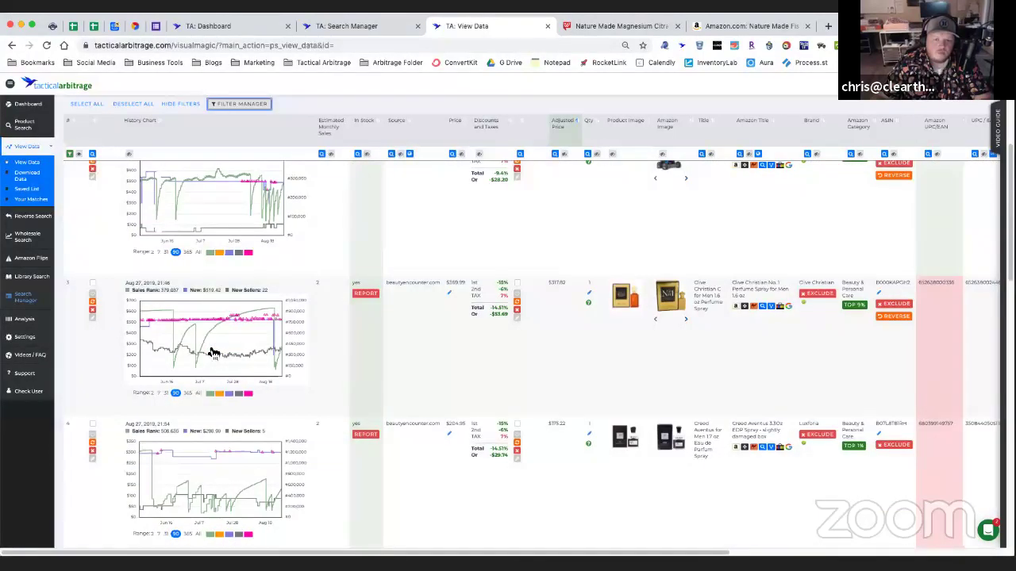
{"action": "scroll", "coordinate": [210, 354], "scroll_direction": "down", "scroll_amount": 3}
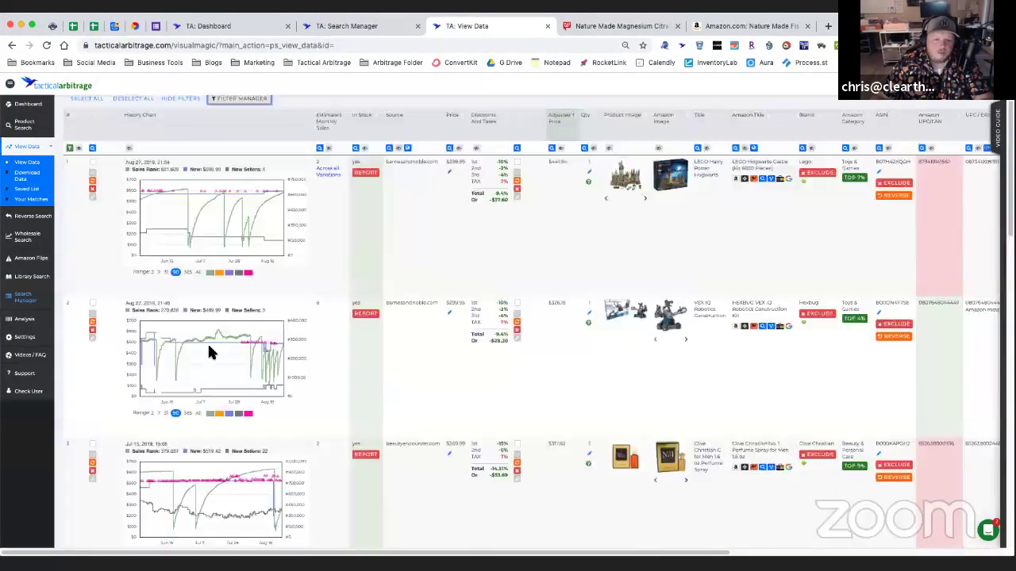
{"action": "scroll", "coordinate": [220, 346], "scroll_direction": "down", "scroll_amount": 4}
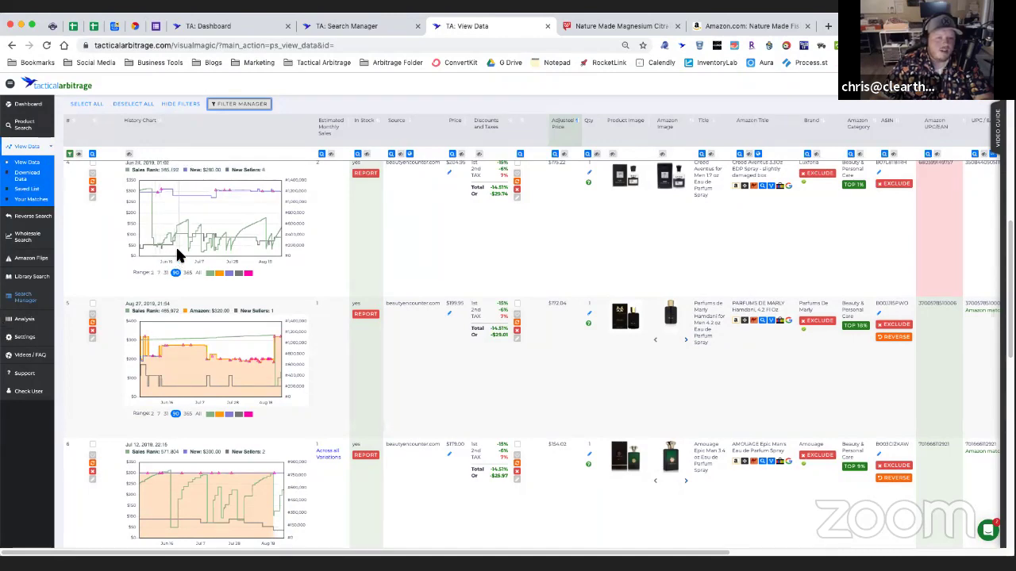
{"action": "scroll", "coordinate": [176, 246], "scroll_direction": "up", "scroll_amount": 5}
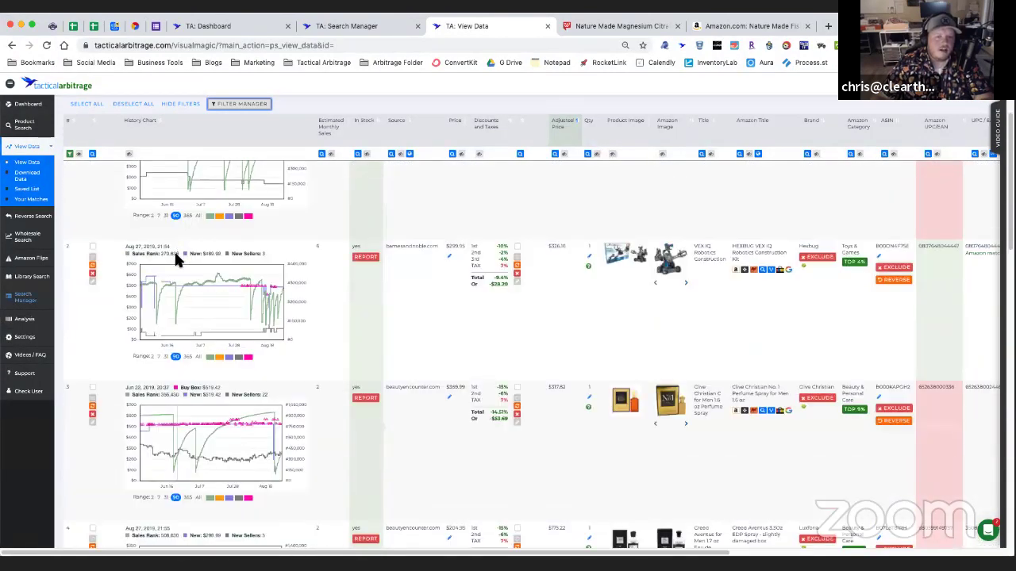
{"action": "scroll", "coordinate": [174, 249], "scroll_direction": "up", "scroll_amount": 3}
{"action": "scroll", "coordinate": [177, 284], "scroll_direction": "down", "scroll_amount": 8}
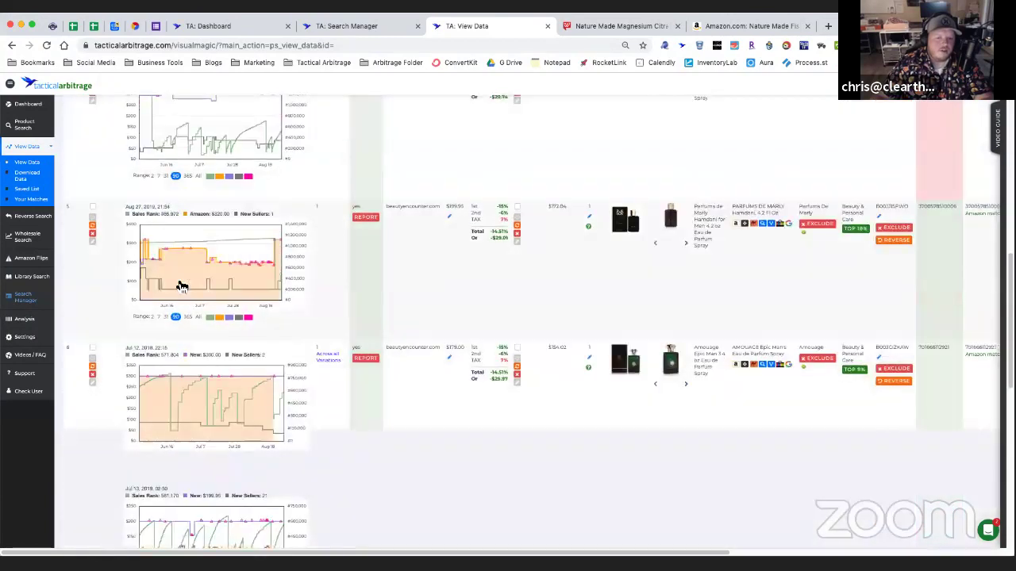
{"action": "scroll", "coordinate": [179, 285], "scroll_direction": "down", "scroll_amount": 4}
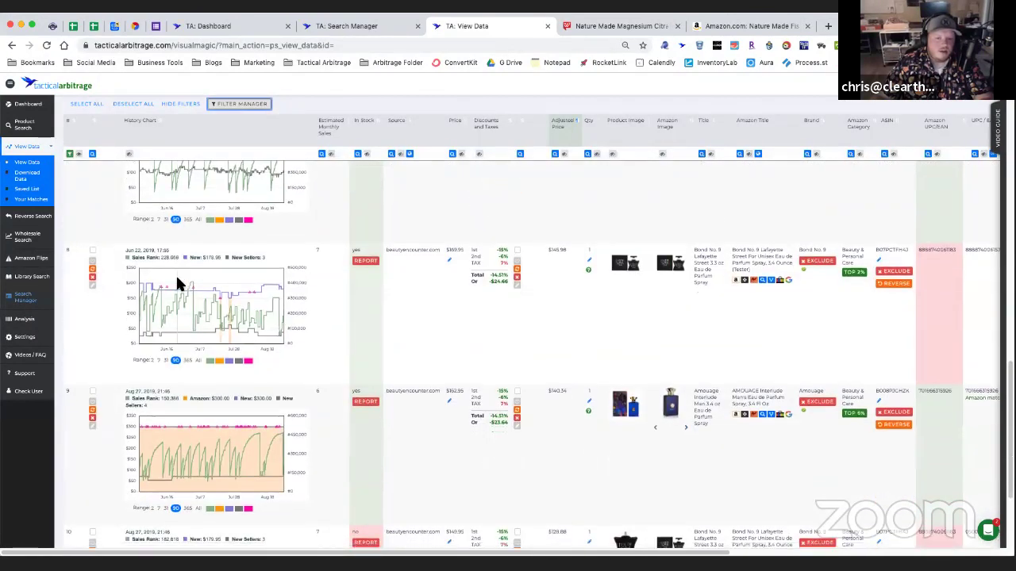
{"action": "scroll", "coordinate": [176, 290], "scroll_direction": "down", "scroll_amount": 1}
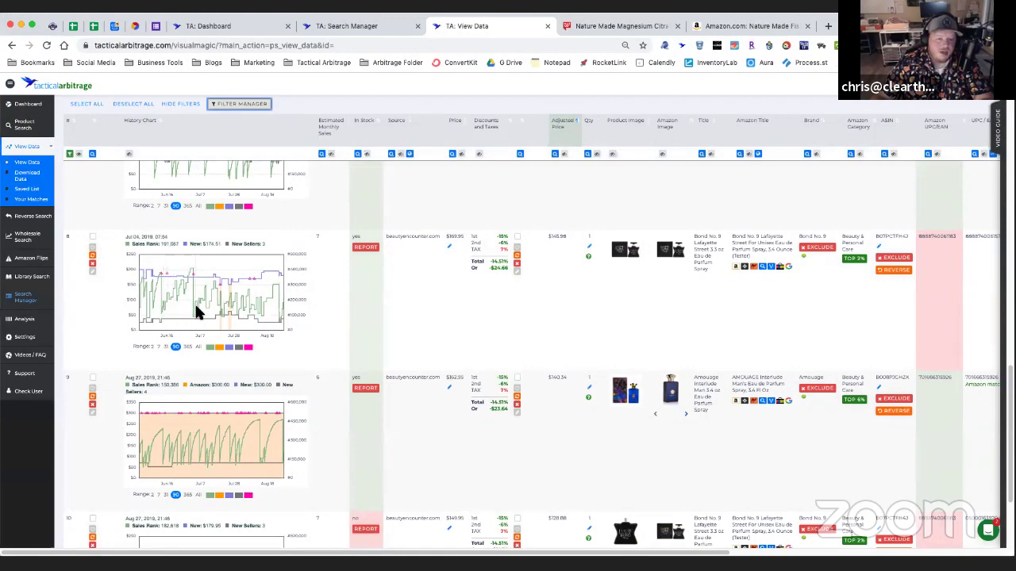
{"action": "scroll", "coordinate": [194, 302], "scroll_direction": "down", "scroll_amount": 4}
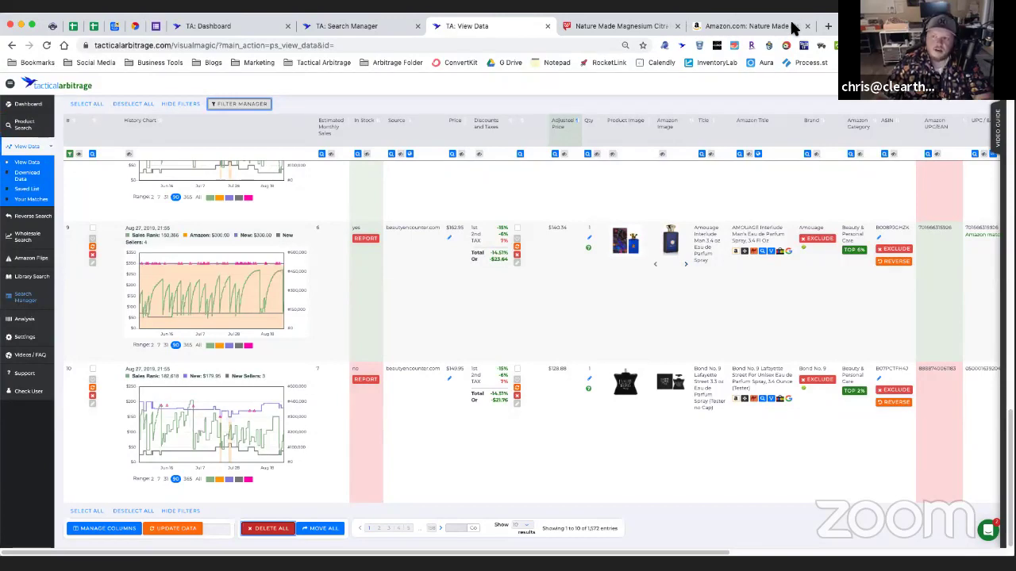
Search Google for "lifesavers melting point" in place of the Amazon product page
{"action": "left_click", "coordinate": [737, 24]}
{"action": "left_click", "coordinate": [557, 45]}
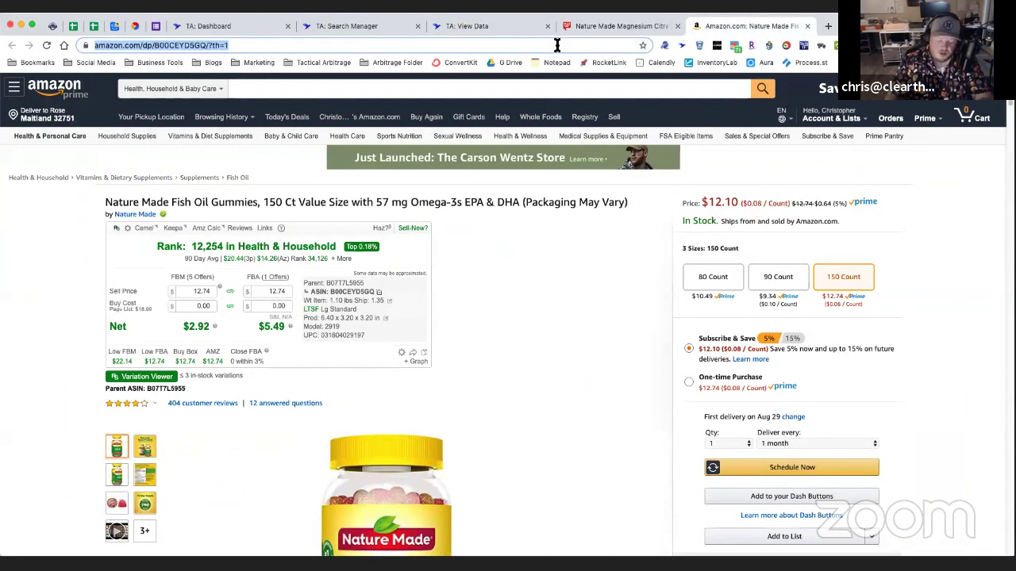
{"action": "type", "text": "lifesavers"}
{"action": "type", "text": " ne"}
{"action": "key", "text": "BackSpace"}
{"action": "key", "text": "BackSpace"}
{"action": "type", "text": "melting point"}
{"action": "key", "text": "Return"}
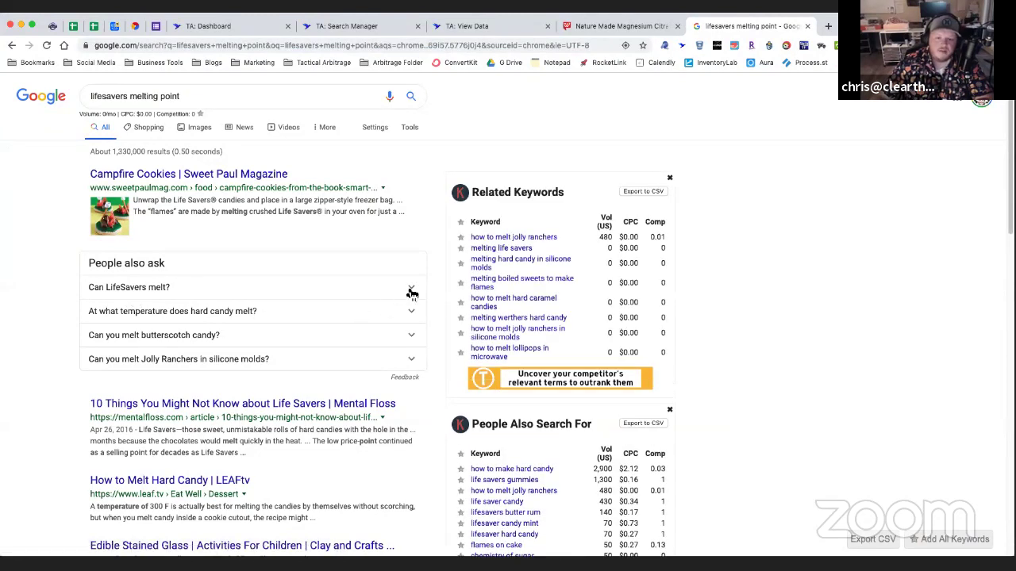
Read the answers on whether LifeSavers melt and at what temperature hard candy melts
{"action": "left_click", "coordinate": [408, 292]}
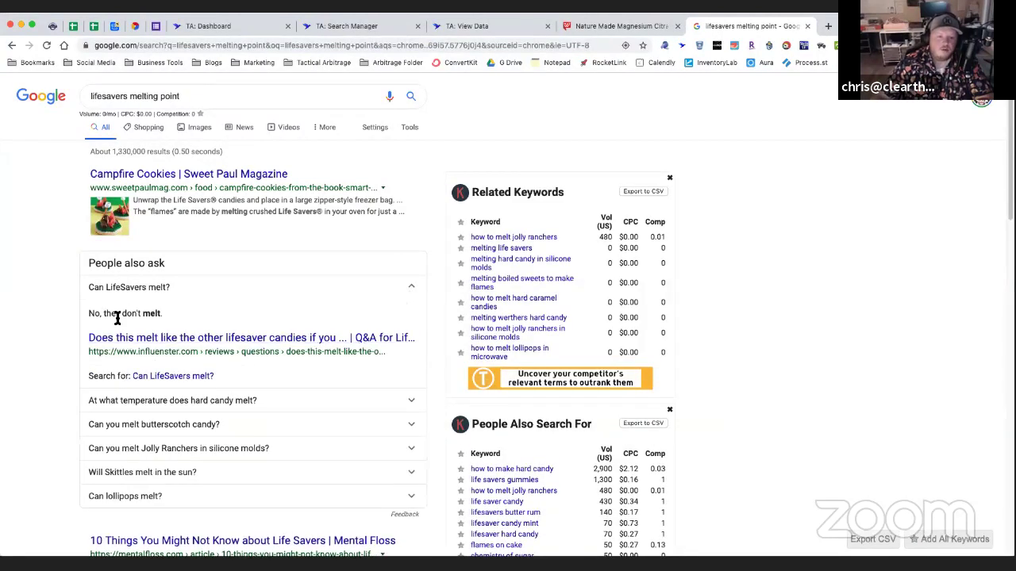
{"action": "left_click", "coordinate": [277, 406]}
{"action": "scroll", "coordinate": [266, 409], "scroll_direction": "down", "scroll_amount": 3}
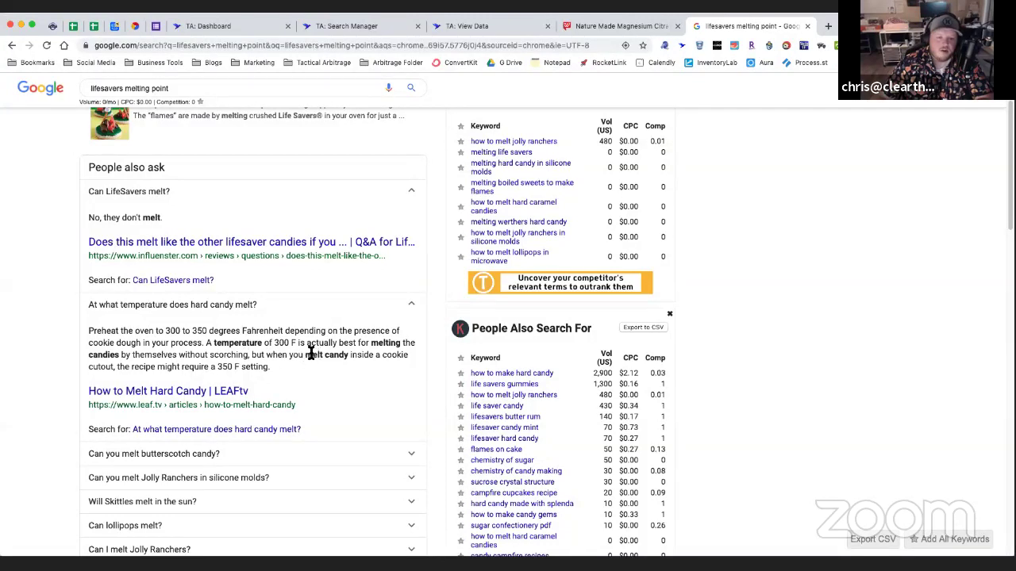
{"action": "scroll", "coordinate": [222, 362], "scroll_direction": "up", "scroll_amount": 3}
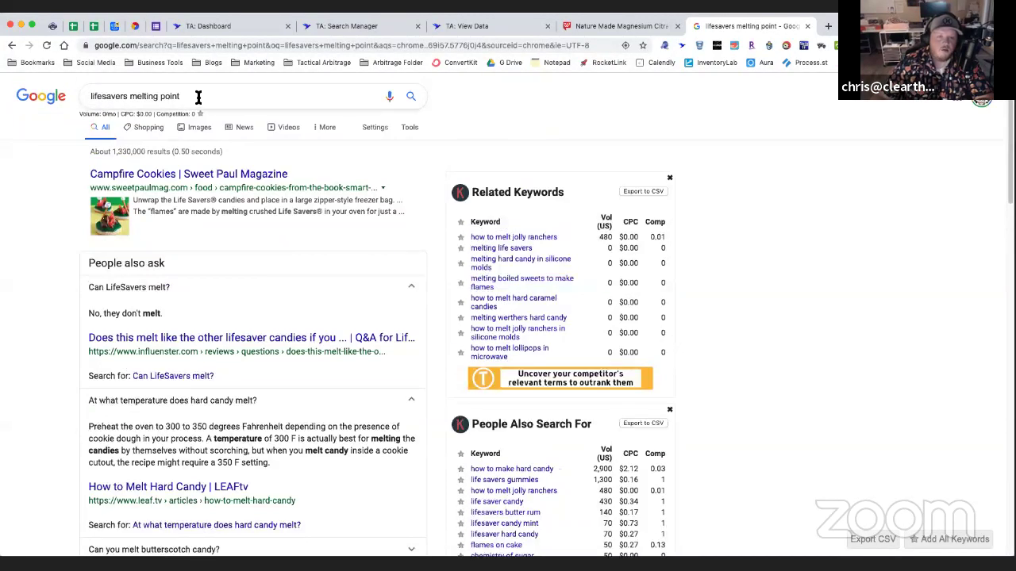
Change the Google search to "marshmallows melting point"
{"action": "left_click_drag", "start_coordinate": [127, 96], "coordinate": [82, 85]}
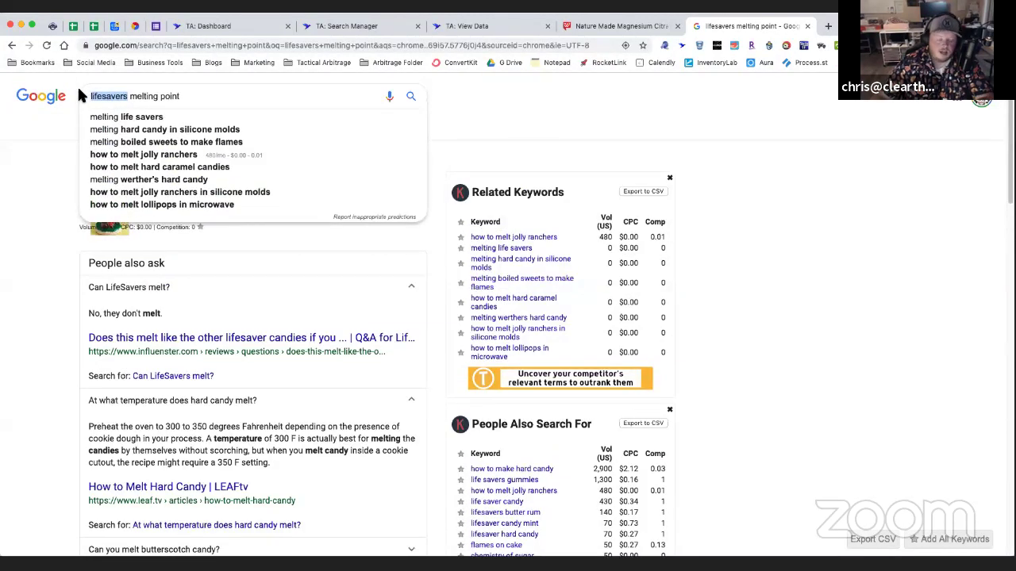
{"action": "type", "text": "marh"}
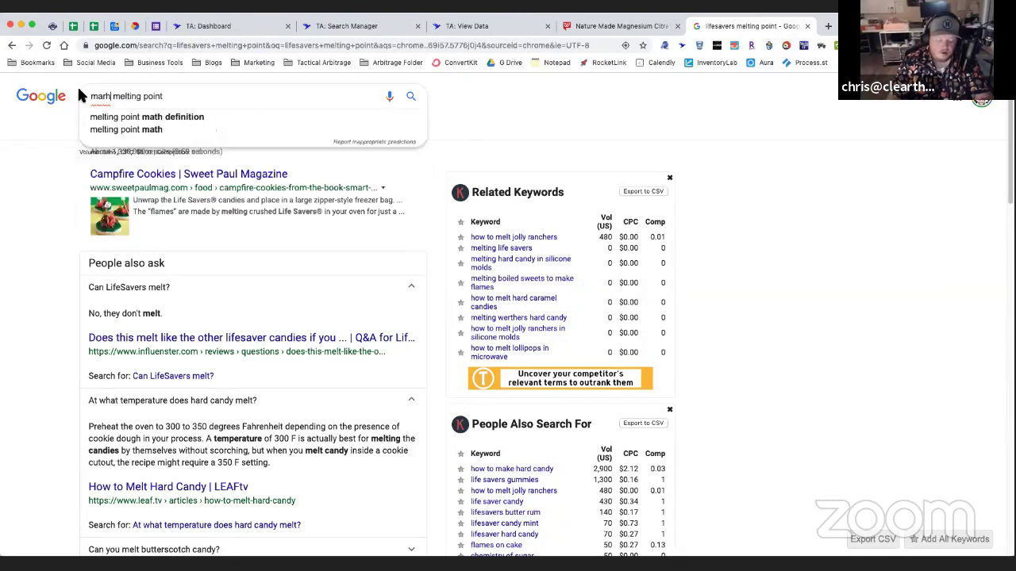
{"action": "key", "text": "BackSpace"}
{"action": "type", "text": "shmallows"}
{"action": "key", "text": "Return"}
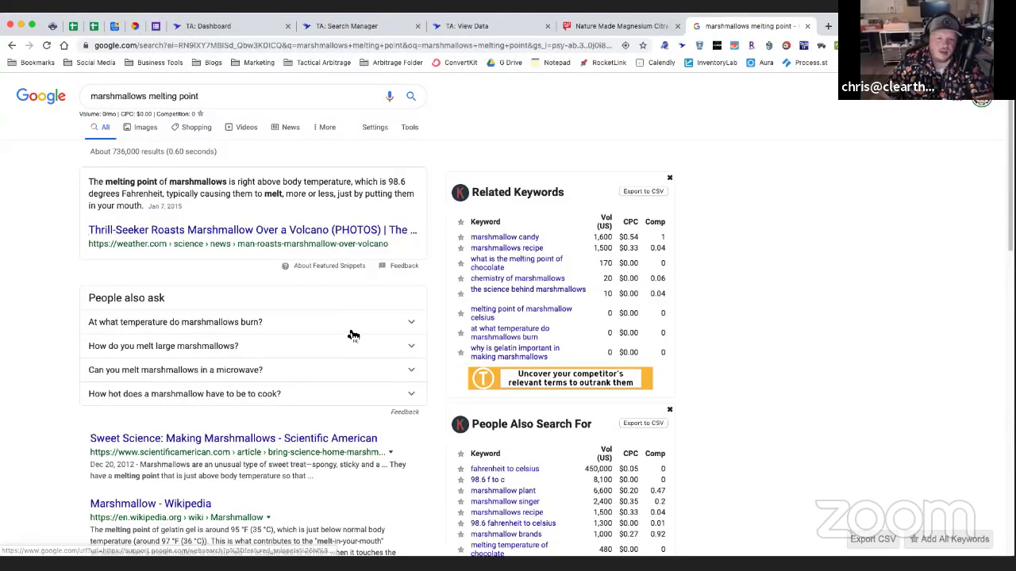
Read the marshmallow melting point results, including the expanded answer to "How do you melt large marshmallows?"
{"action": "left_click", "coordinate": [386, 350]}
{"action": "scroll", "coordinate": [385, 352], "scroll_direction": "down", "scroll_amount": 3}
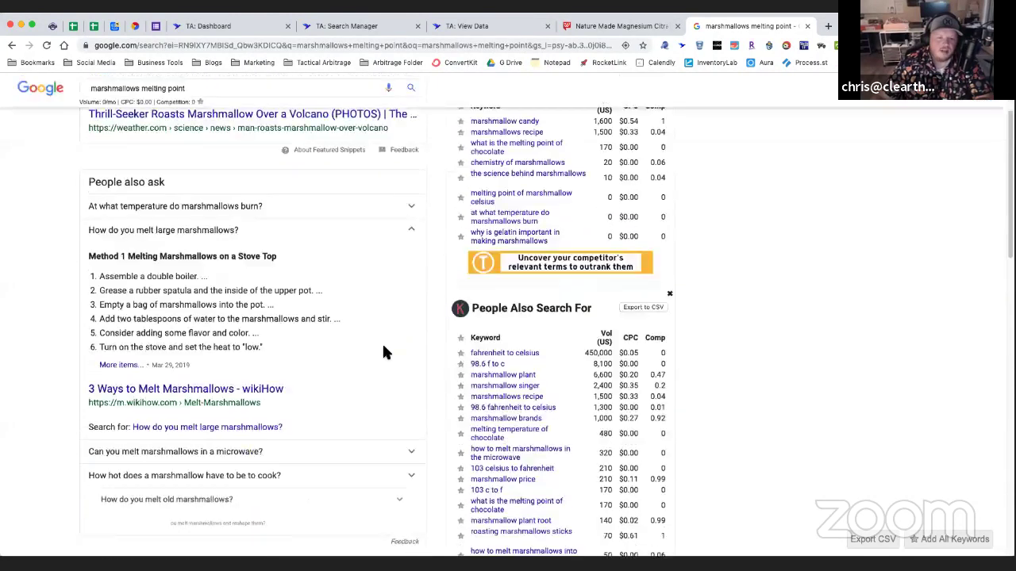
{"action": "scroll", "coordinate": [382, 352], "scroll_direction": "down", "scroll_amount": 4}
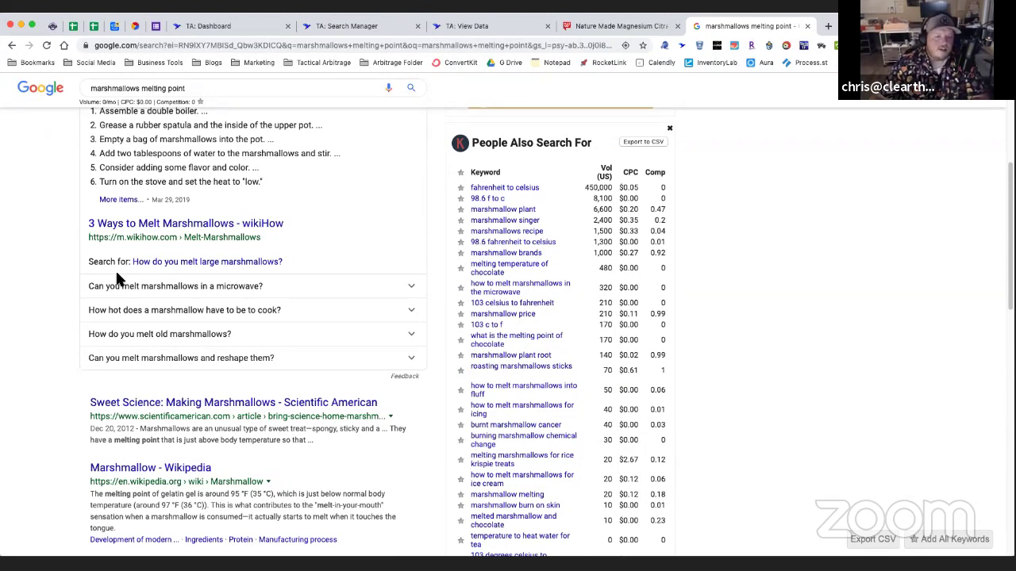
Return to the Tactical Arbitrage View Data results and look through the history charts and matches of the listed products
{"action": "left_click", "coordinate": [238, 26]}
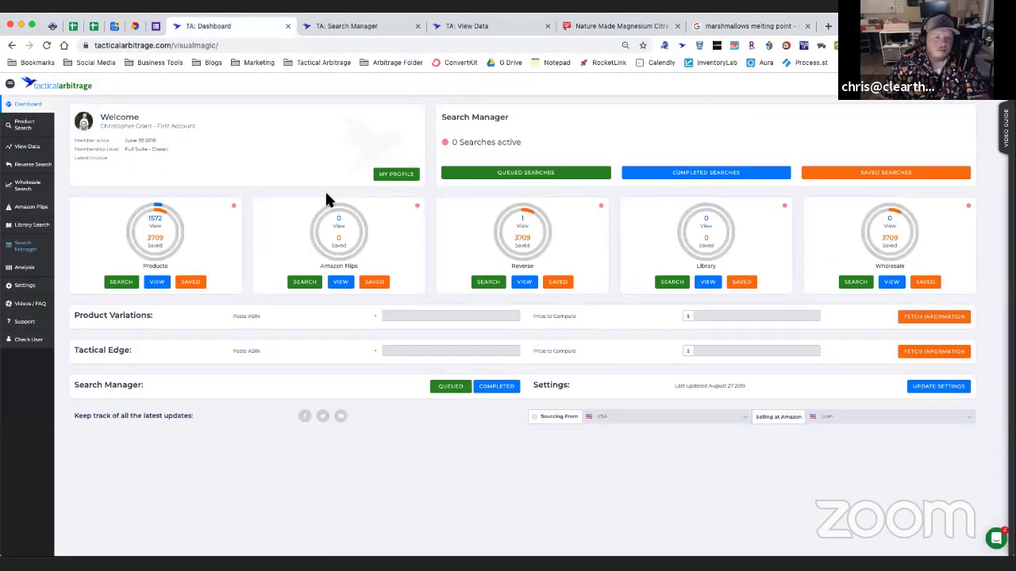
{"action": "left_click", "coordinate": [342, 26]}
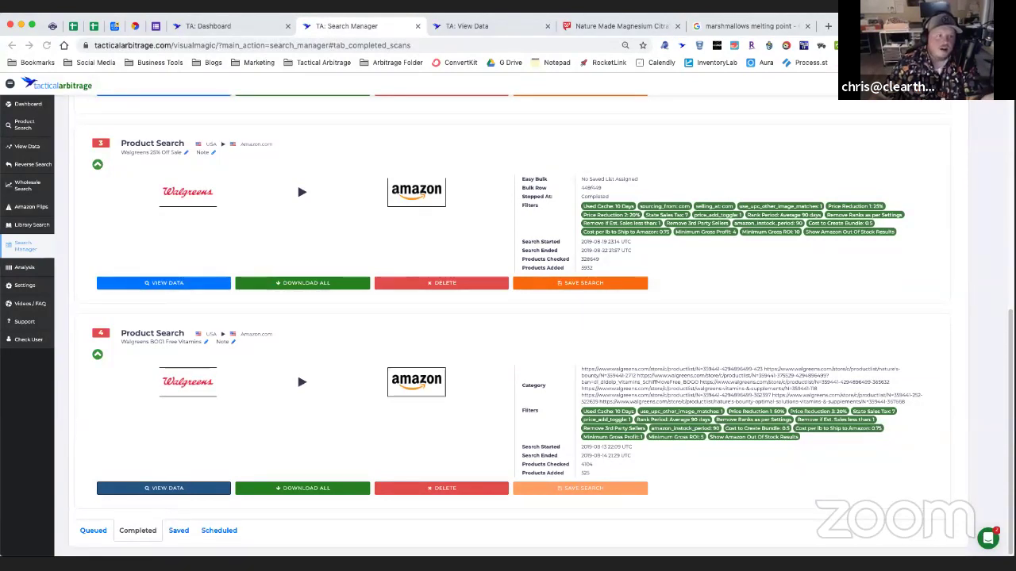
{"action": "left_click", "coordinate": [481, 32]}
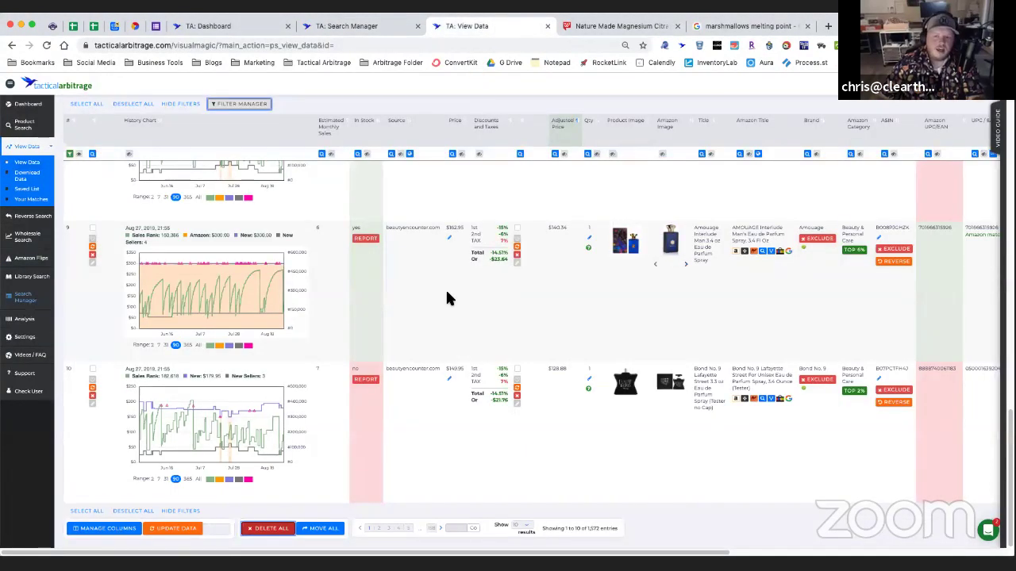
{"action": "scroll", "coordinate": [476, 310], "scroll_direction": "up", "scroll_amount": 10}
{"action": "scroll", "coordinate": [476, 315], "scroll_direction": "up", "scroll_amount": 5}
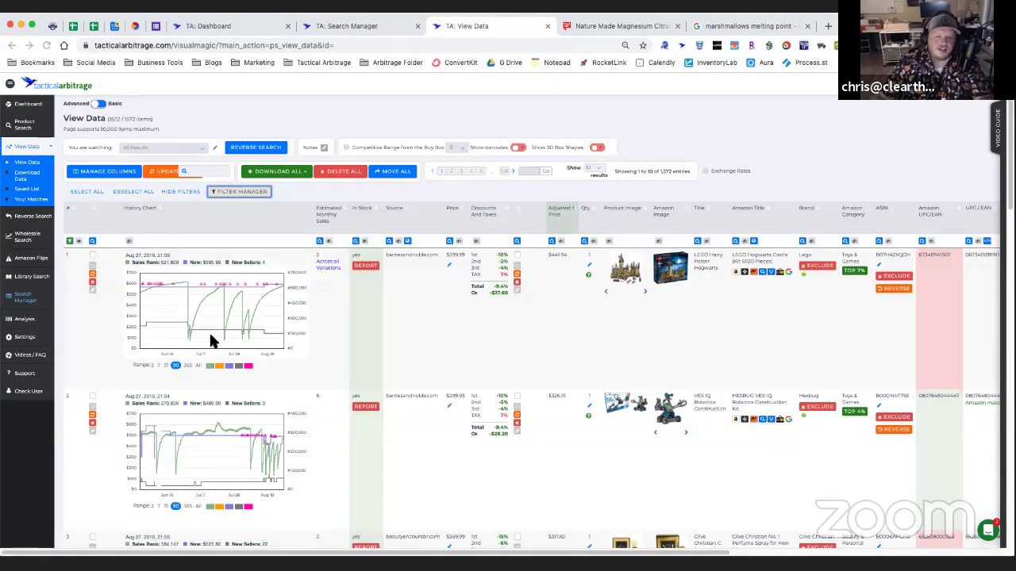
{"action": "scroll", "coordinate": [208, 328], "scroll_direction": "down", "scroll_amount": 1}
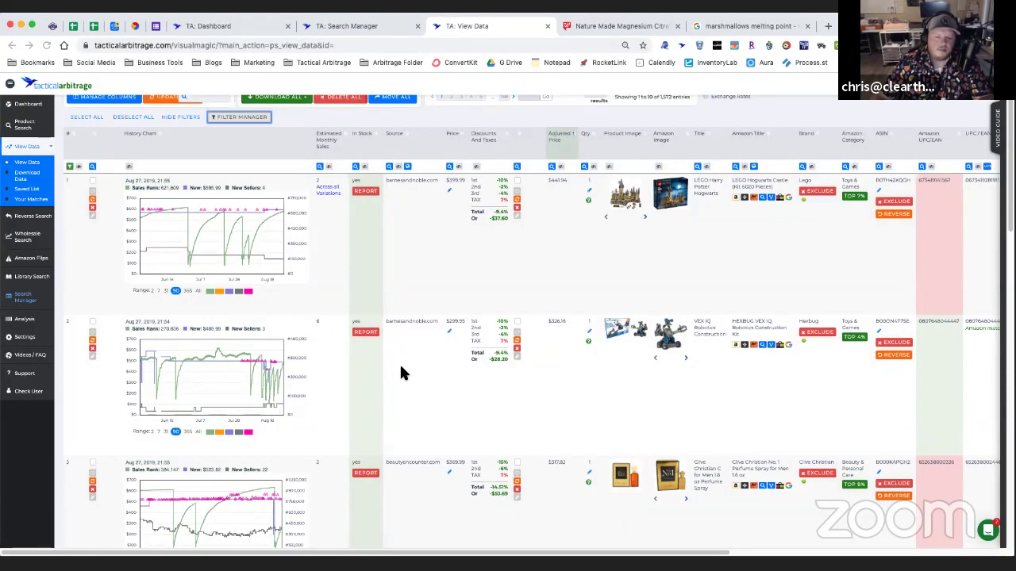
{"action": "scroll", "coordinate": [374, 379], "scroll_direction": "down", "scroll_amount": 3}
{"action": "scroll", "coordinate": [346, 383], "scroll_direction": "down", "scroll_amount": 8}
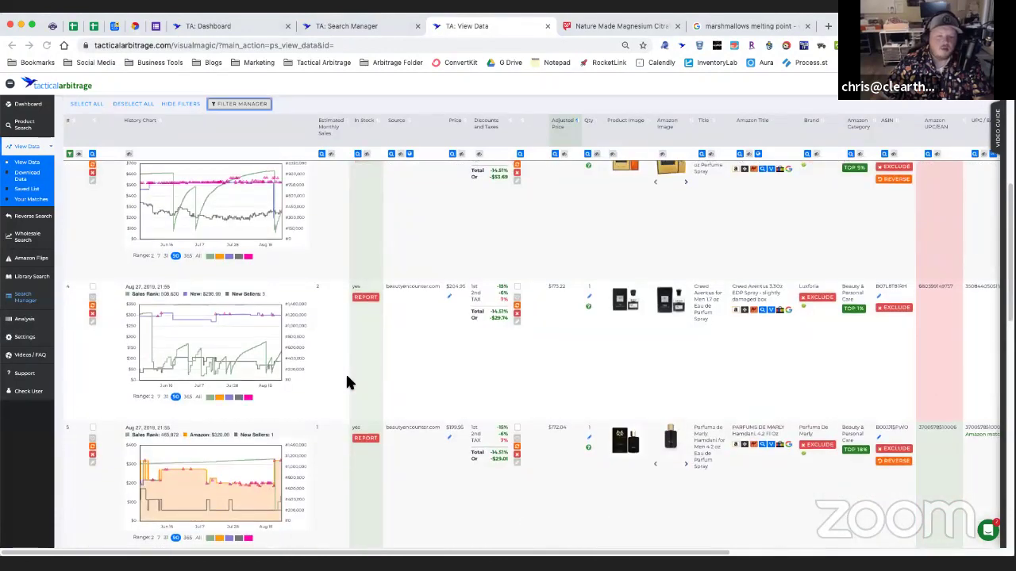
{"action": "scroll", "coordinate": [345, 382], "scroll_direction": "down", "scroll_amount": 2}
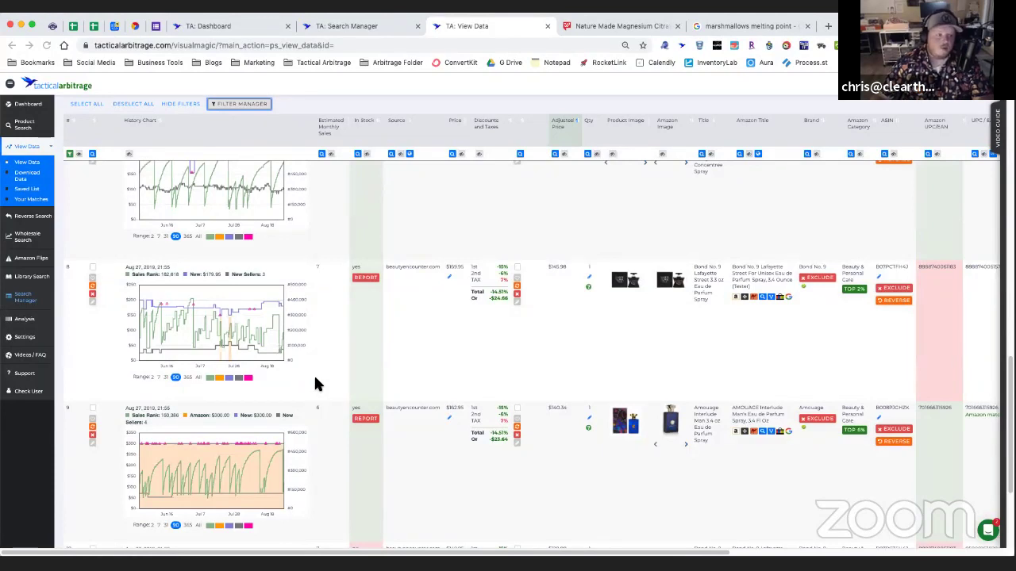
{"action": "scroll", "coordinate": [315, 381], "scroll_direction": "up", "scroll_amount": 1}
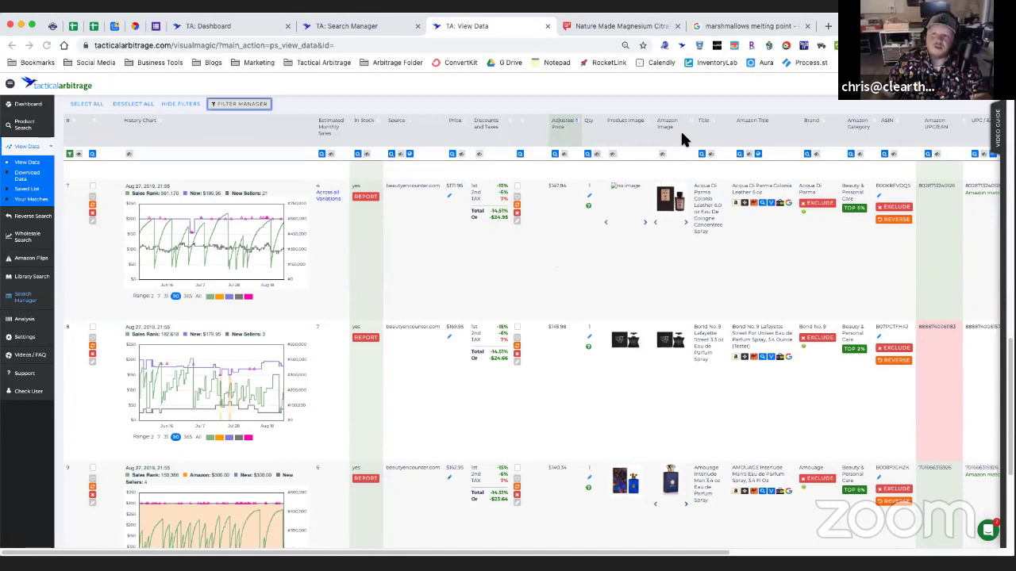
Switch to the Tactical Tuesday Giveaway form and copy its shortened share link
{"action": "left_click", "coordinate": [157, 27]}
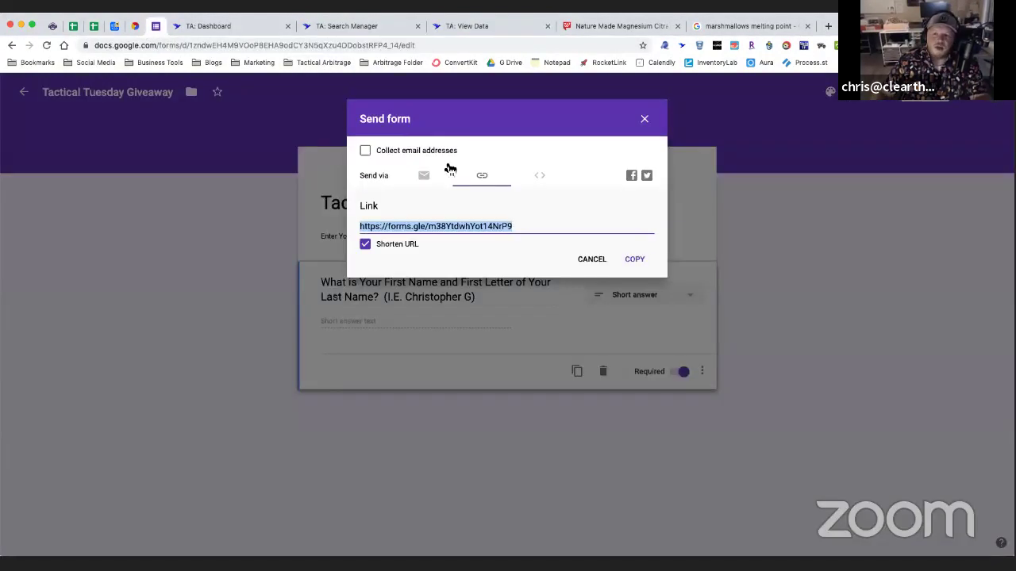
{"action": "left_click", "coordinate": [634, 261]}
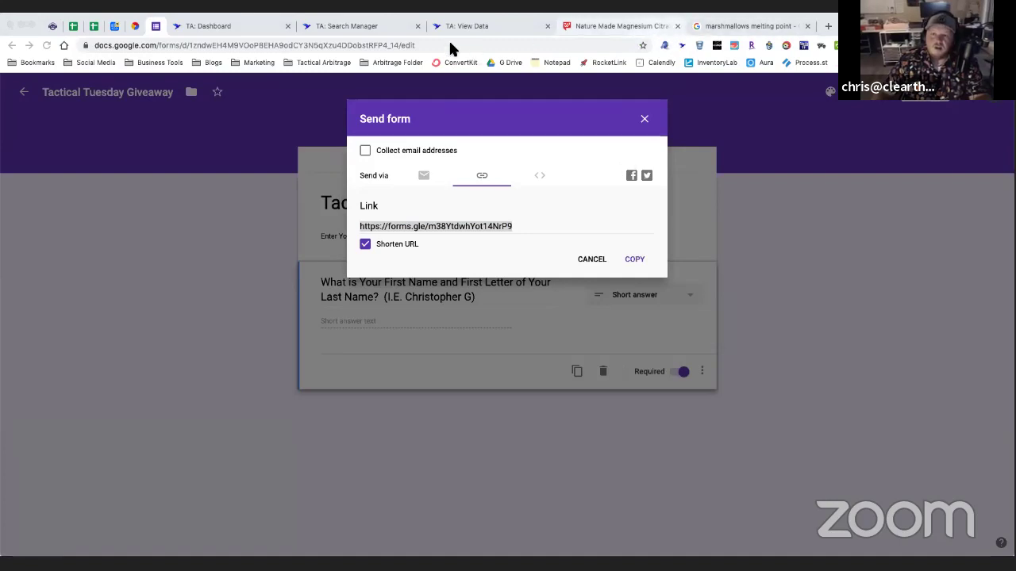
Bring up WheelOfNames.com and close the Nature Made Magnesium Citrate and marshmallow search pages
{"action": "left_click", "coordinate": [136, 28]}
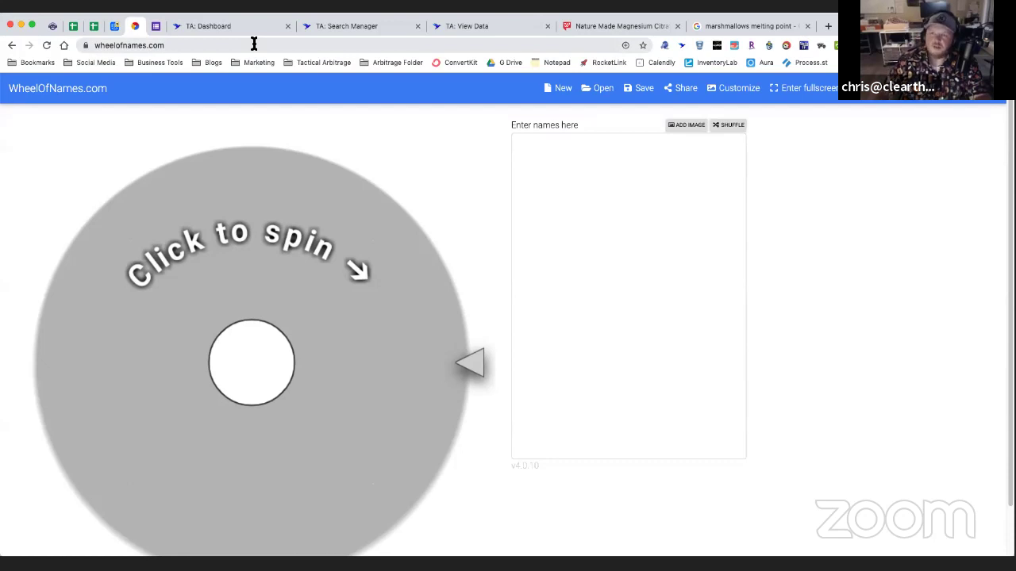
{"action": "left_click", "coordinate": [677, 27]}
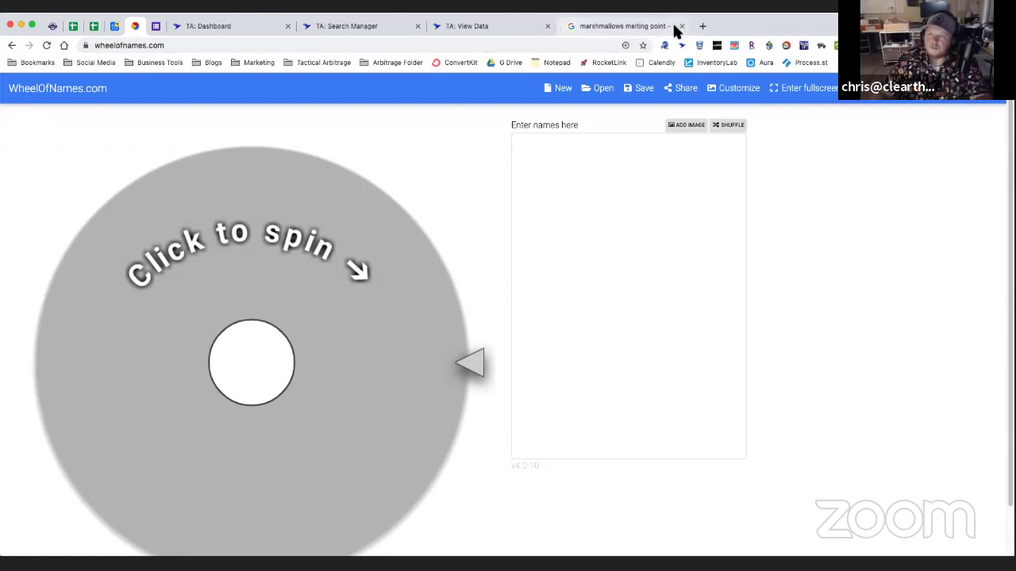
{"action": "left_click", "coordinate": [679, 27]}
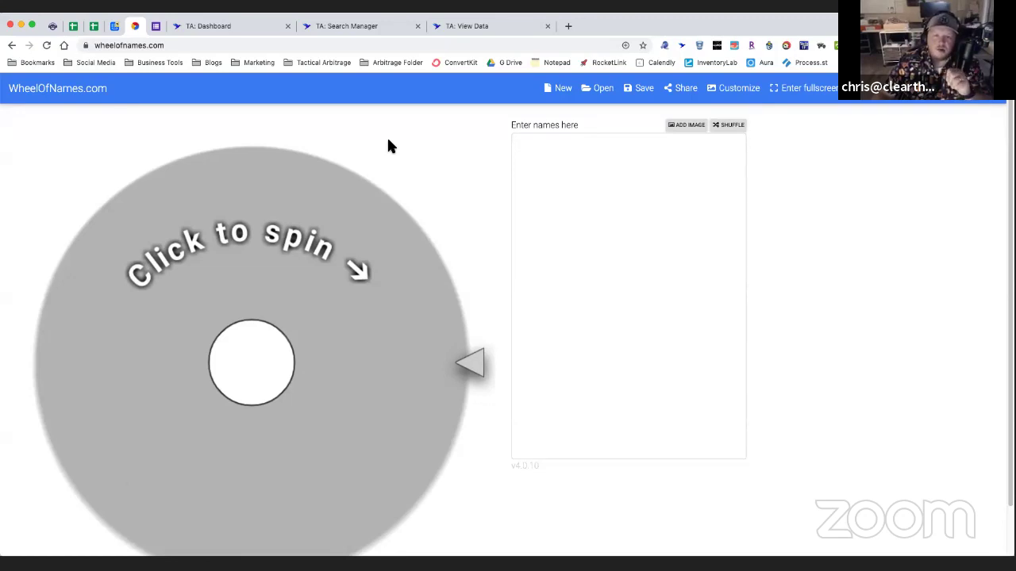
Dismiss the giveaway form's send dialog and stop the form from accepting responses
{"action": "left_click", "coordinate": [156, 26]}
{"action": "left_click", "coordinate": [644, 120]}
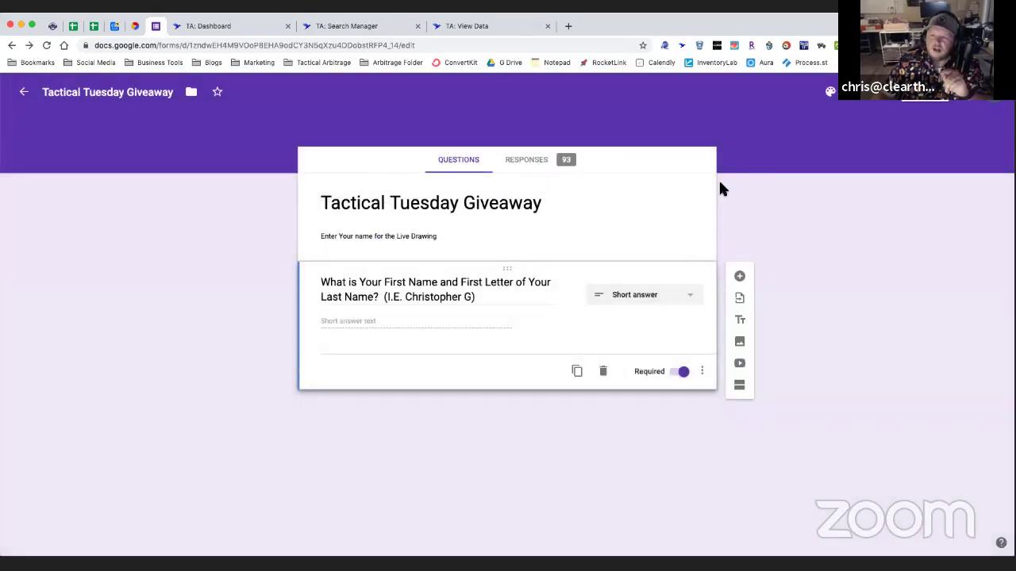
{"action": "left_click", "coordinate": [969, 102]}
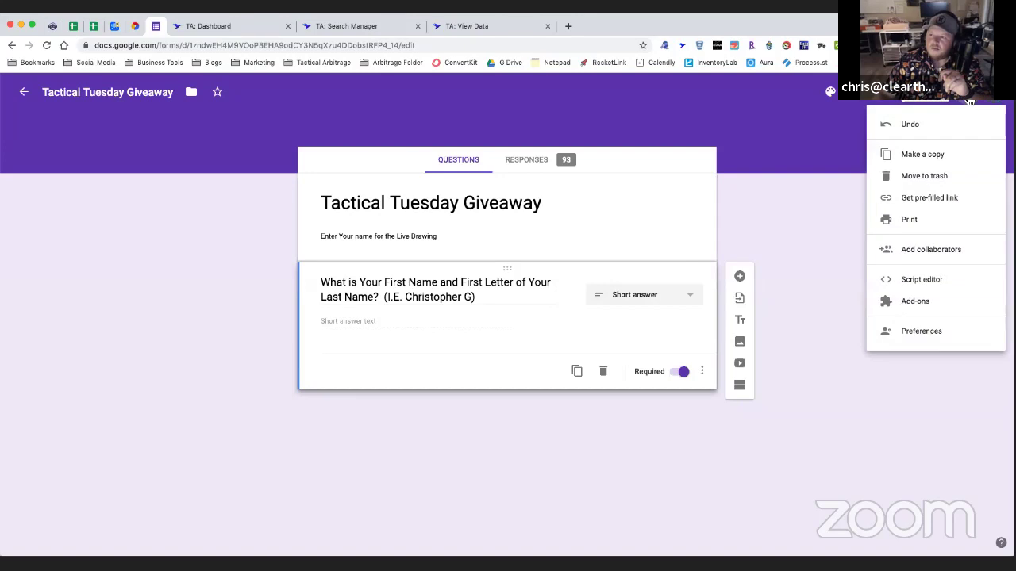
{"action": "left_click", "coordinate": [540, 177]}
{"action": "left_click", "coordinate": [524, 161]}
{"action": "left_click", "coordinate": [697, 195]}
{"action": "left_click", "coordinate": [679, 171]}
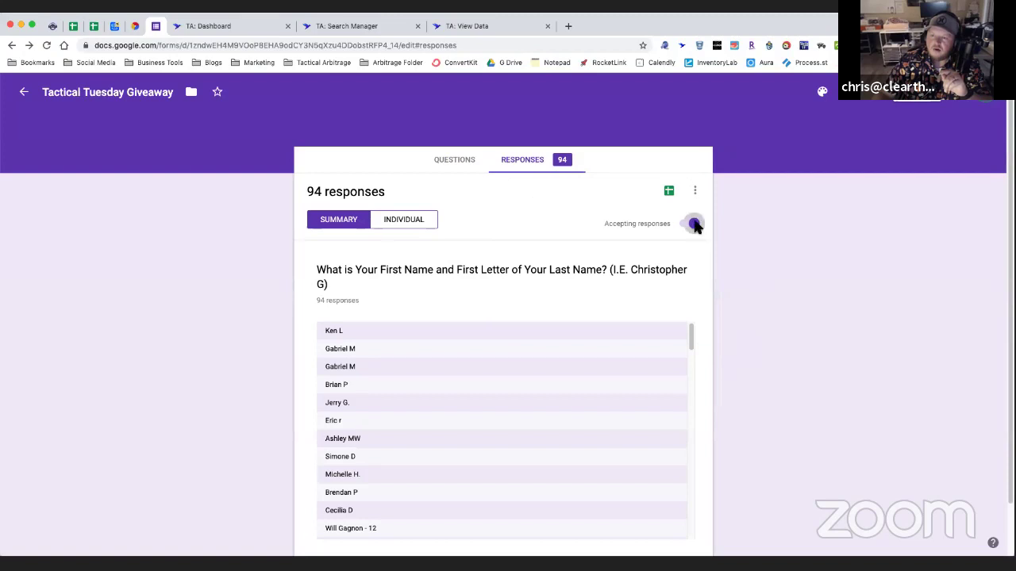
{"action": "left_click", "coordinate": [694, 225]}
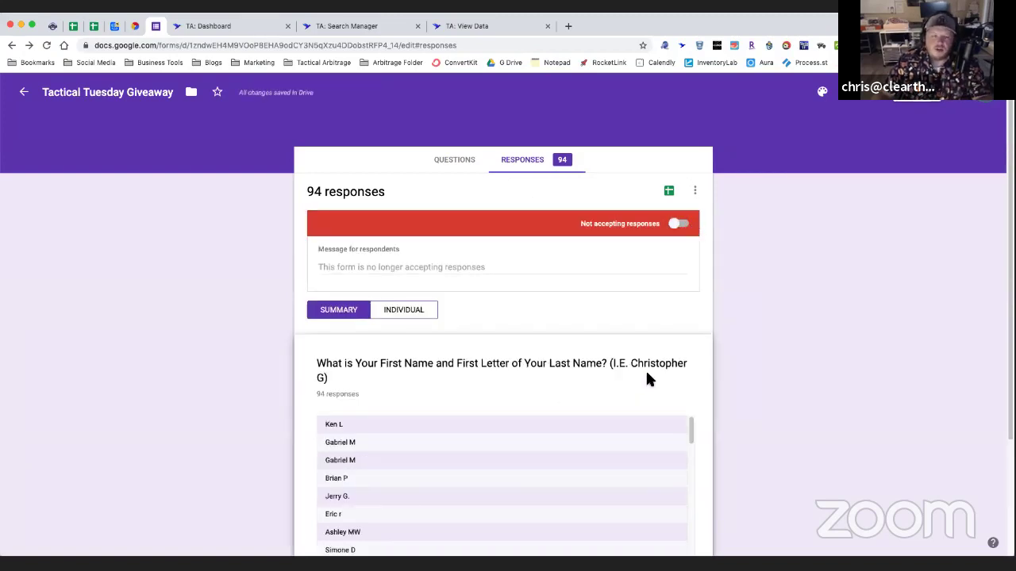
Select and copy the complete list of entrant names from the giveaway form's response summary
{"action": "scroll", "coordinate": [647, 381], "scroll_direction": "down", "scroll_amount": 2}
{"action": "scroll", "coordinate": [526, 373], "scroll_direction": "down", "scroll_amount": 20}
{"action": "scroll", "coordinate": [522, 373], "scroll_direction": "up", "scroll_amount": 20}
{"action": "scroll", "coordinate": [225, 381], "scroll_direction": "down", "scroll_amount": 2}
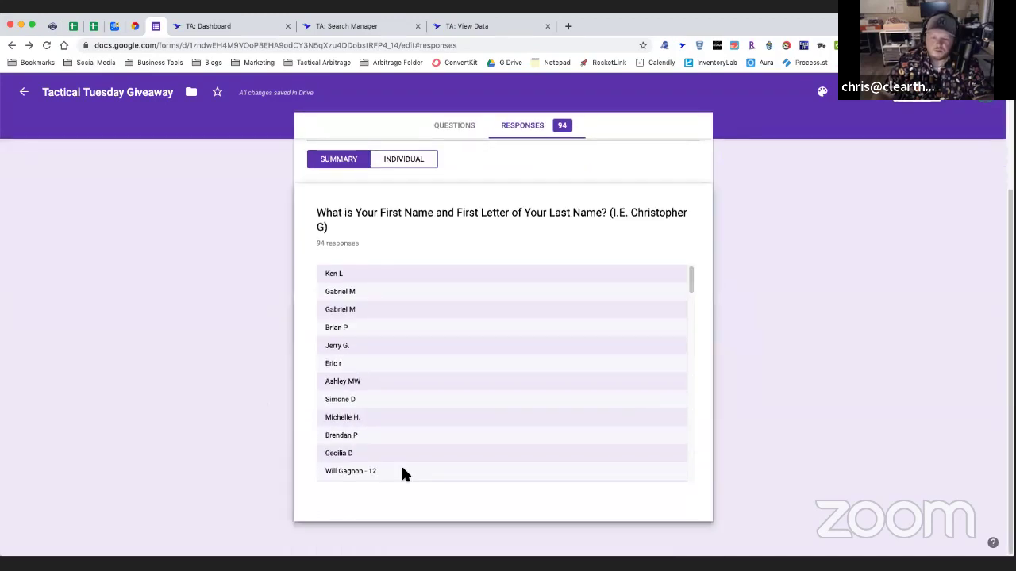
{"action": "left_click_drag", "start_coordinate": [342, 275], "coordinate": [421, 493]}
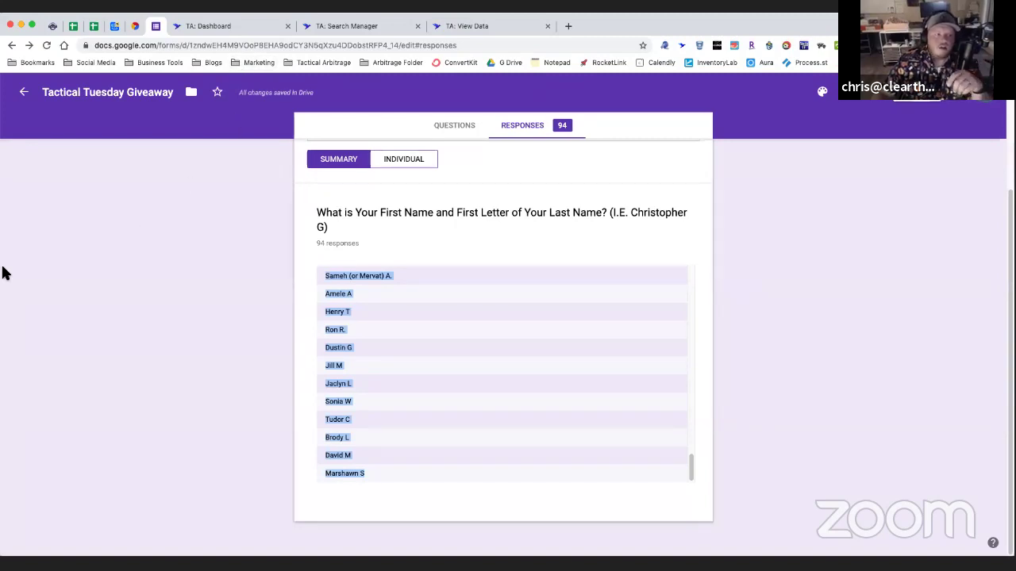
{"action": "scroll", "coordinate": [382, 465], "scroll_direction": "up", "scroll_amount": 3}
{"action": "scroll", "coordinate": [381, 465], "scroll_direction": "up", "scroll_amount": 10}
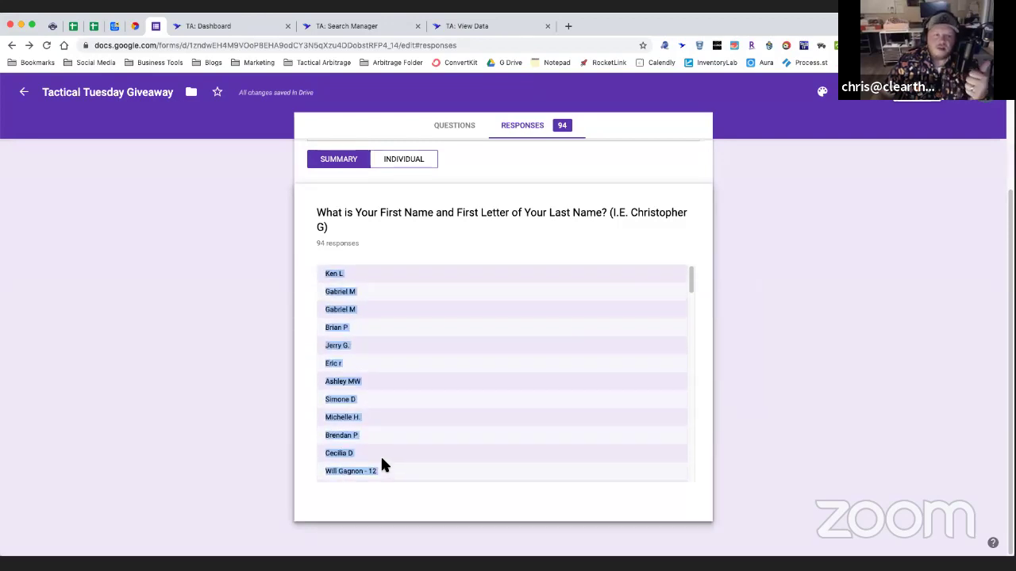
{"action": "scroll", "coordinate": [402, 421], "scroll_direction": "up", "scroll_amount": 2}
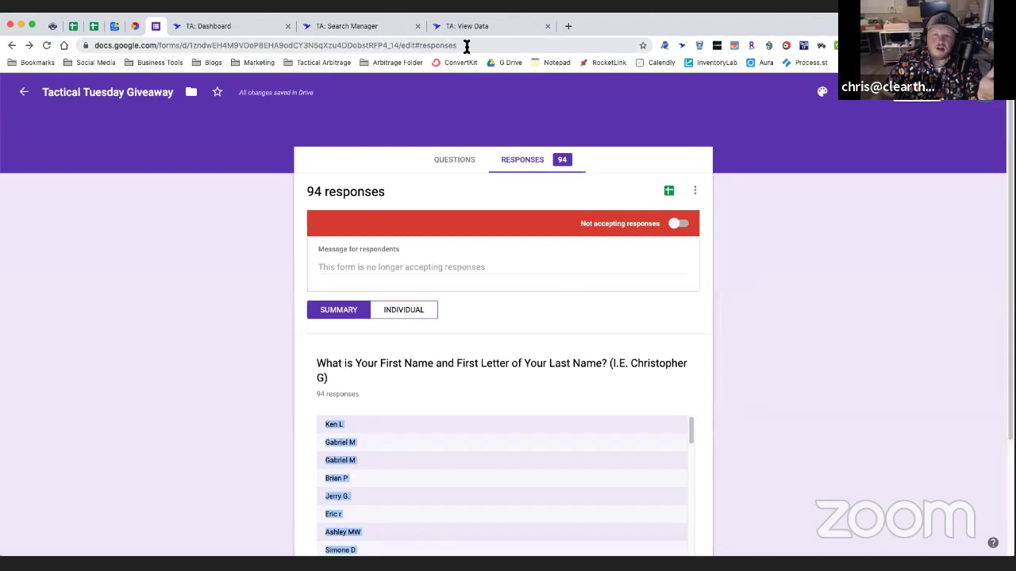
Paste the copied entrant names into the empty name list on WheelOfNames.com
{"action": "left_click", "coordinate": [135, 25]}
{"action": "left_click", "coordinate": [583, 185]}
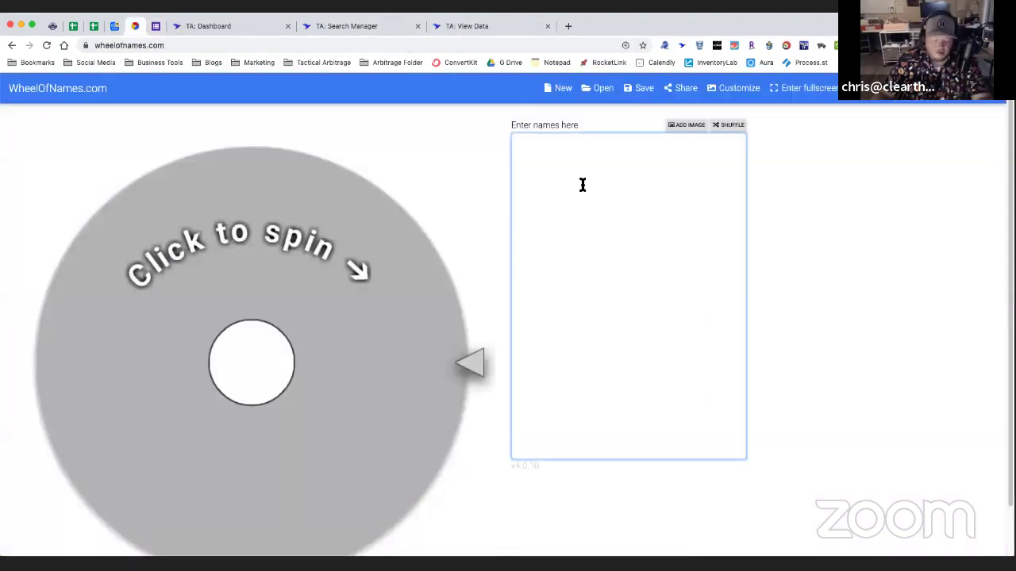
{"action": "key", "text": "super+v"}
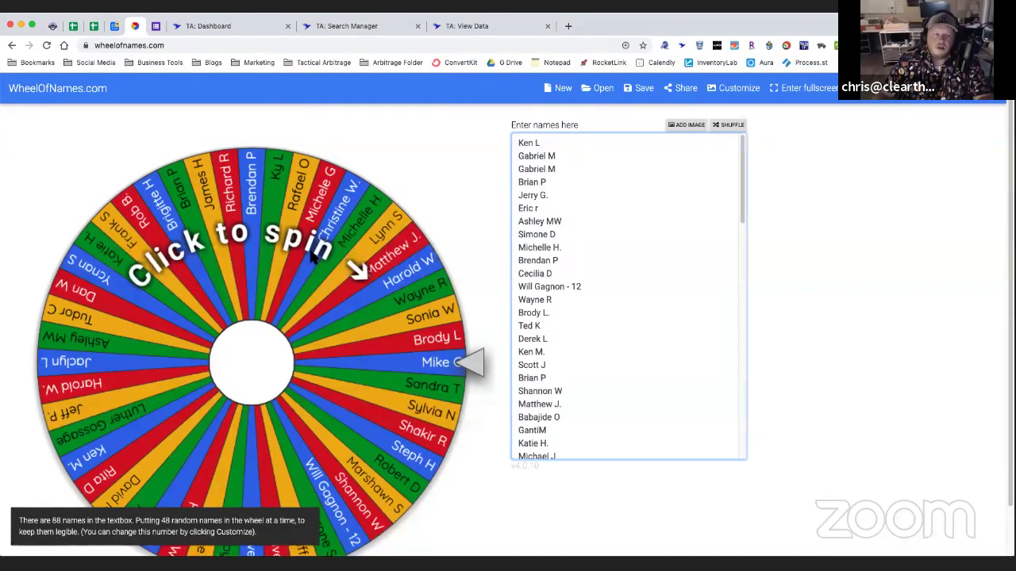
Draw giveaway winners by spinning the name wheel six times, removing each drawn name before the following spin
{"action": "left_click", "coordinate": [313, 256]}
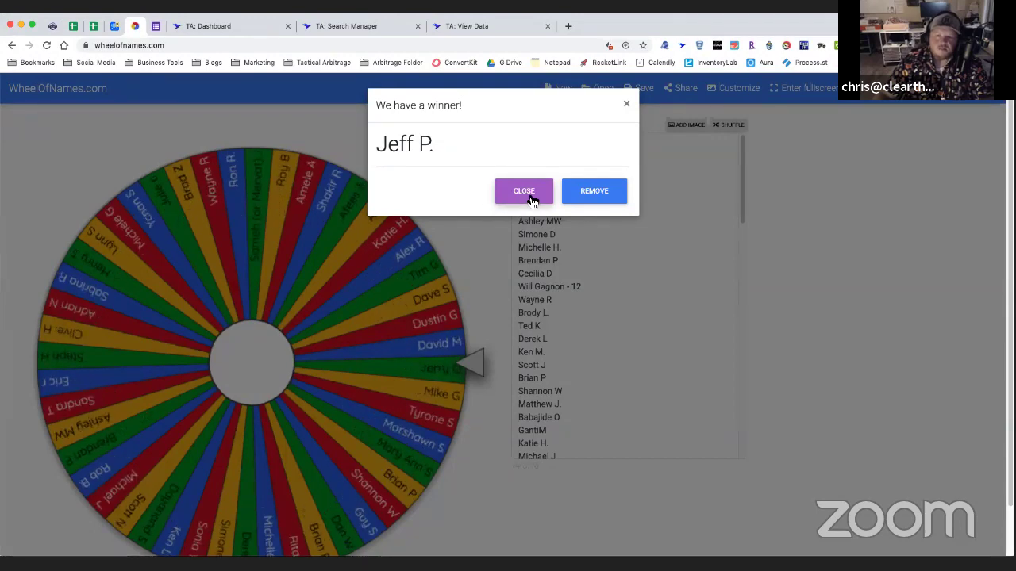
{"action": "left_click", "coordinate": [595, 195]}
{"action": "left_click", "coordinate": [326, 318]}
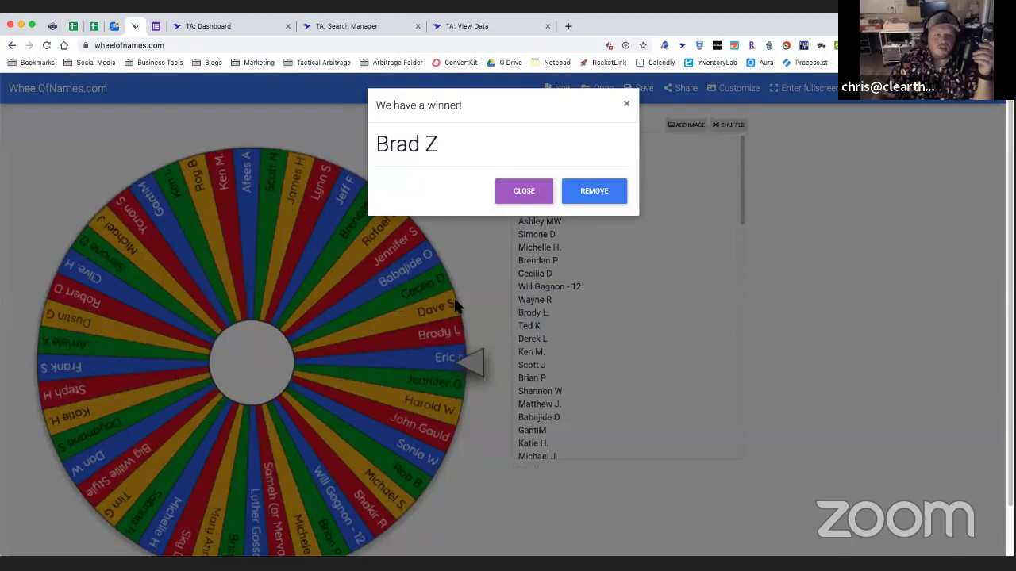
{"action": "left_click", "coordinate": [607, 195]}
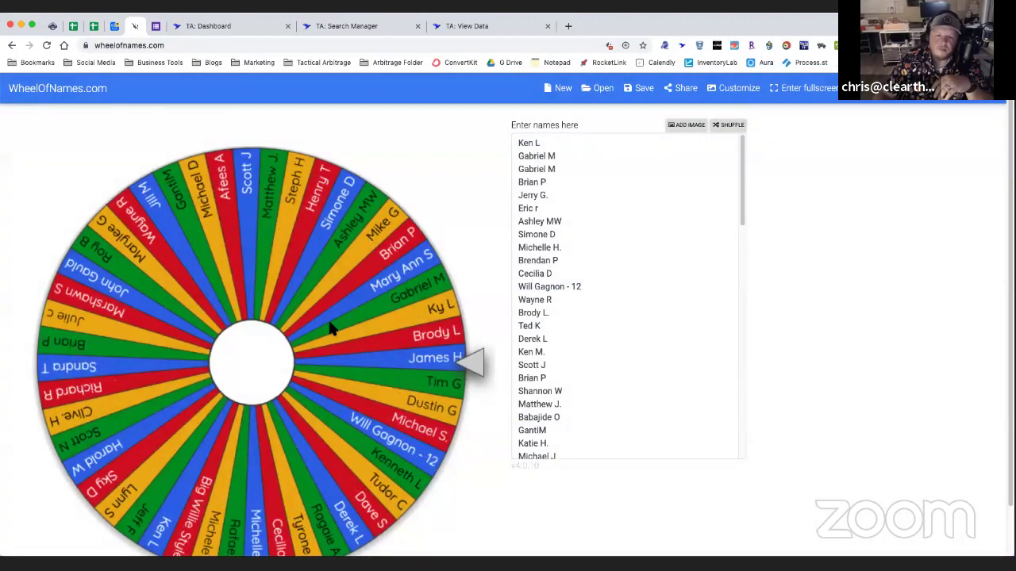
{"action": "left_click", "coordinate": [331, 328]}
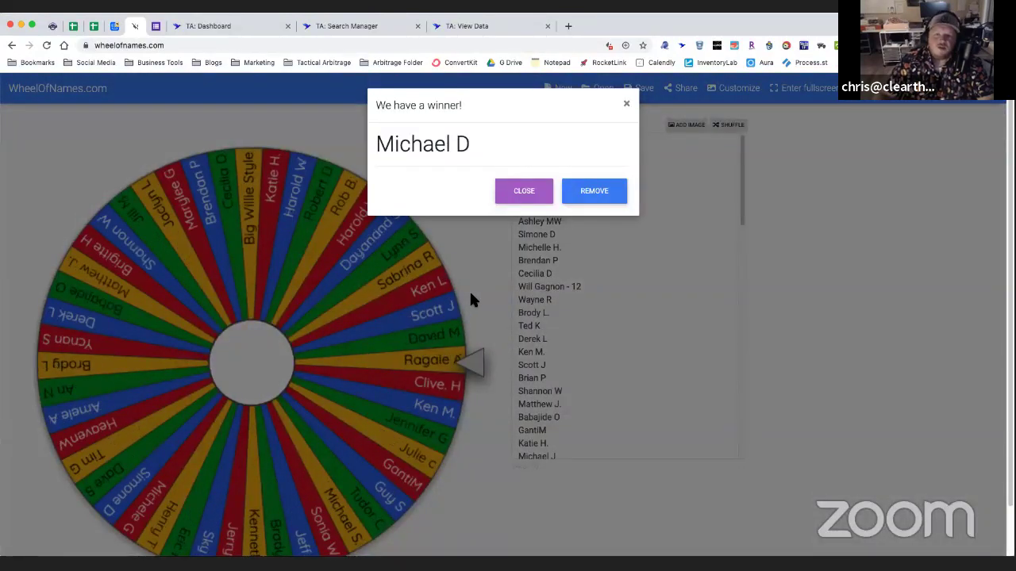
{"action": "left_click", "coordinate": [585, 193]}
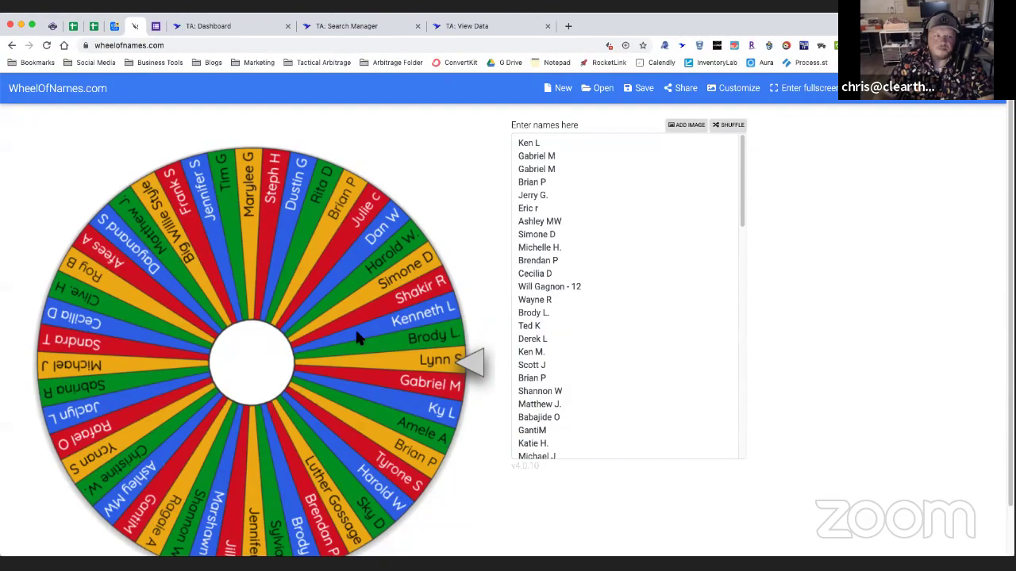
{"action": "left_click", "coordinate": [356, 333]}
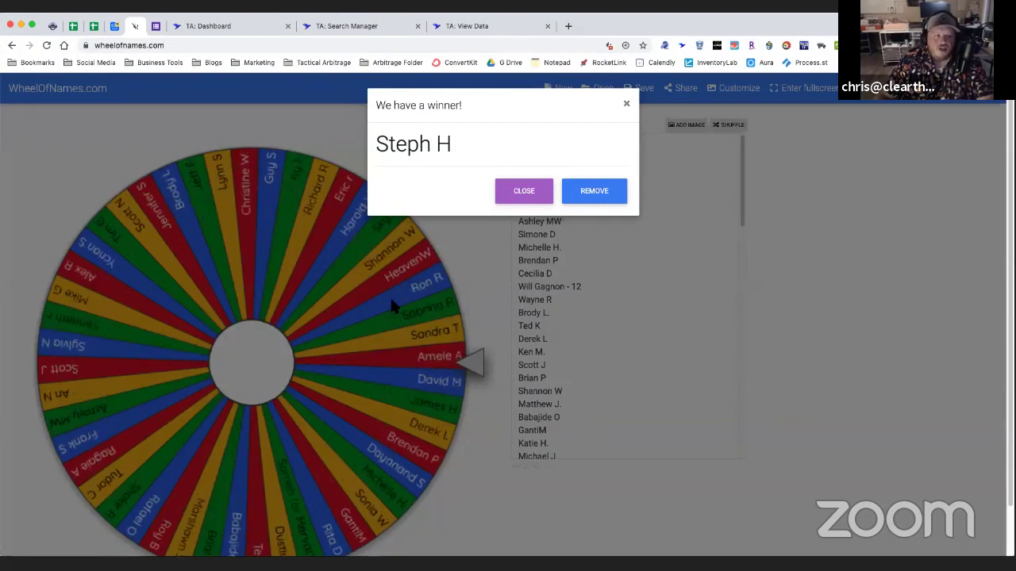
{"action": "left_click", "coordinate": [596, 193]}
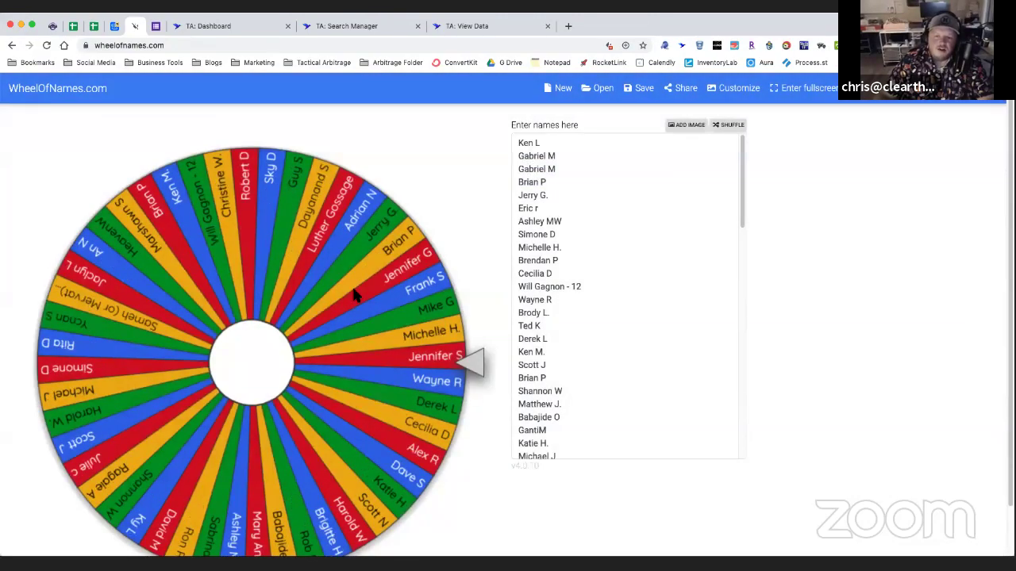
{"action": "left_click", "coordinate": [355, 295]}
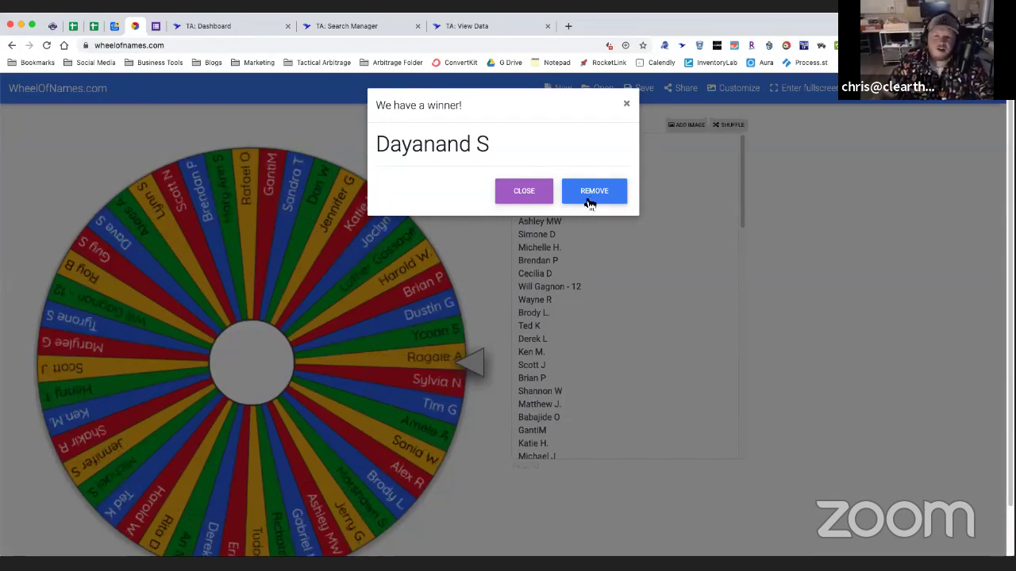
{"action": "left_click", "coordinate": [588, 199]}
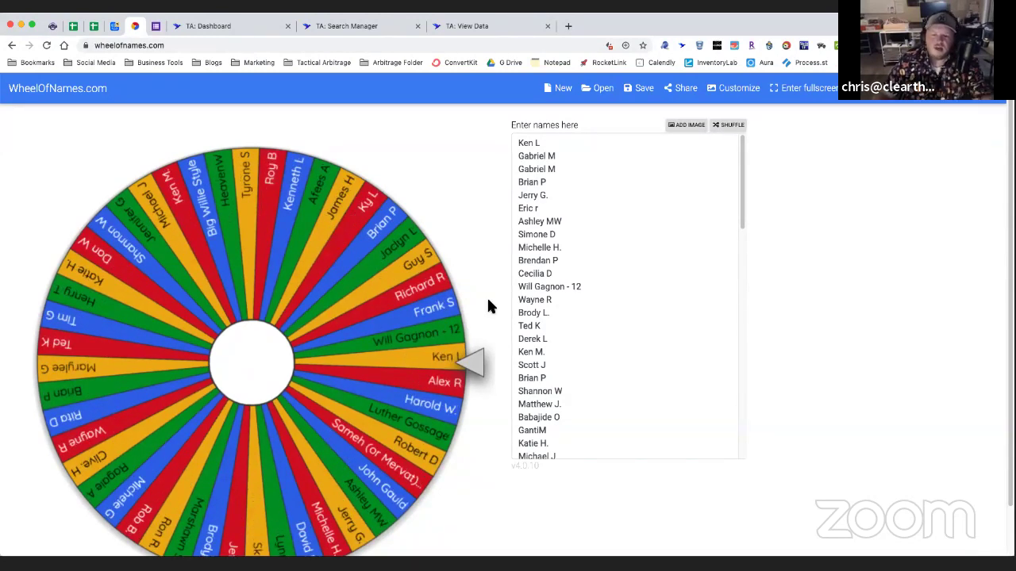
{"action": "left_click", "coordinate": [370, 357]}
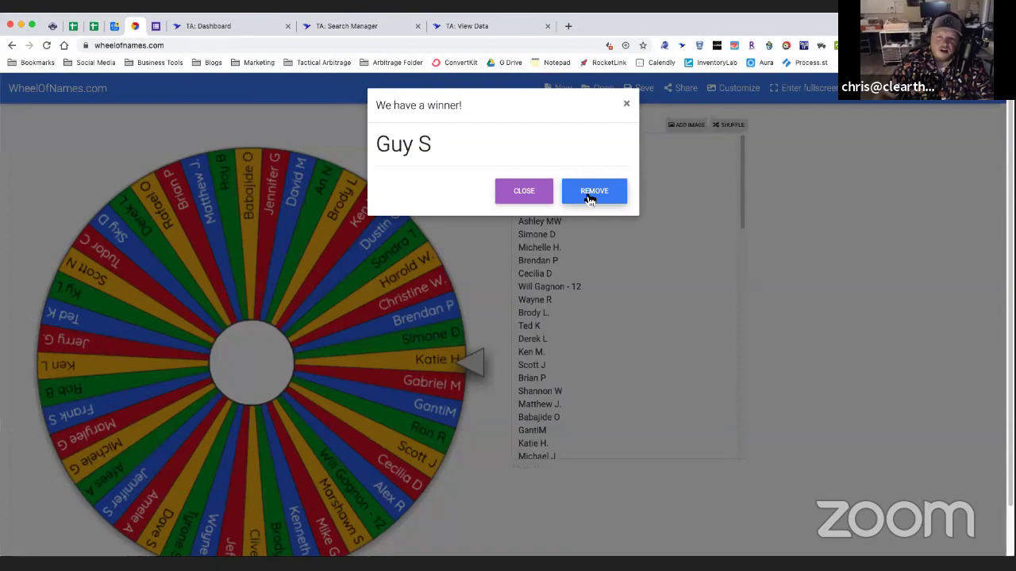
Remove the already drawn winner from the wheel and spin for three more giveaway winners, removing each one after its draw
{"action": "left_click", "coordinate": [591, 197]}
{"action": "left_click", "coordinate": [361, 348]}
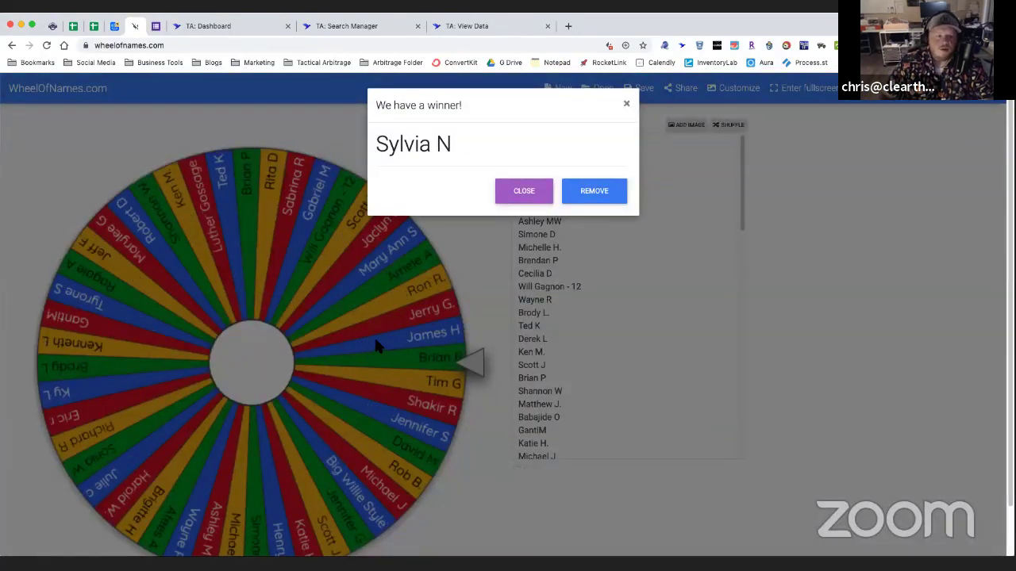
{"action": "left_click", "coordinate": [603, 195]}
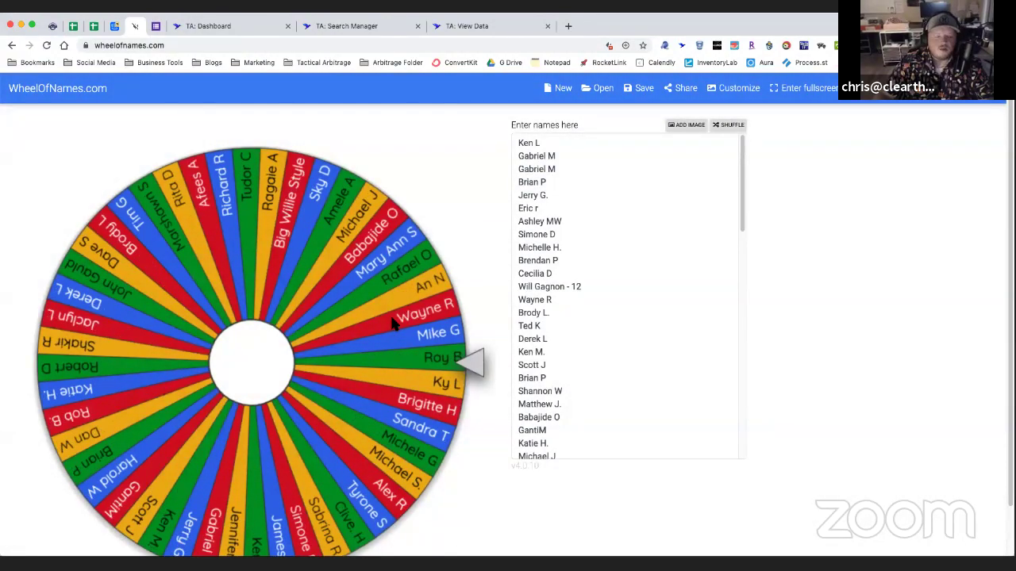
{"action": "left_click", "coordinate": [391, 323]}
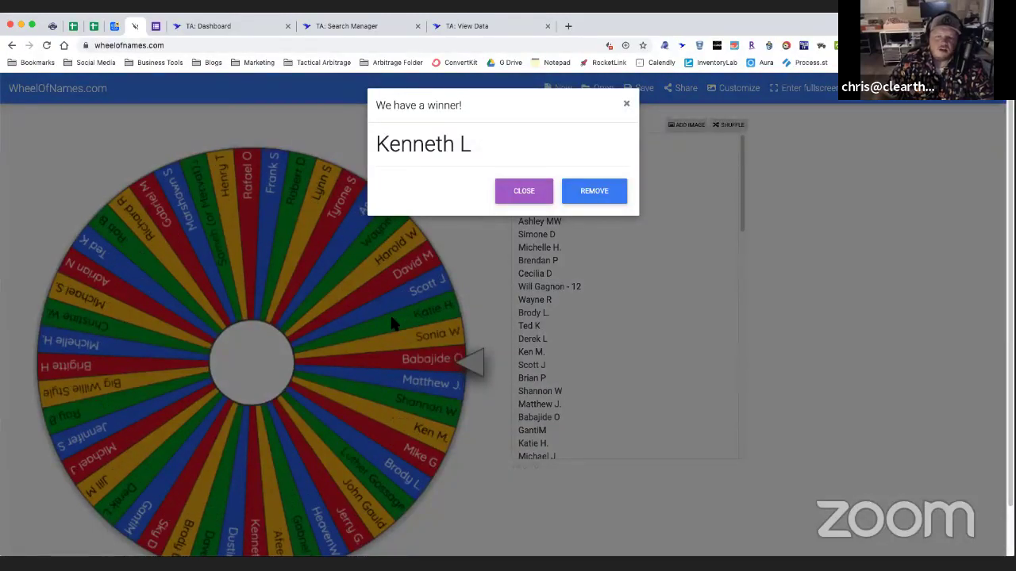
{"action": "left_click", "coordinate": [608, 195]}
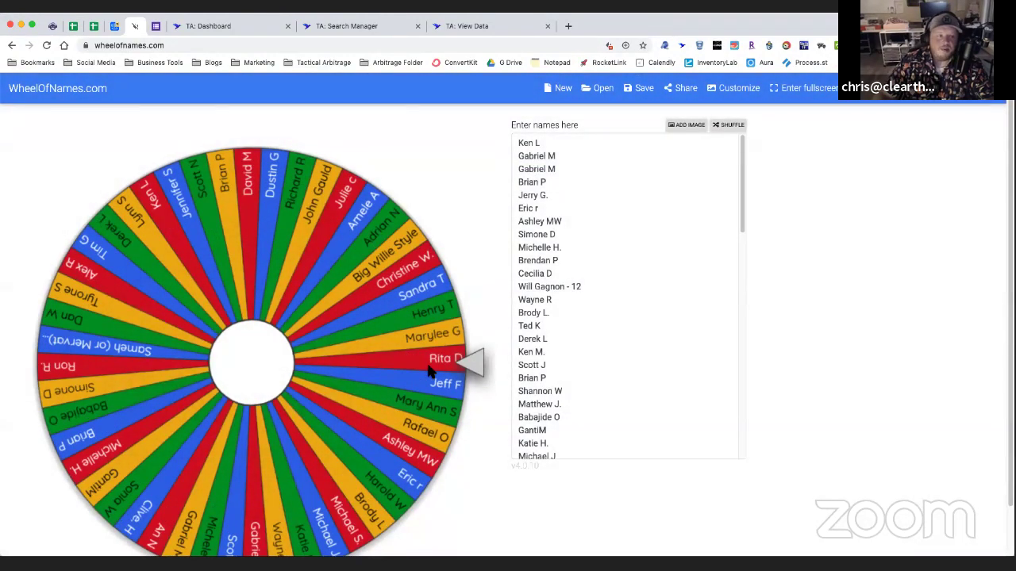
{"action": "left_click", "coordinate": [344, 342]}
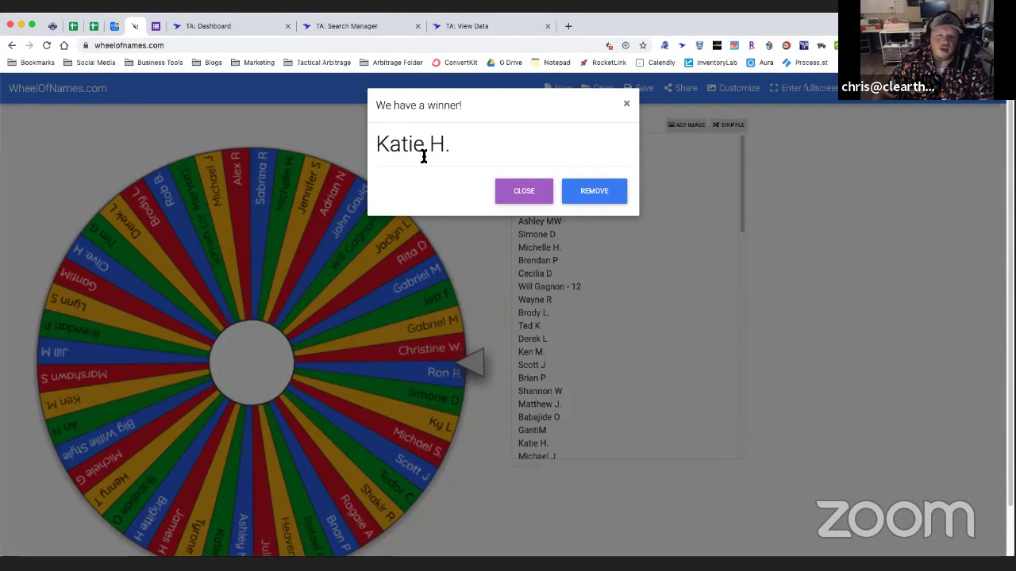
{"action": "left_click", "coordinate": [593, 191]}
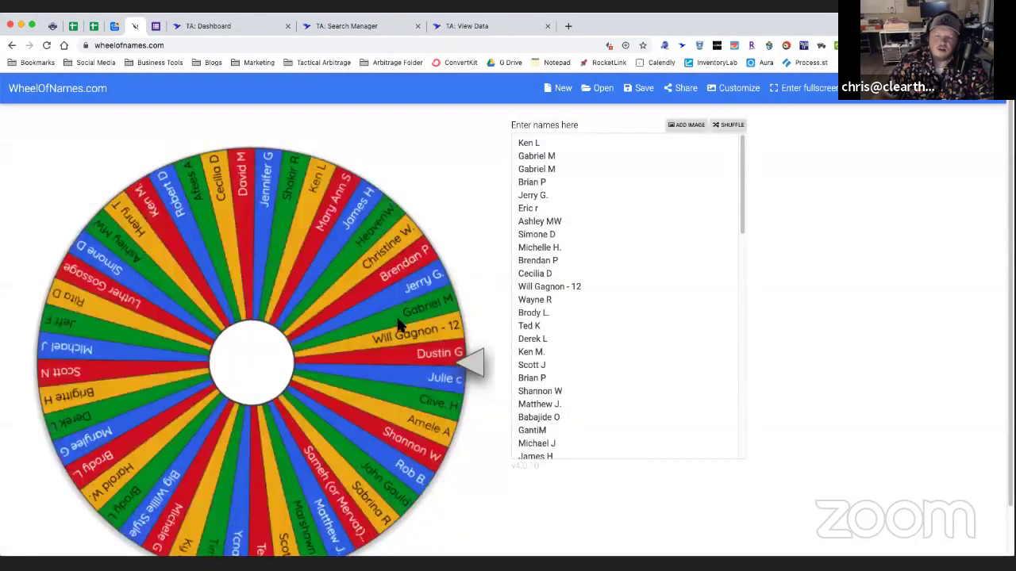
Spin the wheel for another winner and remove all occurrences of that duplicated name from the list
{"action": "left_click", "coordinate": [399, 326]}
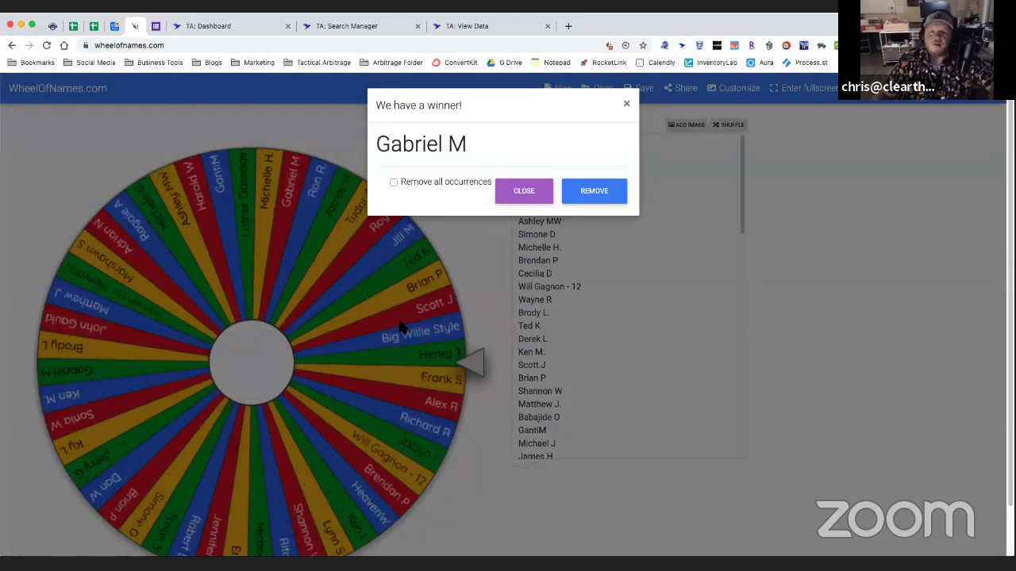
{"action": "left_click", "coordinate": [394, 182]}
{"action": "left_click", "coordinate": [591, 192]}
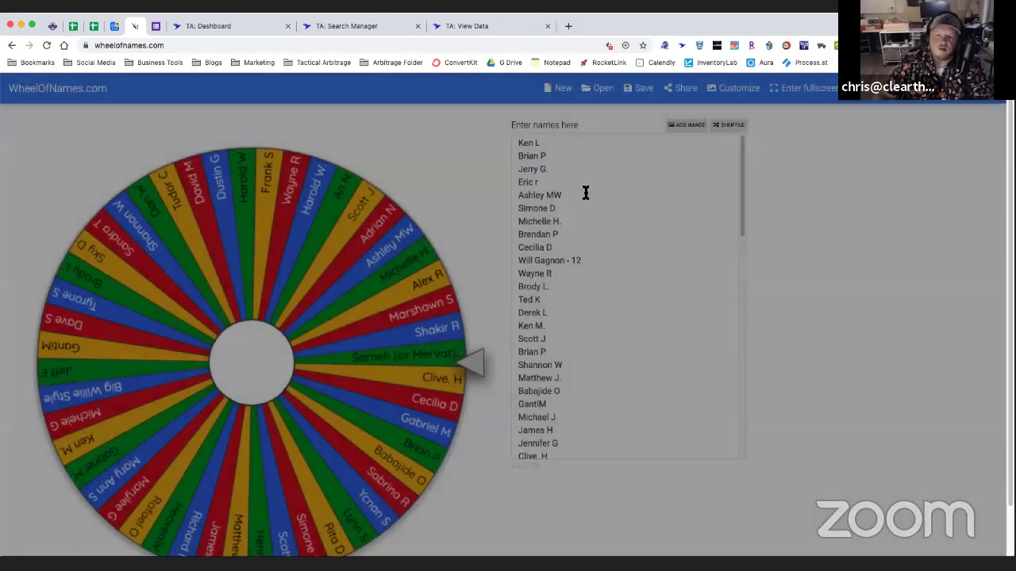
Draw two further giveaway winners from the wheel, removing each drawn name from the entrant list
{"action": "left_click", "coordinate": [386, 340]}
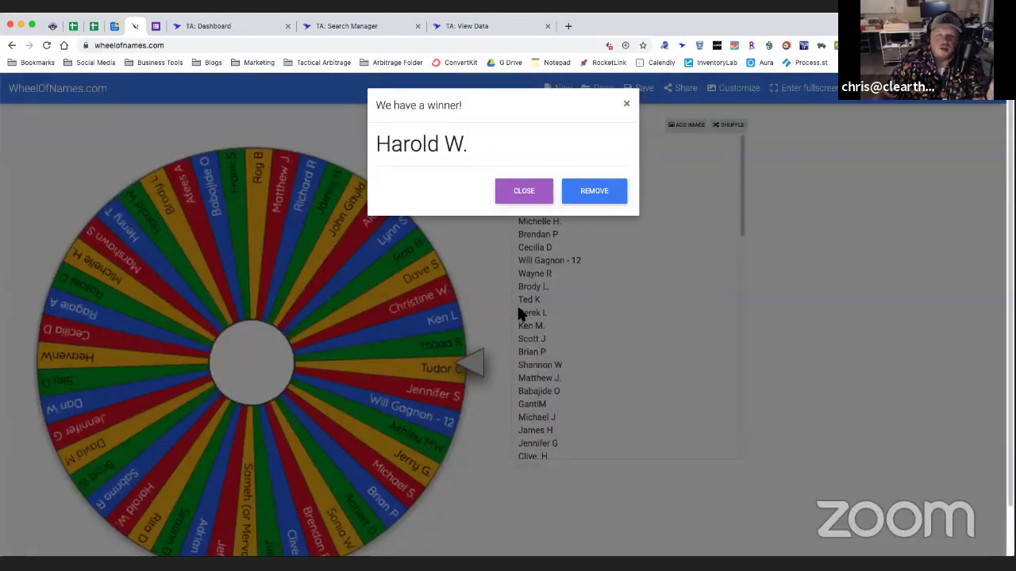
{"action": "left_click", "coordinate": [590, 202]}
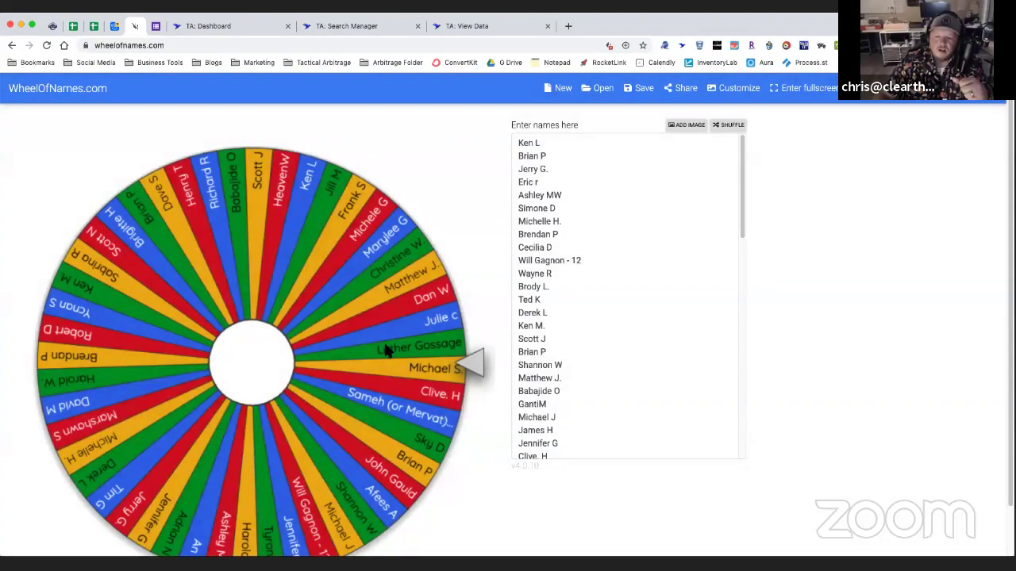
{"action": "left_click", "coordinate": [387, 351]}
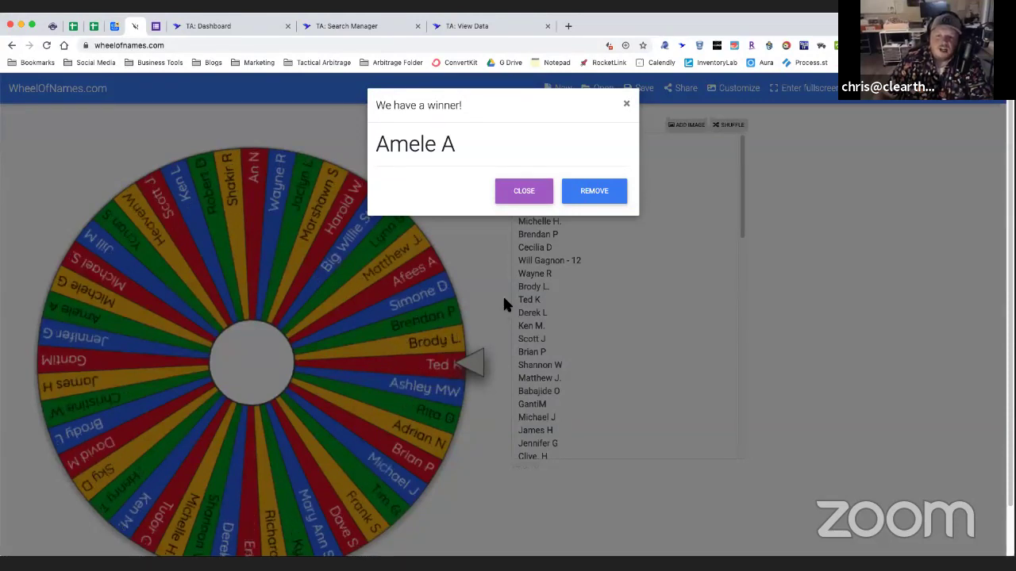
{"action": "left_click", "coordinate": [580, 199]}
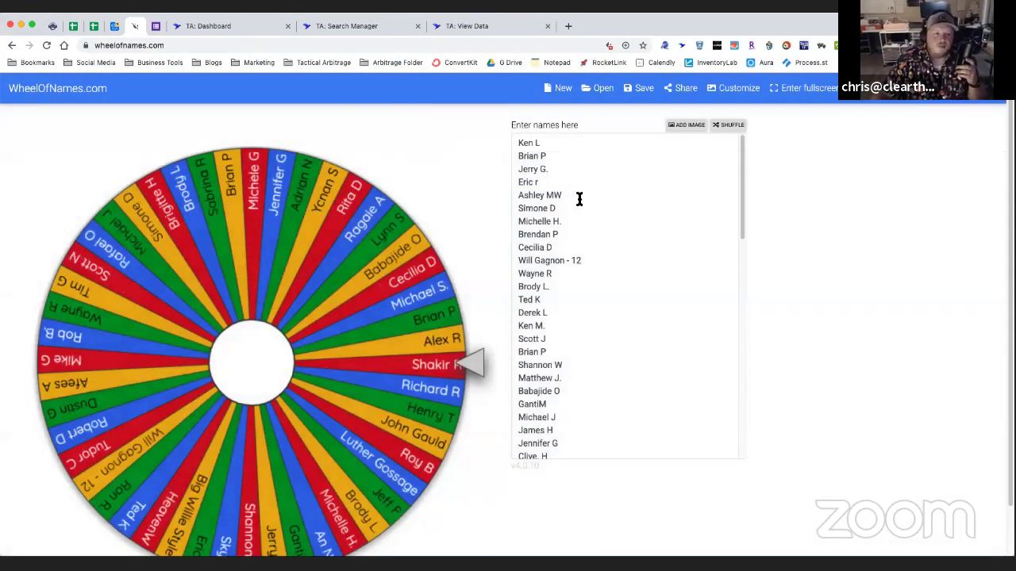